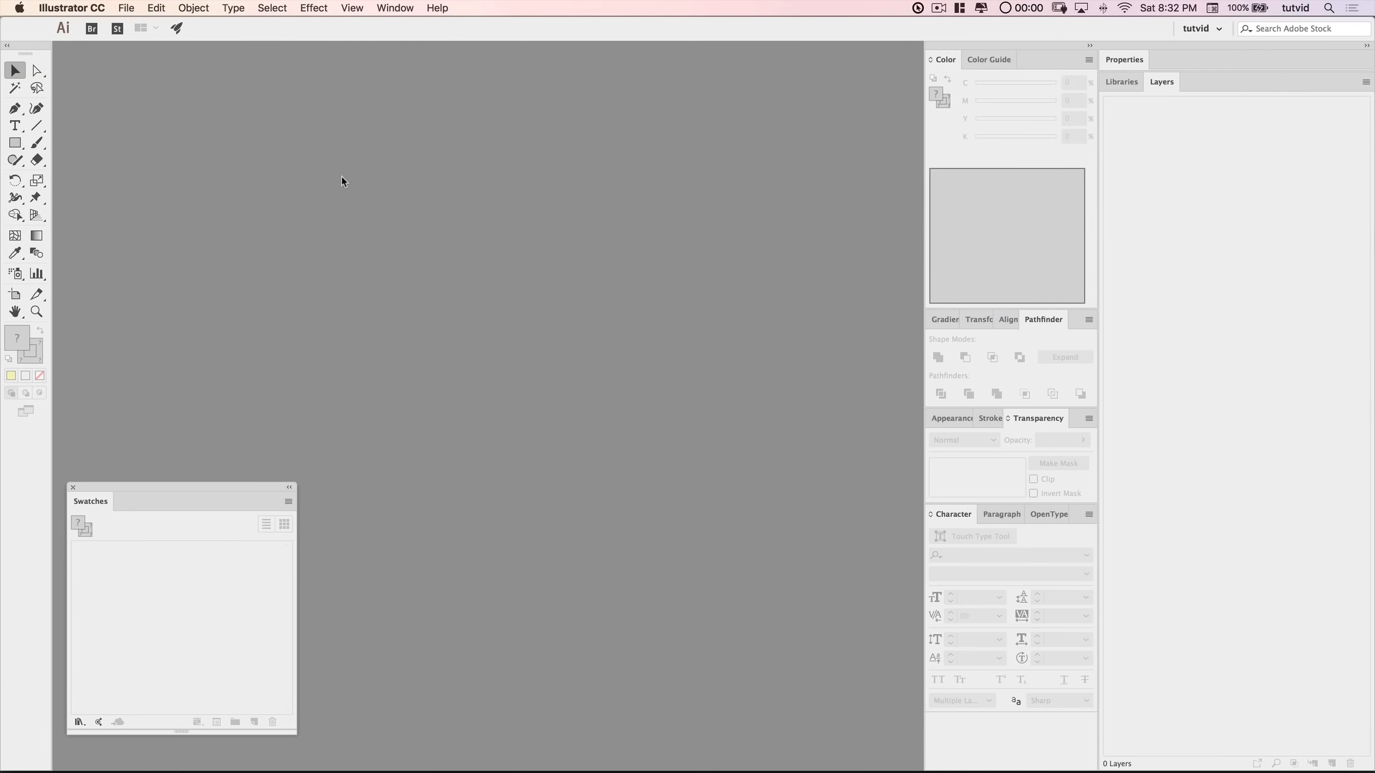
- Create a new 1080 x 1080 px document with CMYK color and 300 ppi raster effects, and close the Swatches panel
click(126, 8)
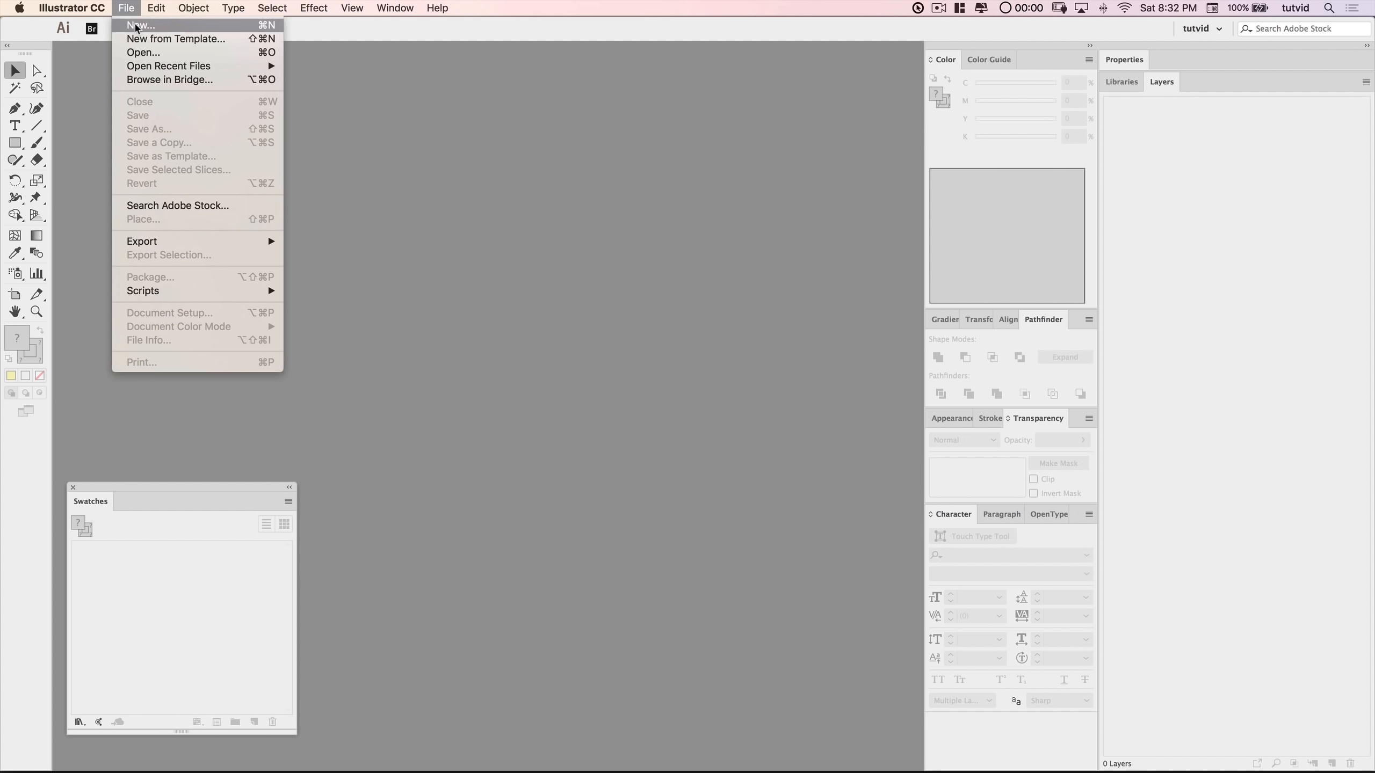
click(137, 25)
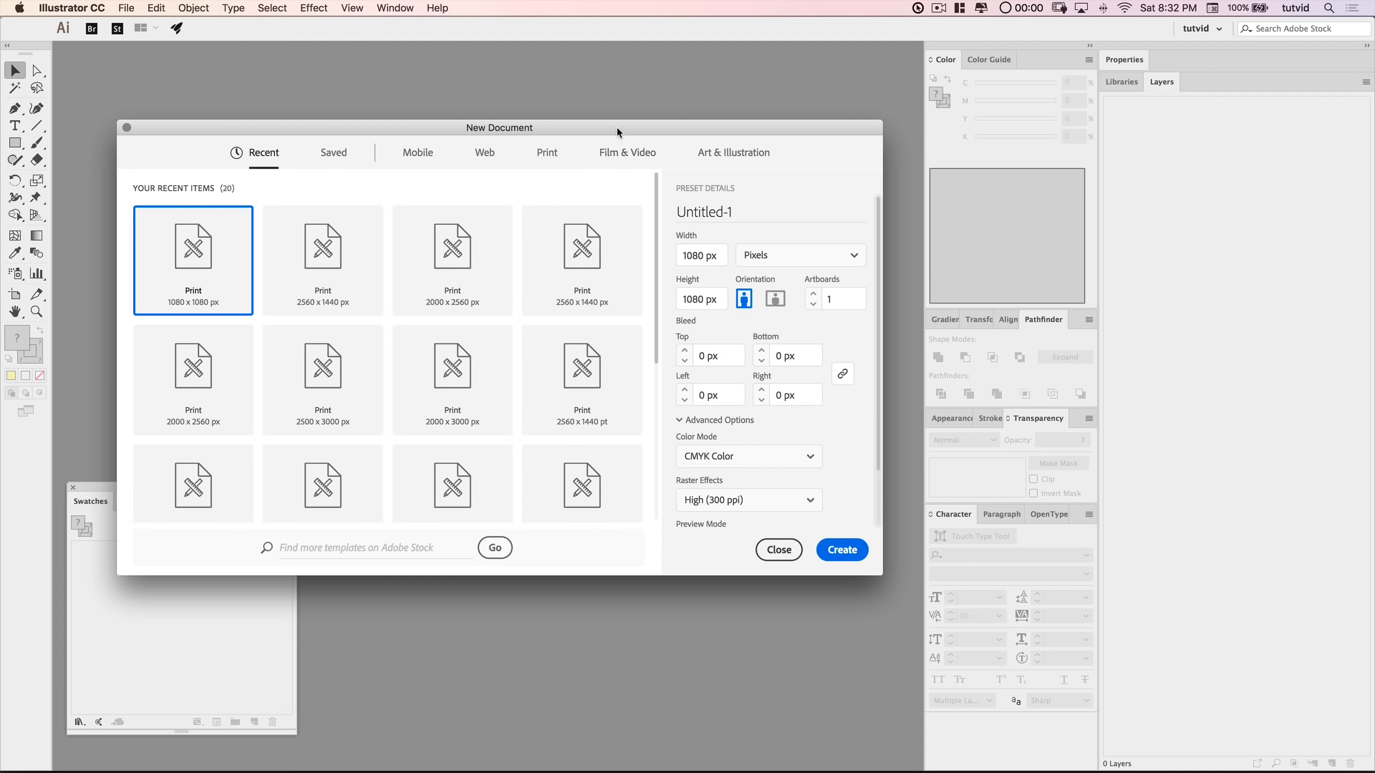
drag(616, 124, 651, 118)
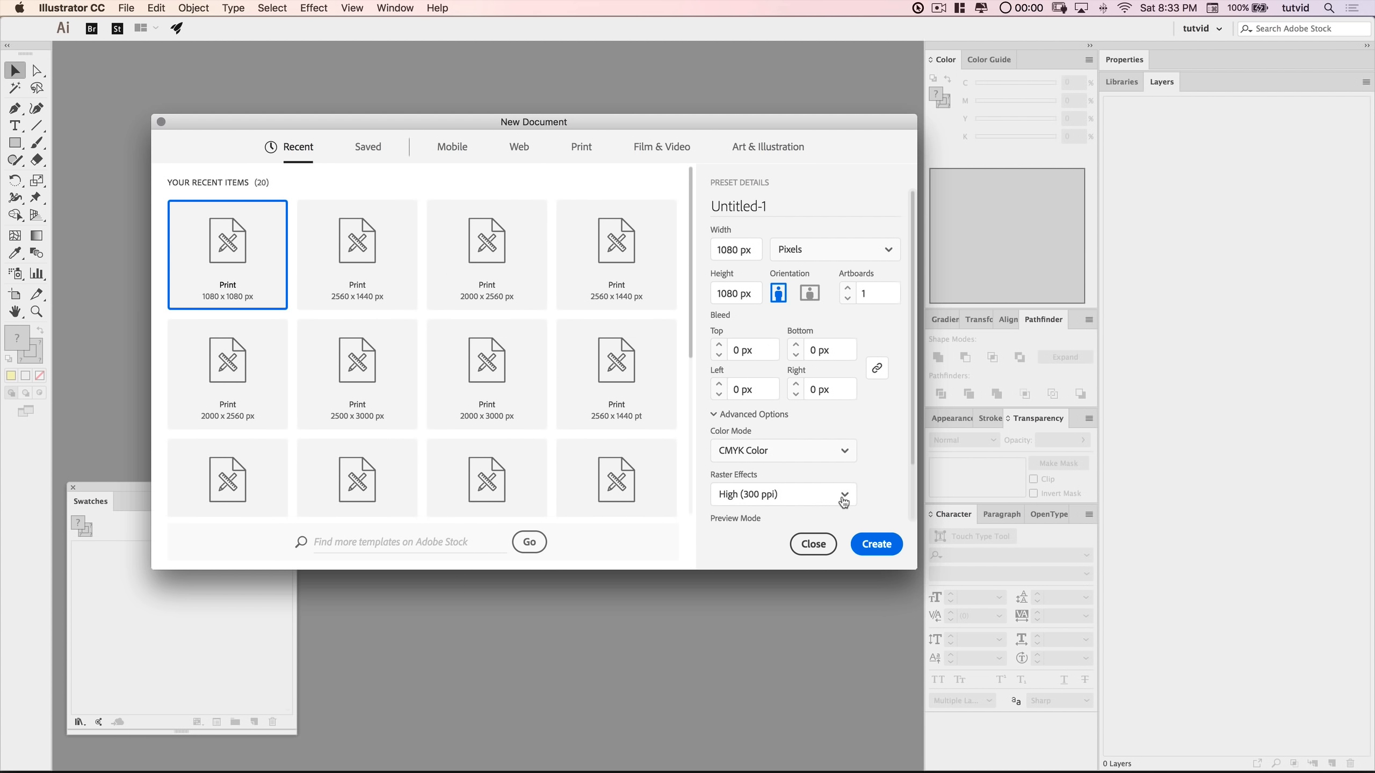
click(878, 545)
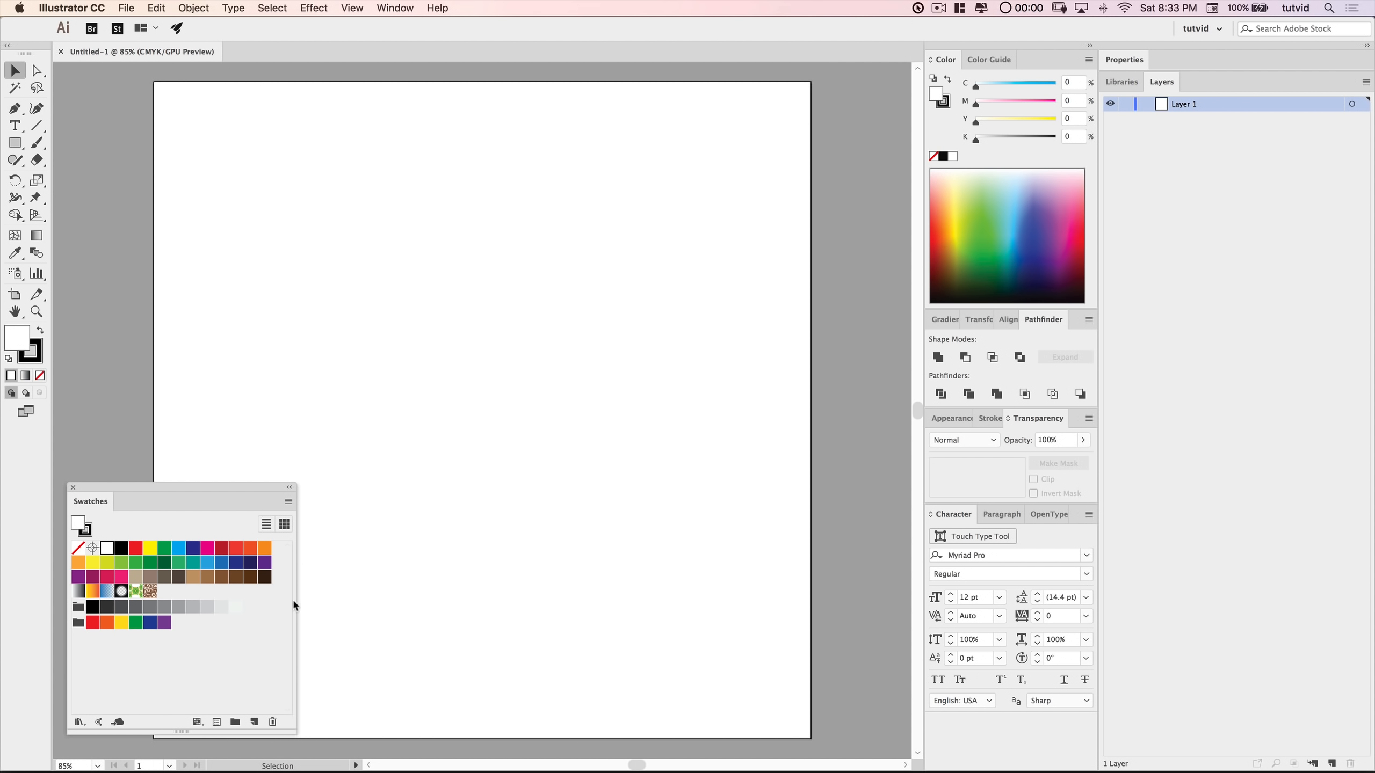
click(73, 488)
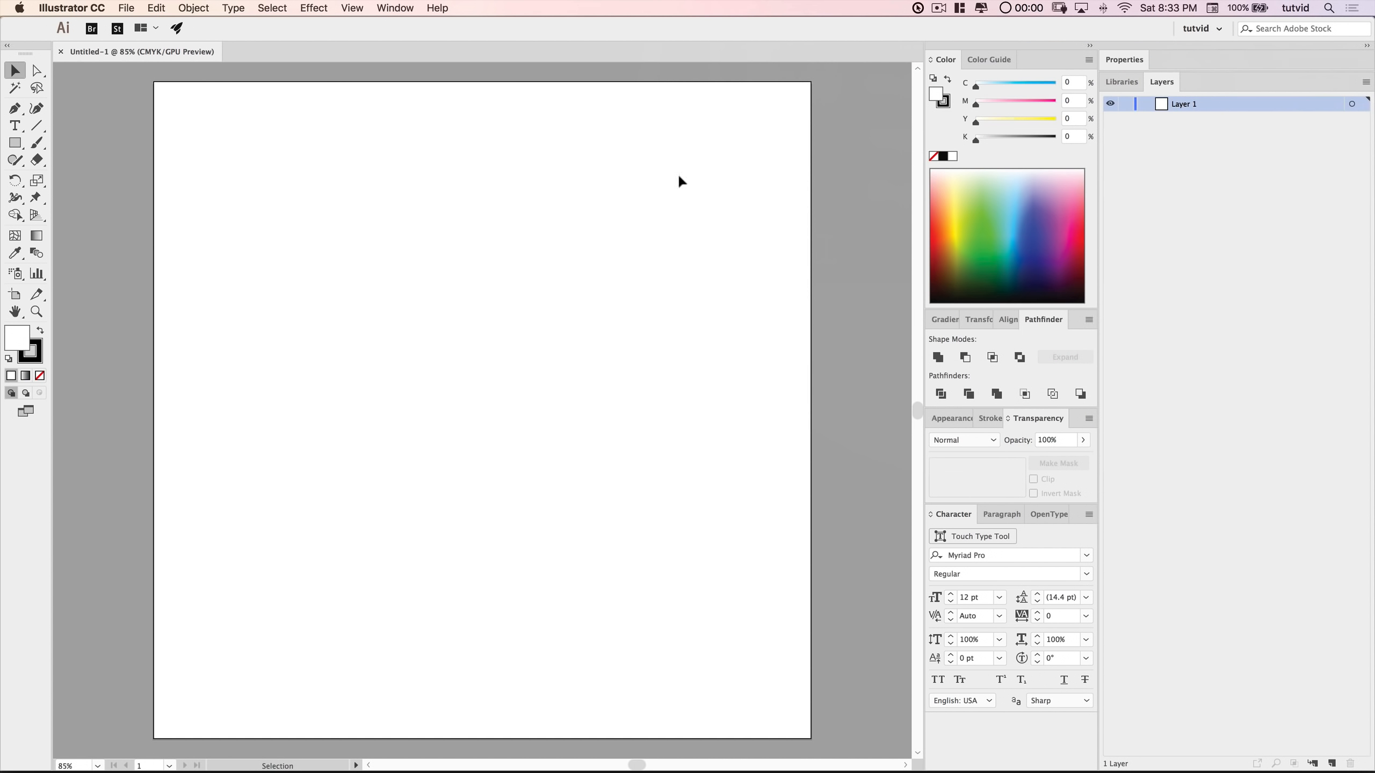
- Create a 1040 x 1040 px rounded rectangle with a 200 px corner radius
click(15, 142)
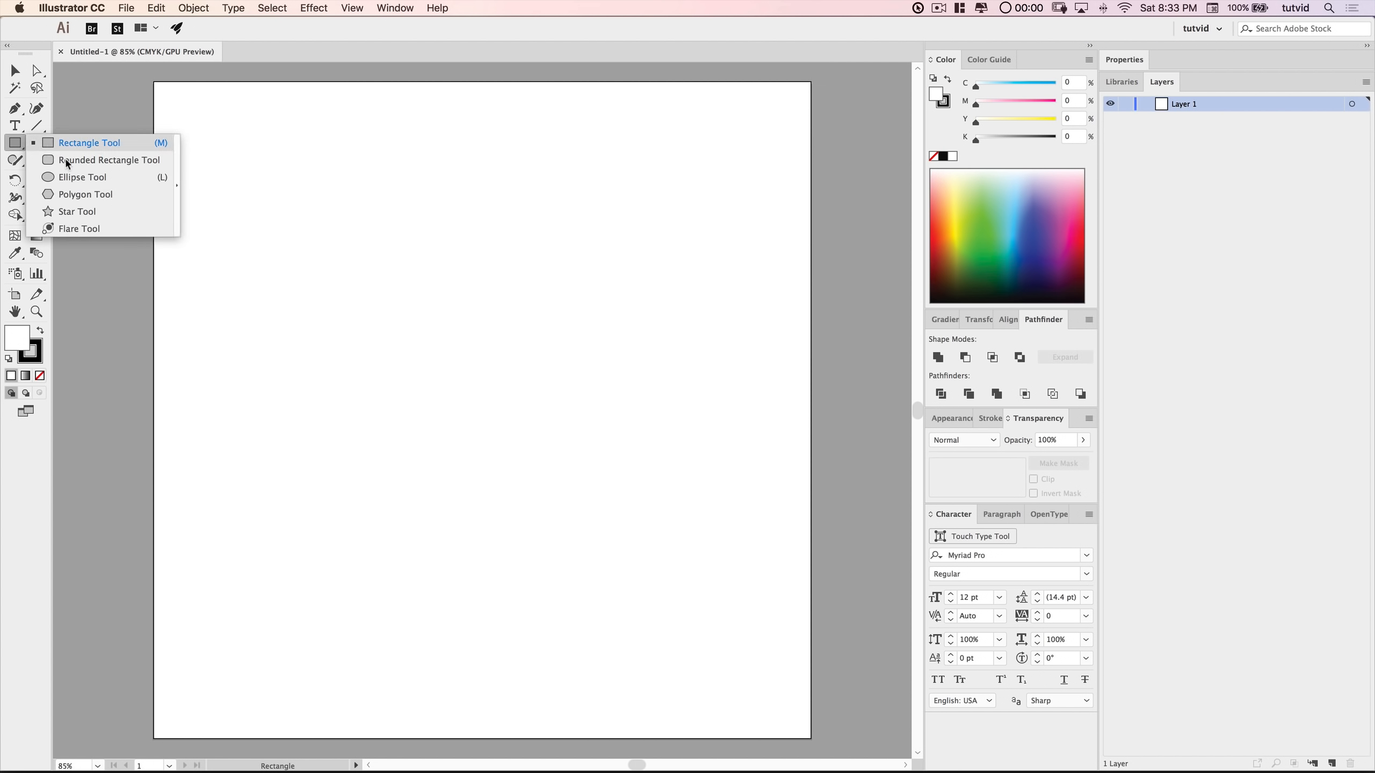
click(68, 160)
click(325, 258)
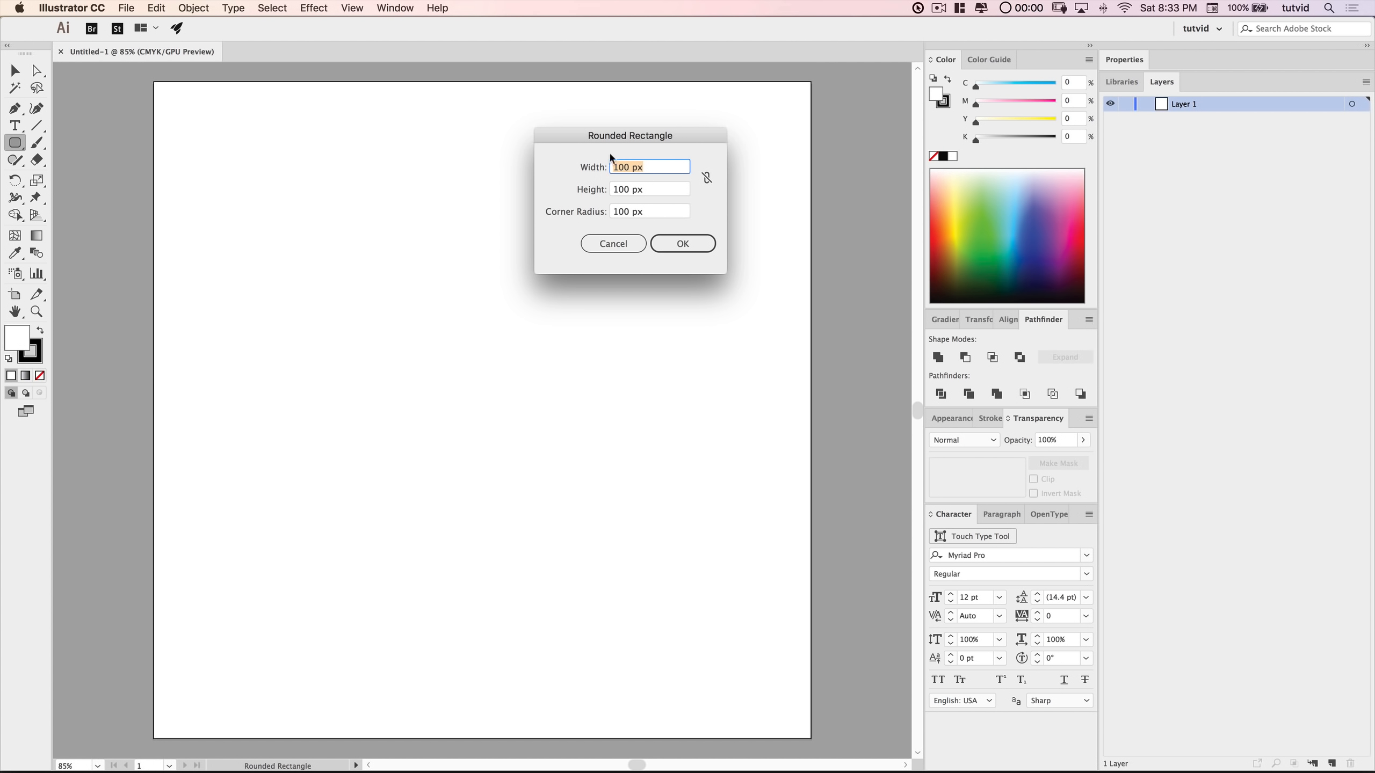
text(1040)
key(Tab)
text(10)
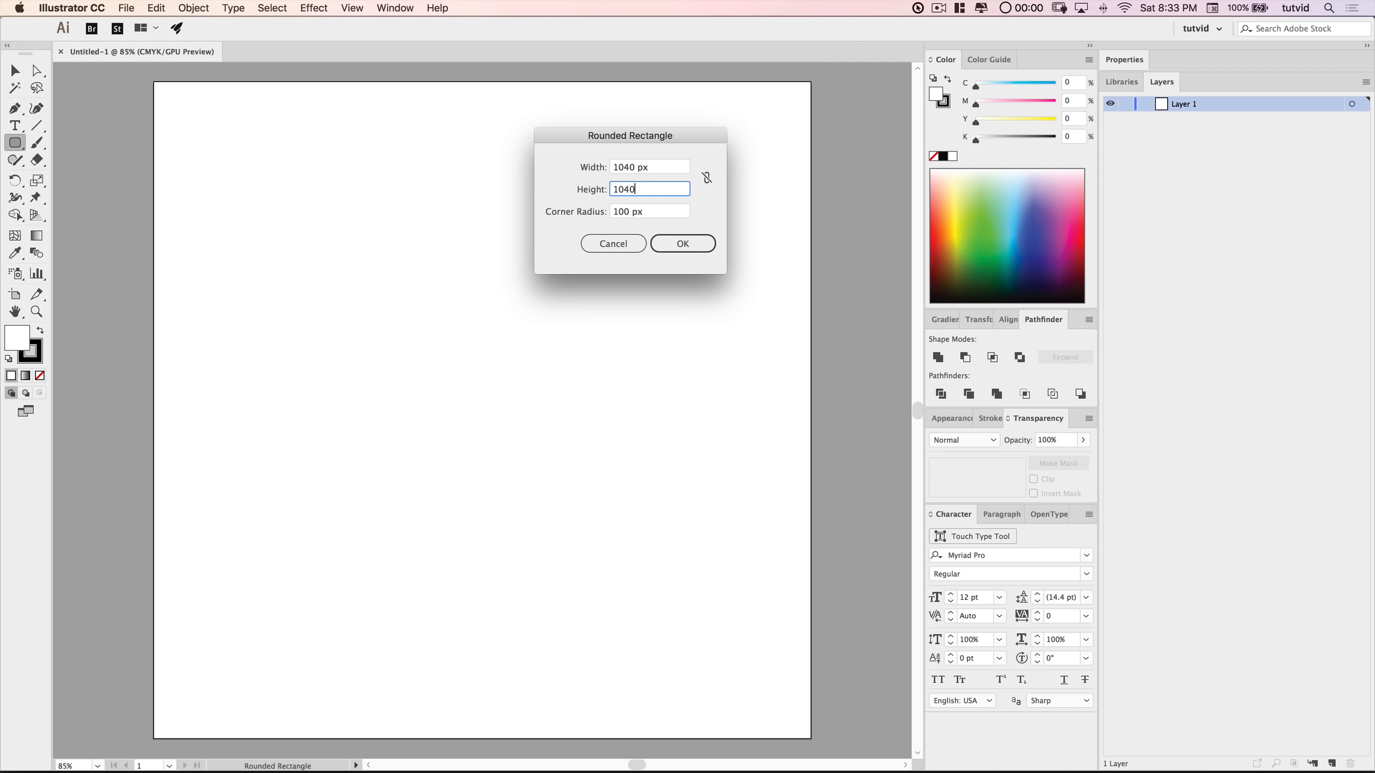
text(40)
key(Tab)
text(2)
click(682, 243)
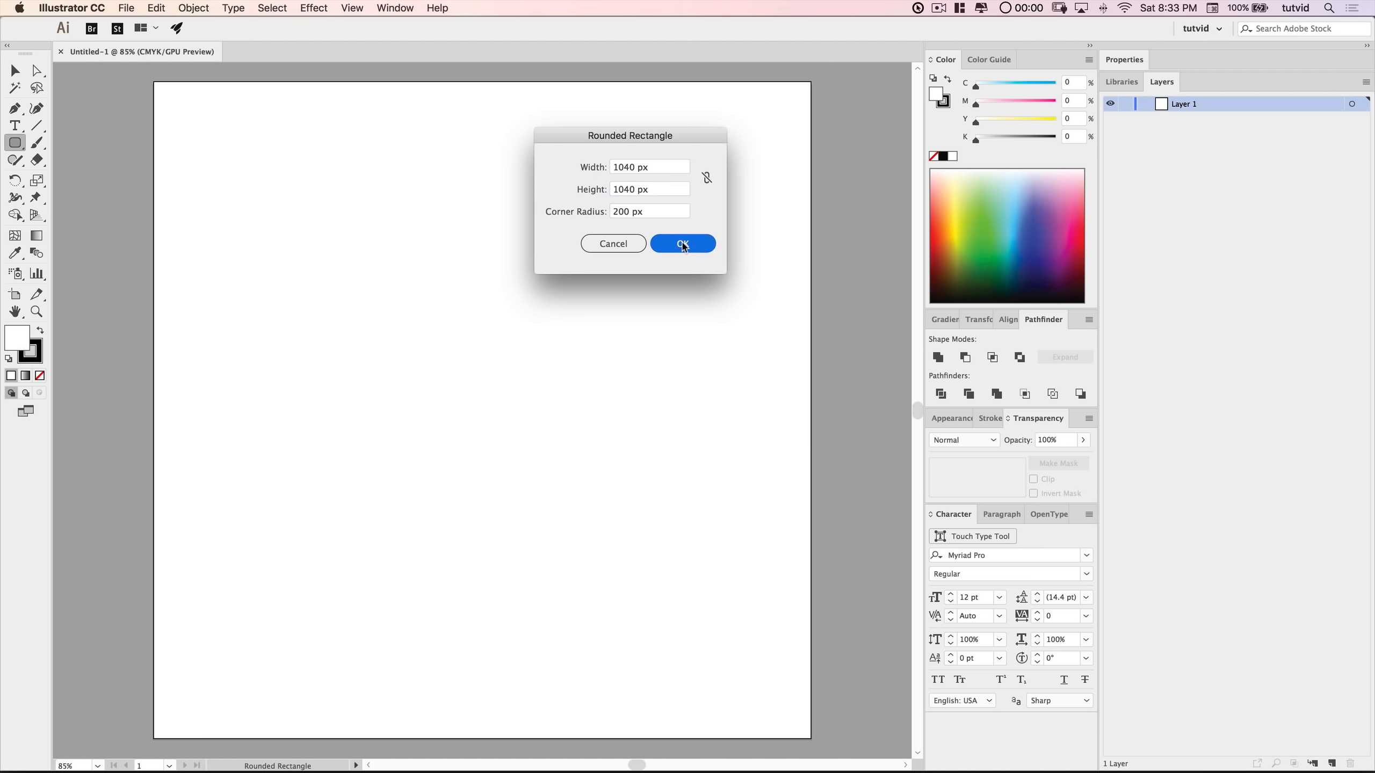
- Remove the rounded rectangle's stroke and fill it with the white-to-black linear gradient
click(41, 352)
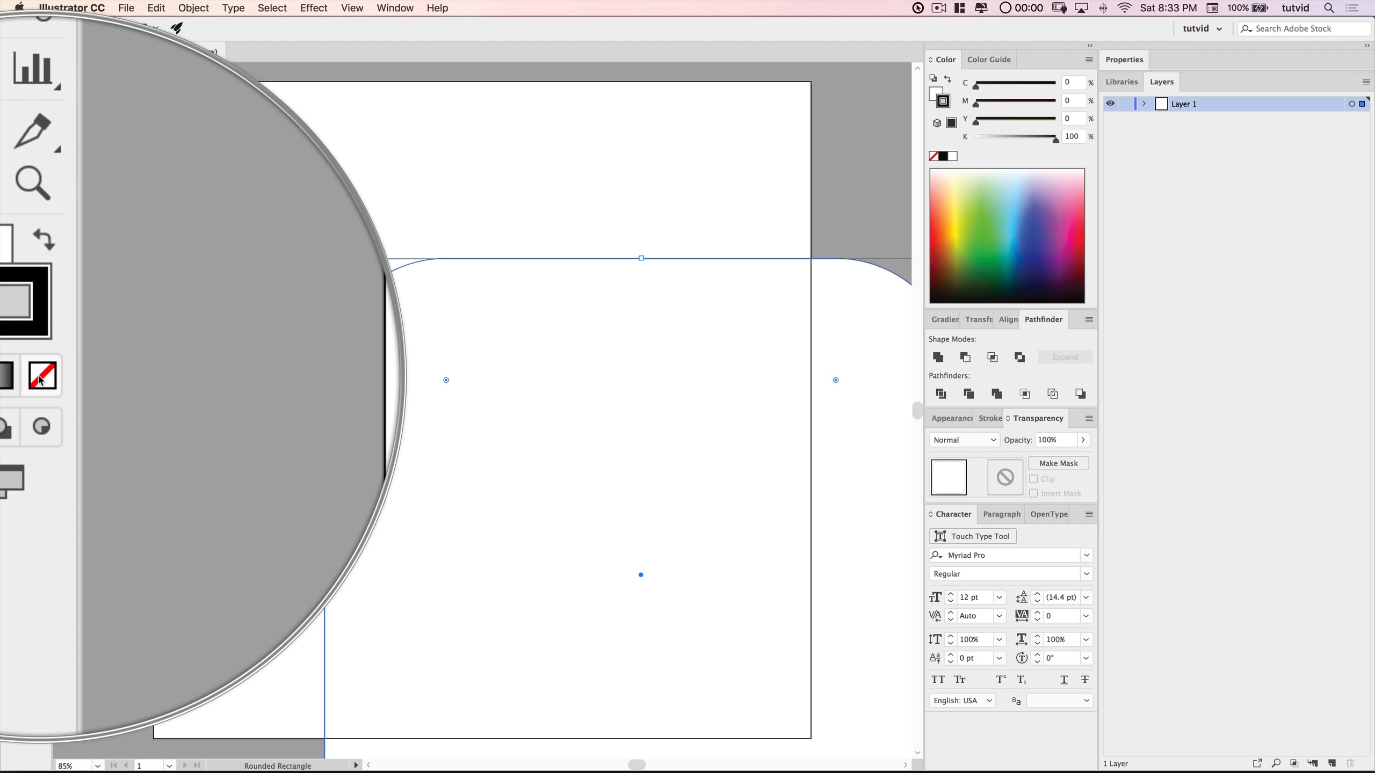
click(40, 377)
click(16, 333)
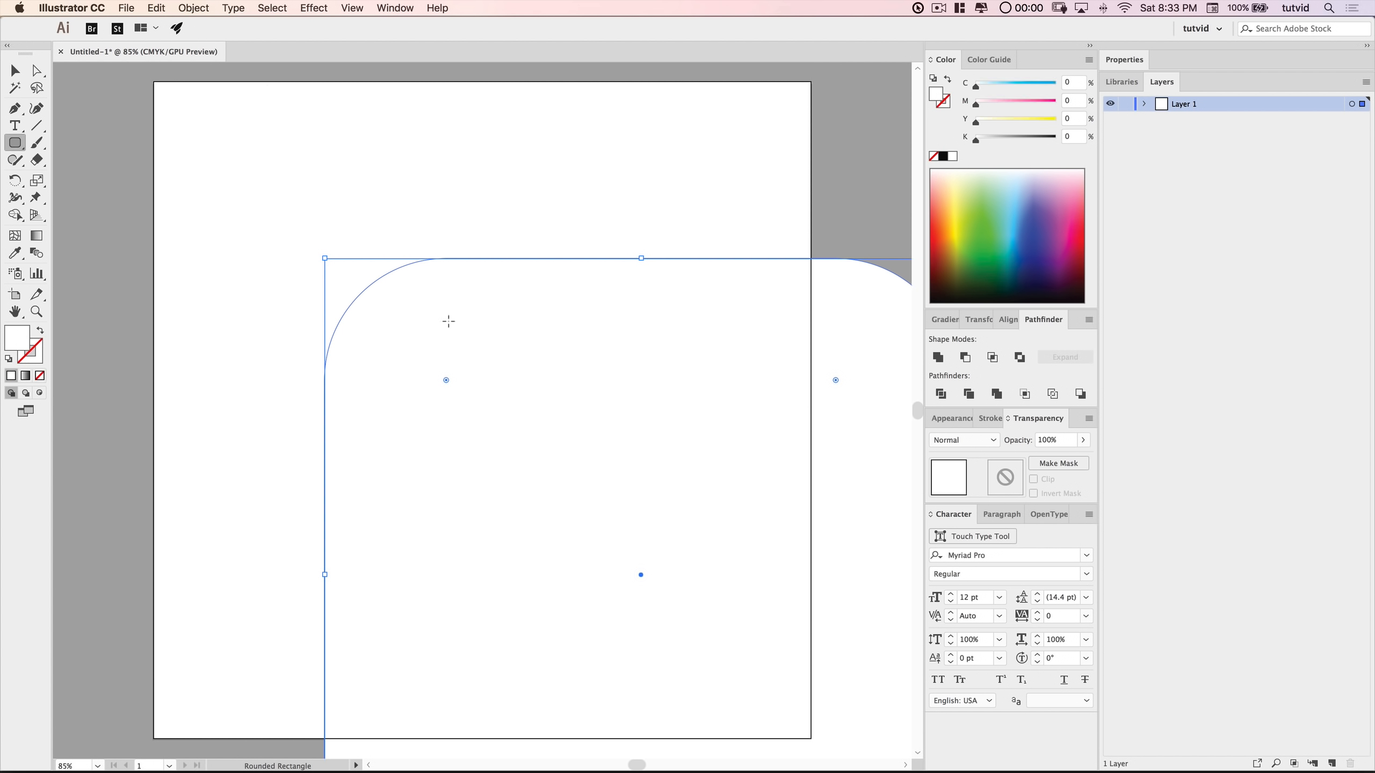
key(super+minus)
key(super+minus)
drag(550, 375, 617, 388)
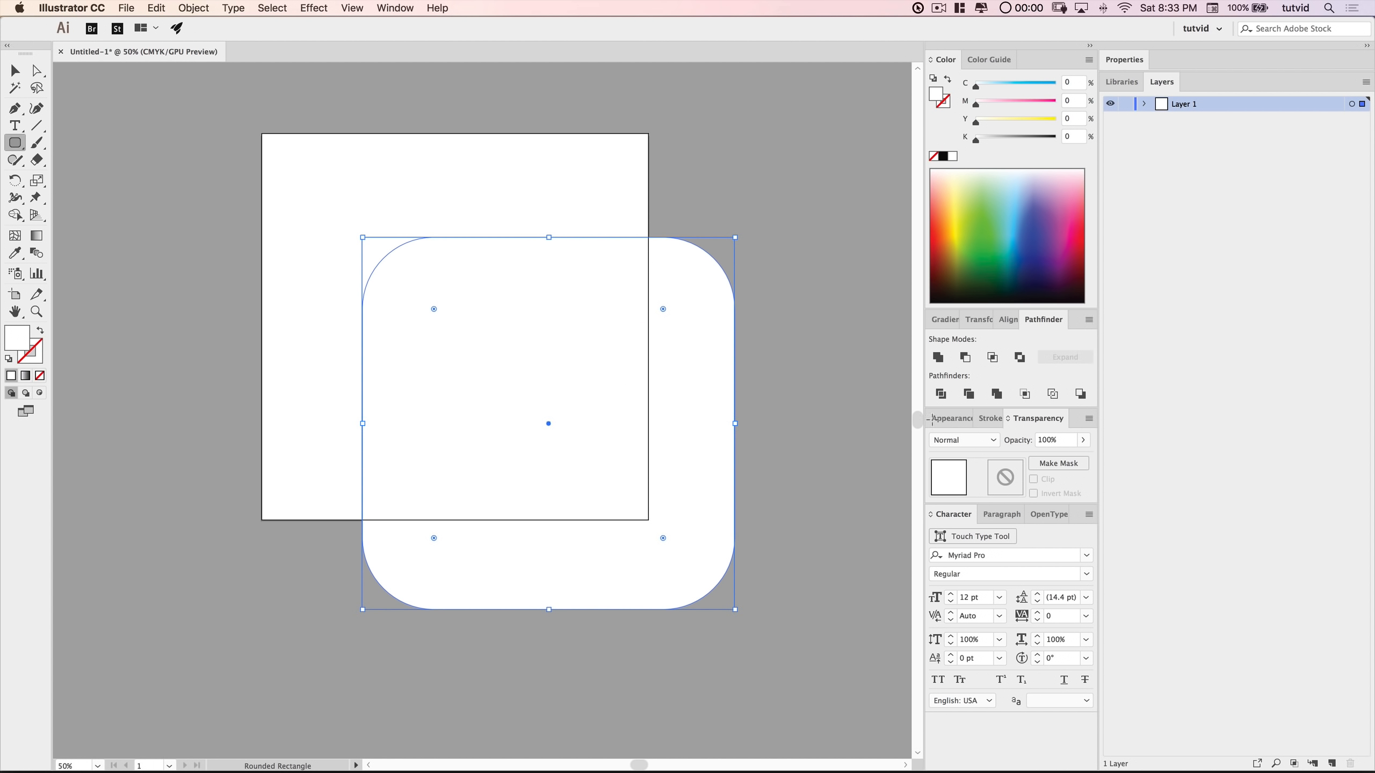
click(944, 319)
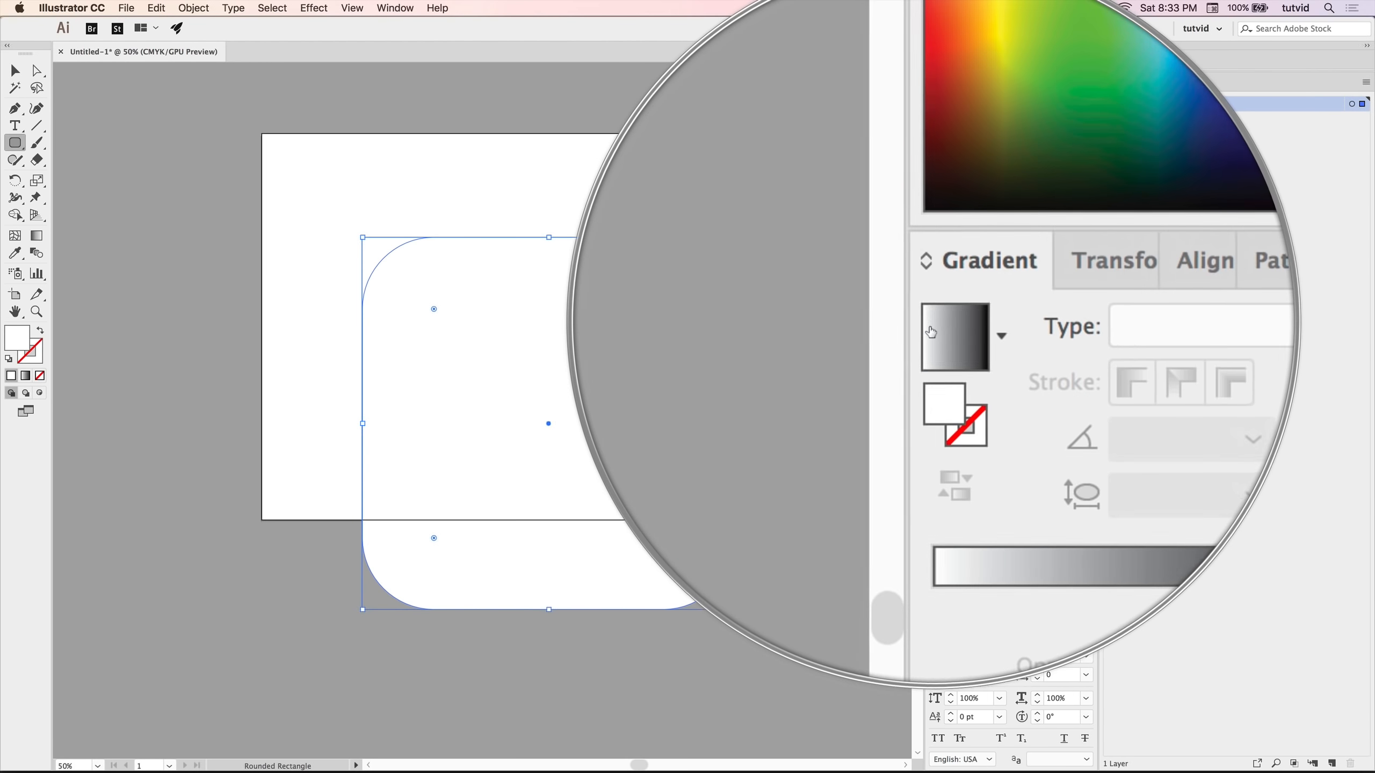
click(940, 325)
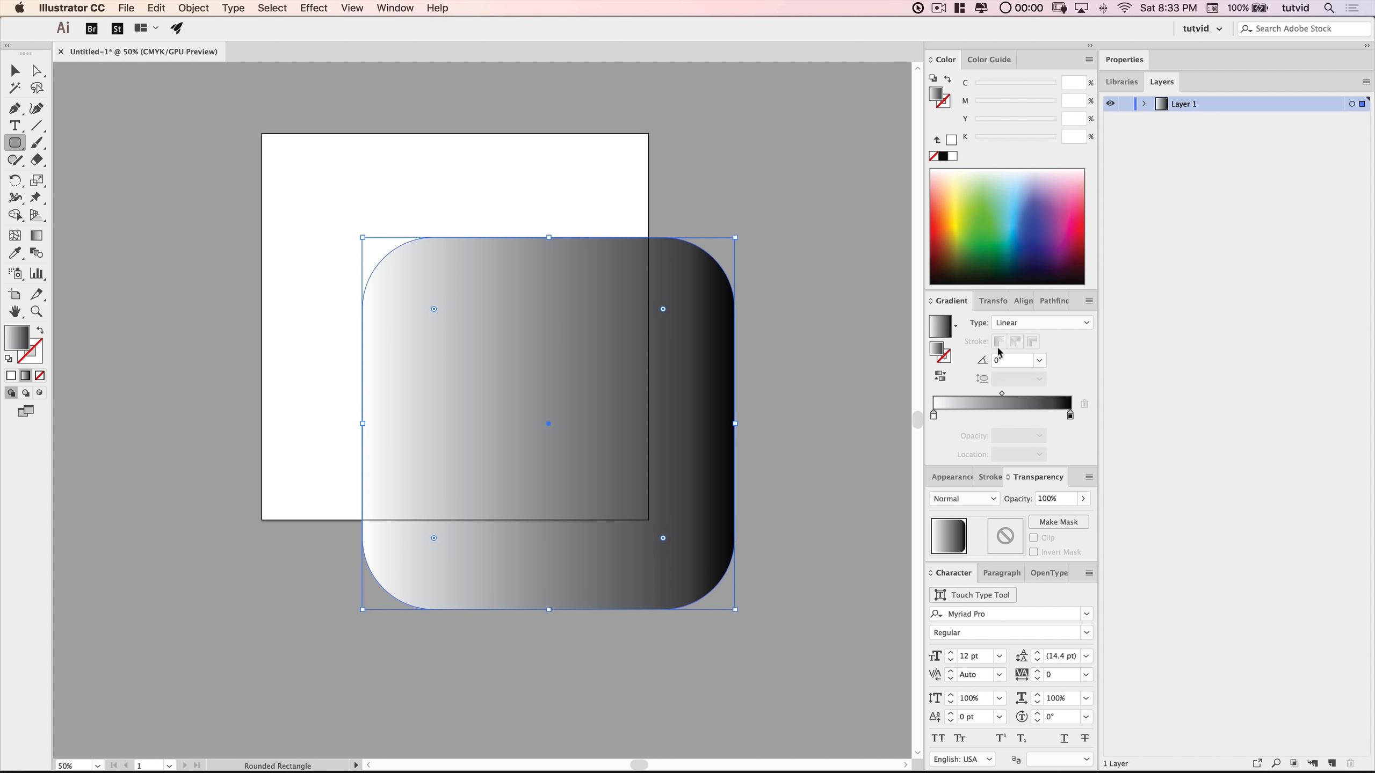
- Switch the gradient's white starting stop to CMYK and set its magenta to 94%
click(934, 415)
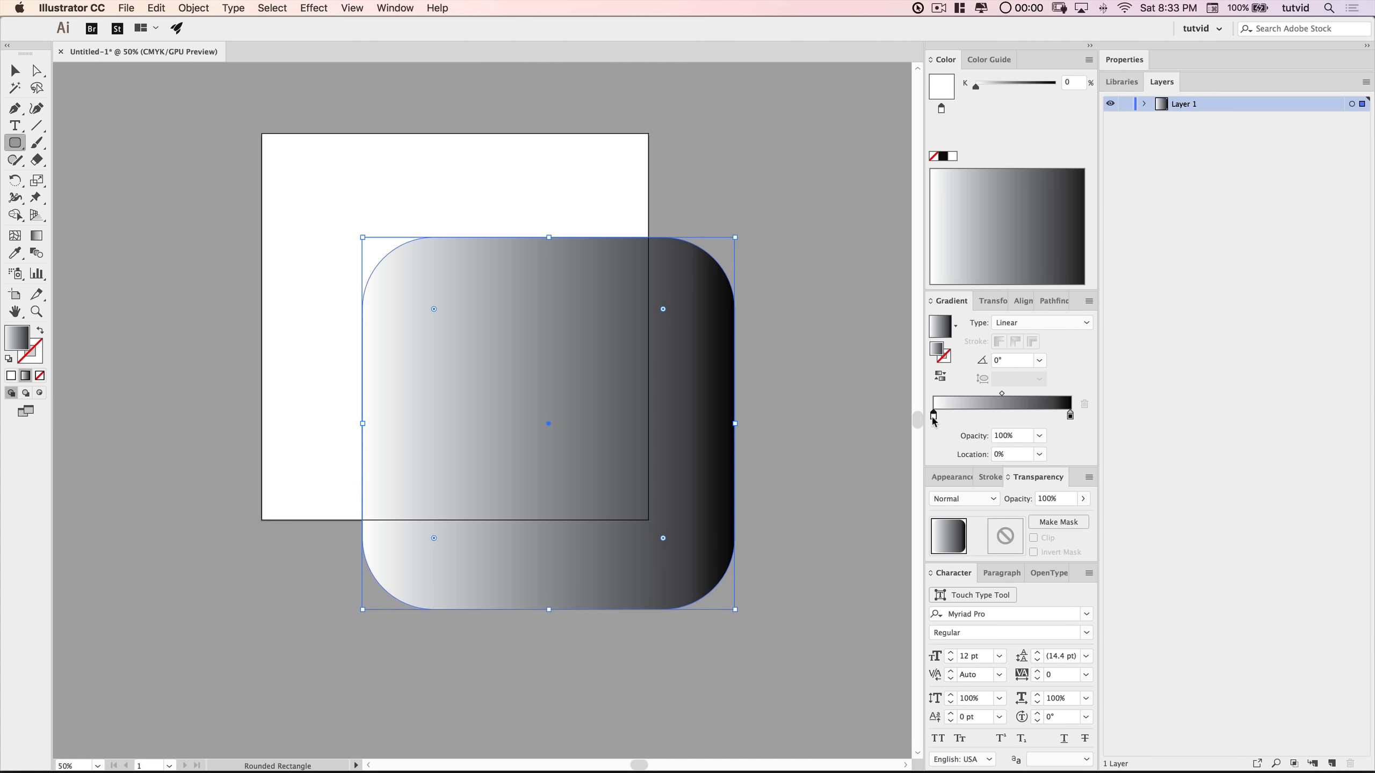
click(1089, 60)
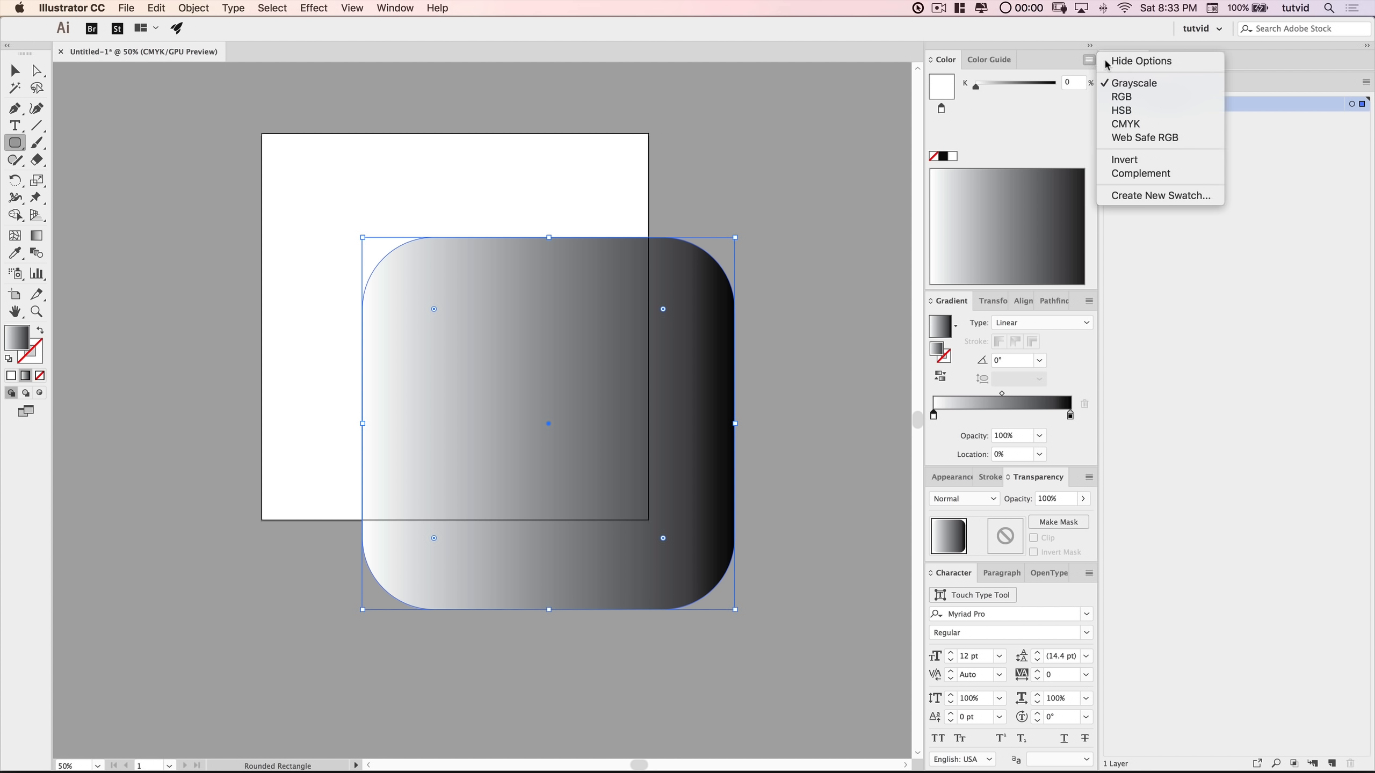
click(1124, 124)
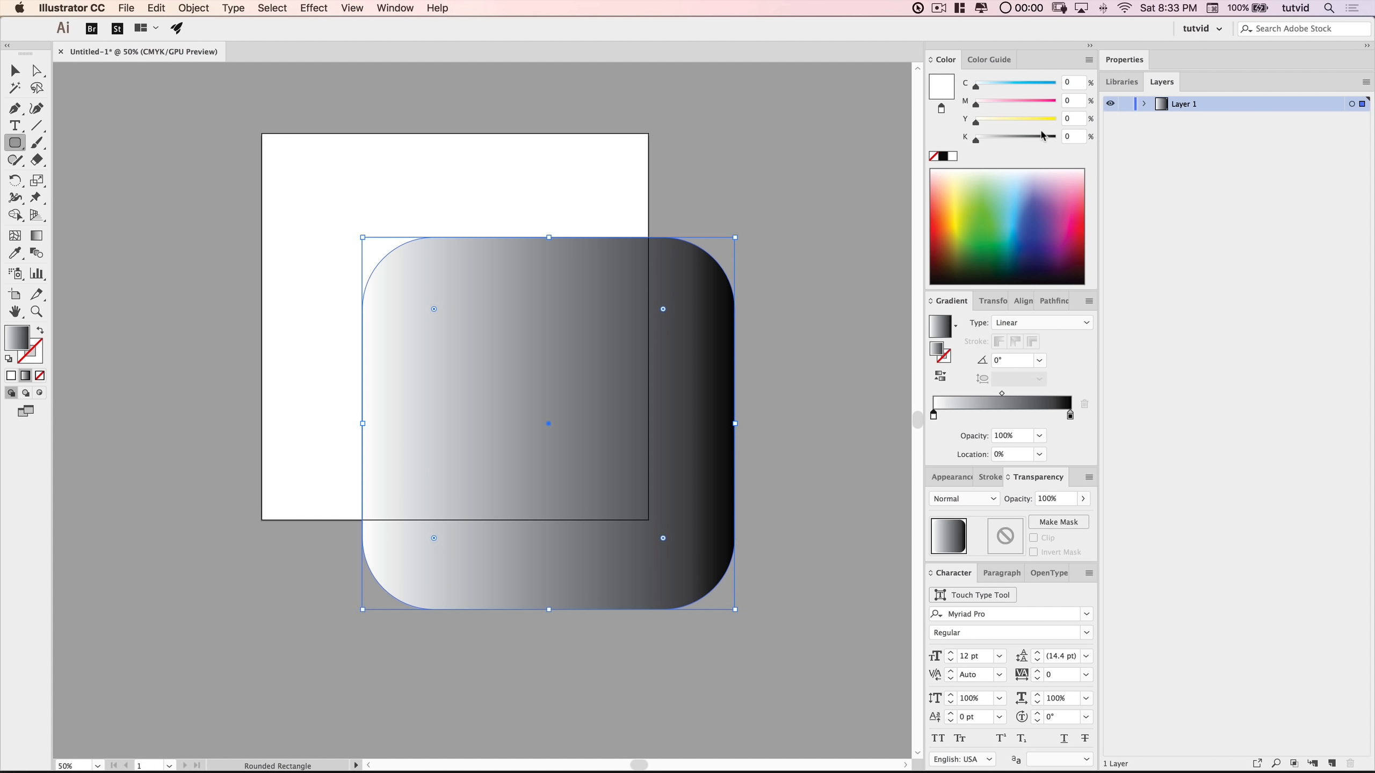
click(1073, 101)
text(94)
key(Tab)
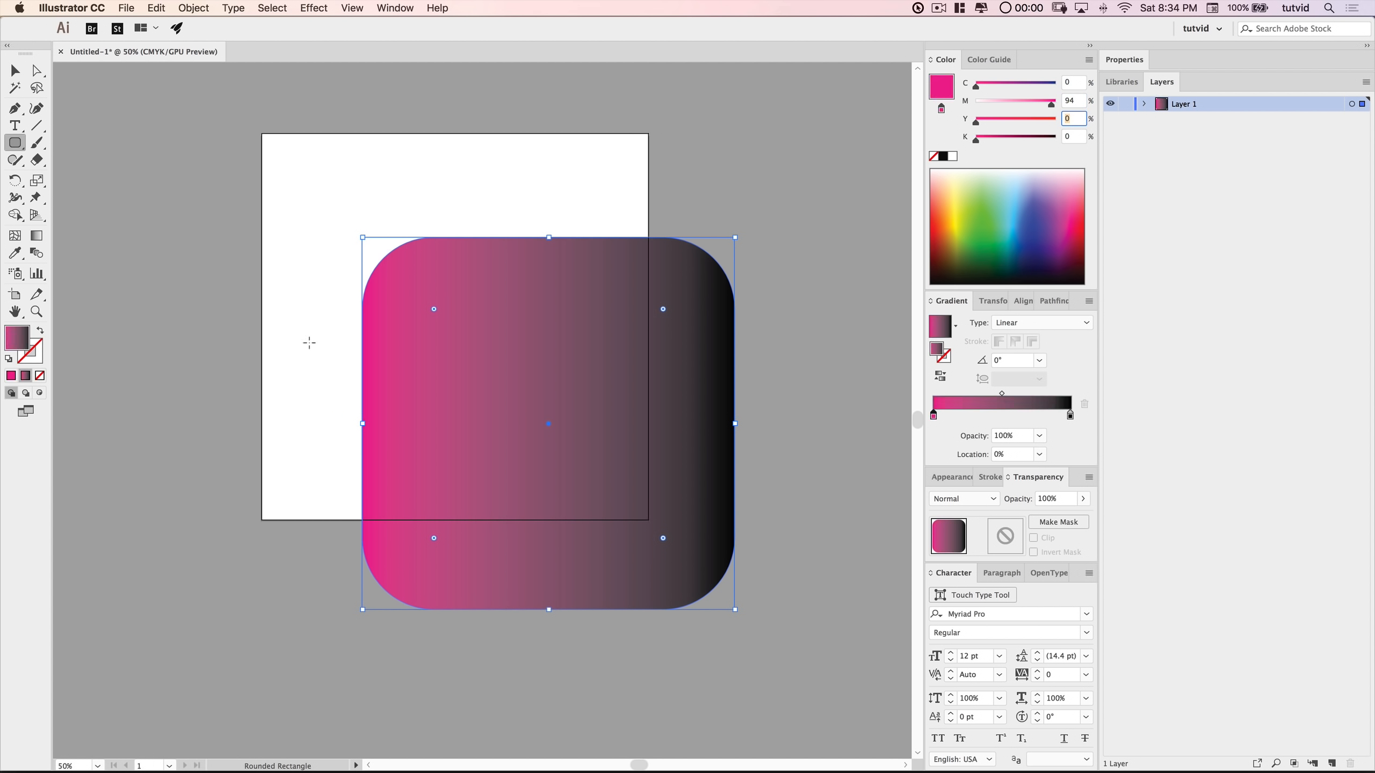
- Switch the gradient's black end stop to CMYK and set magenta to 80%, yellow to 70% and black to 0%
click(1070, 416)
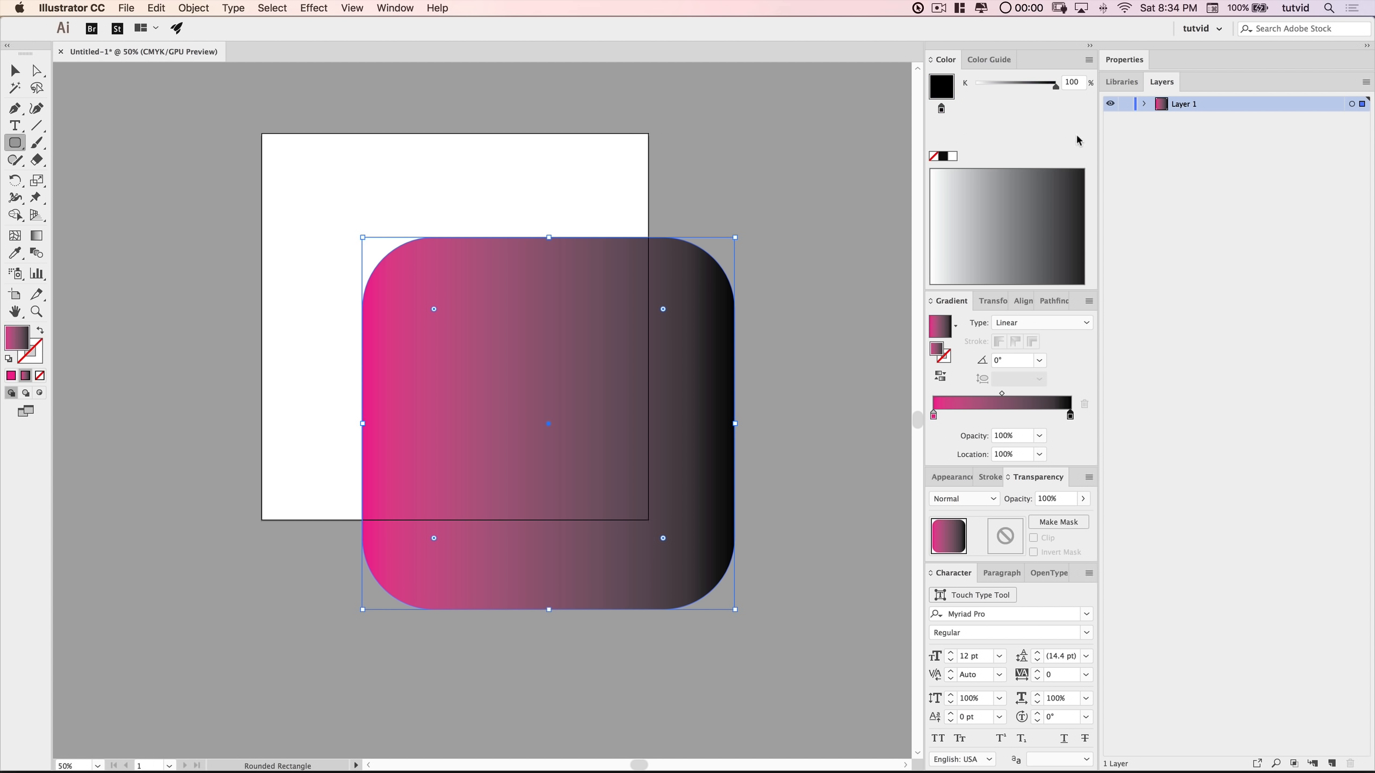
click(1089, 60)
click(1129, 125)
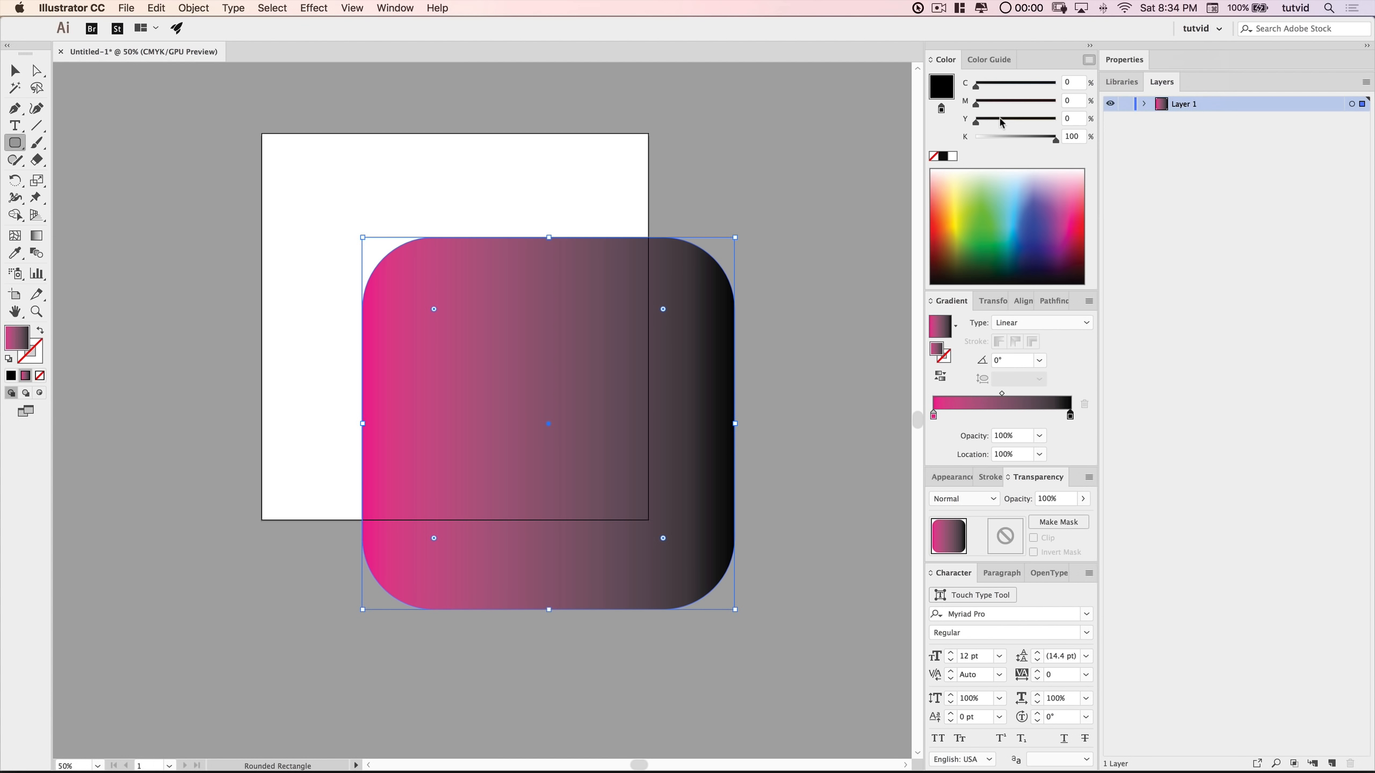
click(1076, 102)
text(80)
key(Tab)
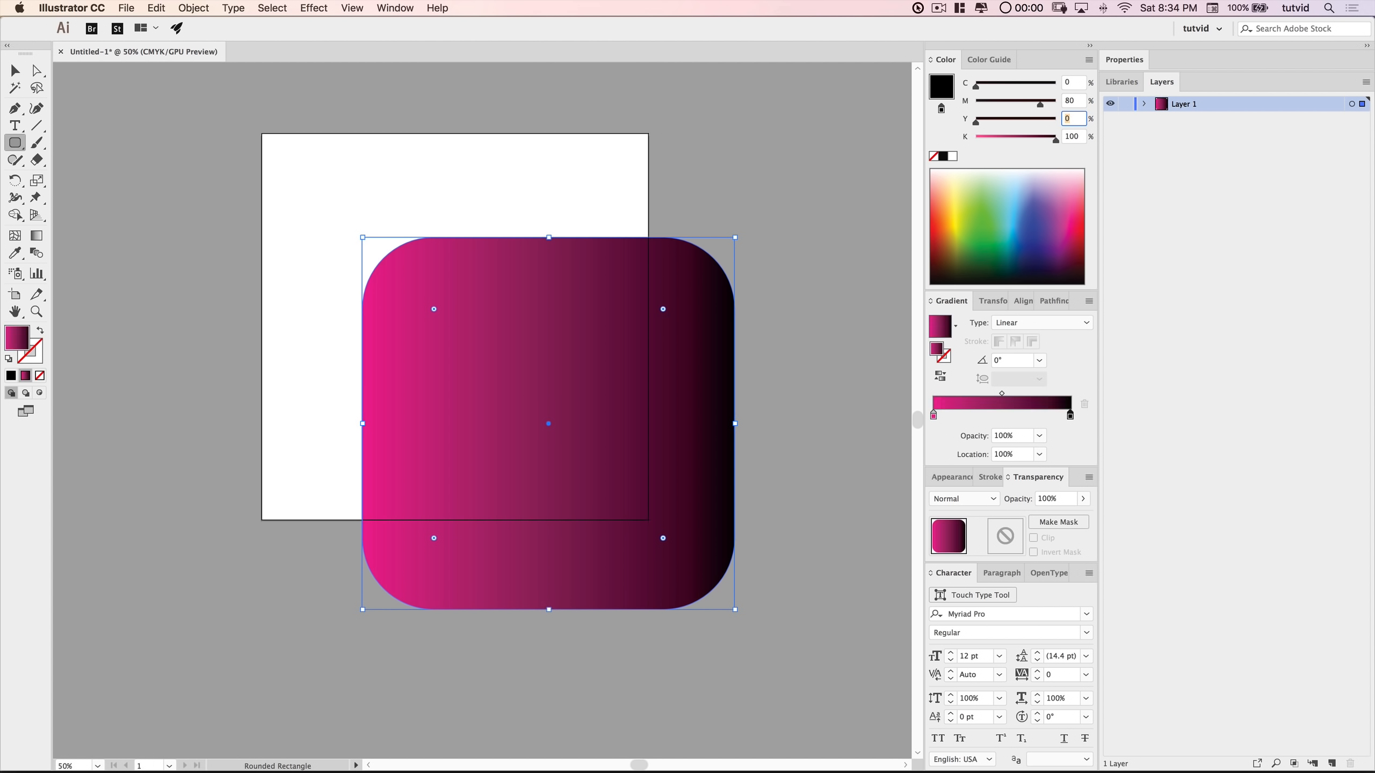
text(70)
key(Tab)
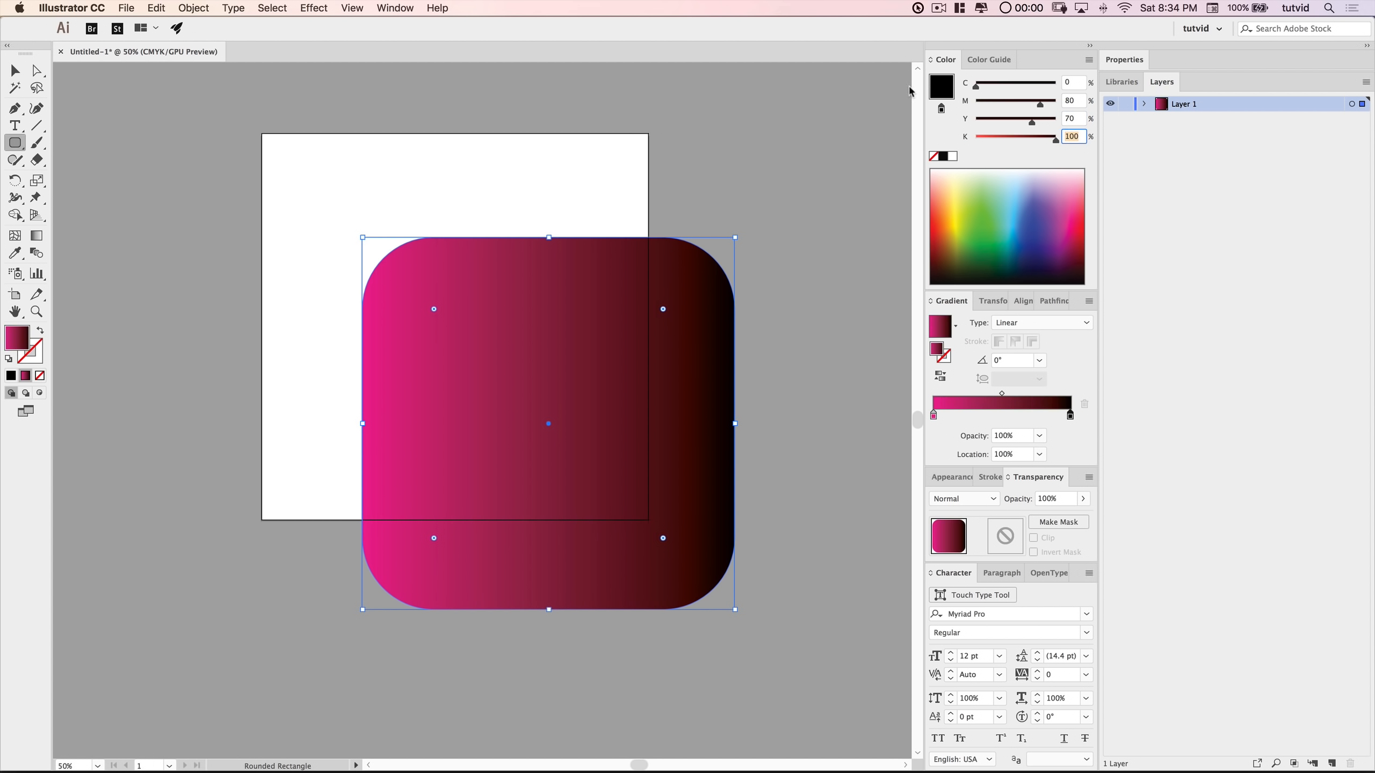
text(0)
key(Return)
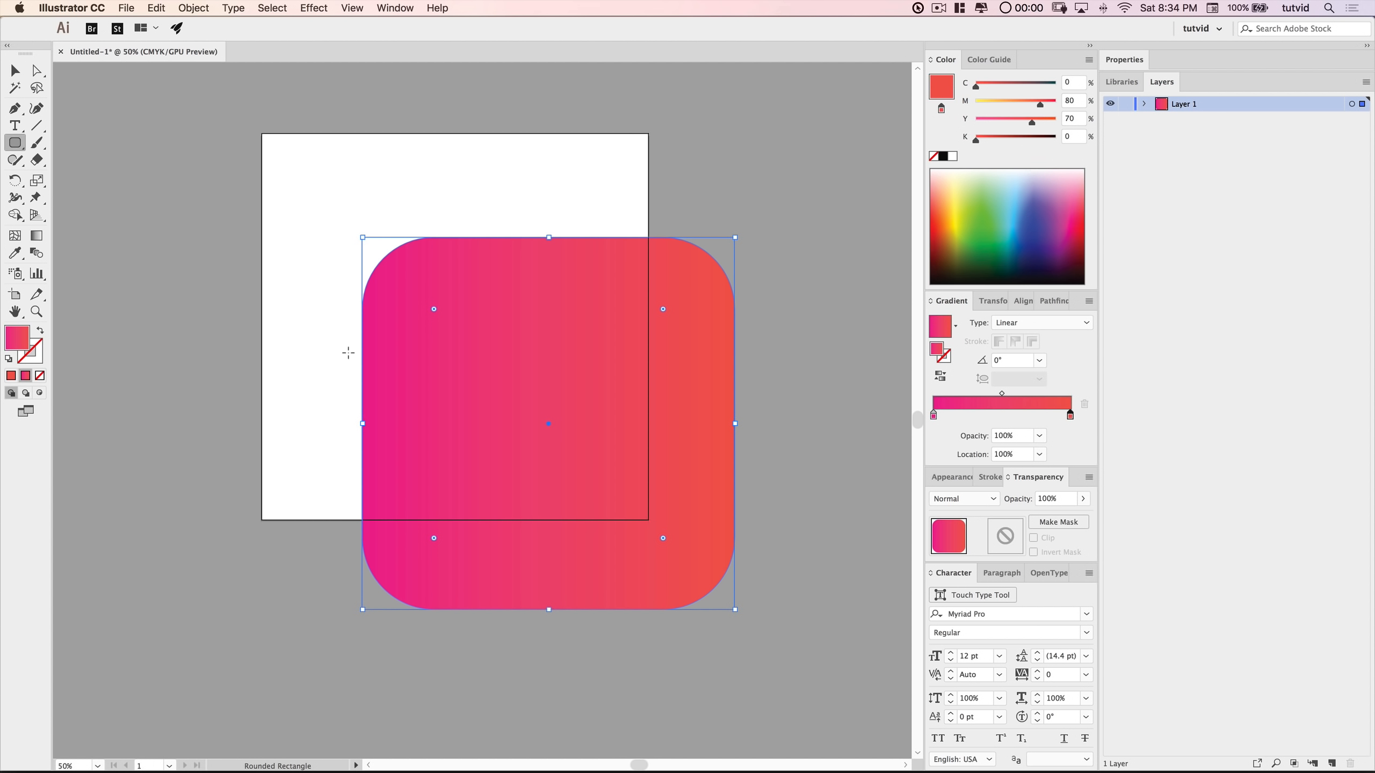
- Set the gradient angle of the rounded rectangle to 90°
click(1008, 361)
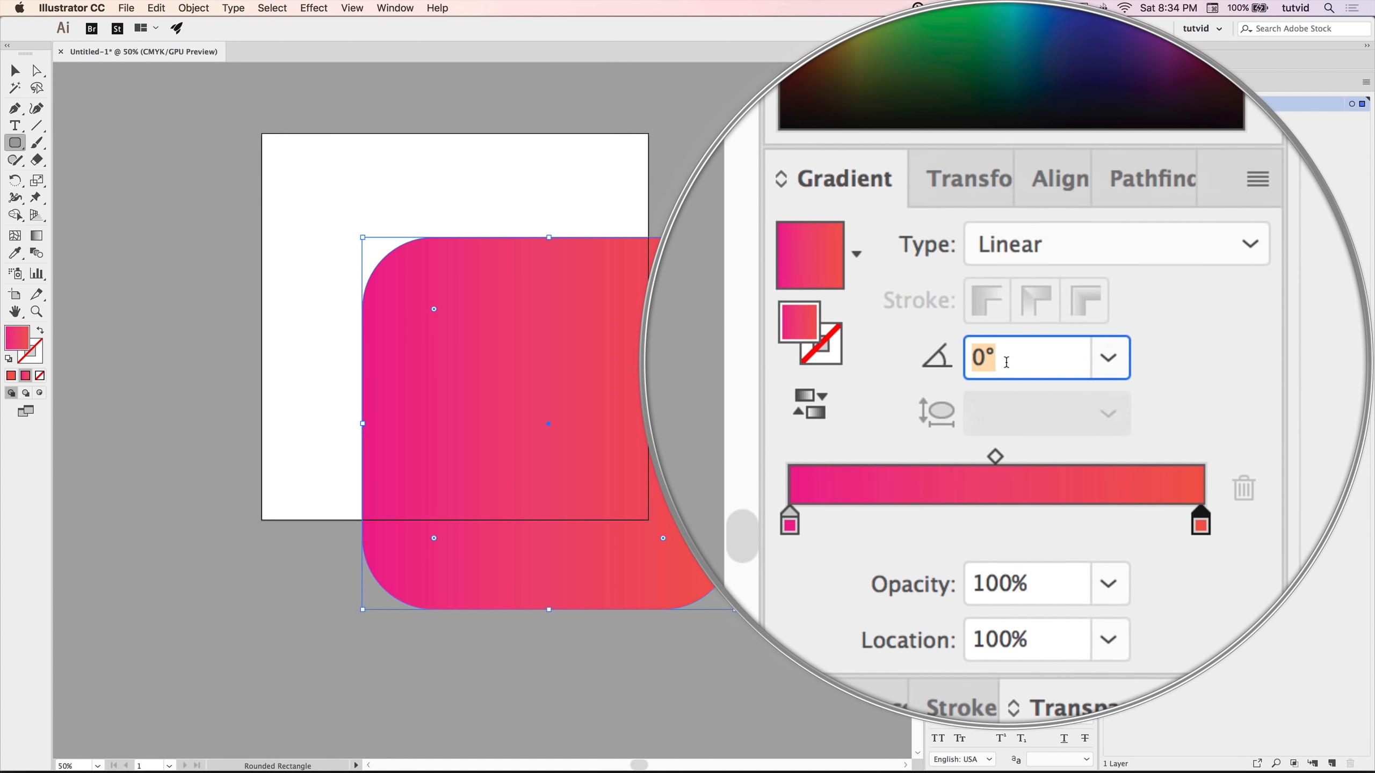
text(90)
key(Tab)
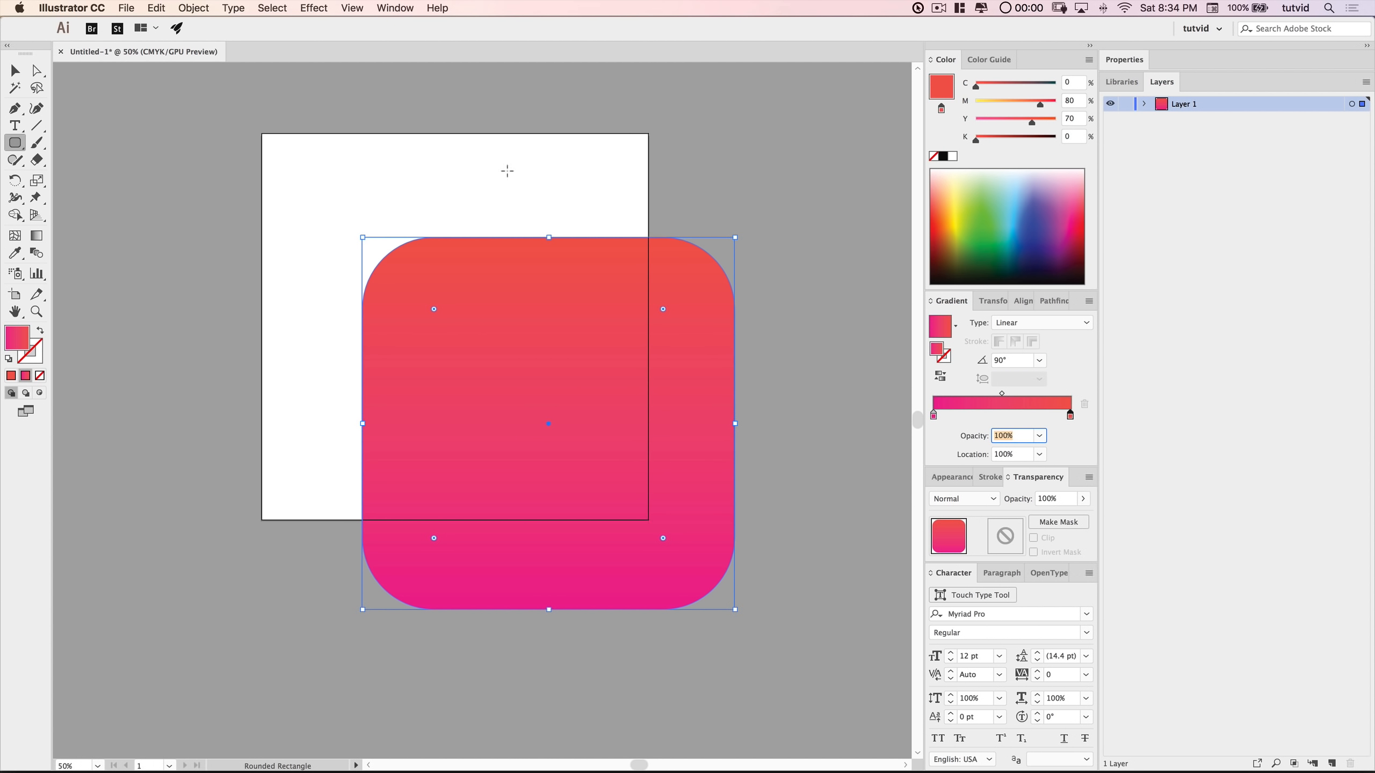
- Center the rounded rectangle horizontally and vertically on the artboard, and deselect it
key(v)
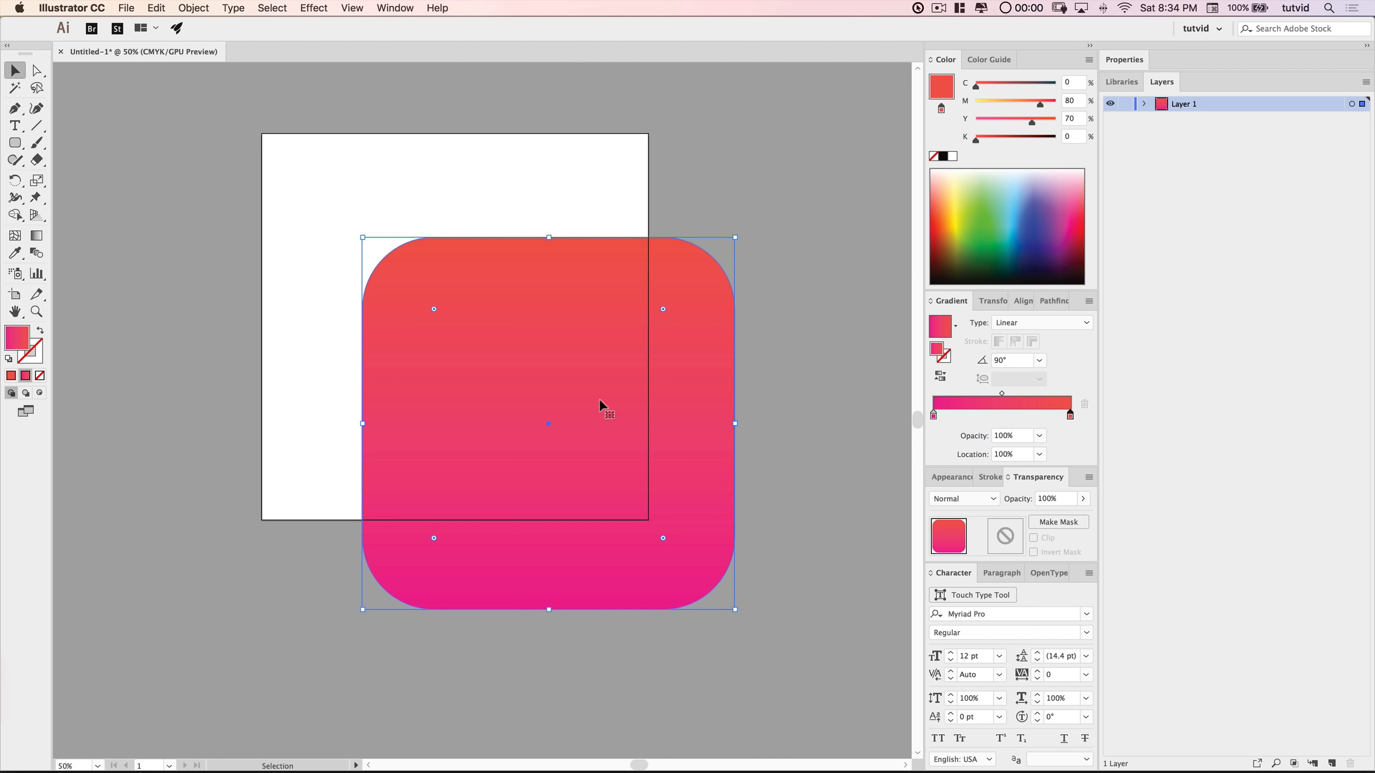
click(1022, 301)
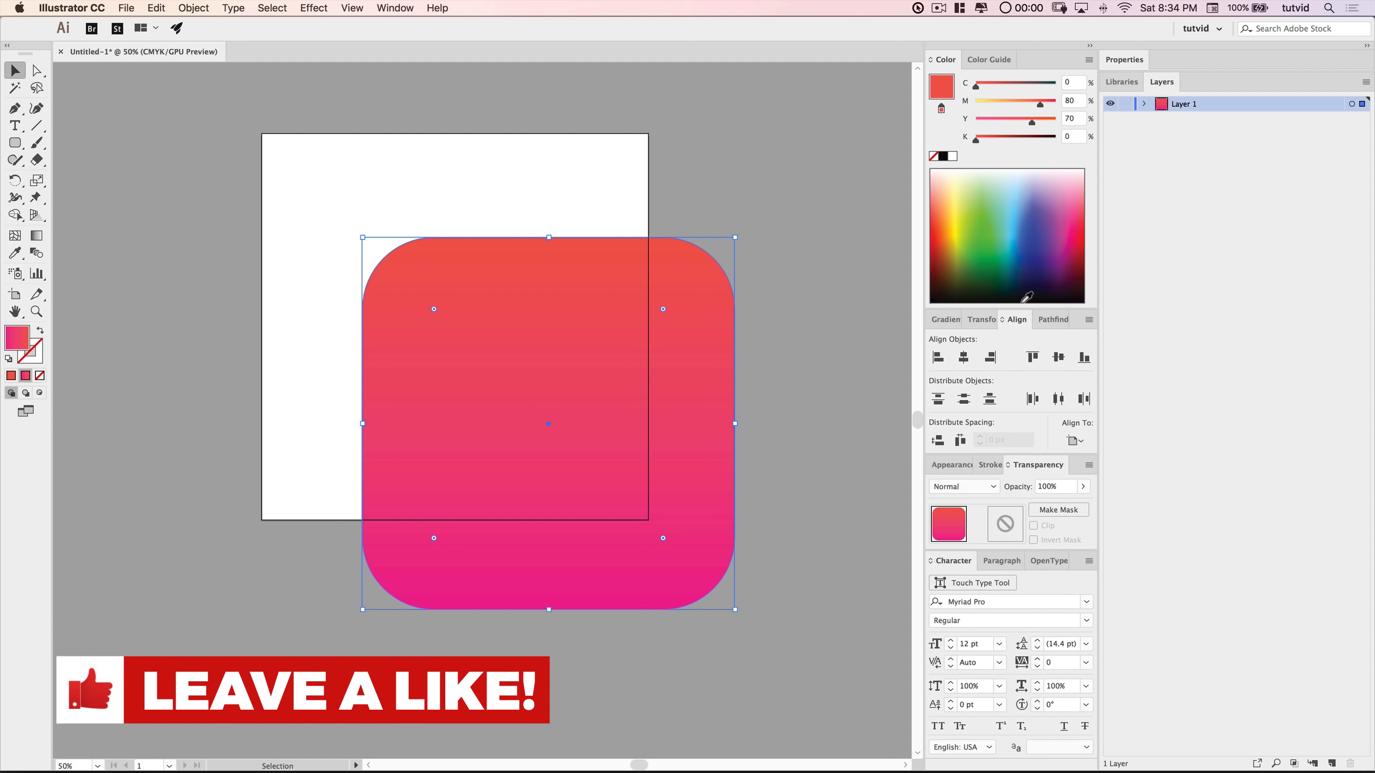
click(1081, 443)
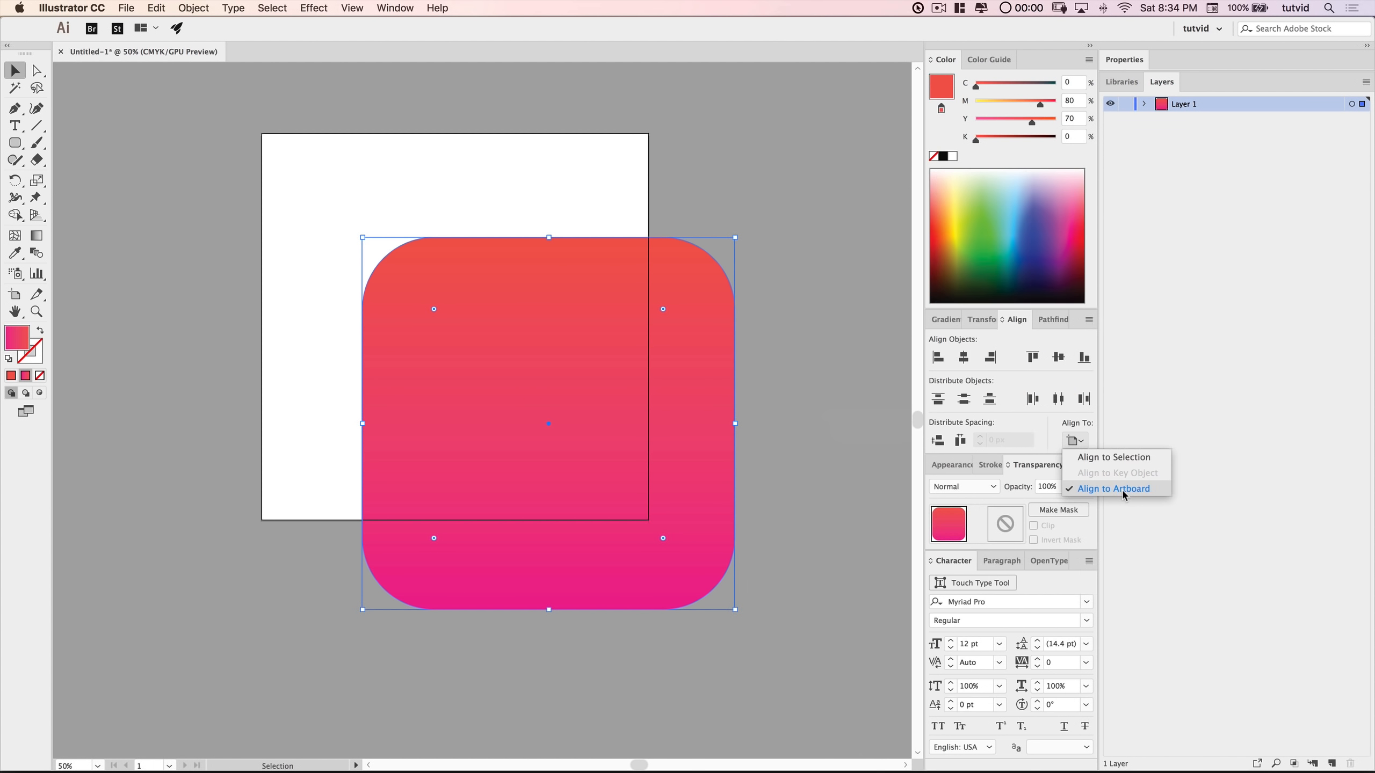
click(965, 360)
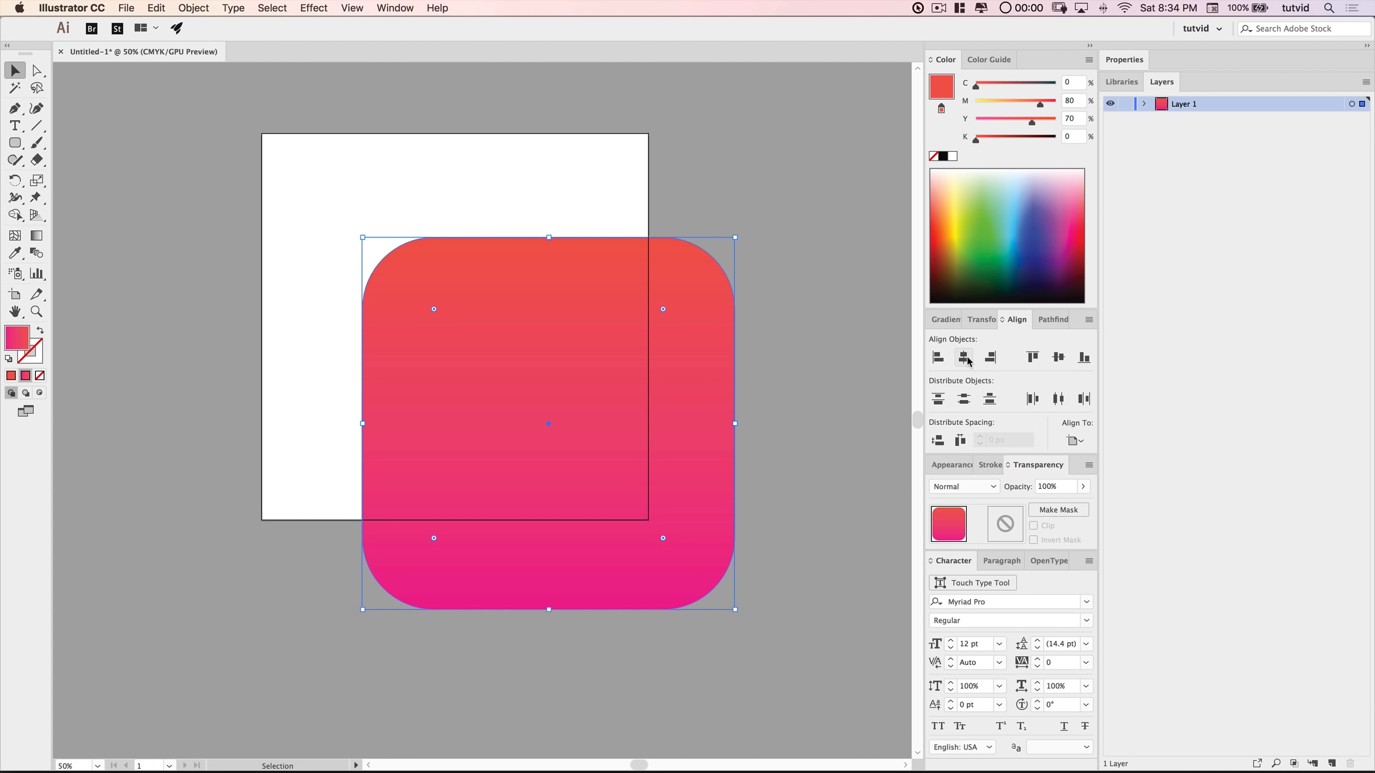
click(1058, 358)
click(755, 252)
drag(566, 307, 688, 369)
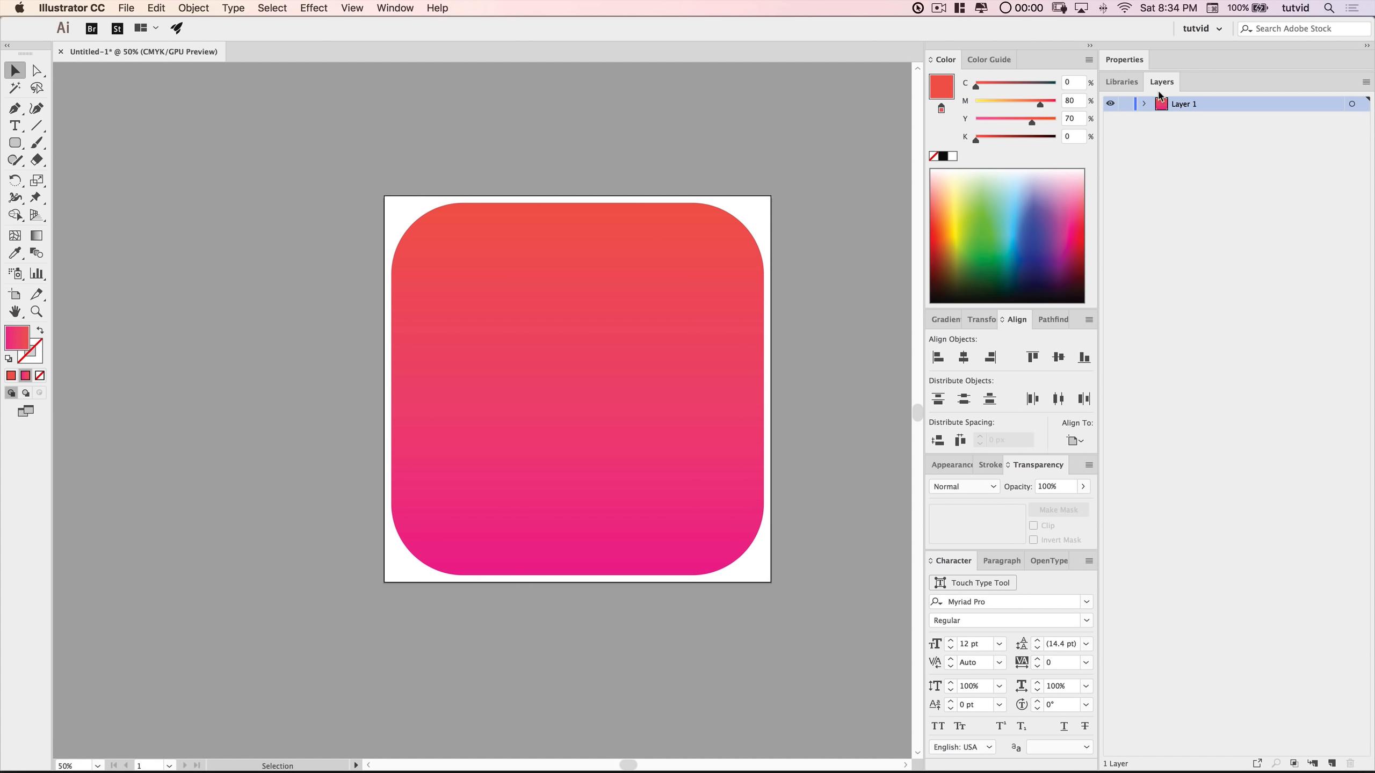
- Set the row size of the Layers panel to a custom 100 pixels
click(1365, 81)
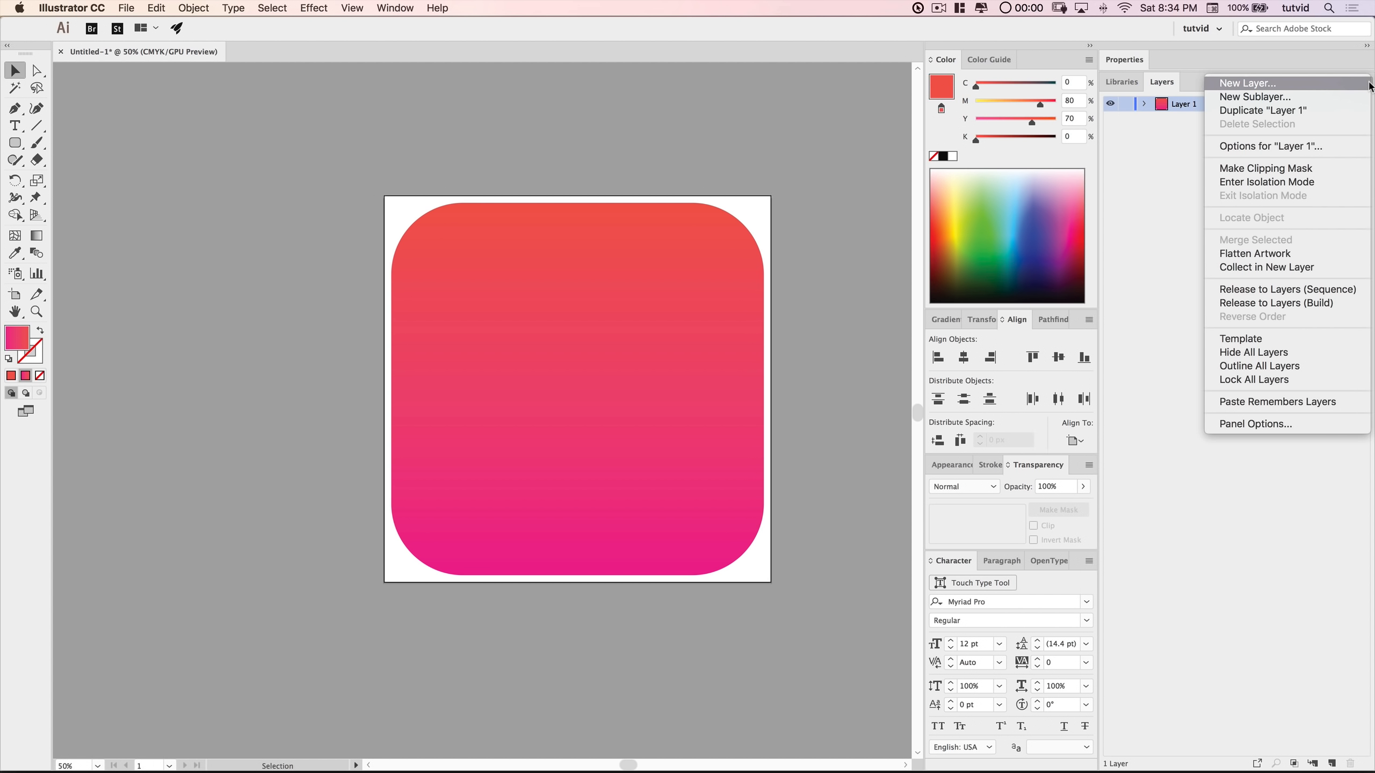
click(1261, 424)
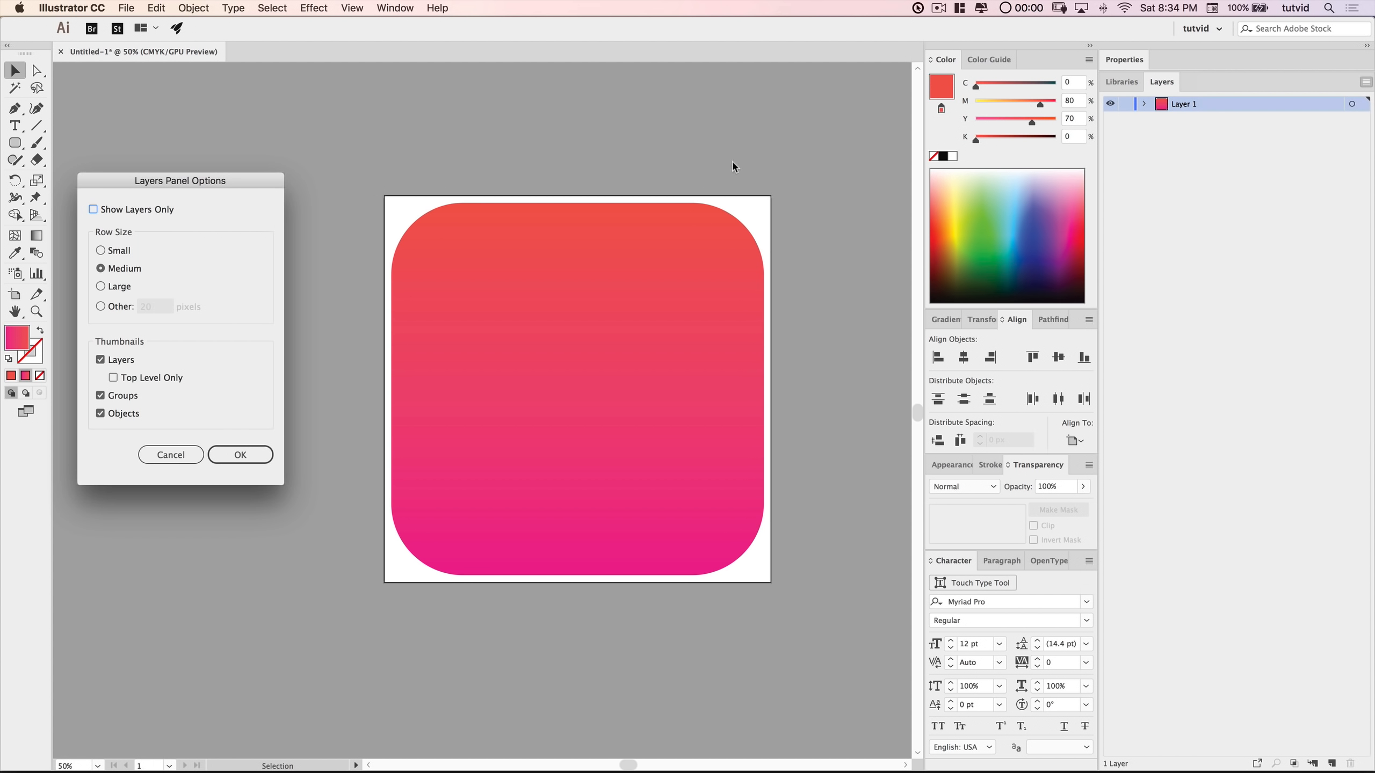
drag(213, 187, 321, 177)
click(222, 296)
text(100)
key(Return)
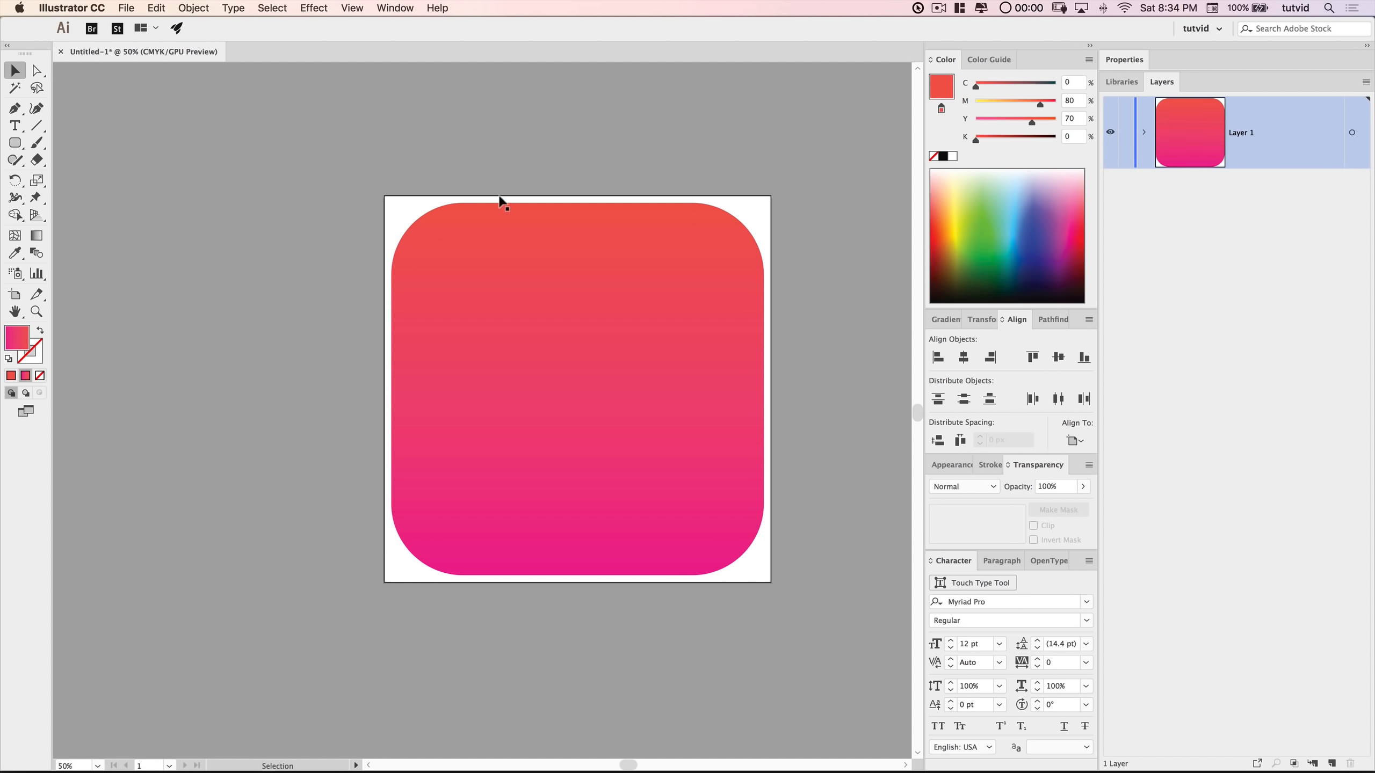
- Rename the rounded rectangle's layer as IconBase
double_click(1239, 137)
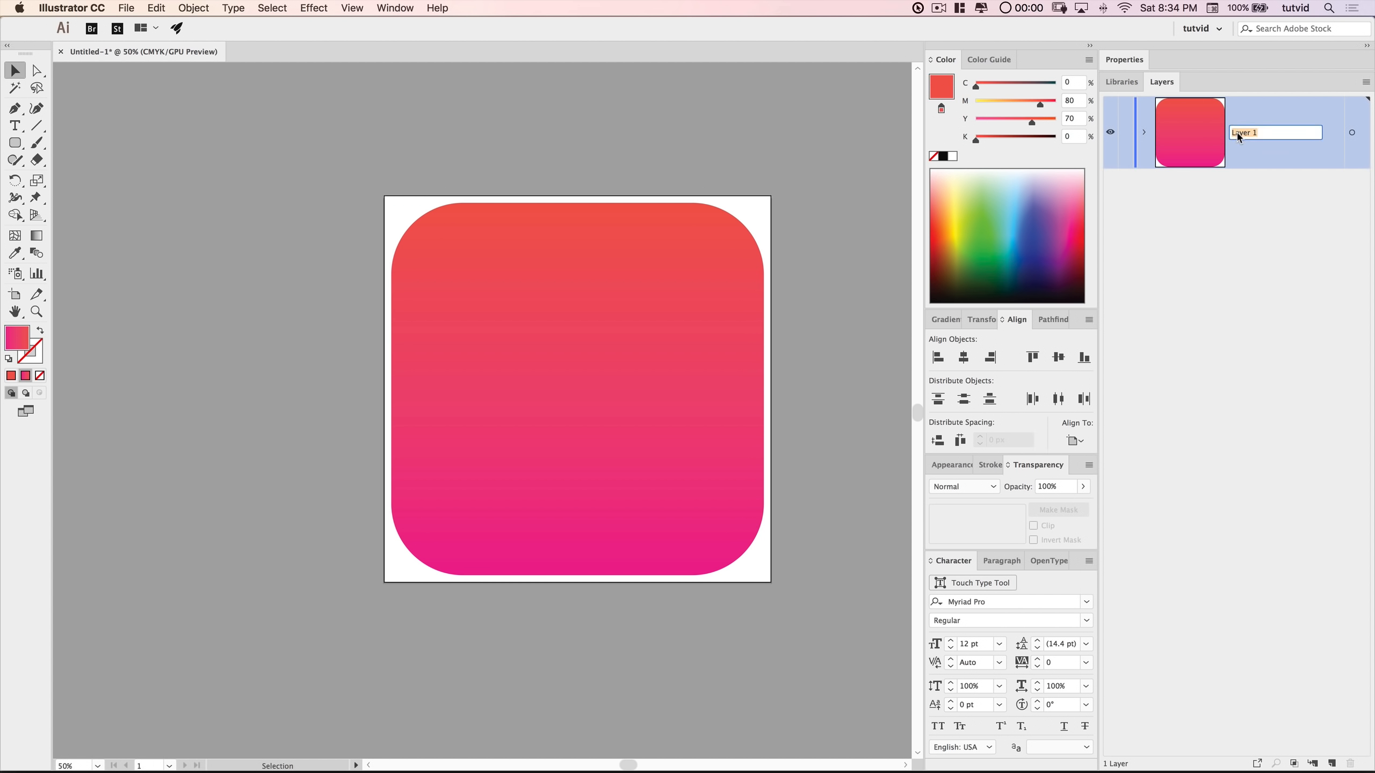
text(IconBase)
key(Return)
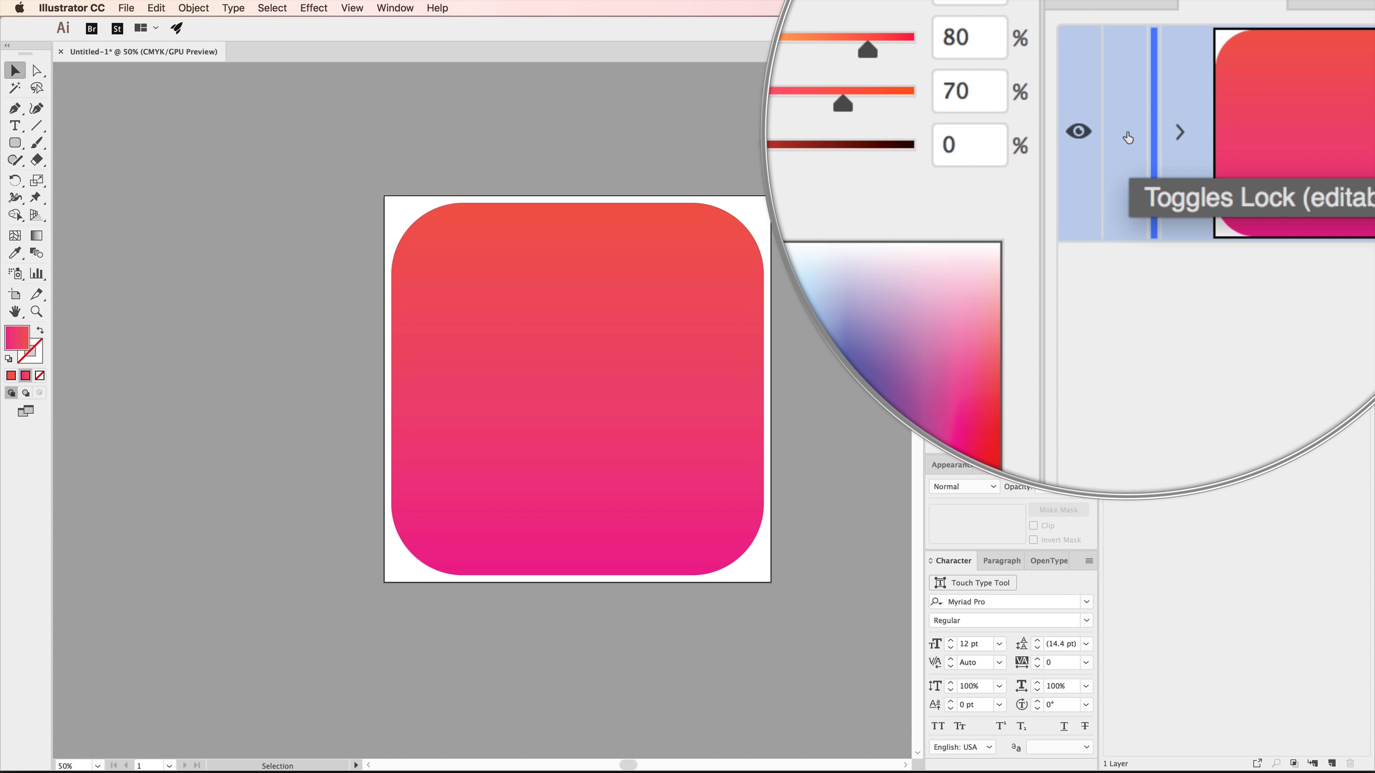
- Lock the IconBase layer and add a new layer above it
click(1126, 133)
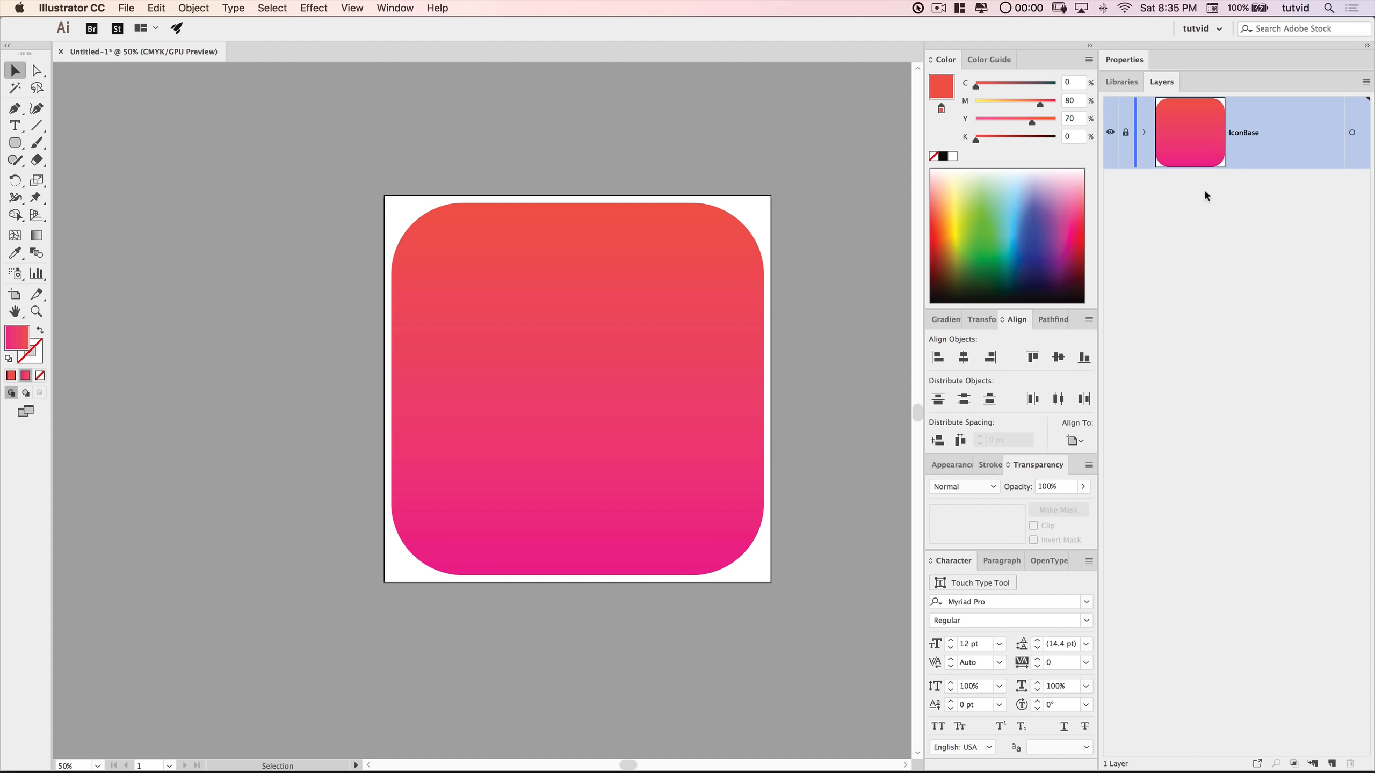
click(1330, 762)
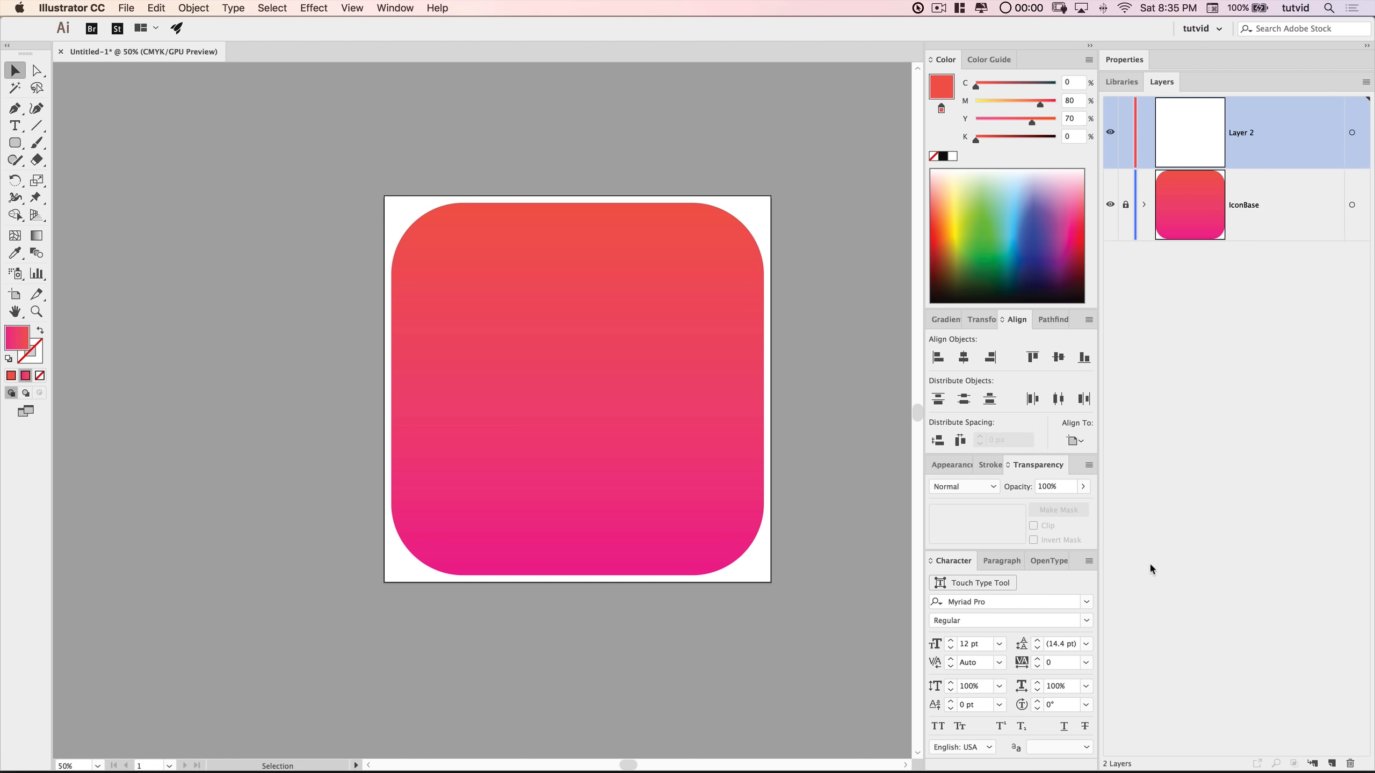
- Create a 630 x 500 px rounded rectangle with a 100 px corner radius on the new layer
click(15, 143)
click(484, 355)
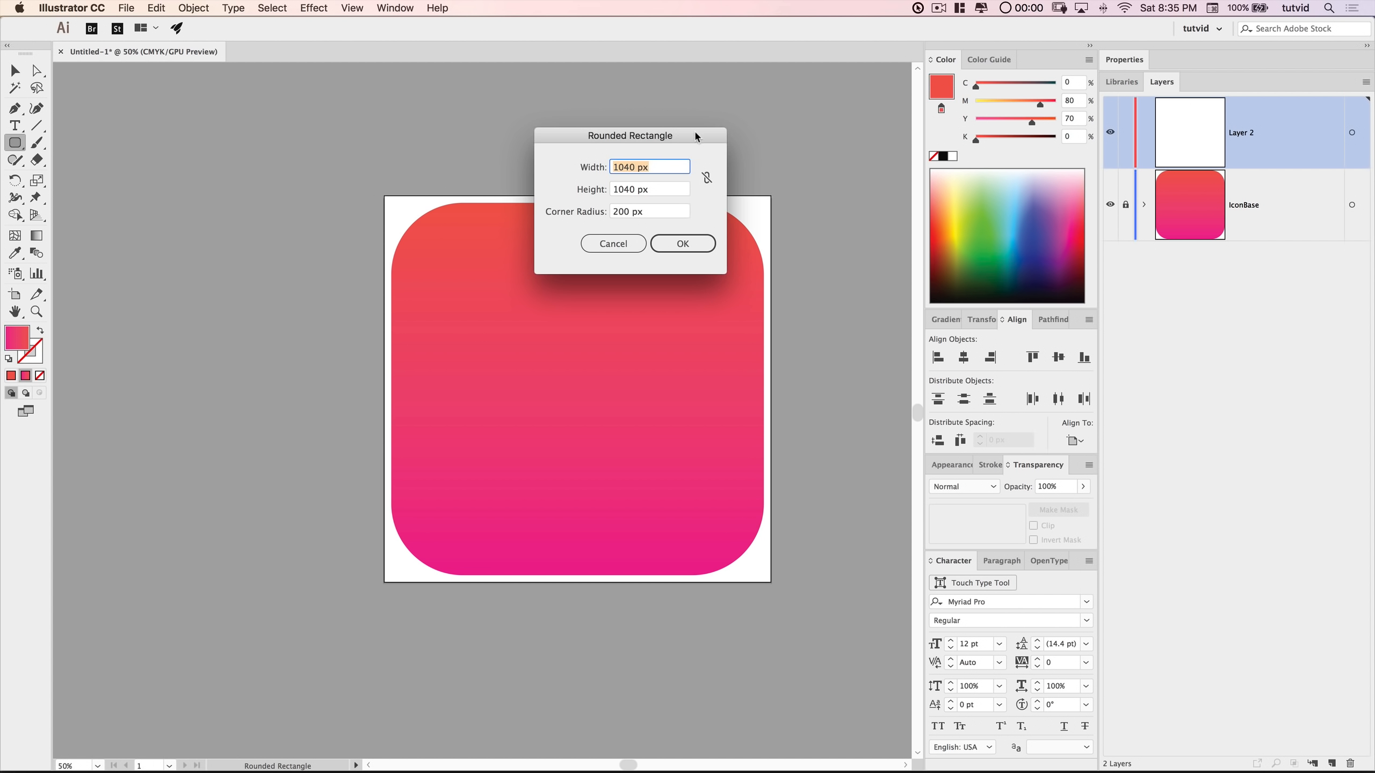
drag(696, 136, 717, 230)
text(630)
key(Tab)
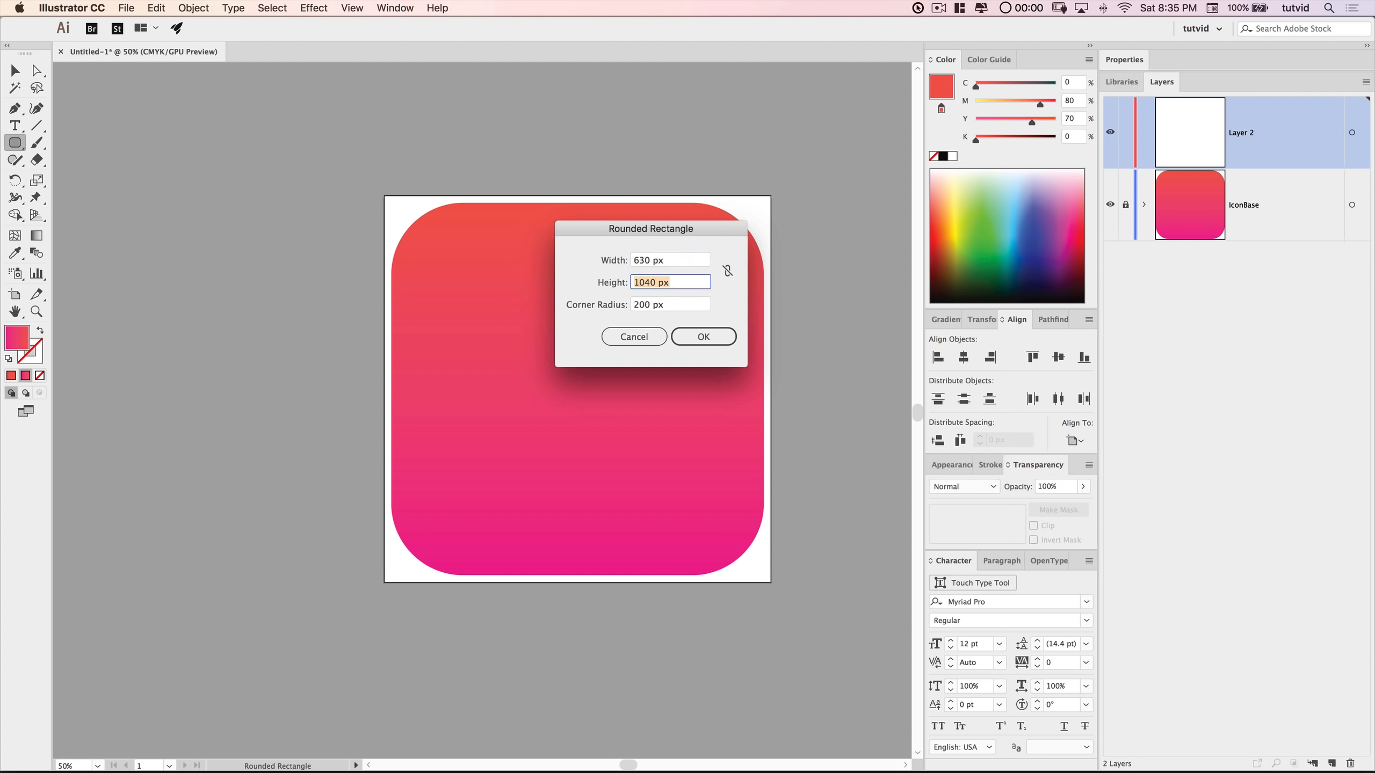
text(500)
key(Tab)
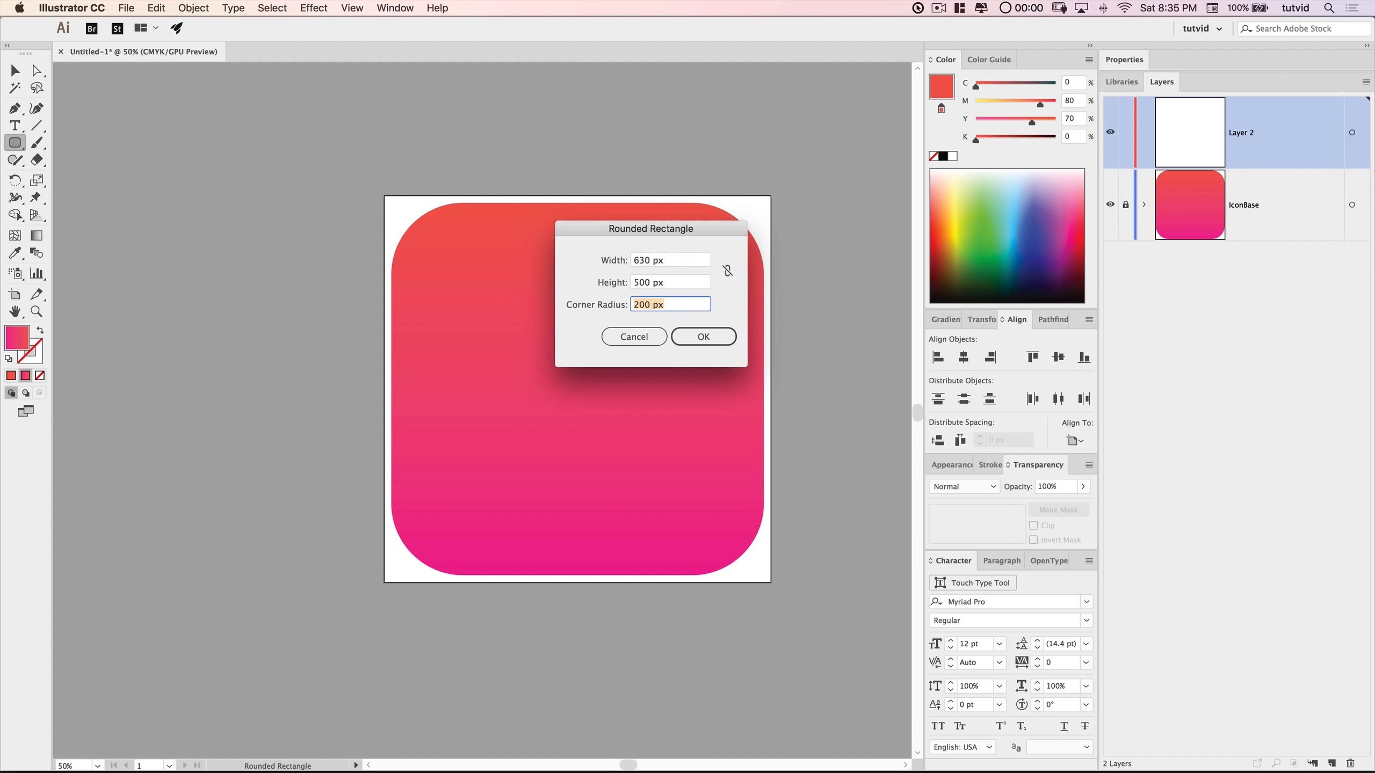
text(100)
key(Tab)
click(709, 332)
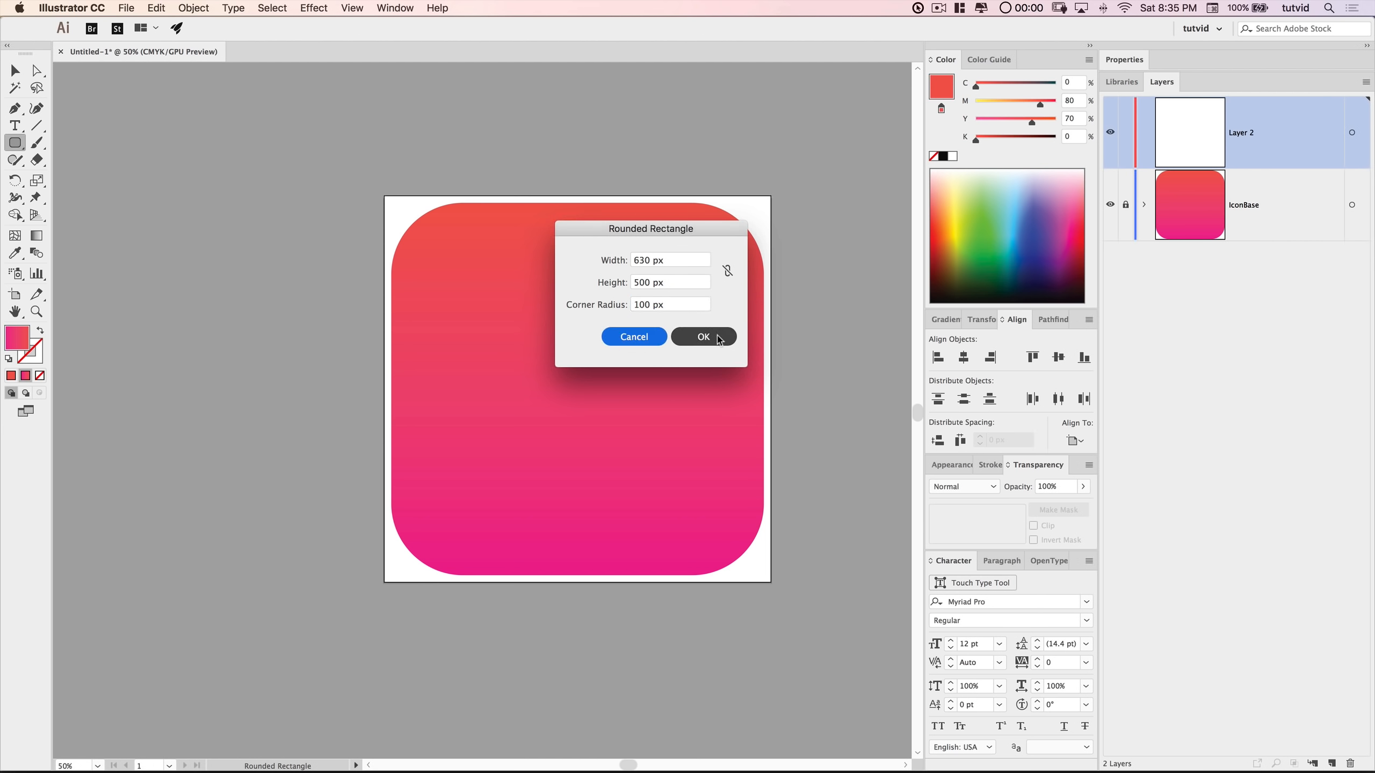
- Move the smaller rounded rectangle near the middle of the icon base and replace its gradient with a solid white fill
key(v)
drag(610, 417, 574, 359)
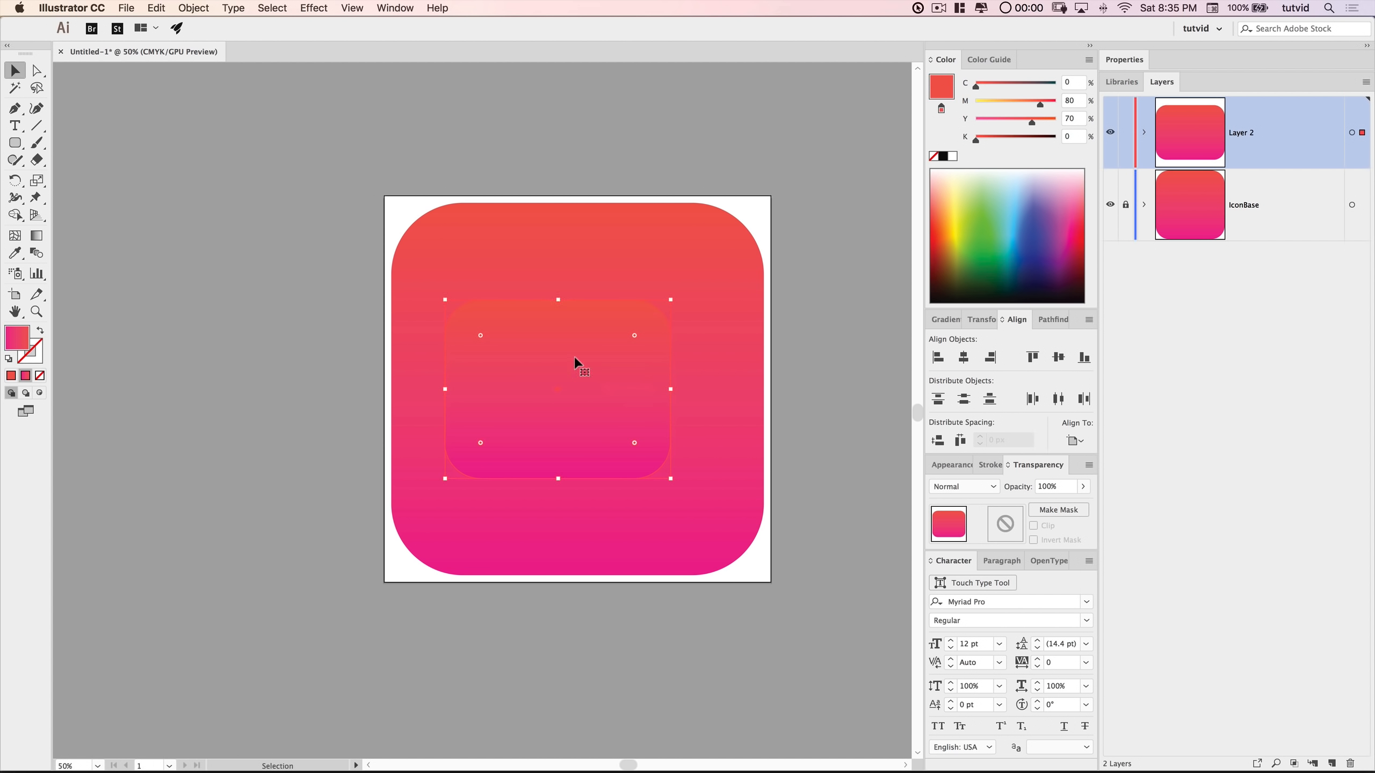
click(953, 157)
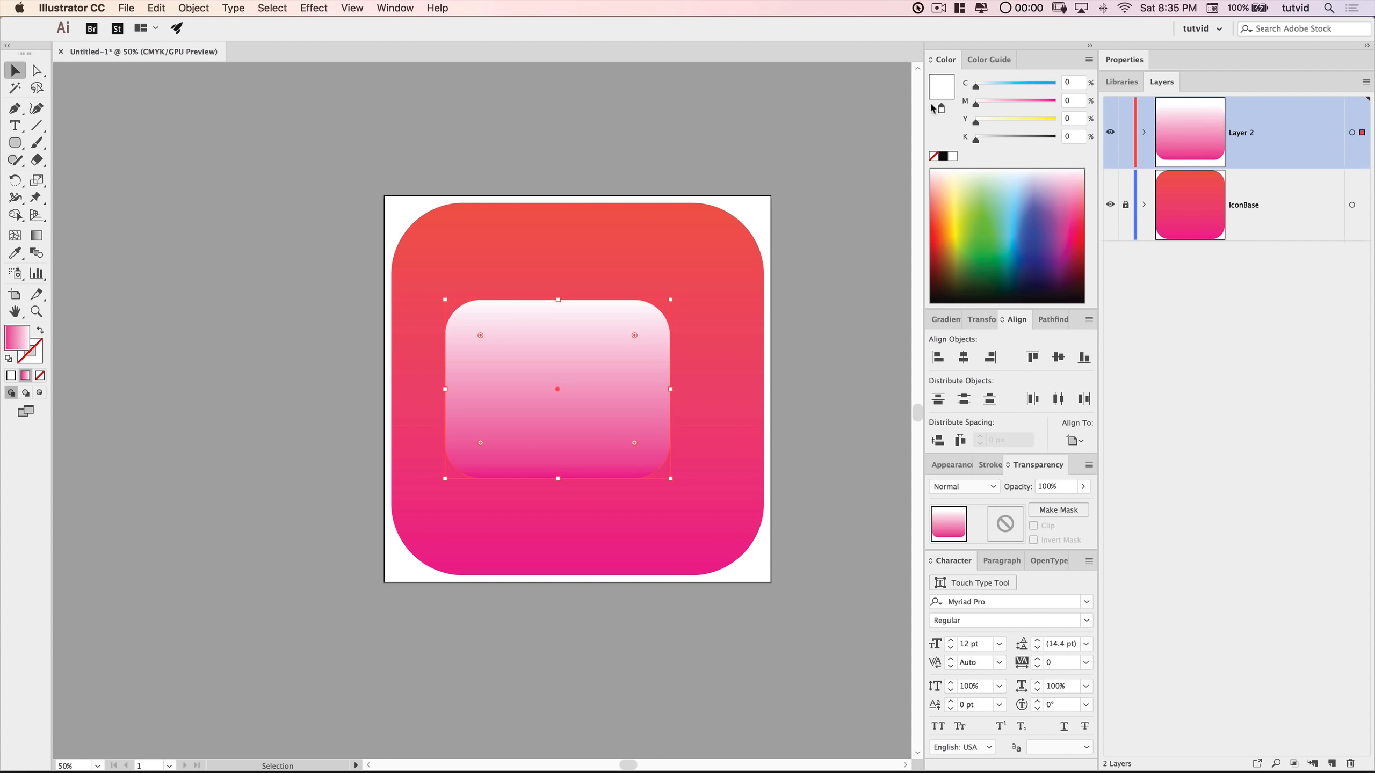
click(946, 320)
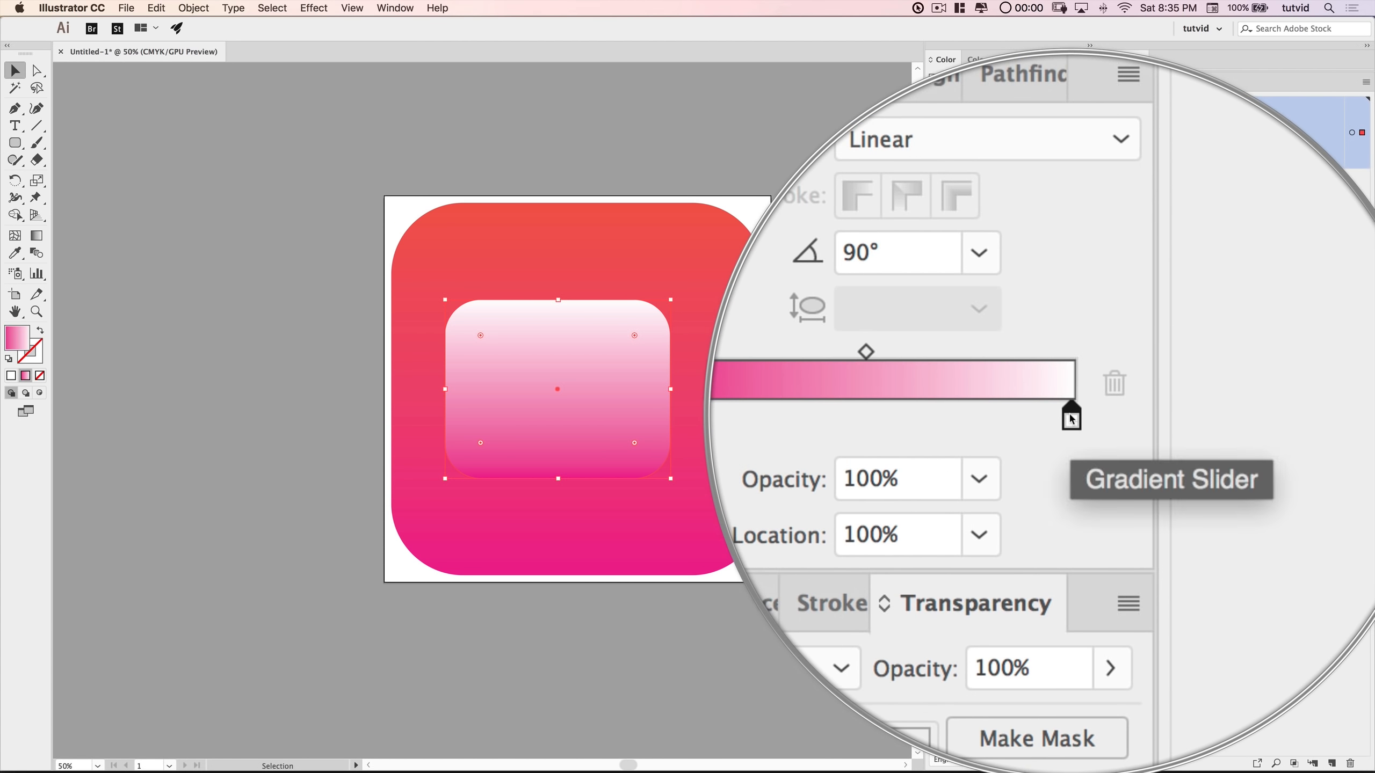
click(11, 376)
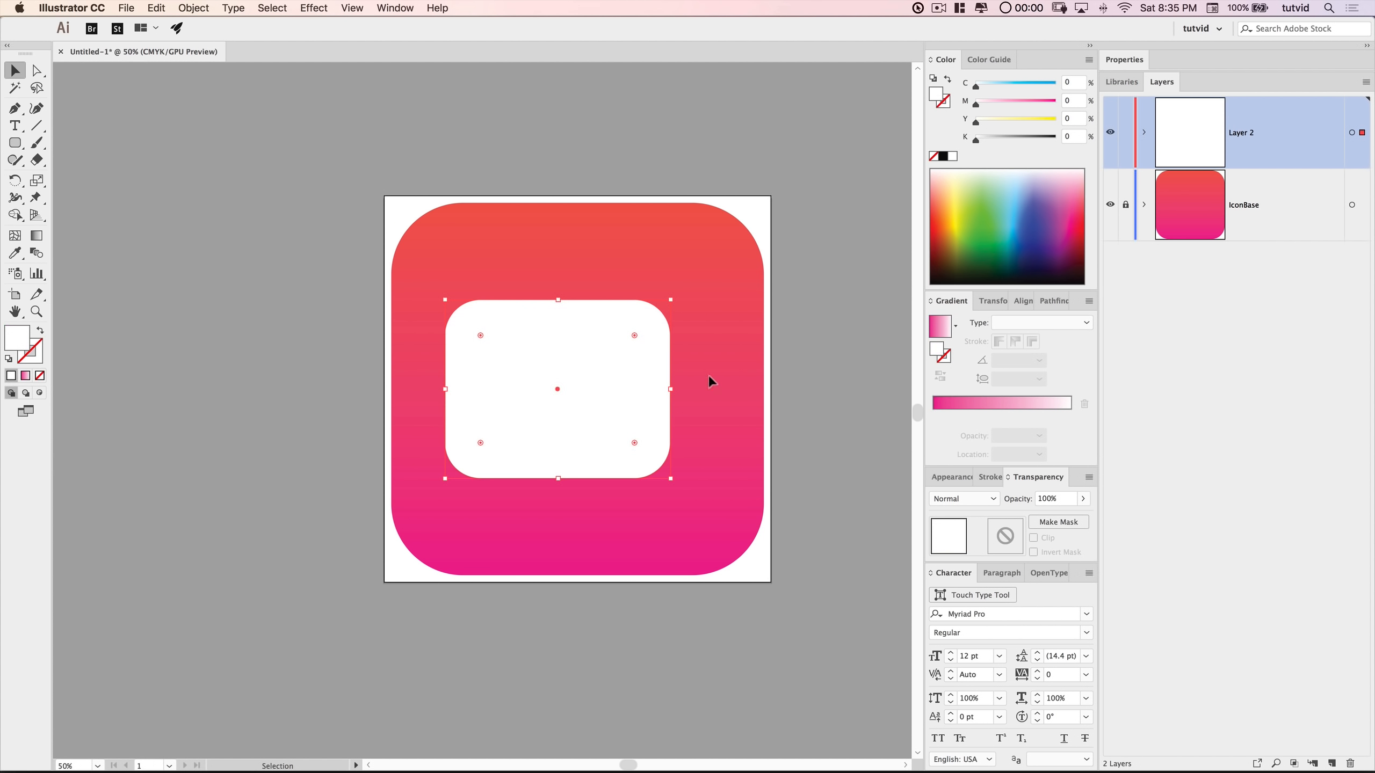
- Center the white rounded rectangle horizontally on the artboard and shift it about 120 px to the left in 10 px increments
drag(593, 385, 570, 386)
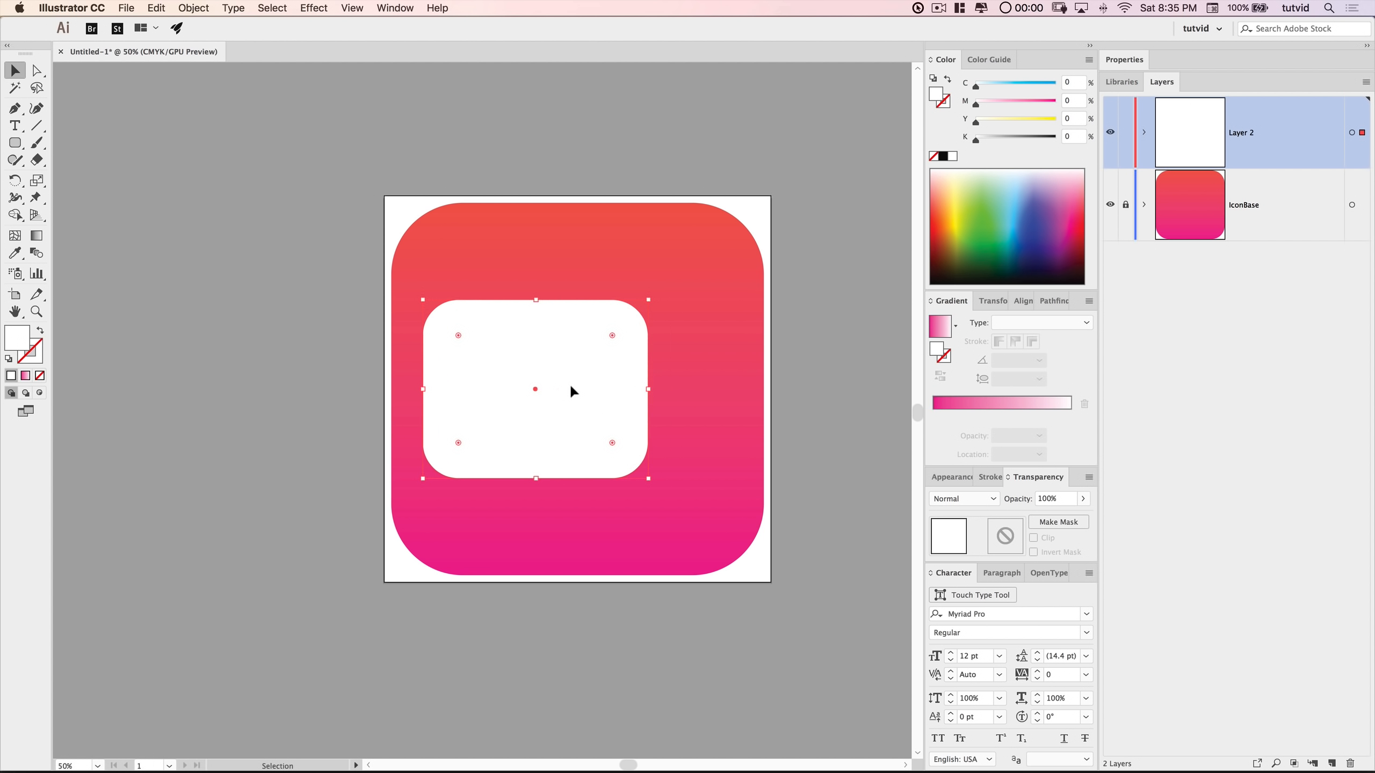
click(1022, 301)
click(963, 357)
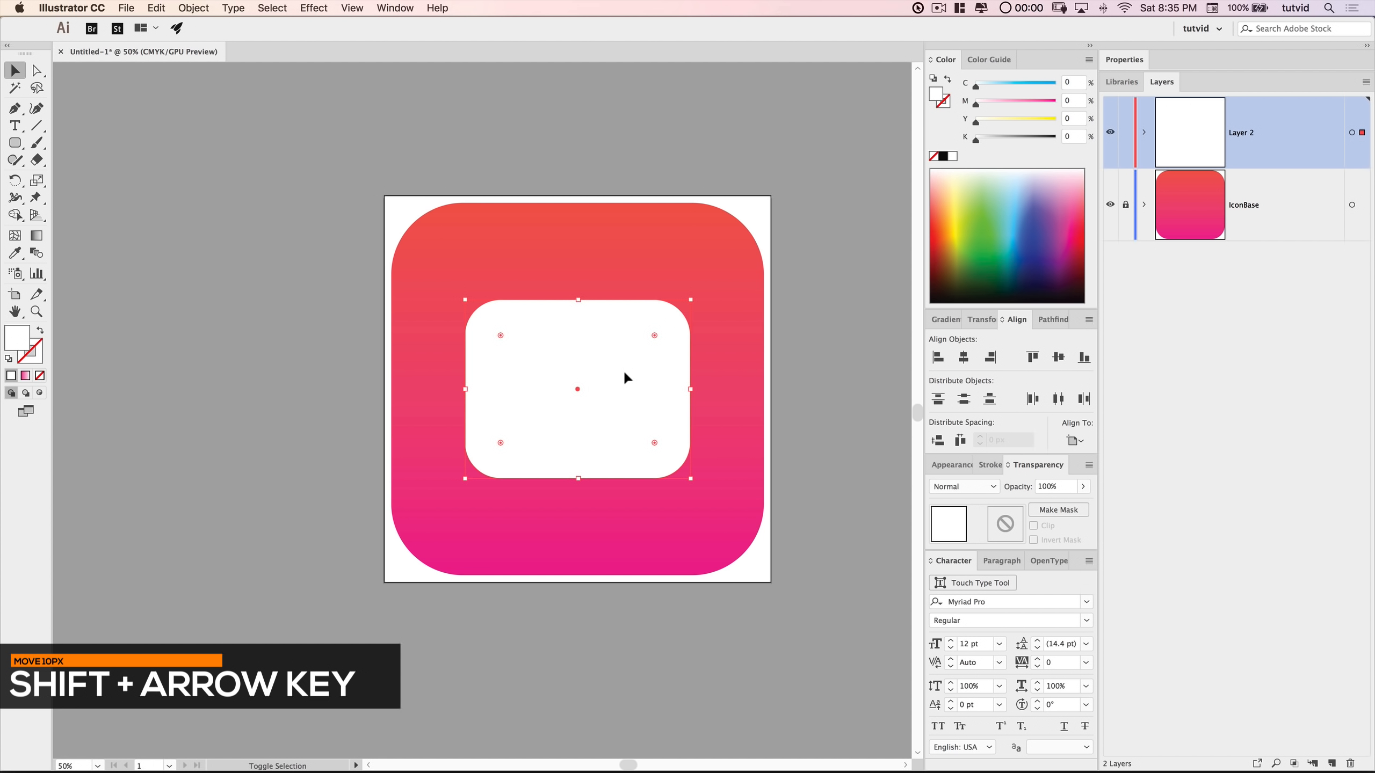
key(shift+Left)
key(shift+Left)
key(shift+Left)
key(shift+Left)
key(shift+Left)
key(shift+Left)
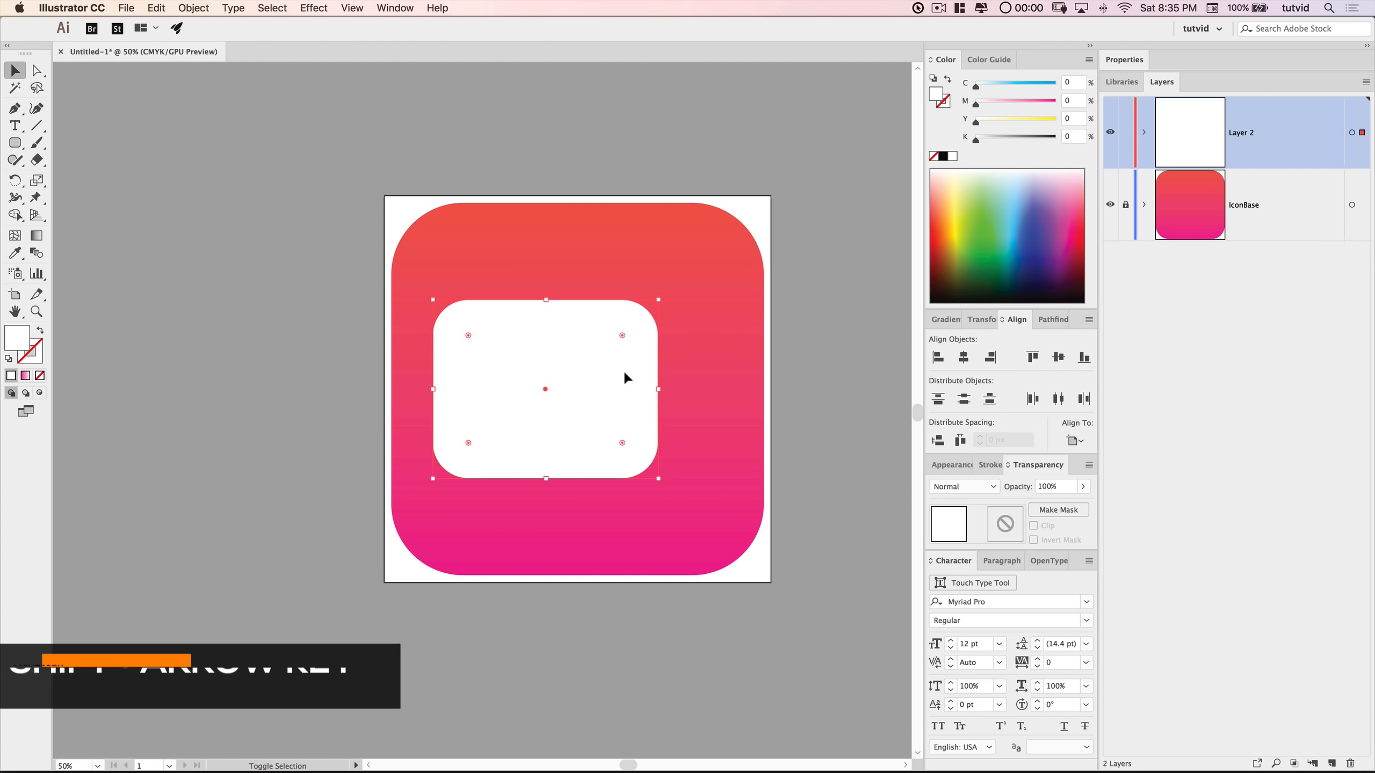
key(shift+Left)
key(shift+Left)
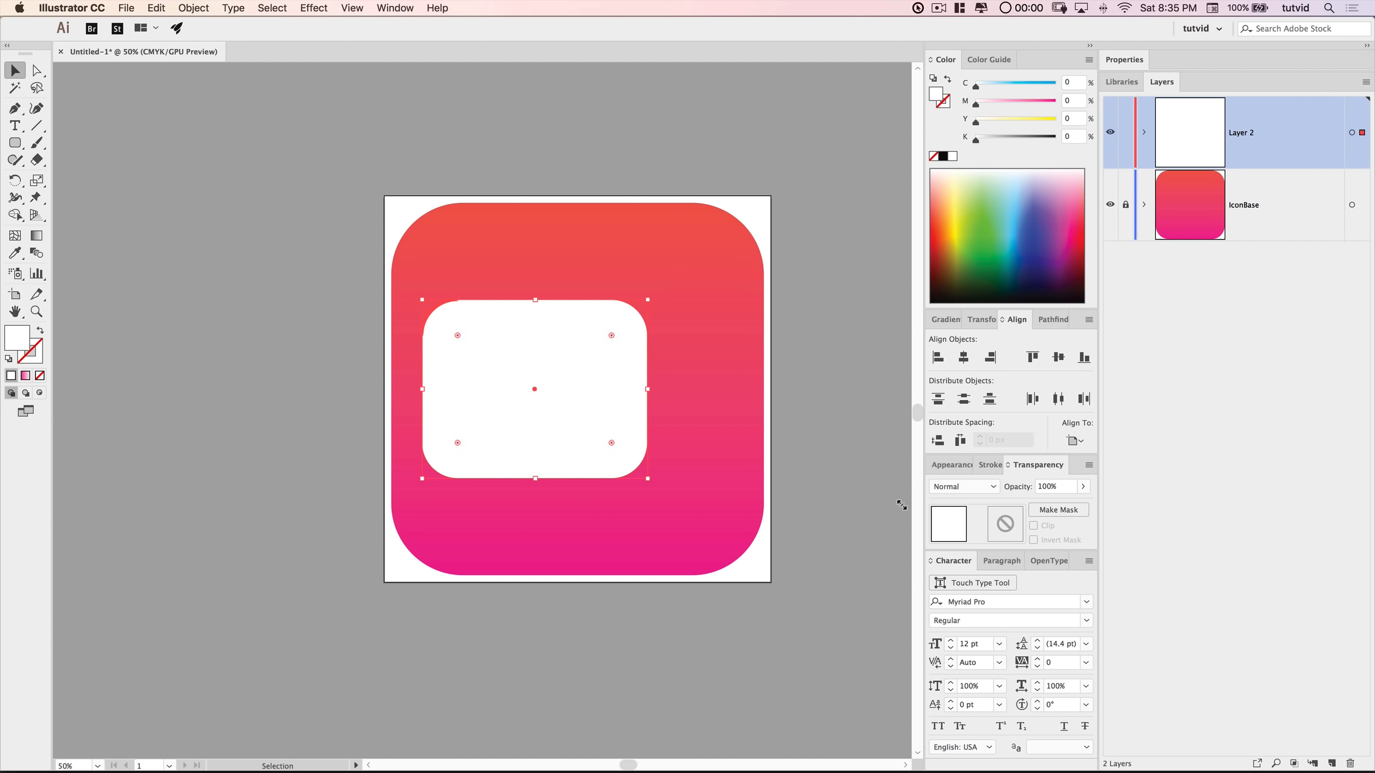
- Create a triangle as a 3-point star with radii of 25 px and 50 px, outside the artboard's left side
click(14, 142)
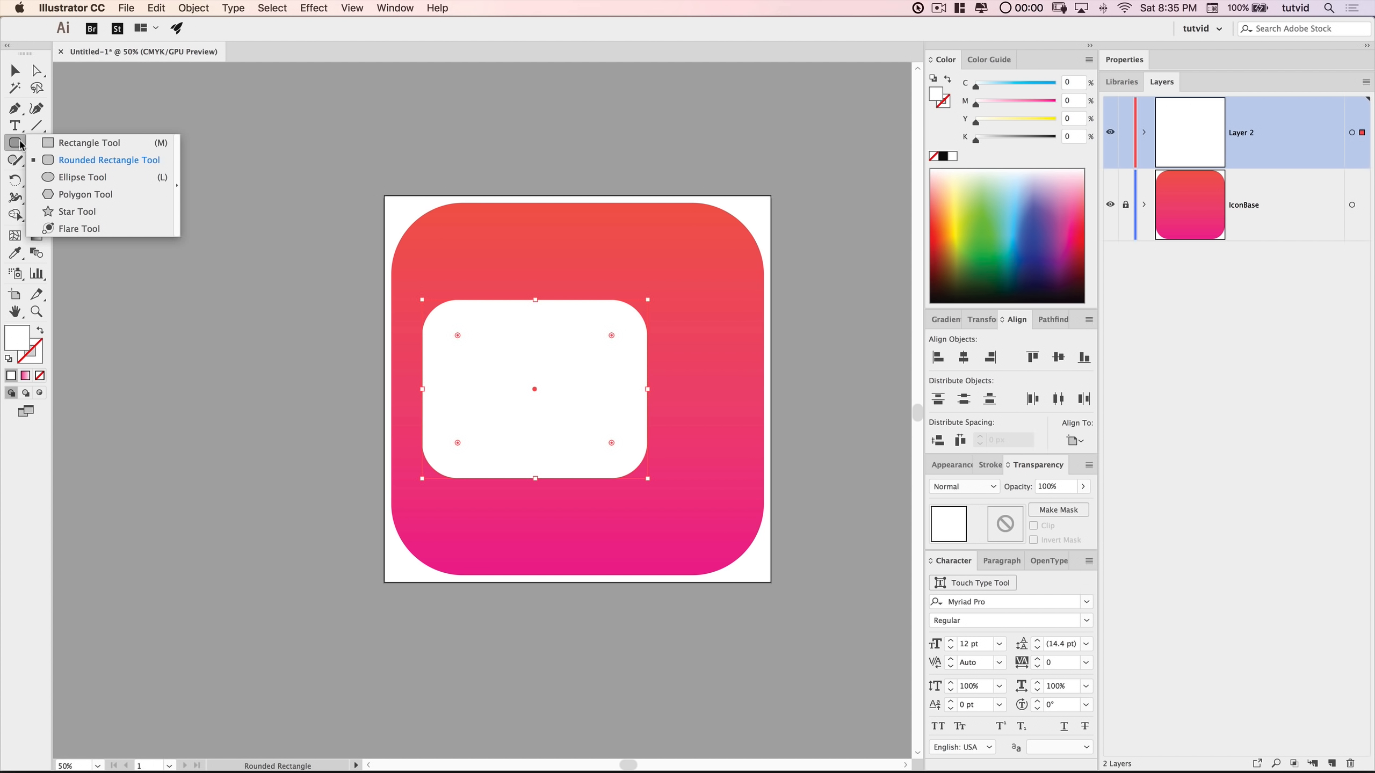
click(94, 212)
click(304, 379)
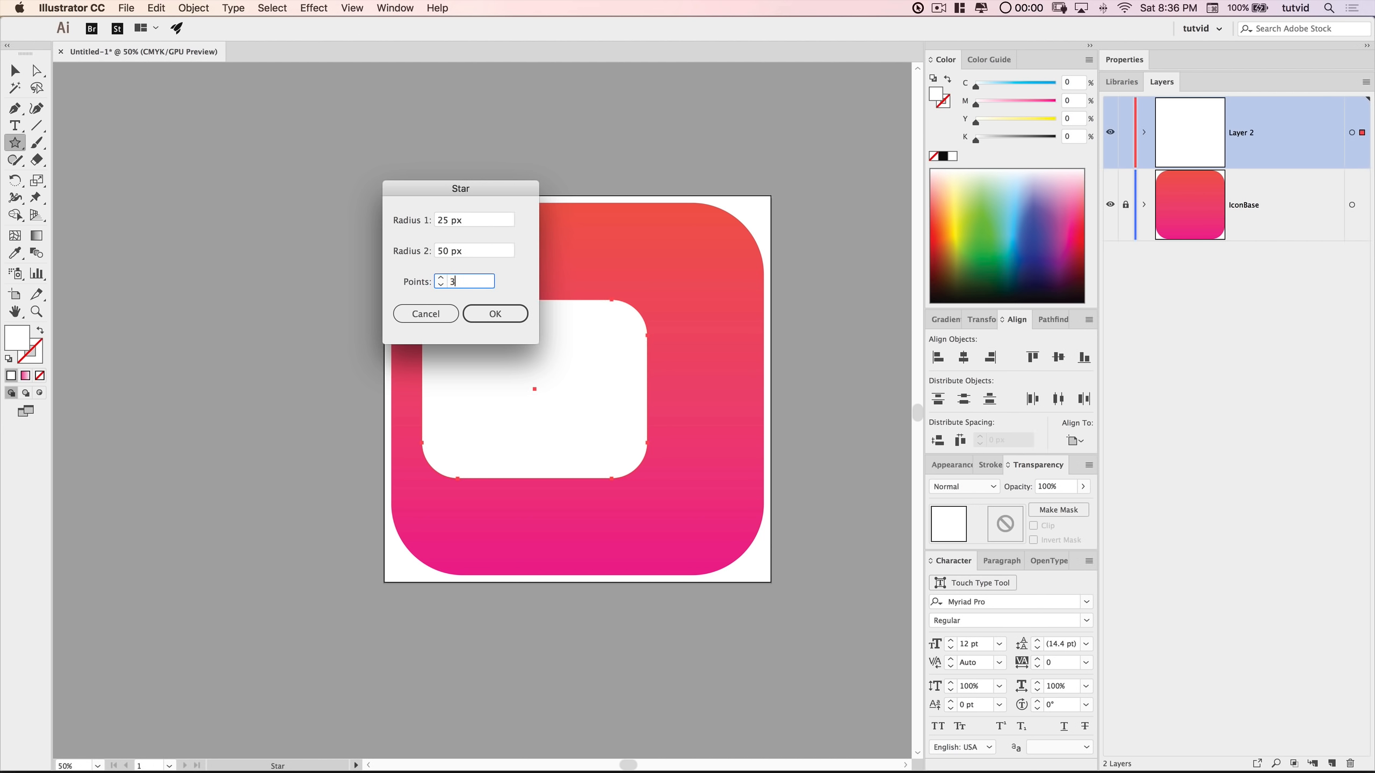
click(494, 313)
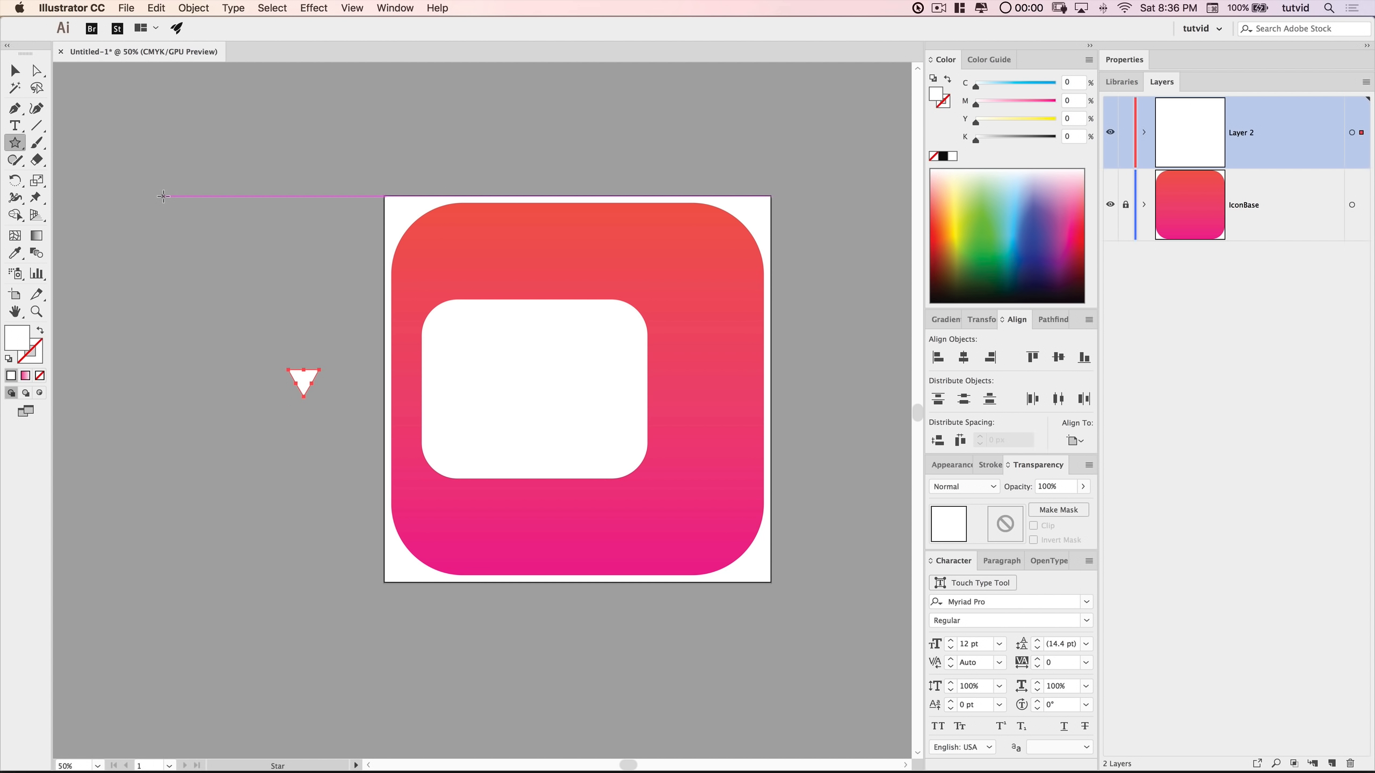
- Enlarge the triangle proportionally and turn it to point left, overlapping the right side of the white rounded rectangle
click(20, 77)
drag(321, 369, 712, 374)
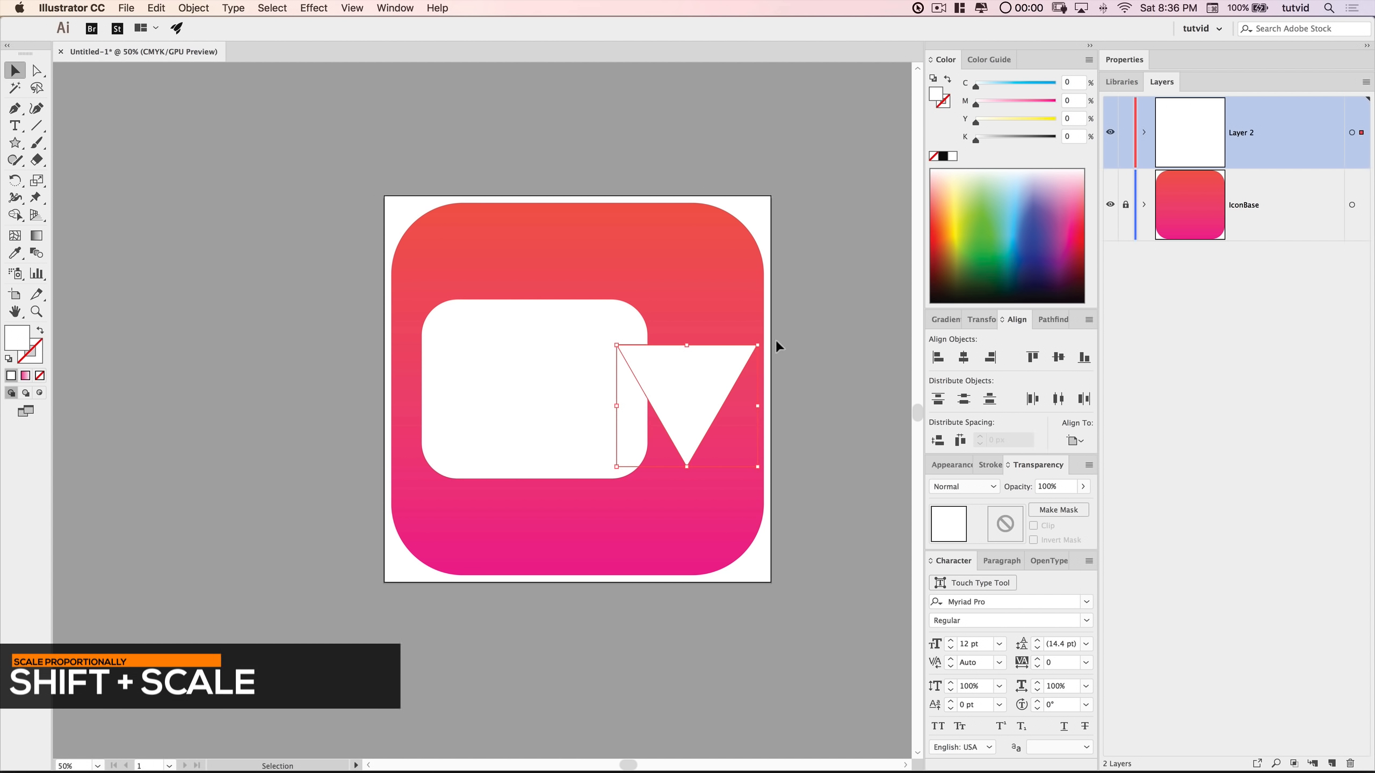
drag(764, 342, 767, 513)
drag(709, 396, 678, 373)
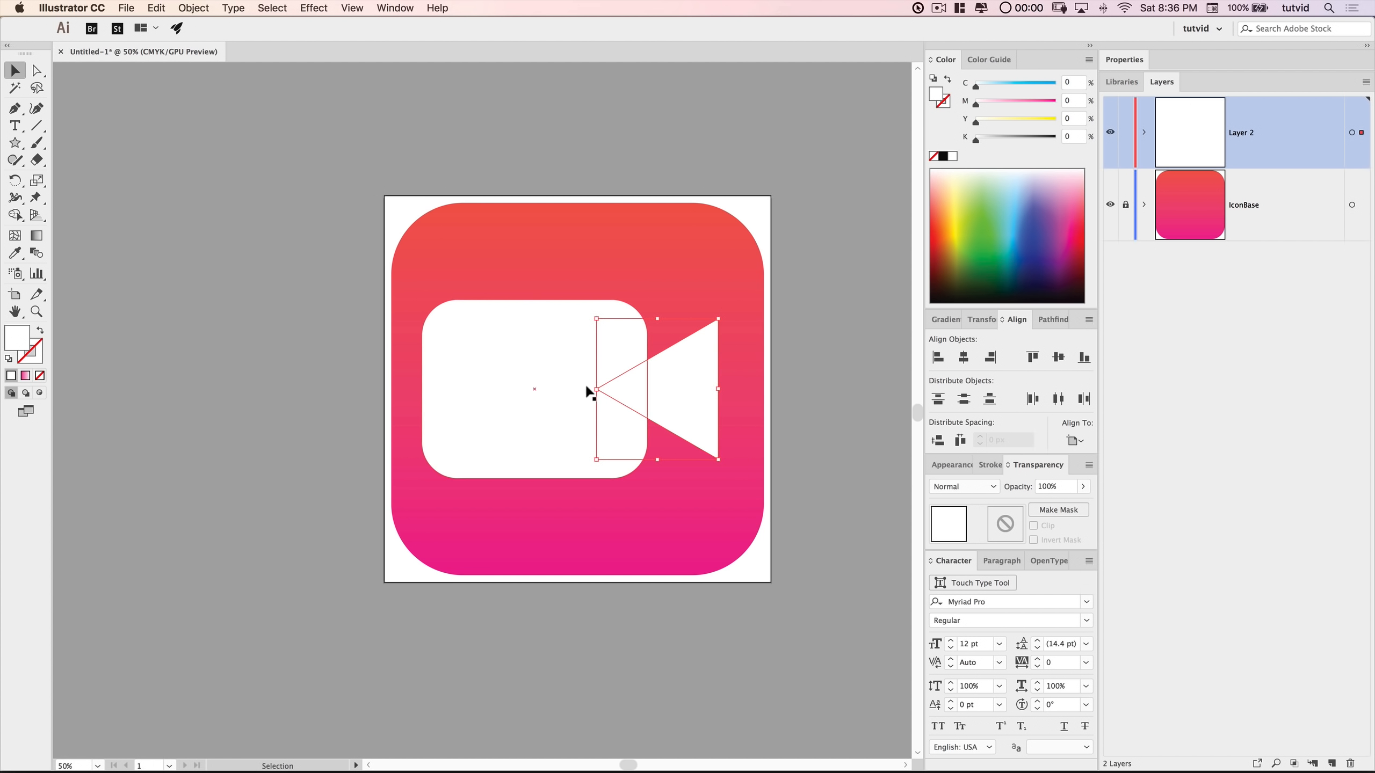
- With Smart Guides on, move the triangle so its tip touches the middle of the white rectangle's right edge, then deselect it
click(352, 7)
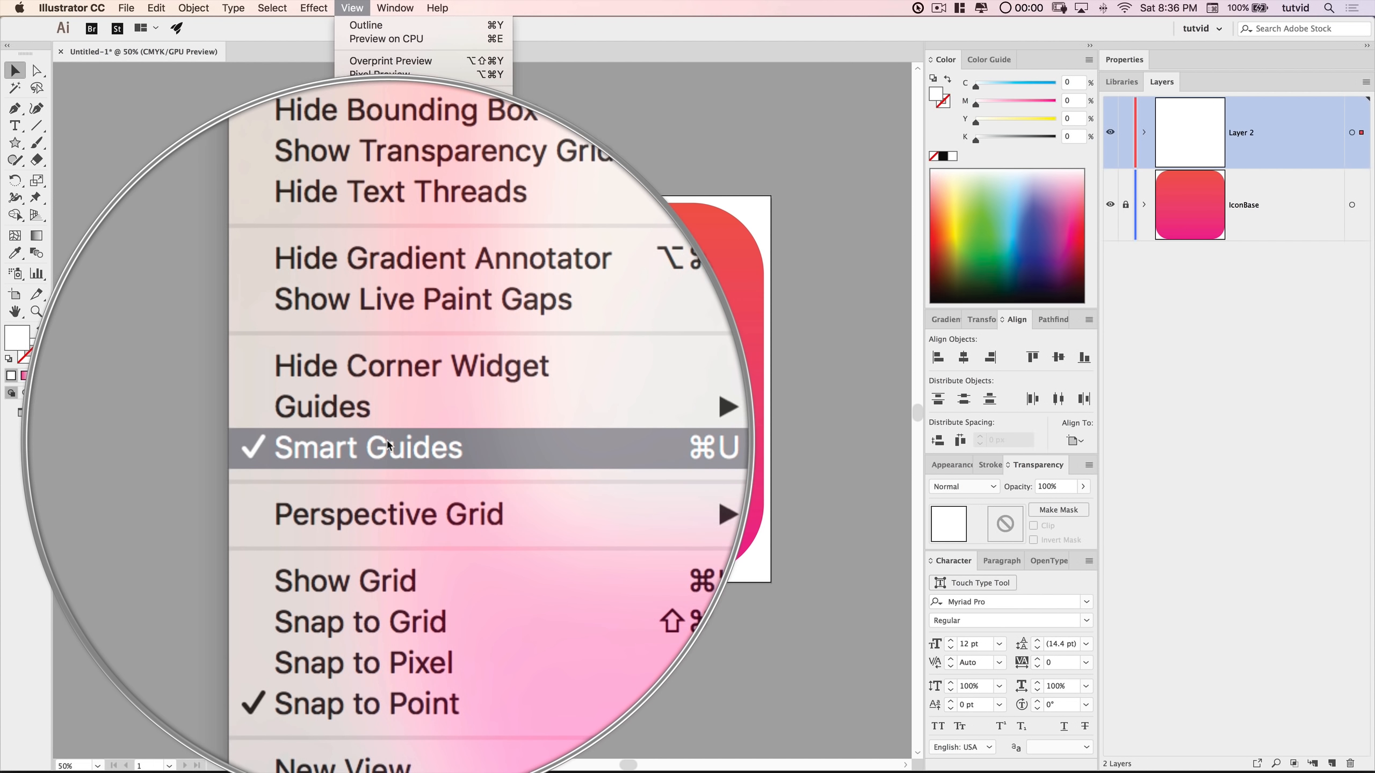
click(671, 411)
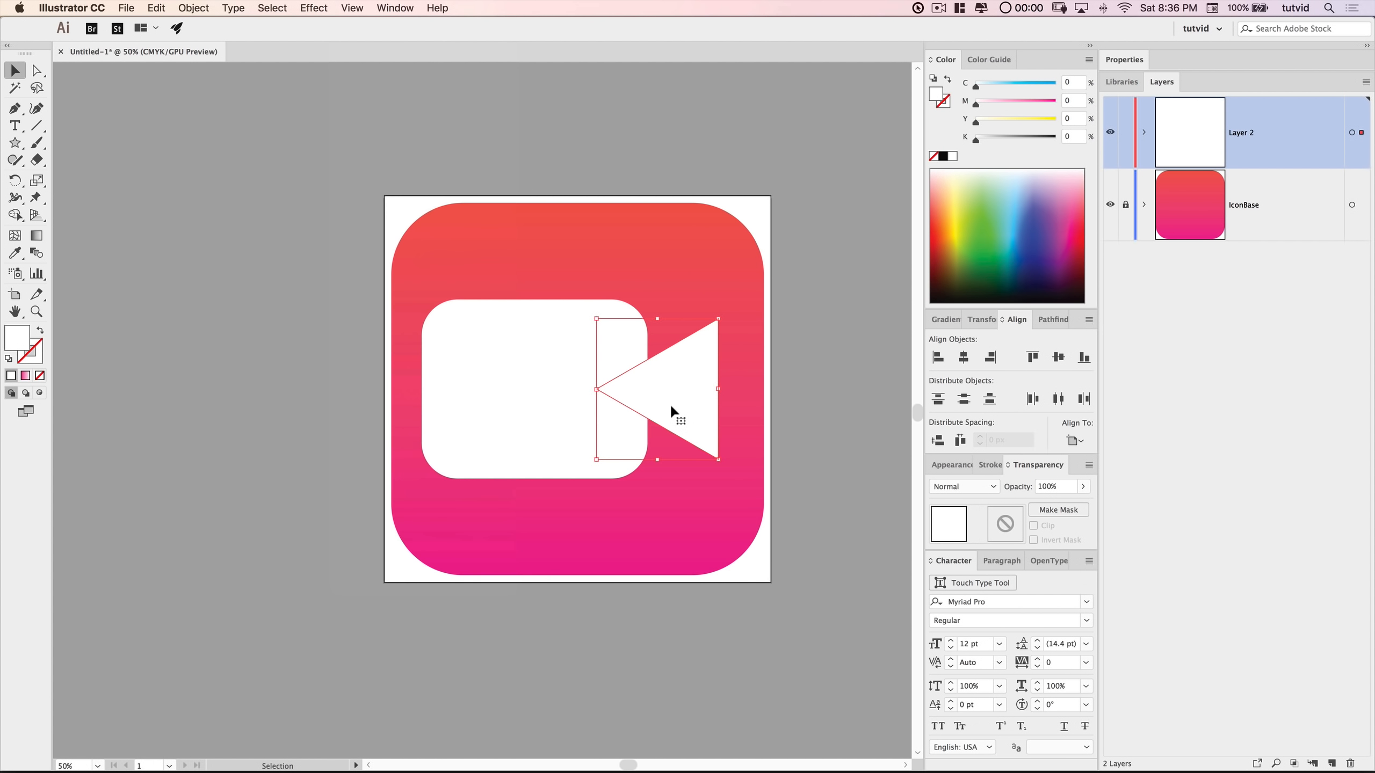
drag(659, 391, 724, 393)
click(674, 518)
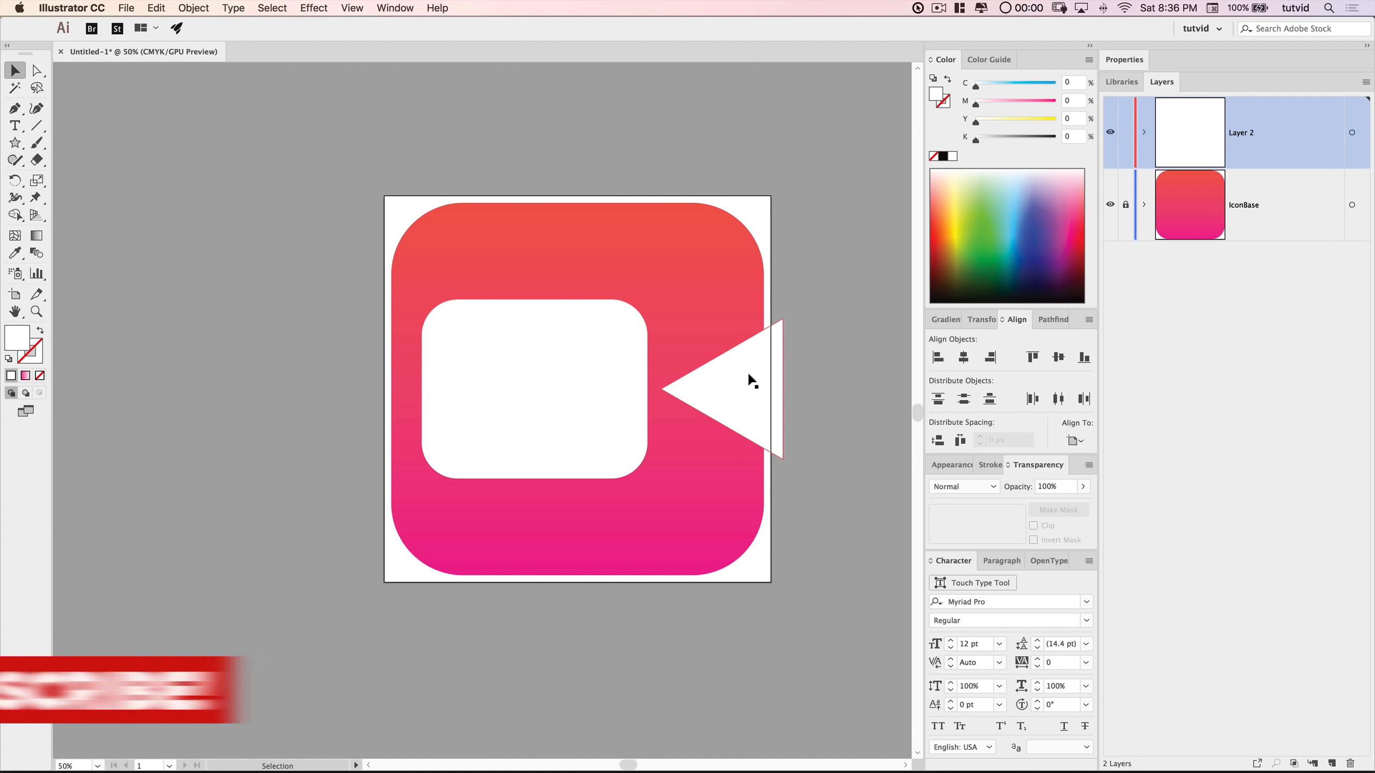
drag(744, 371, 732, 372)
click(261, 416)
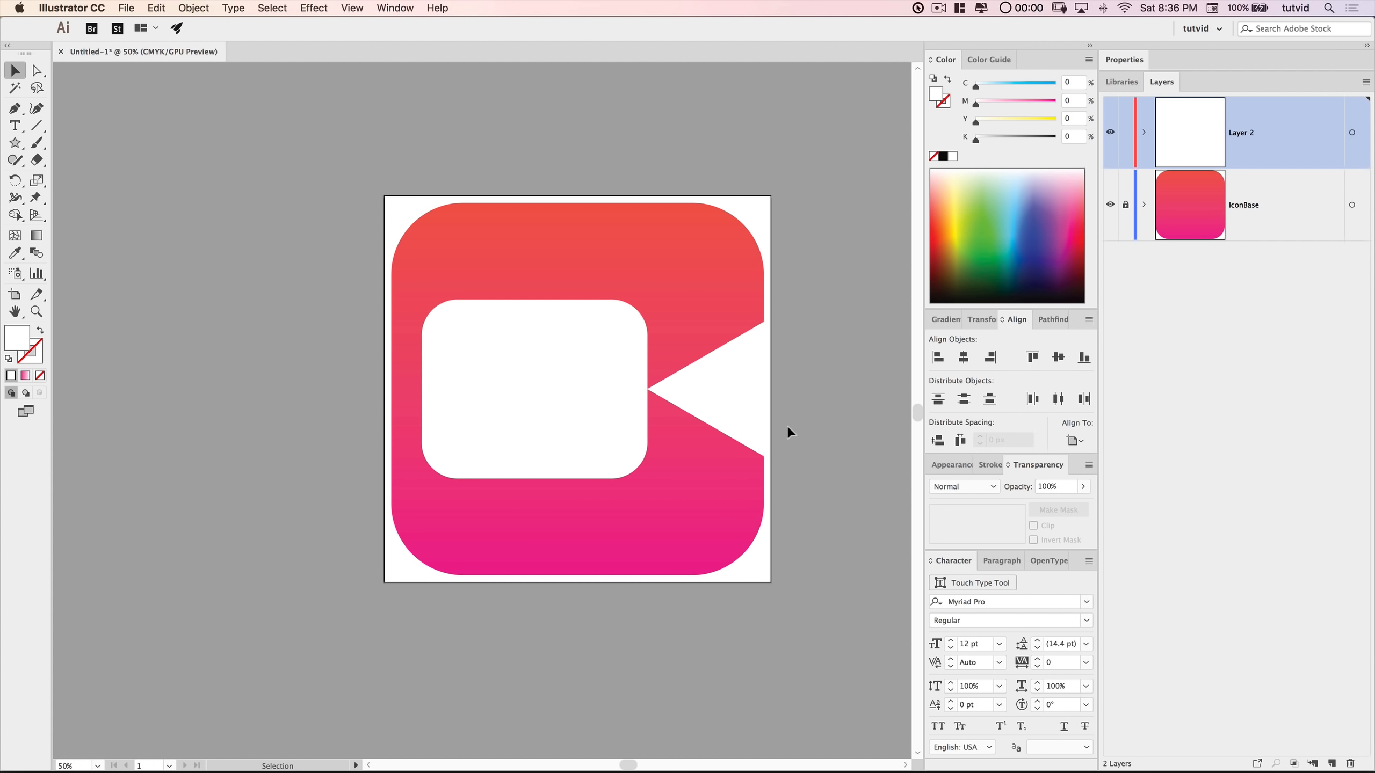
- Set the triangle's width to 400 px and its height to 460 px
click(739, 373)
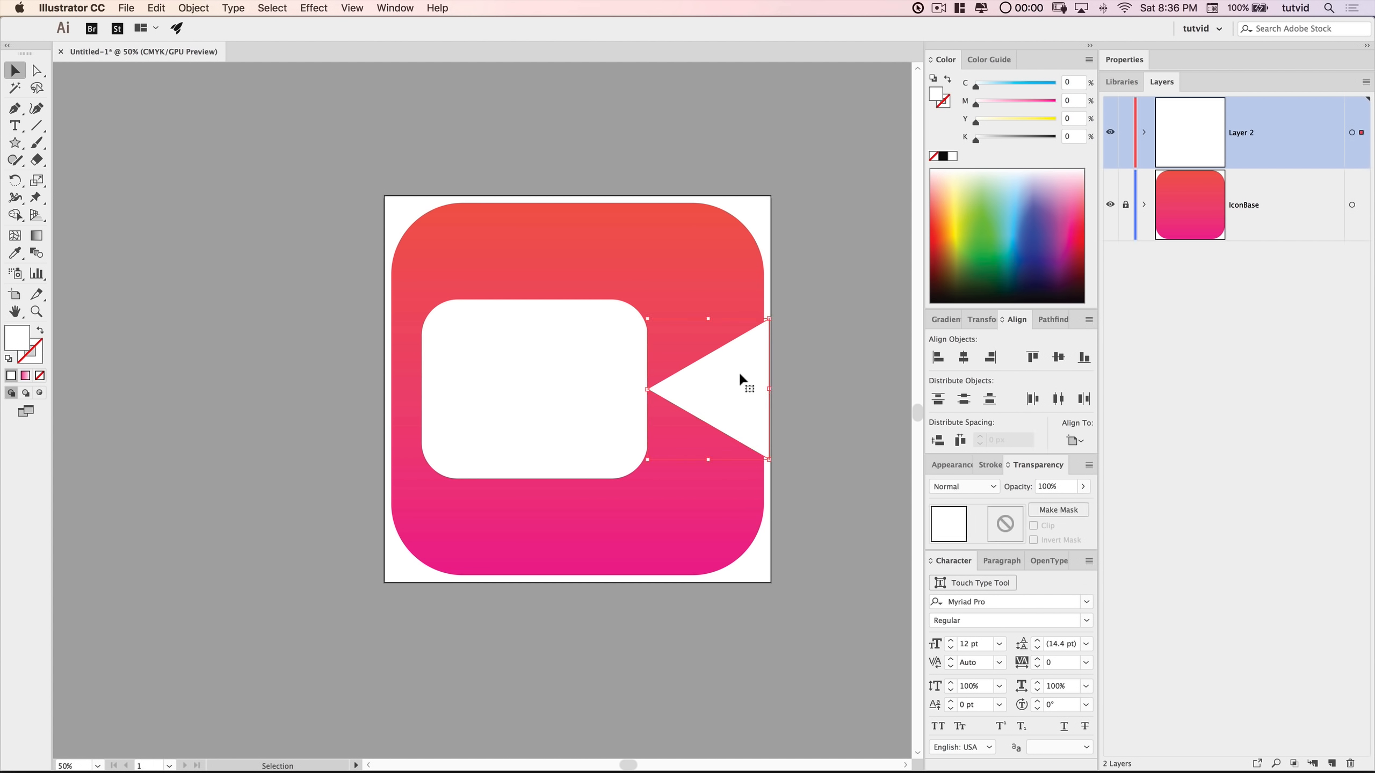
click(405, 10)
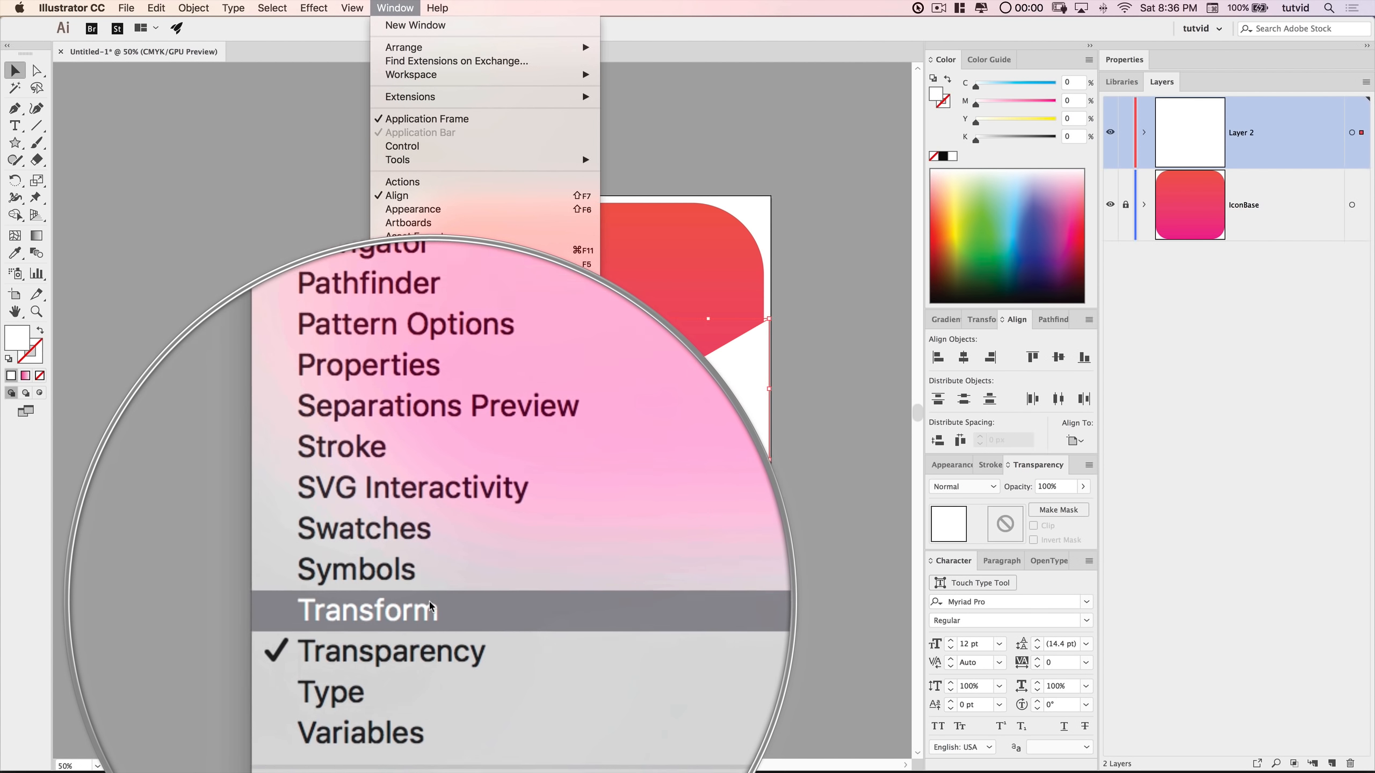
click(411, 605)
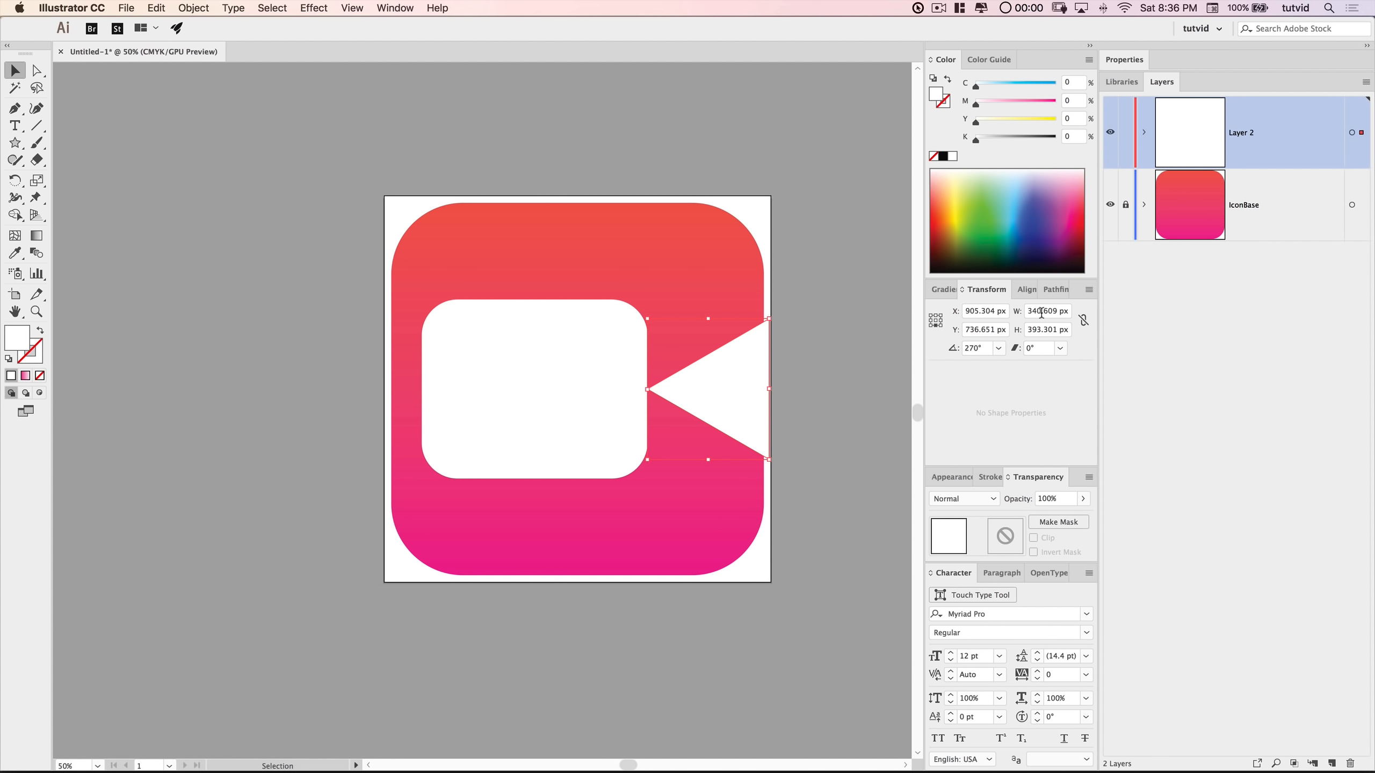
click(1040, 313)
text(400)
key(Tab)
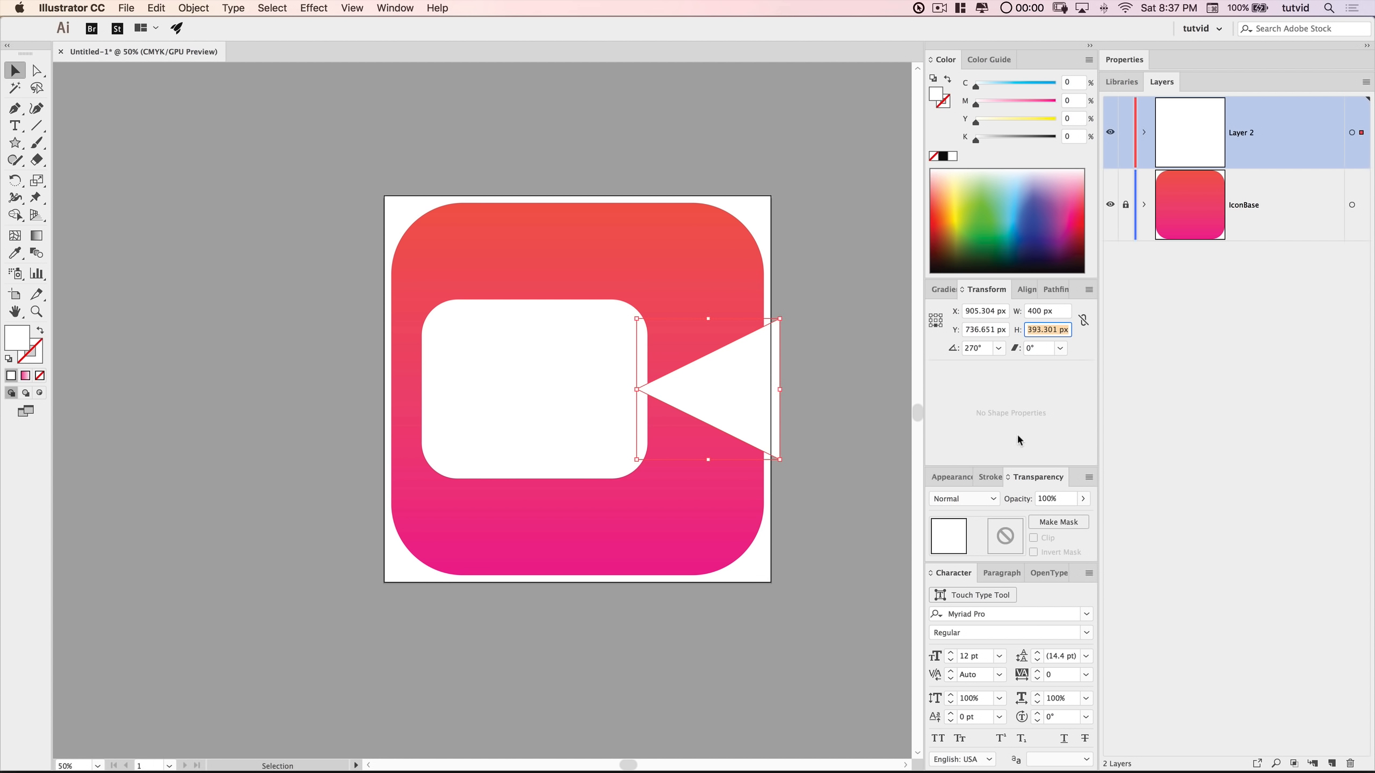
text(4)
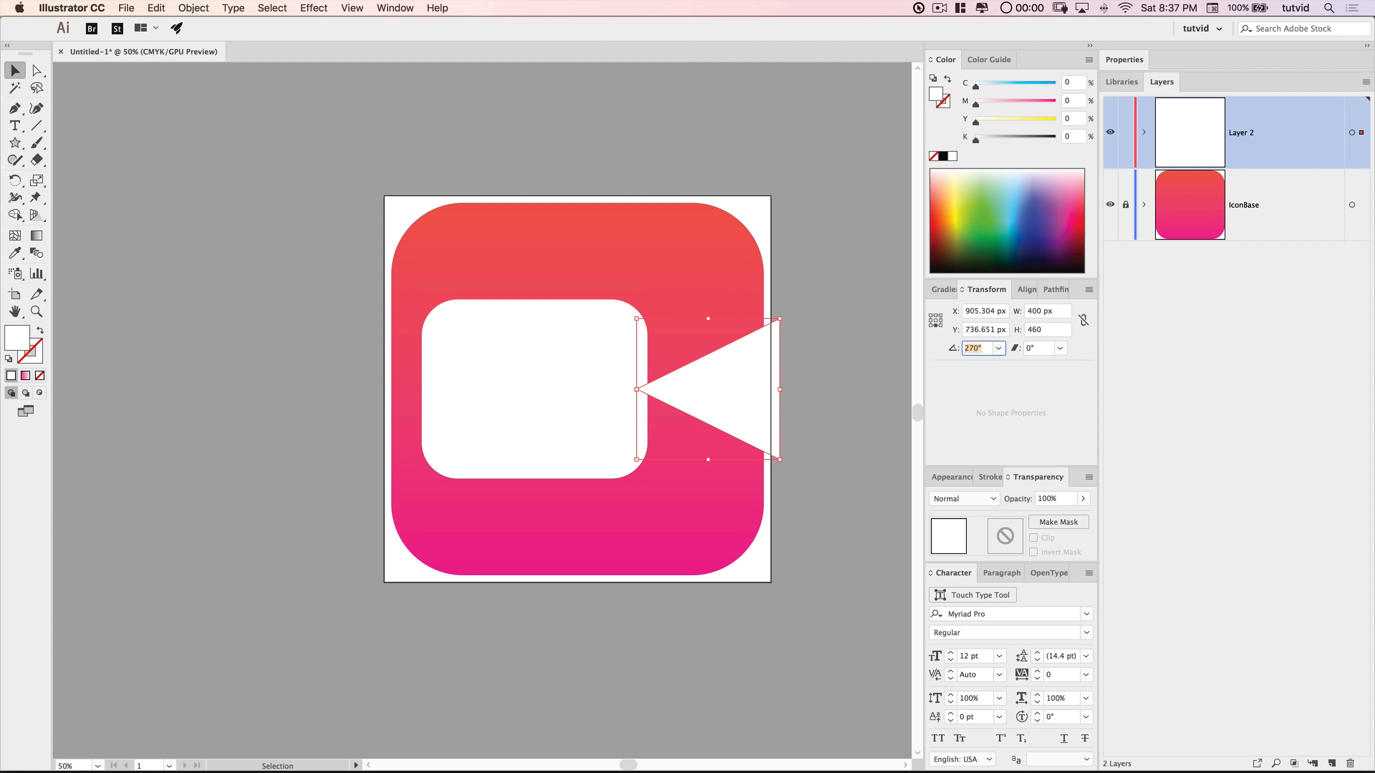
text(60)
key(Return)
- Snap the resized triangle's tip back to the middle of the white rectangle's right edge and deselect it
drag(729, 373, 728, 384)
scroll(919, 423, down, 5)
scroll(794, 353, up, 2)
key(super+0)
click(777, 385)
key(space)
drag(655, 407, 659, 446)
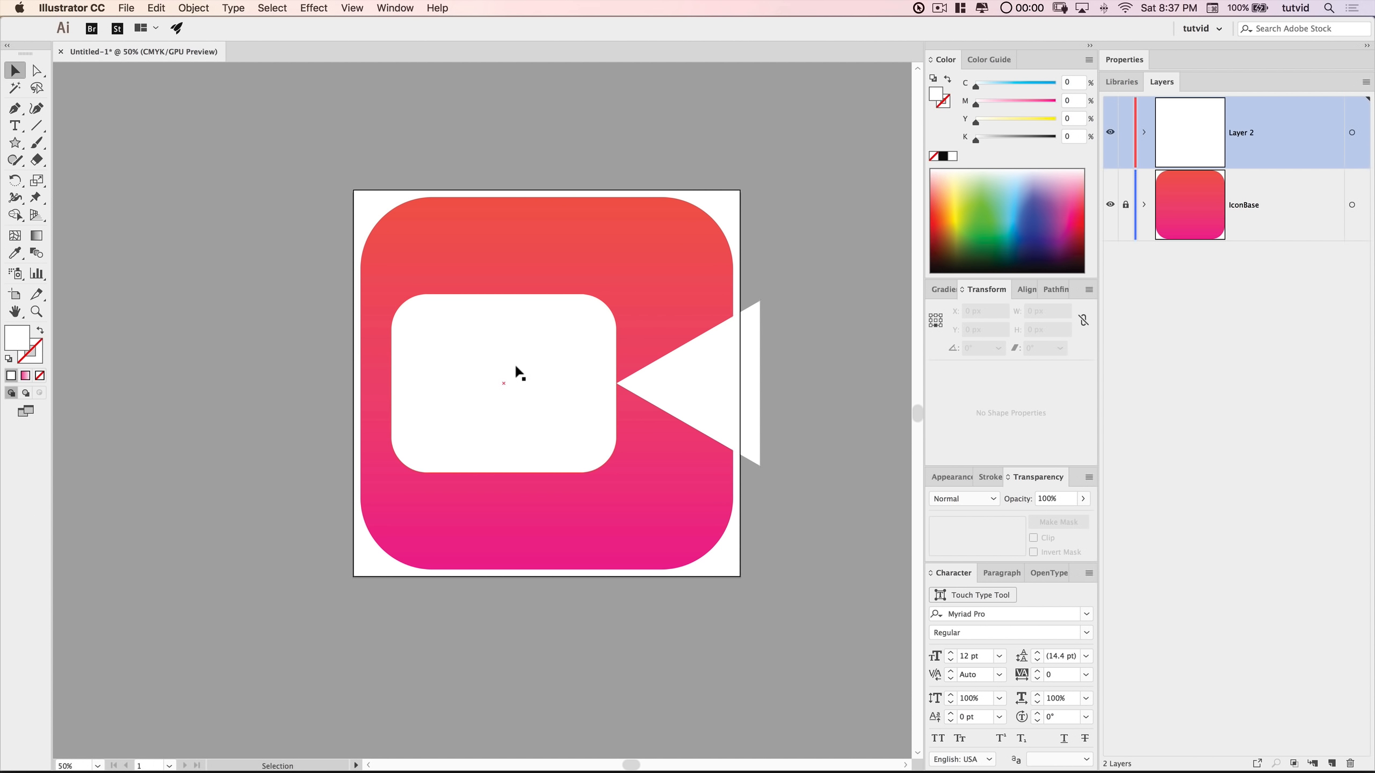
- Move the triangle about 195 px left into the white rounded rectangle to form a video-camera silhouette, and deselect it
click(679, 383)
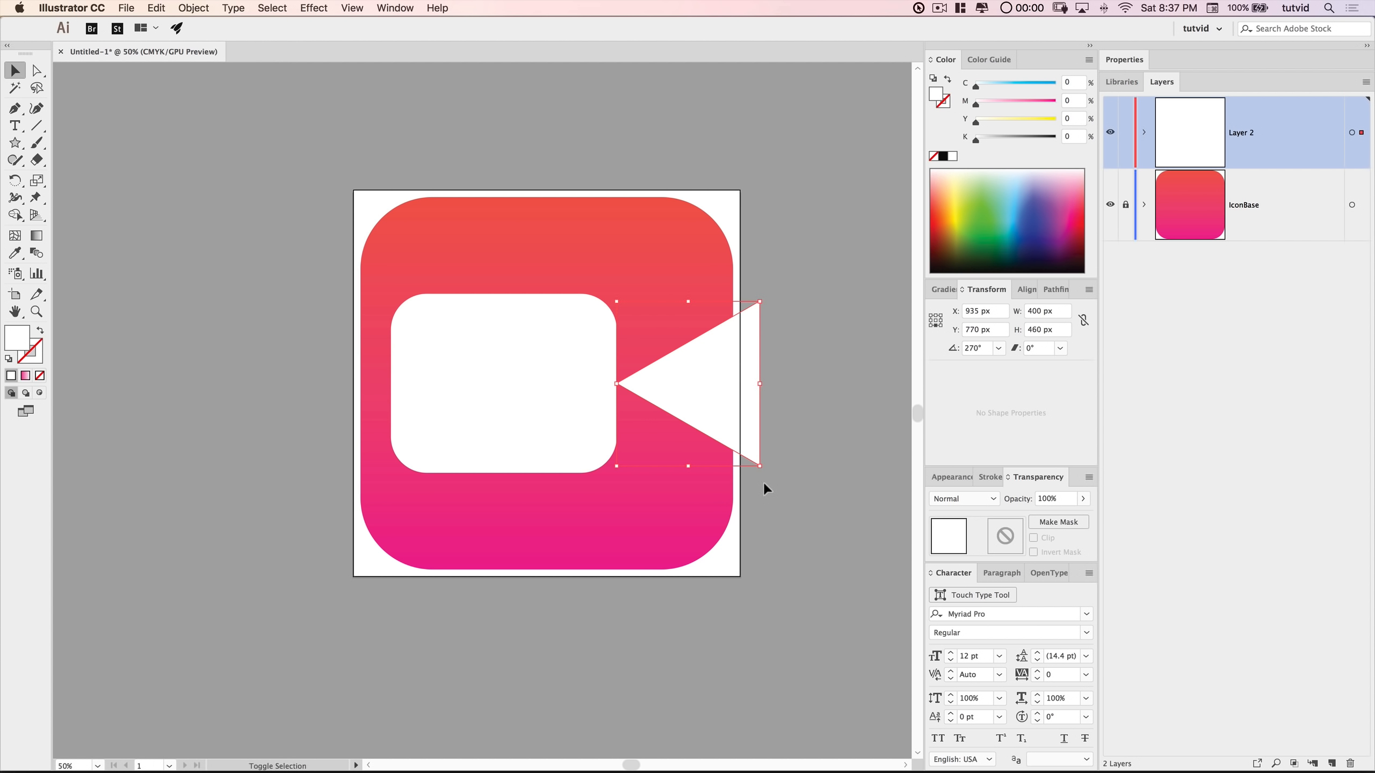
key(Left)
key(Left)
key(Left)
key(Left)
key(Left)
key(Left)
key(Left)
key(Left)
key(Left)
key(Left)
key(Left)
key(Left)
key(Left)
key(Left)
key(Left)
key(Left)
key(Left)
key(Left)
key(Left)
key(Left)
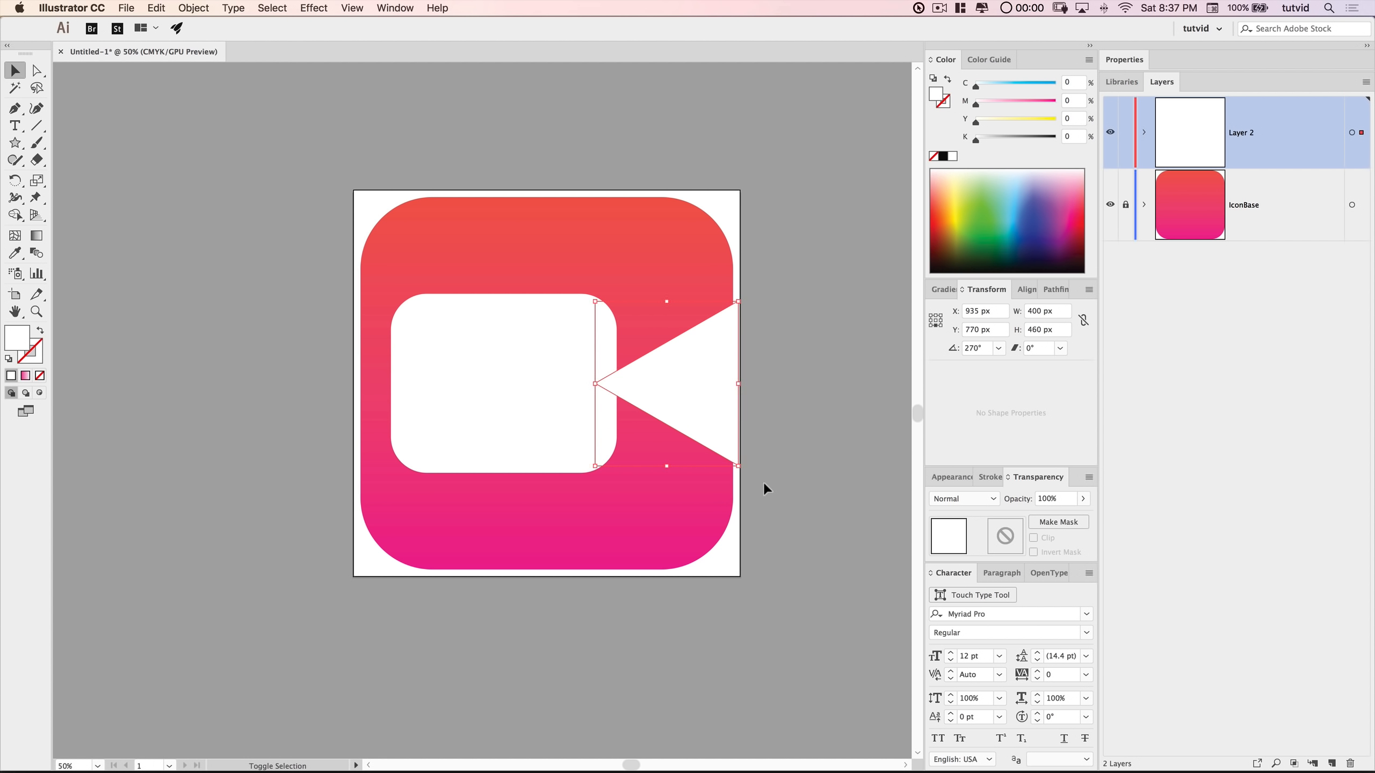
key(shift+Left)
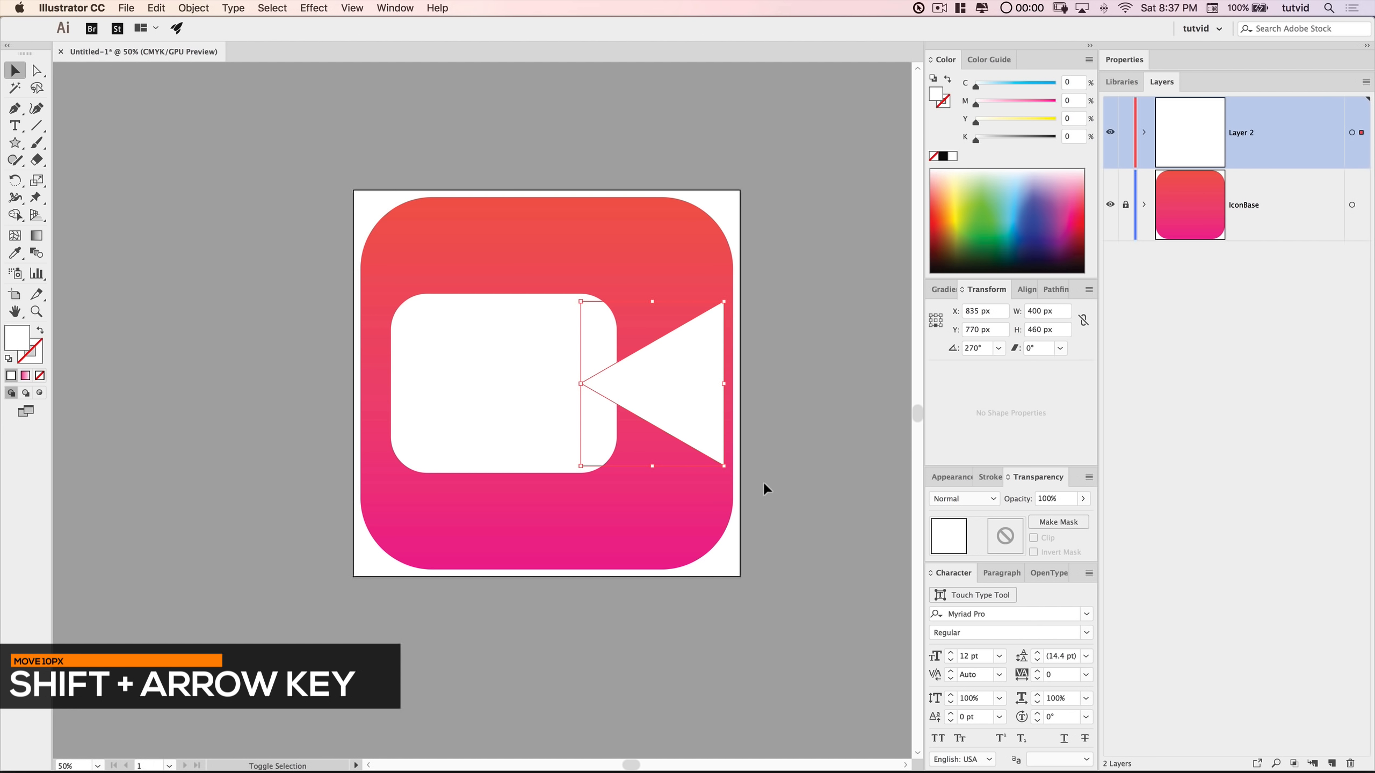
key(shift+Left)
key(shift+Left)
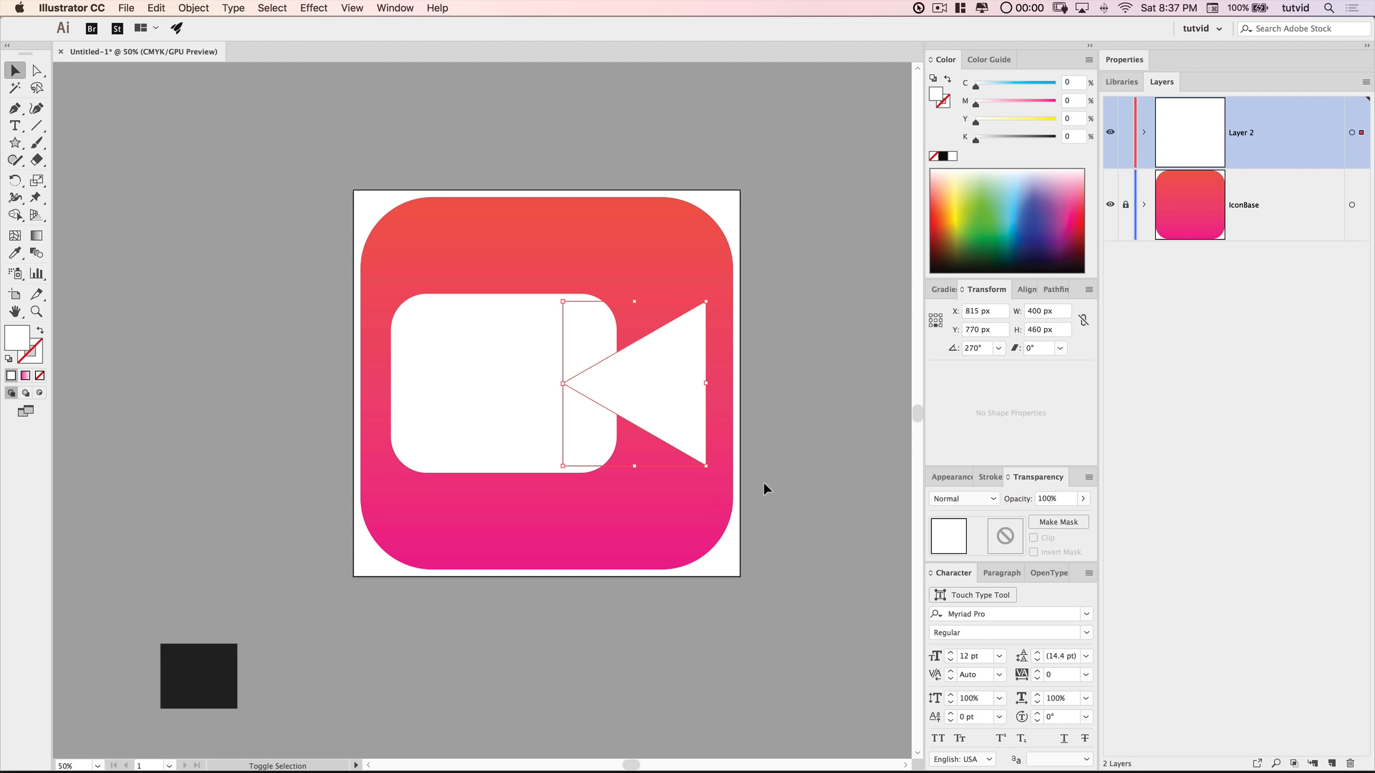
key(shift+Left)
key(shift+Left)
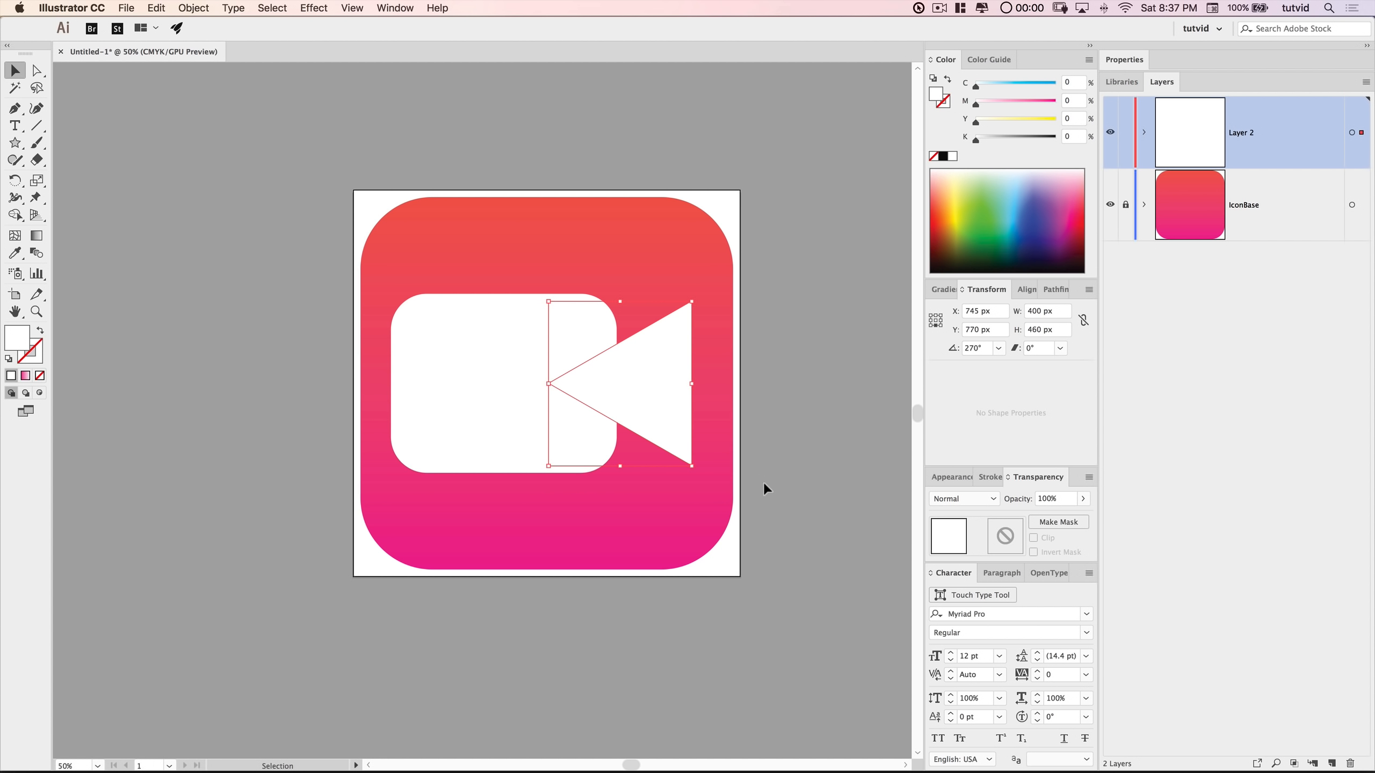
key(Left)
key(Left)
key(Left)
key(Left)
key(Left)
click(769, 484)
scroll(682, 454, left, 2)
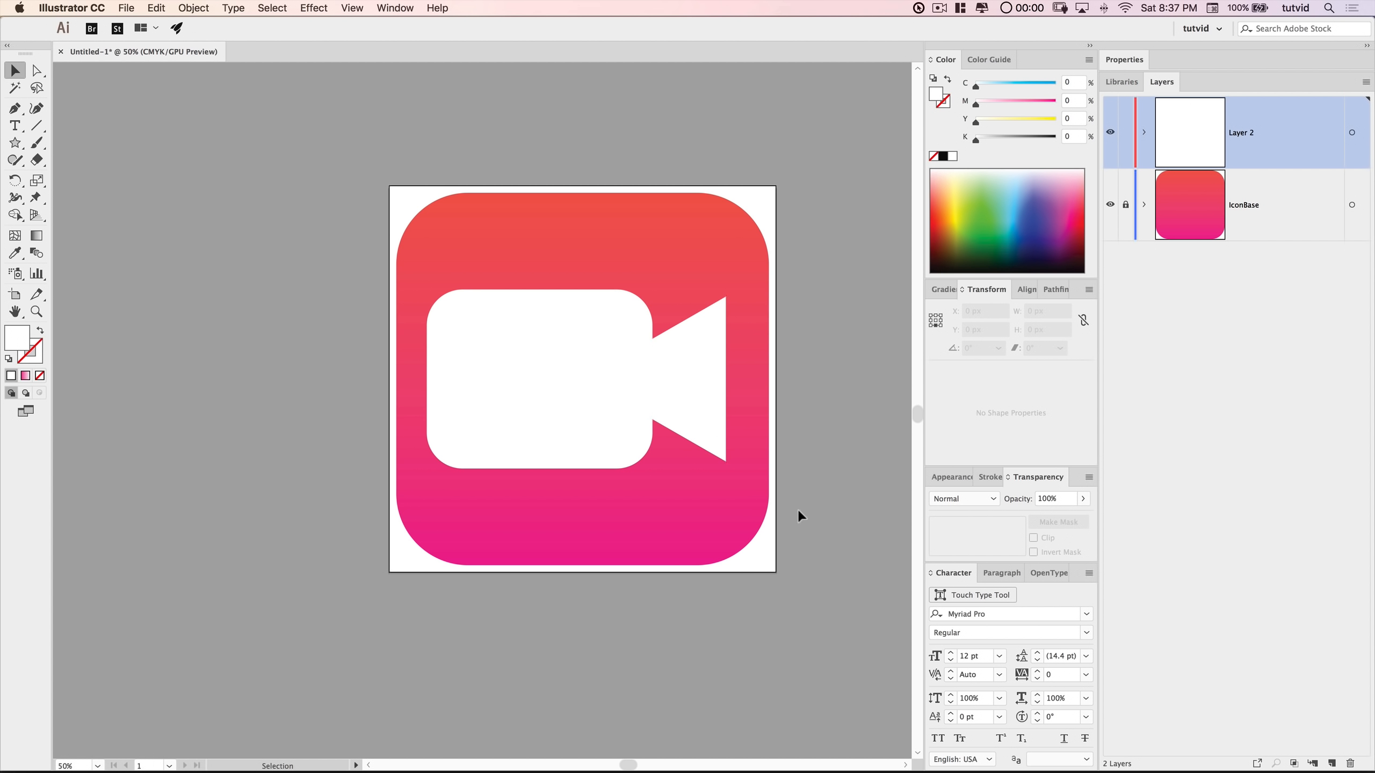
- Round the corners of the white triangle to a radius of about 15 px and deselect it
click(698, 384)
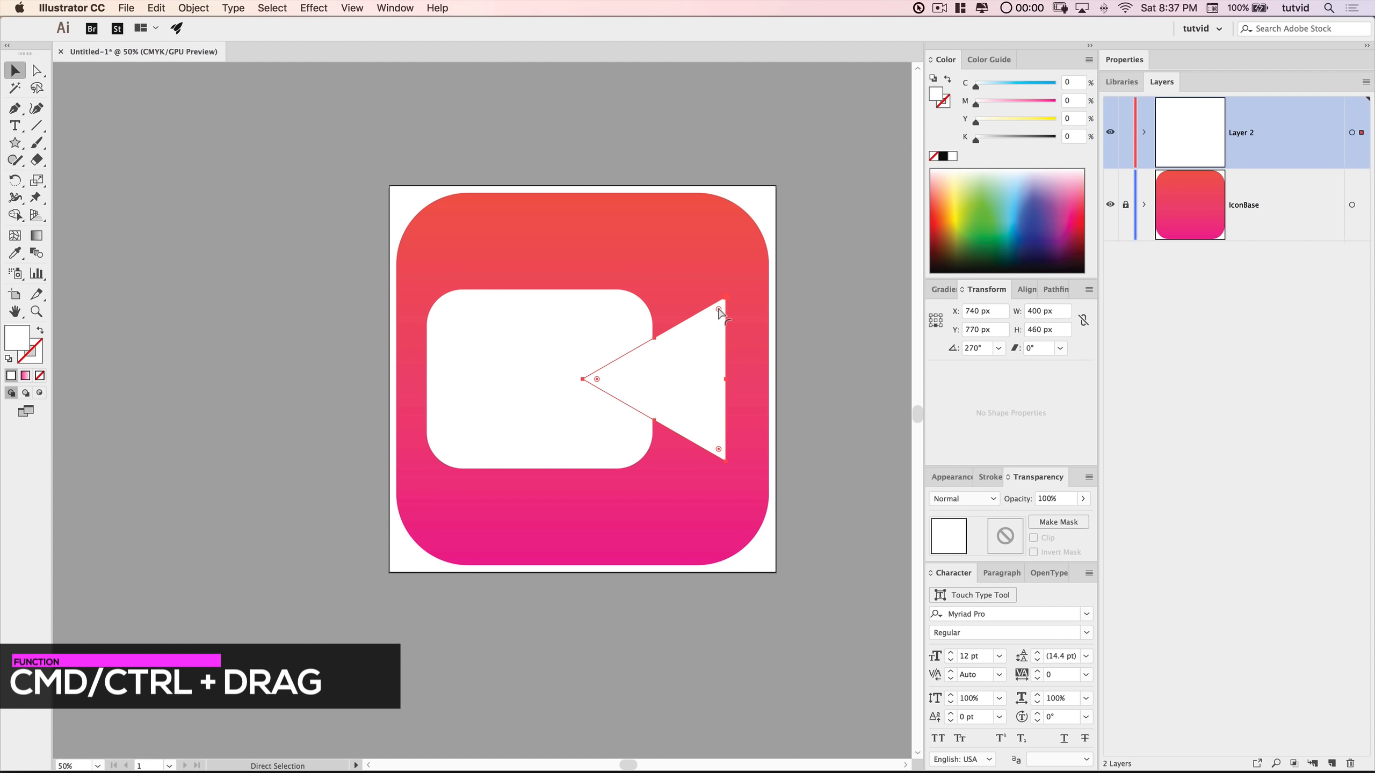
drag(719, 313, 720, 307)
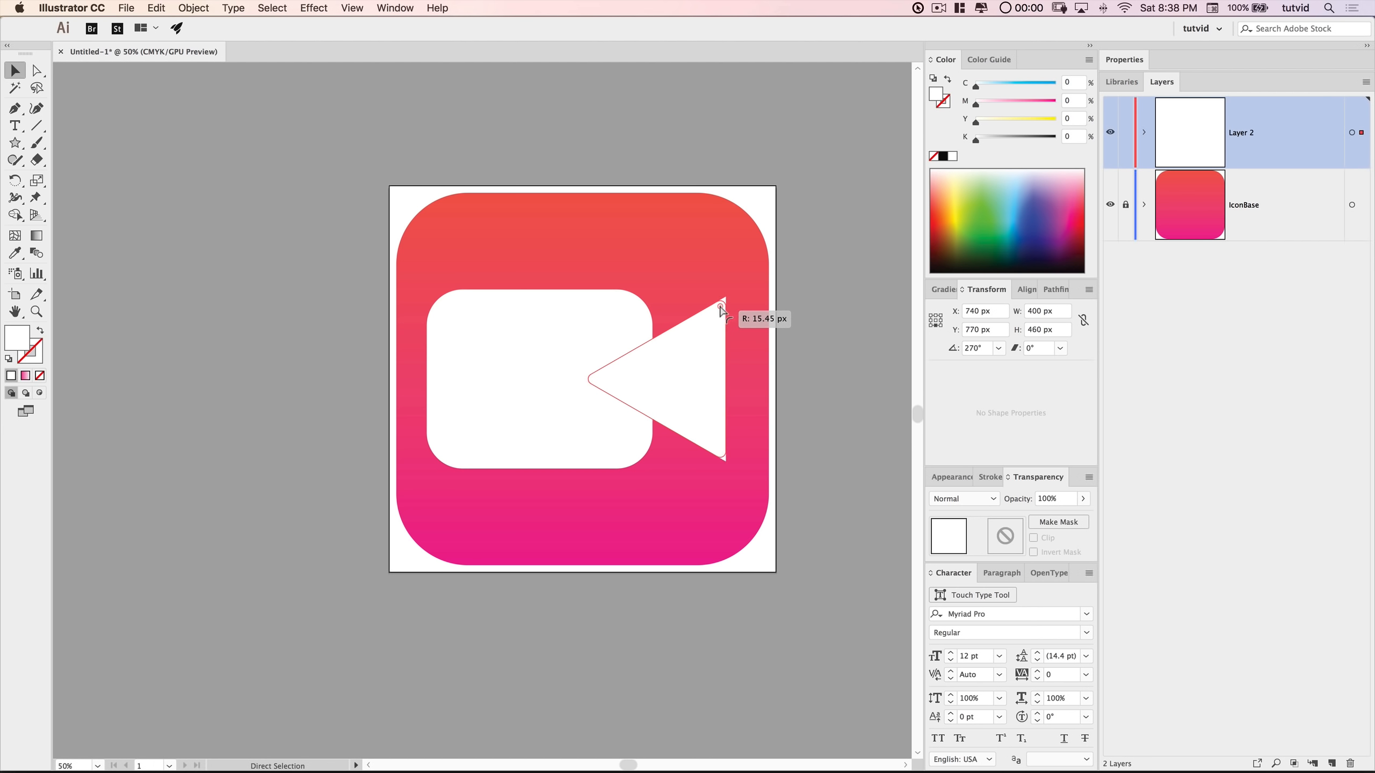
click(827, 381)
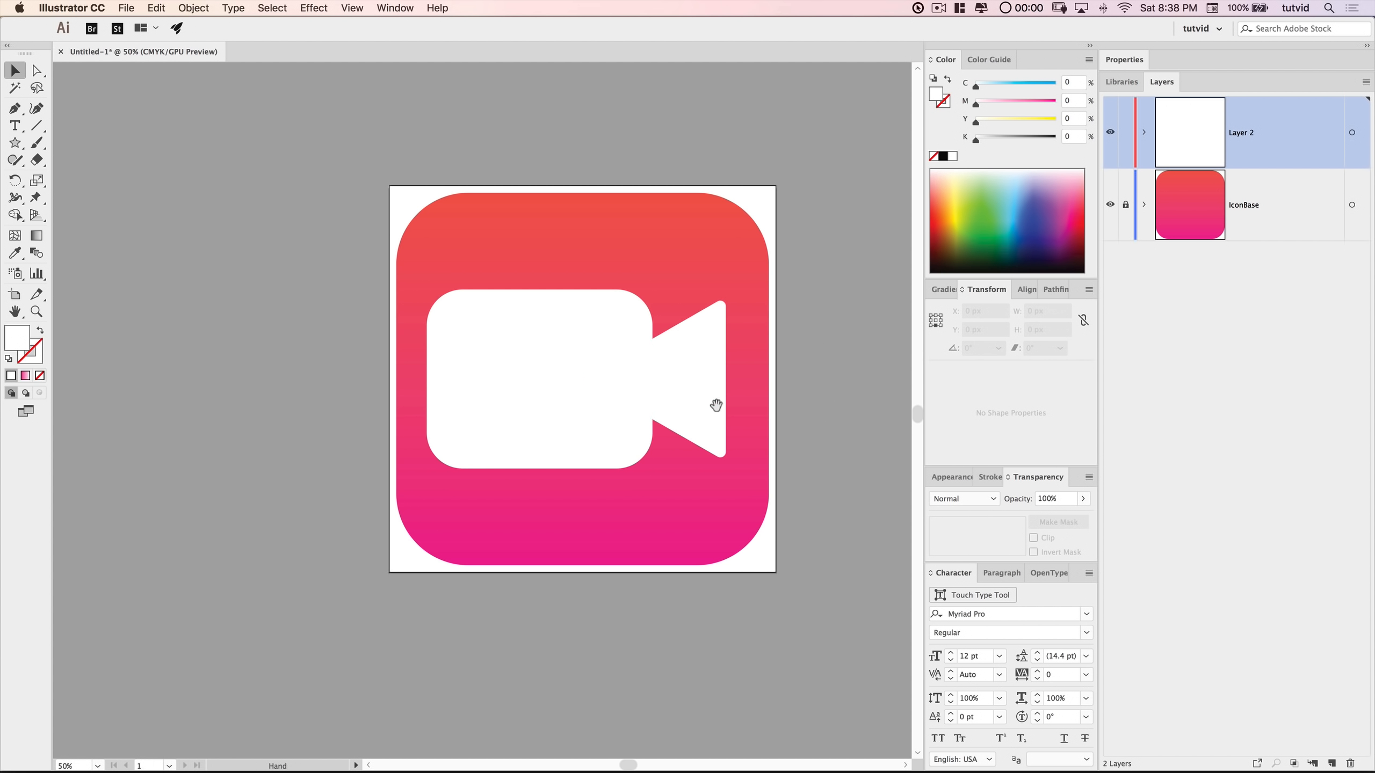
scroll(728, 409, left, 2)
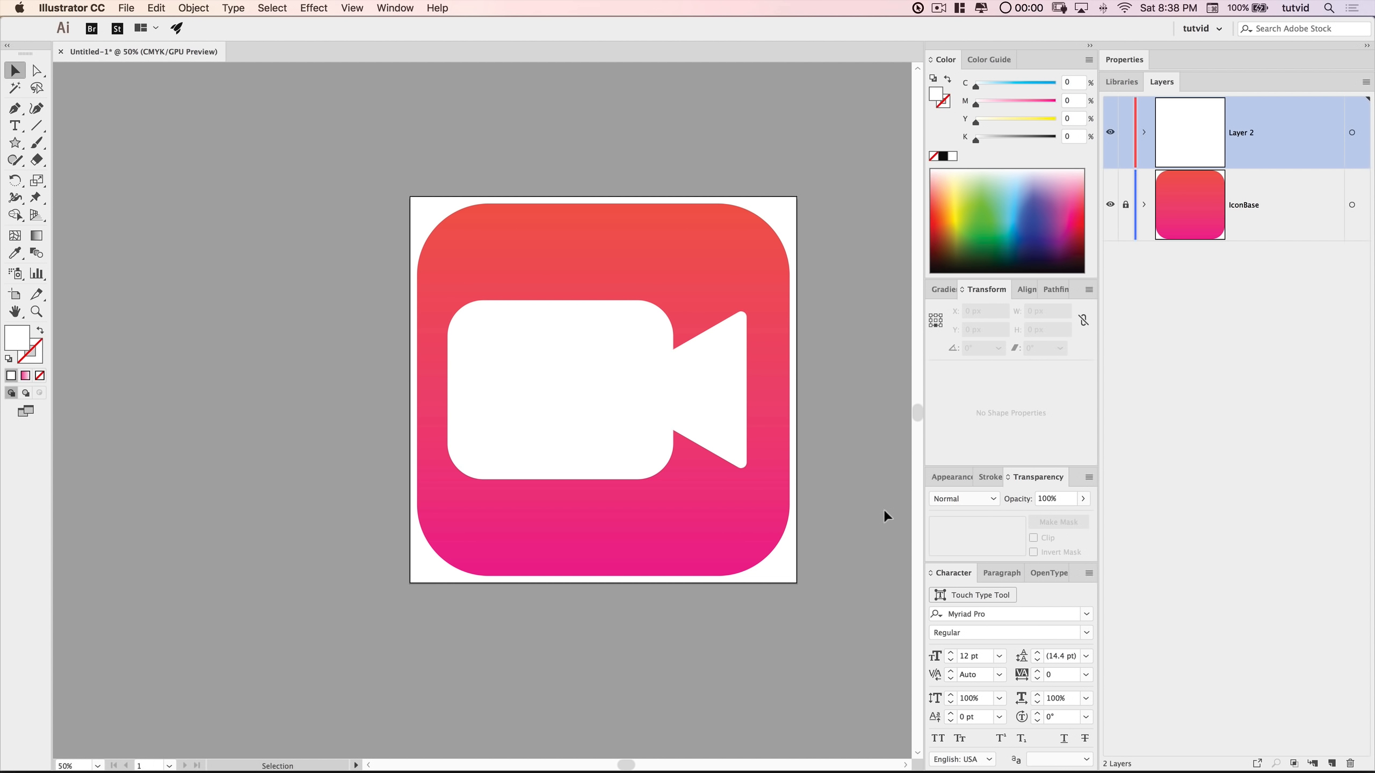
- Duplicate the rounded triangle directly in front of itself and expand Layer 2 to show its objects
click(711, 388)
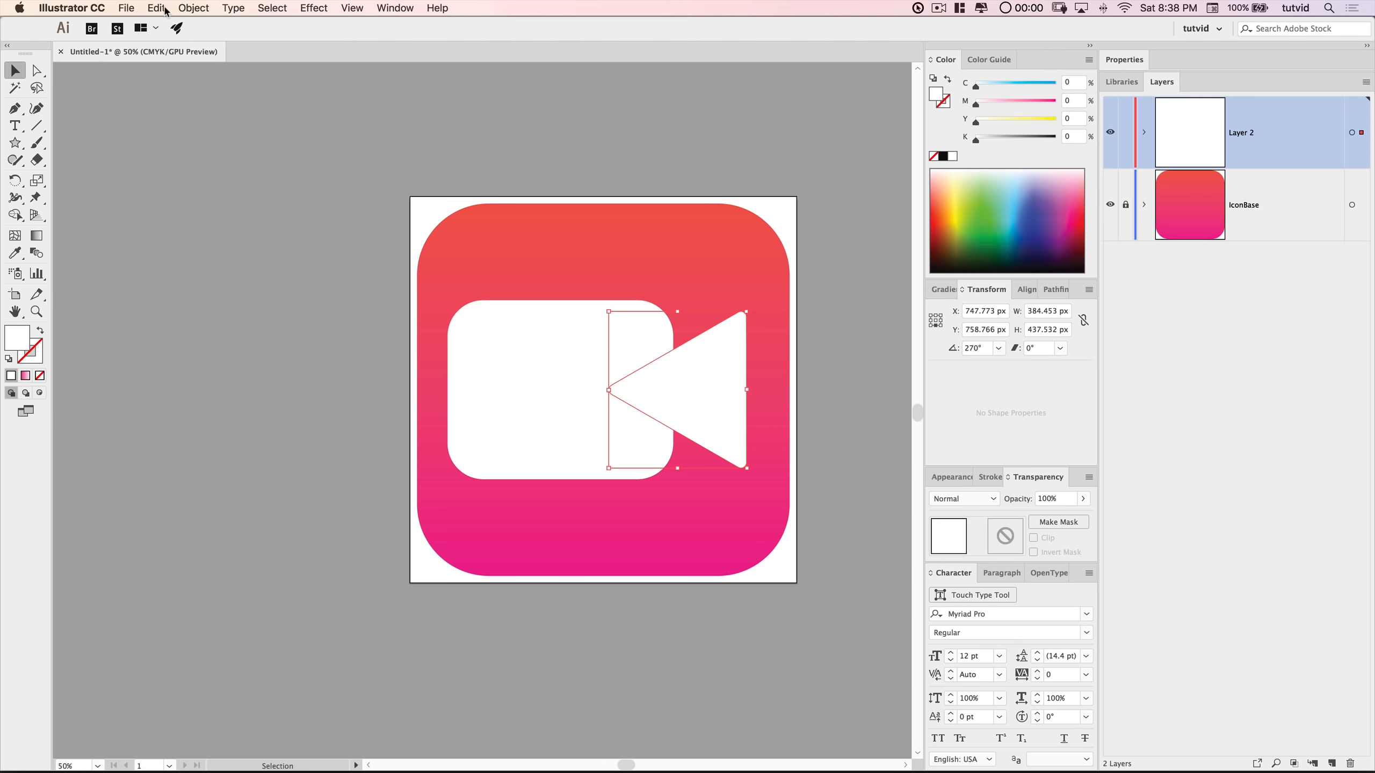
click(156, 8)
click(168, 74)
click(156, 7)
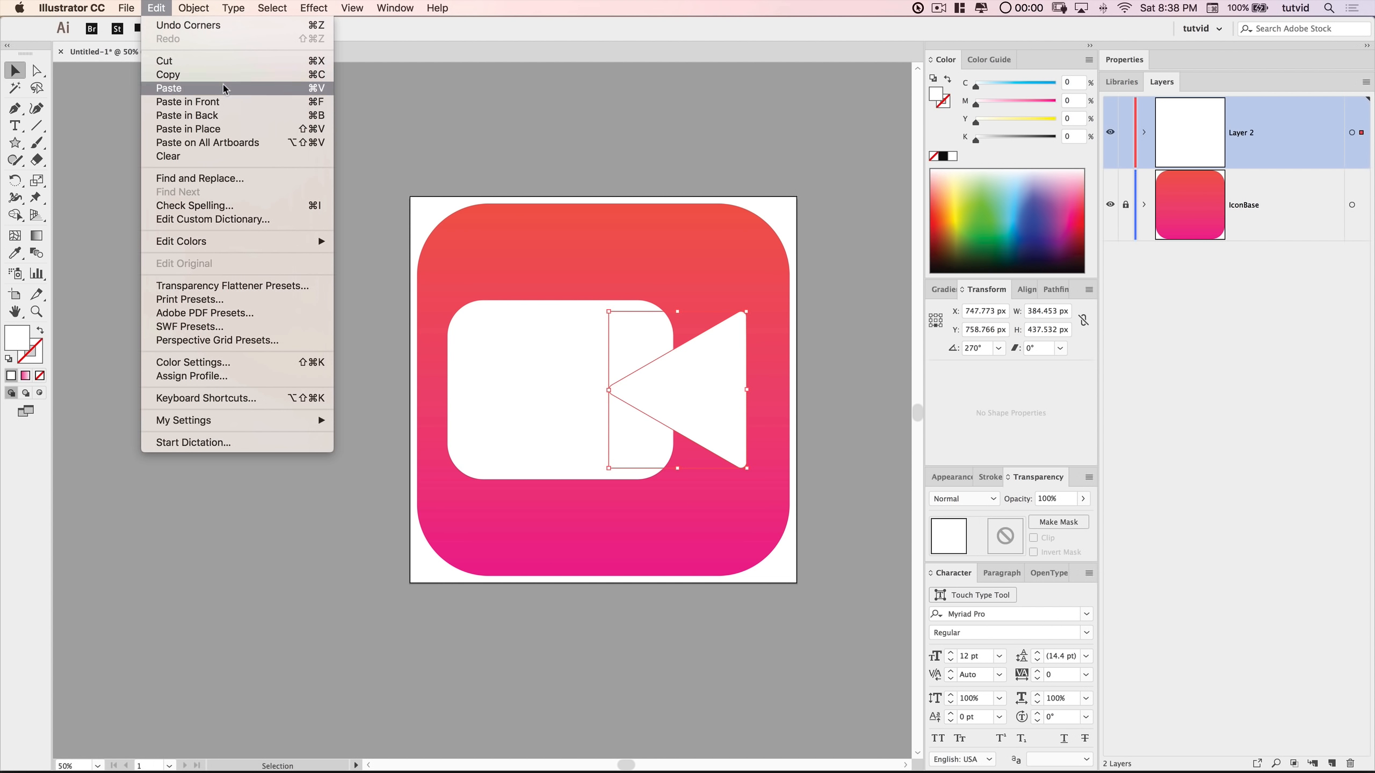
click(217, 102)
click(1144, 131)
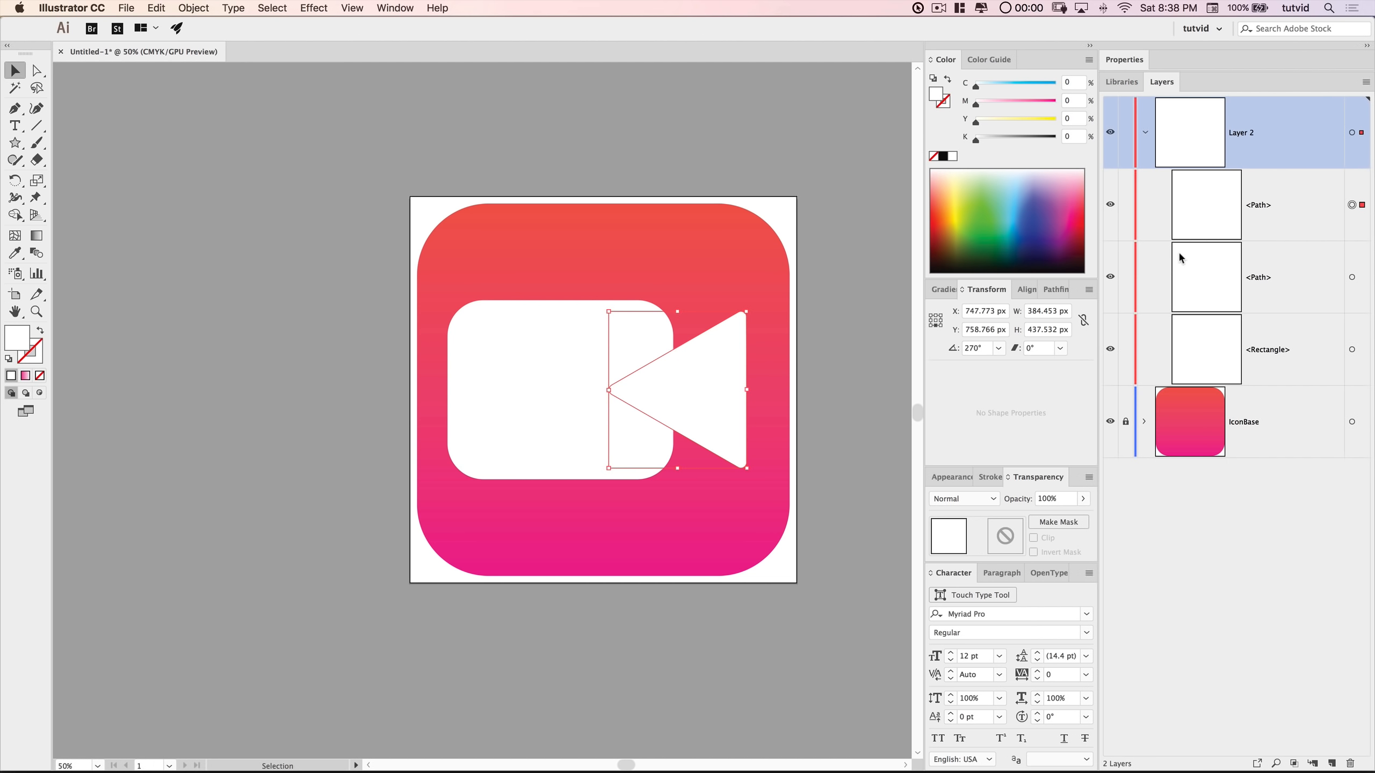
- Fill the triangle copy with a linear gradient whose starting stop is dark magenta (C 0, M 100, Y 0, K 50)
click(942, 289)
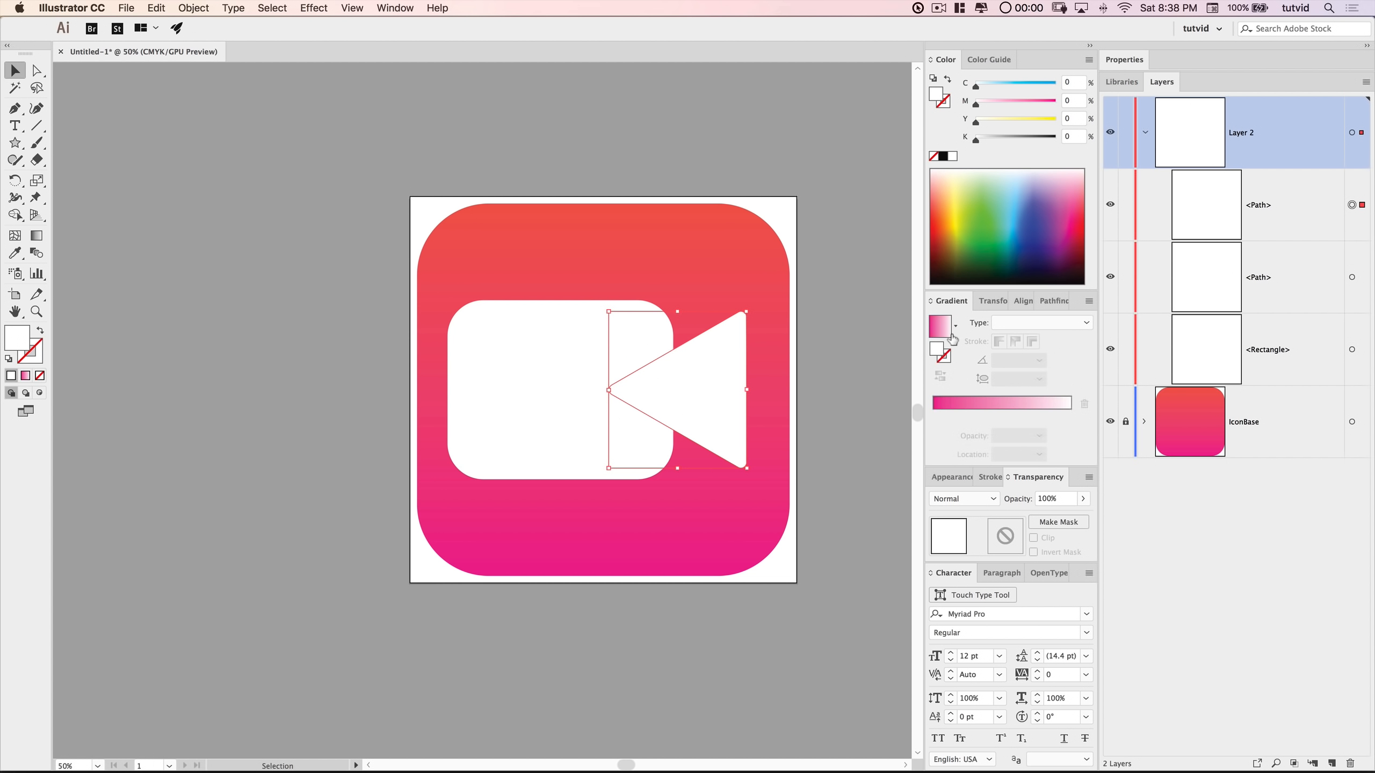
click(932, 336)
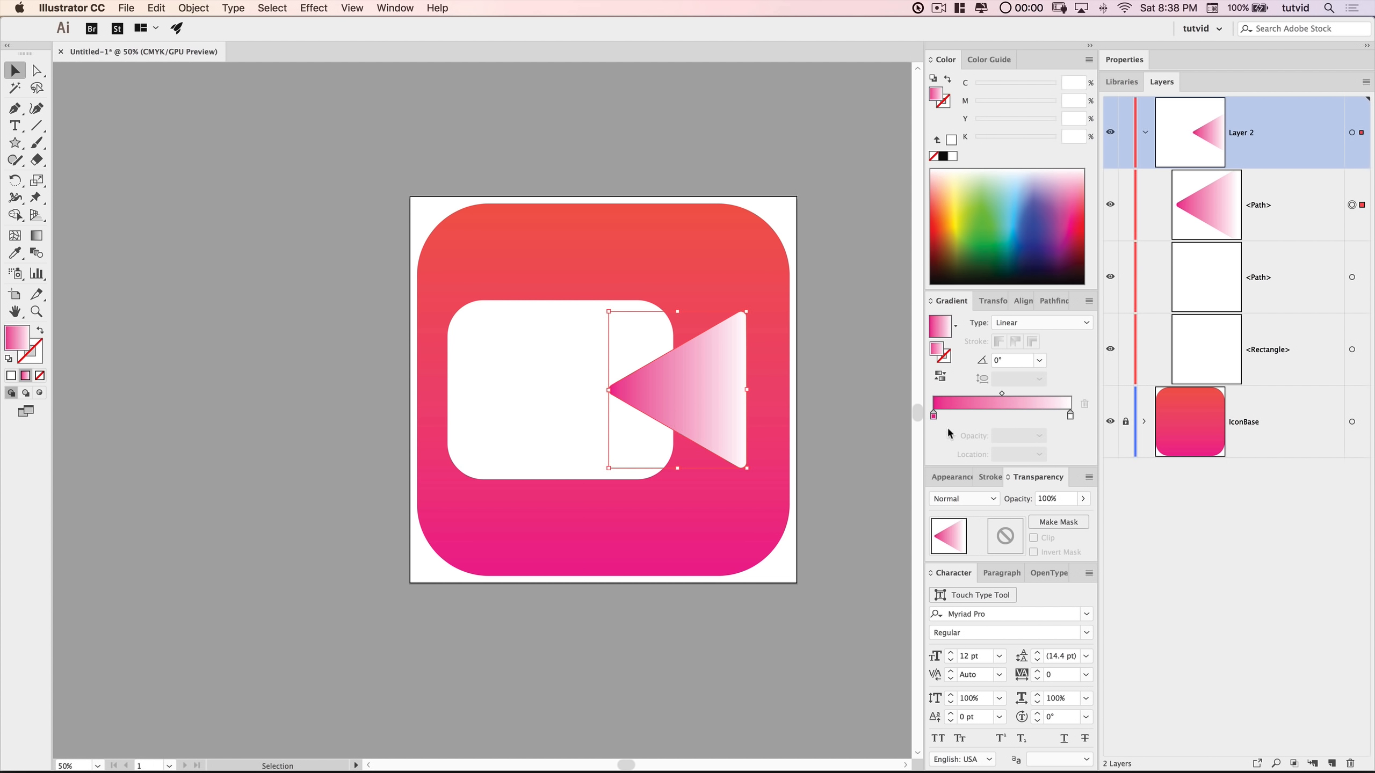
click(933, 415)
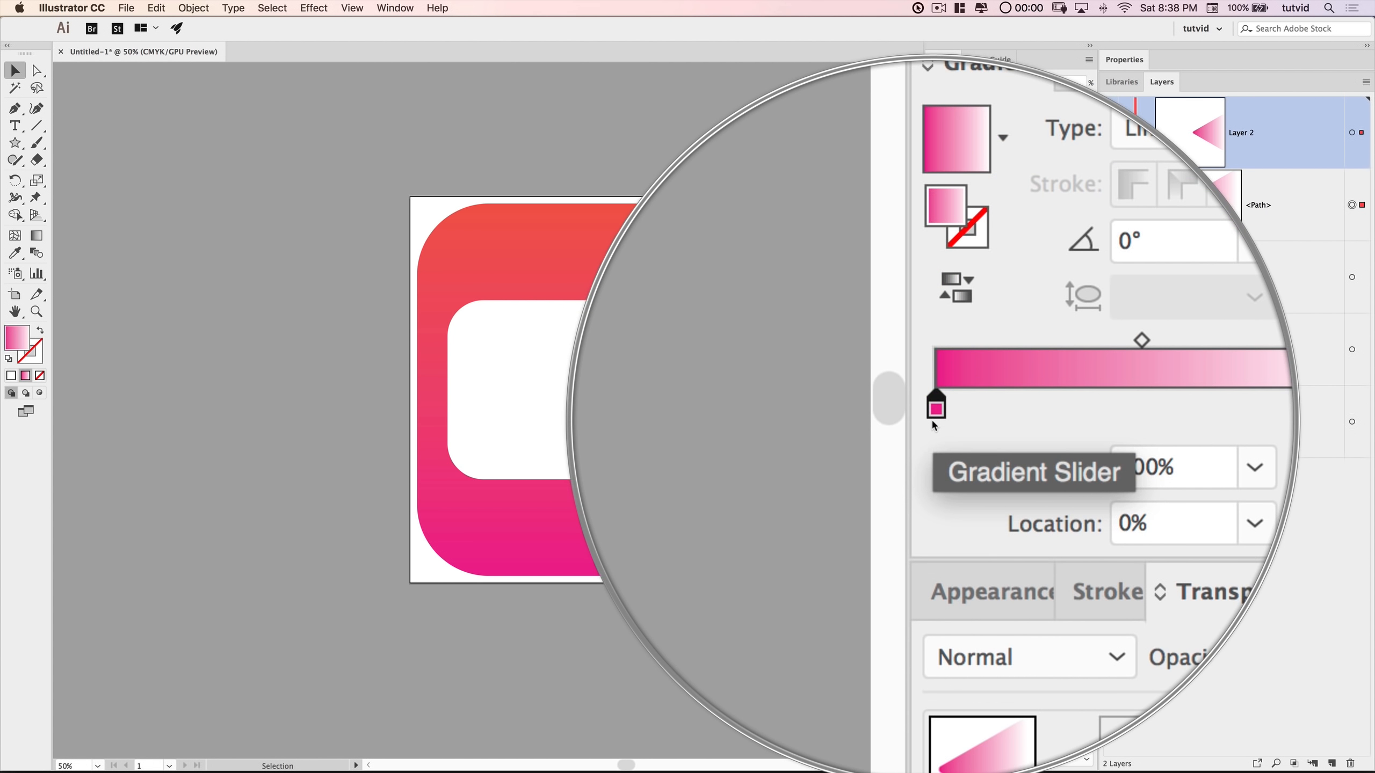
drag(1052, 104, 1069, 109)
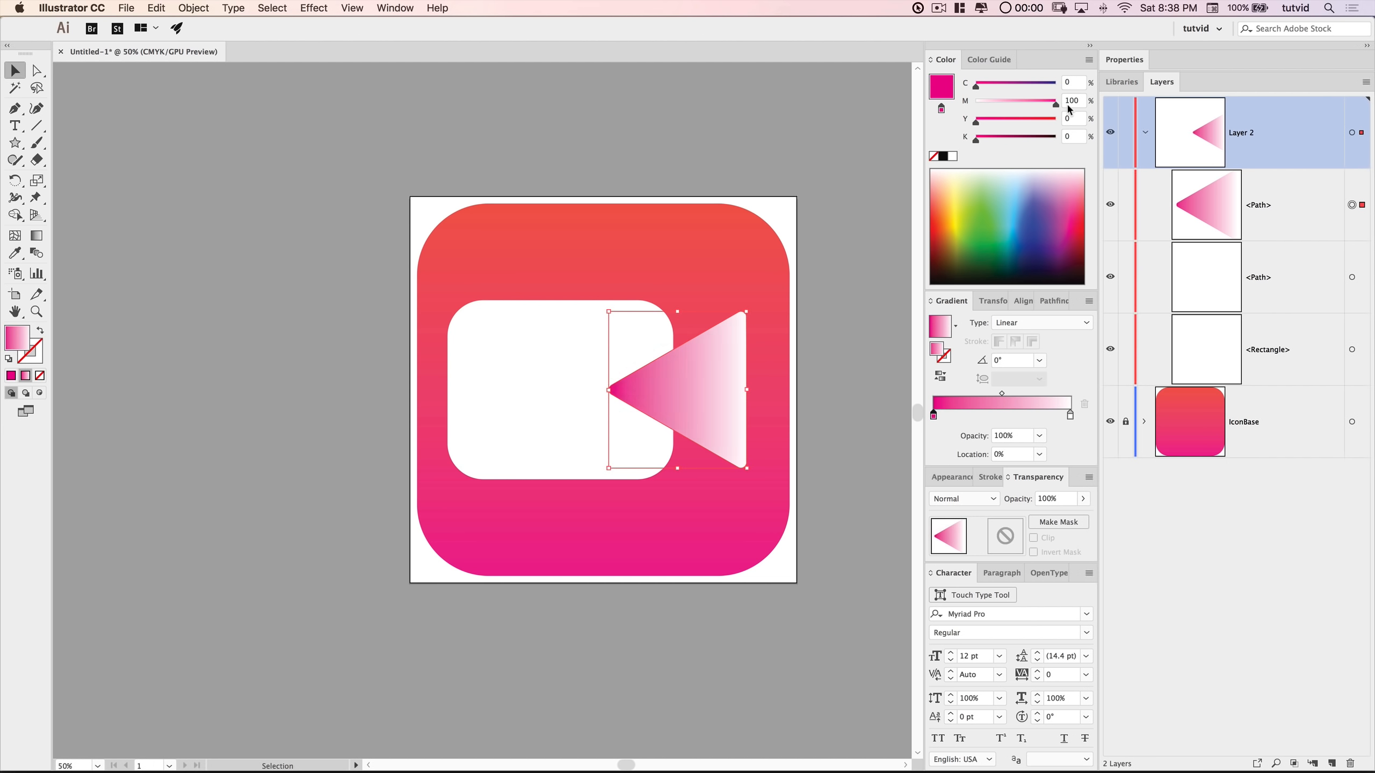
drag(976, 141, 1014, 142)
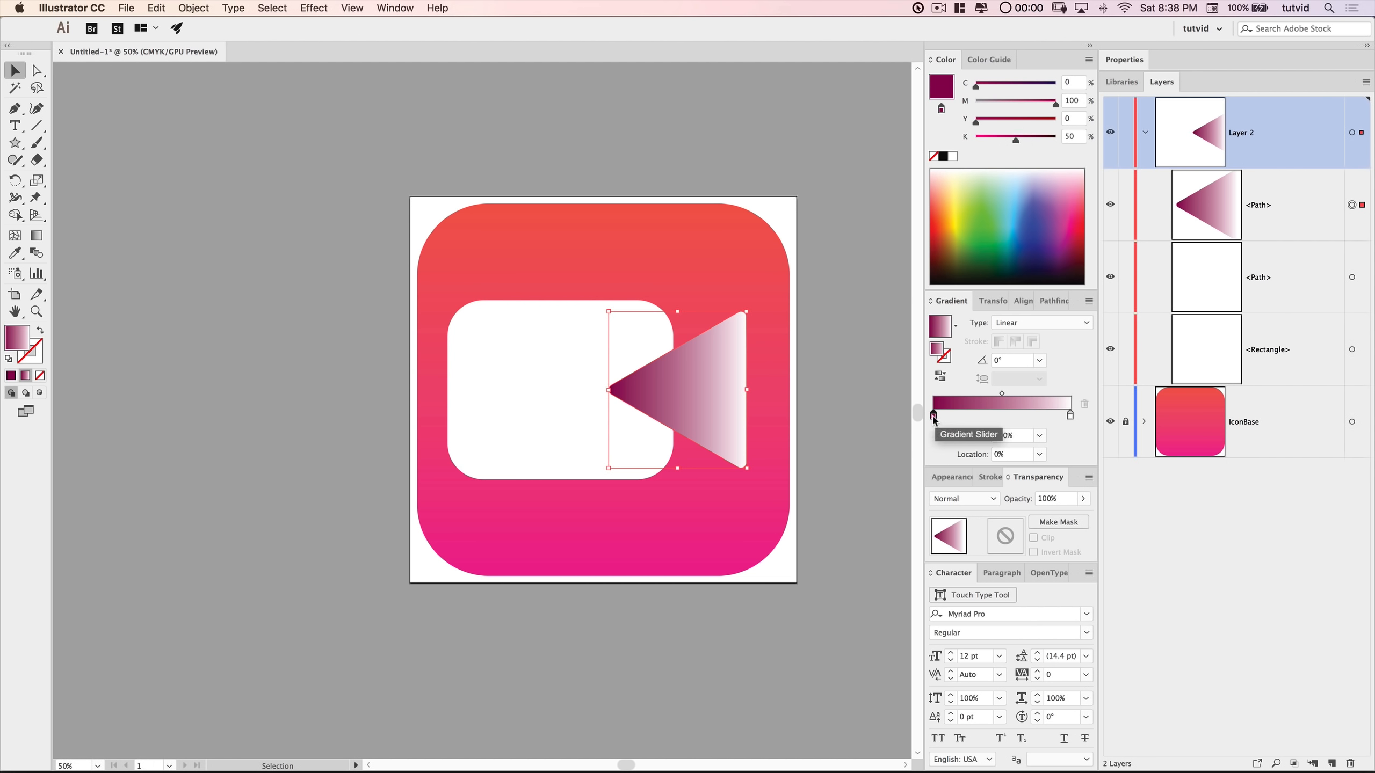
- Make the gradient's end stop the same dark magenta at 0% opacity, and move both stops inward, the end stop to about 85%
drag(934, 416, 1078, 477)
drag(1061, 416, 1084, 418)
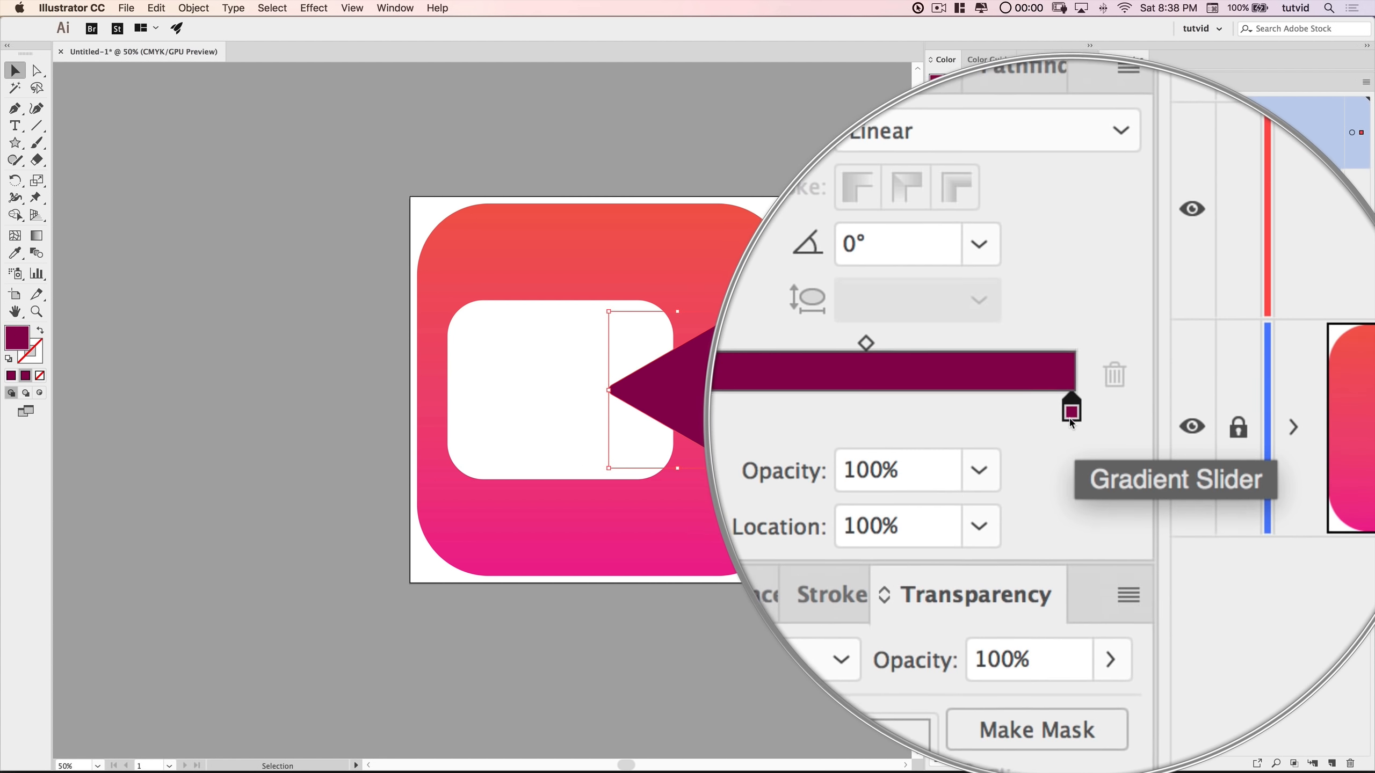
click(1038, 437)
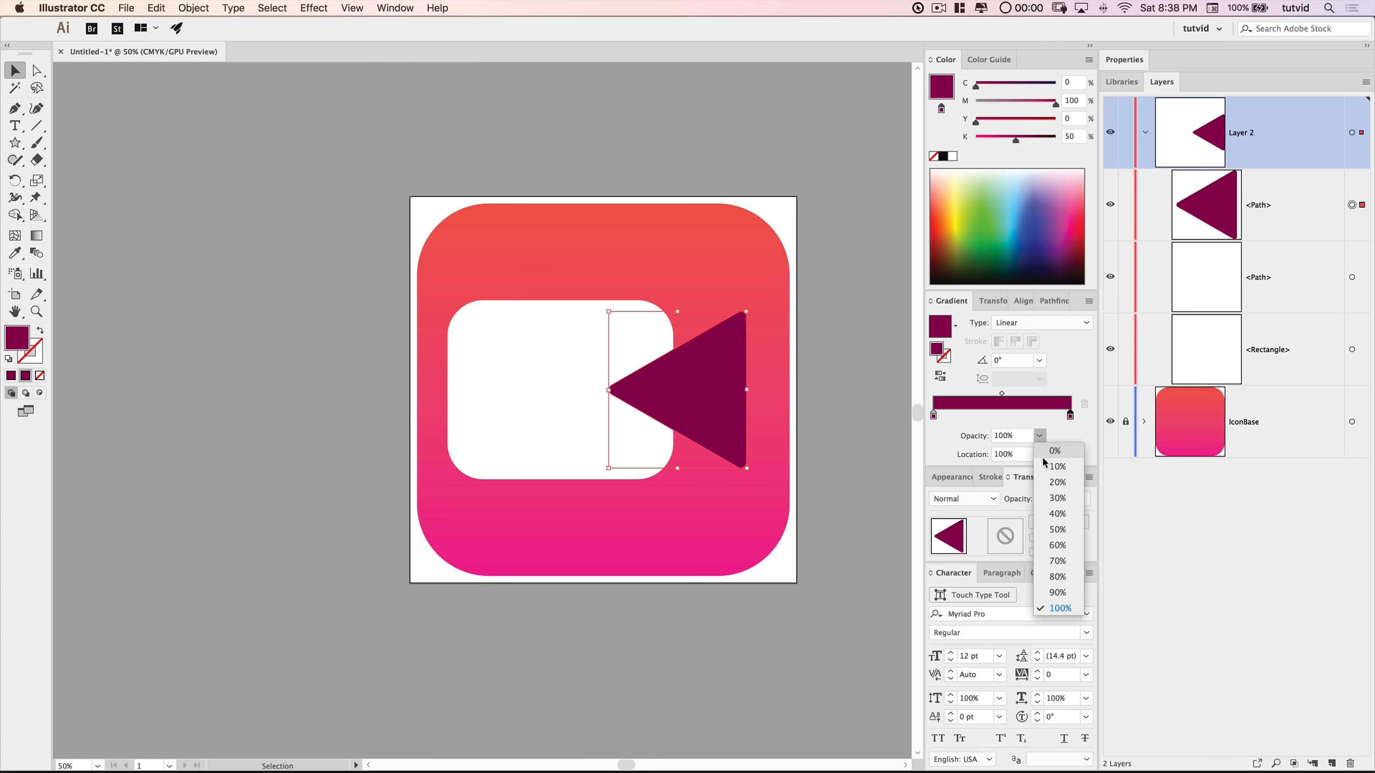
click(1049, 455)
drag(933, 415, 964, 415)
mouse_move(1070, 416)
mouse_down()
mouse_move(1028, 416)
mouse_move(1048, 415)
mouse_up()
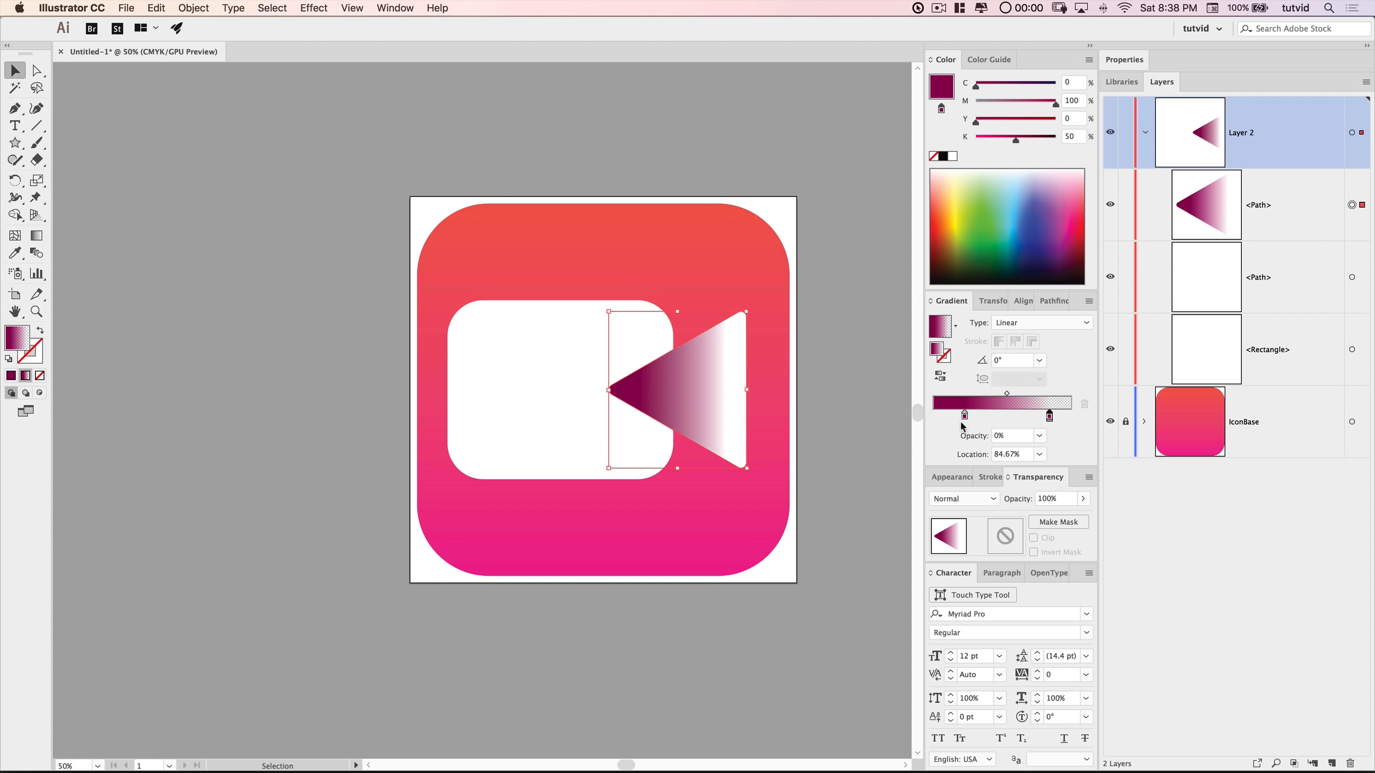
- Set the gradient triangle's opacity to 35% and deselect it
click(1053, 498)
text(35)
key(Return)
click(254, 584)
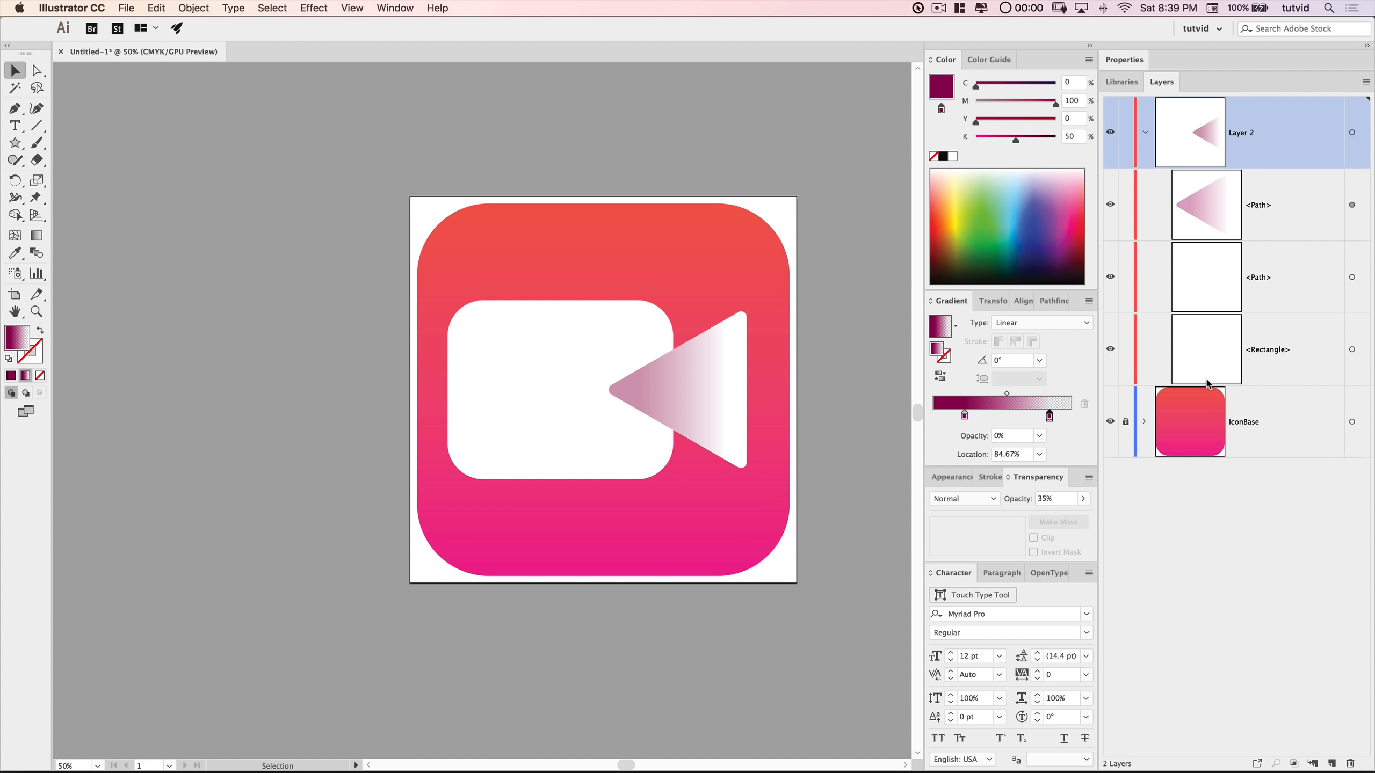
- Move both triangle paths beneath the white rounded rectangle in Layer 2's stacking order
click(1232, 239)
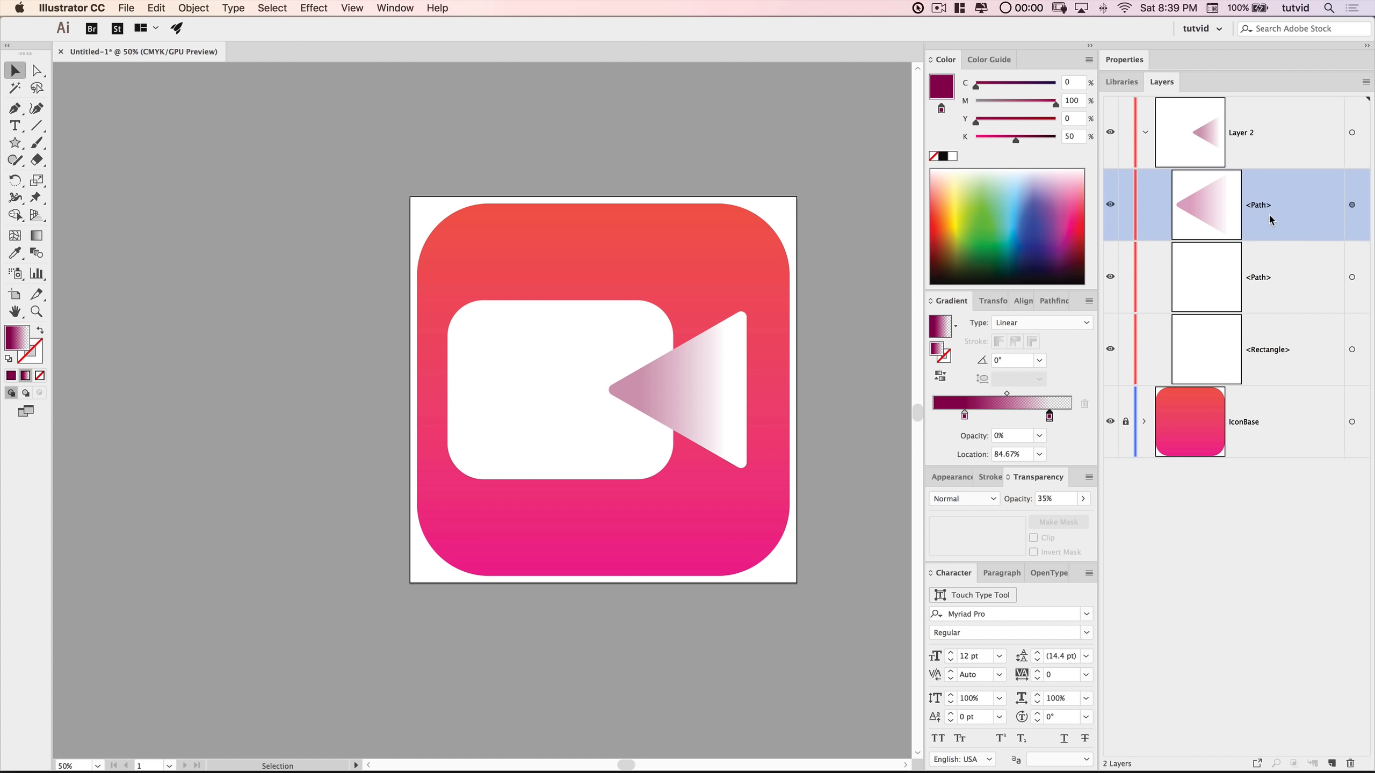
shift+click(1268, 286)
click(1278, 193)
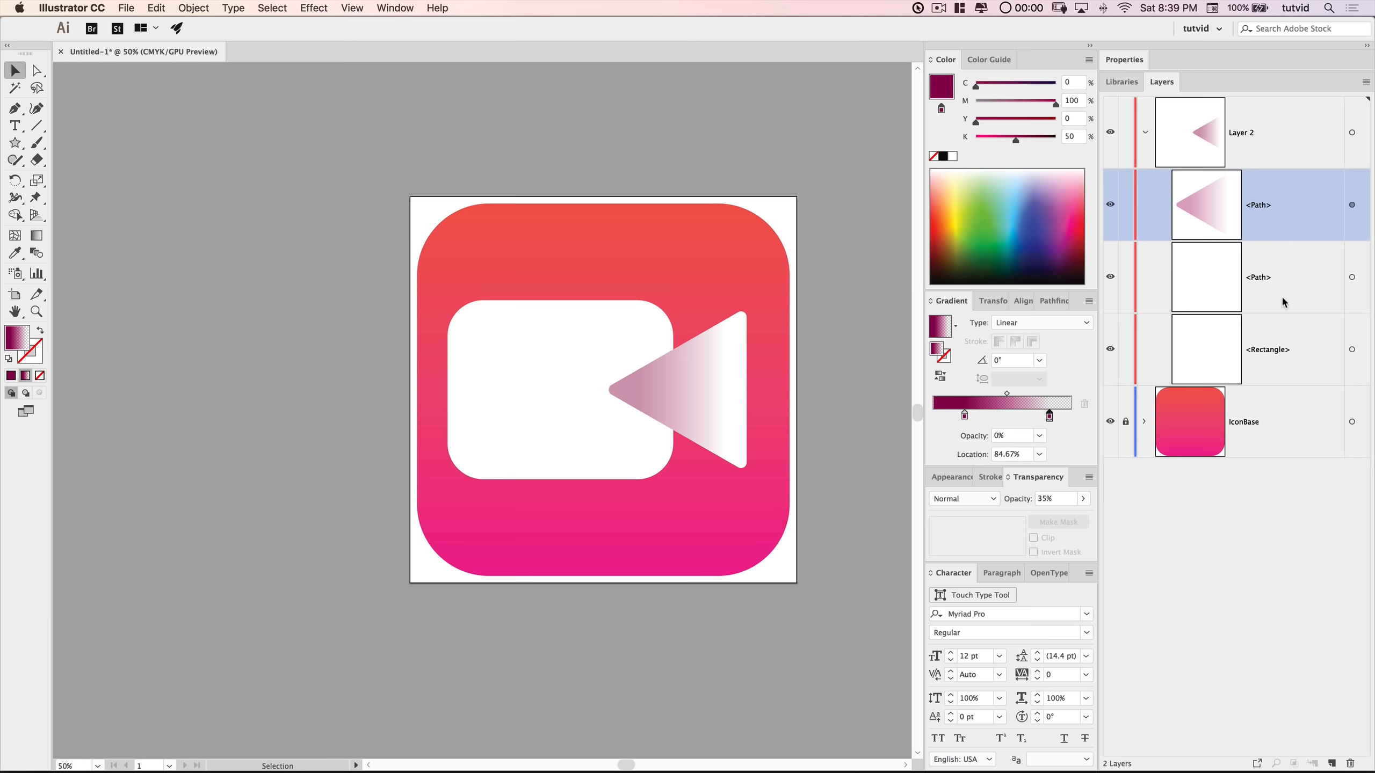
shift+click(1287, 249)
drag(1274, 204, 1281, 374)
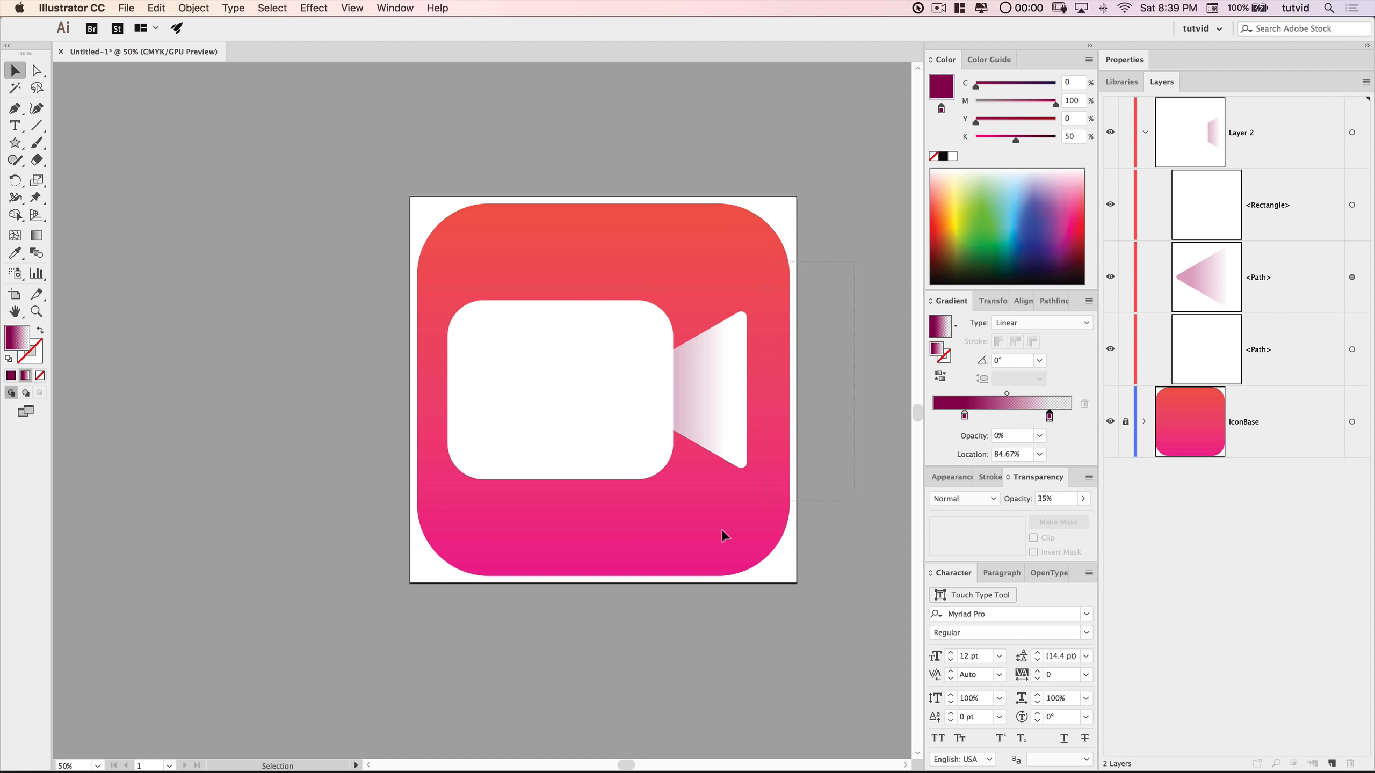
- Group the three camera shapes, centre the group horizontally on the unlocked IconBase shape as key object, and deselect
key(super+a)
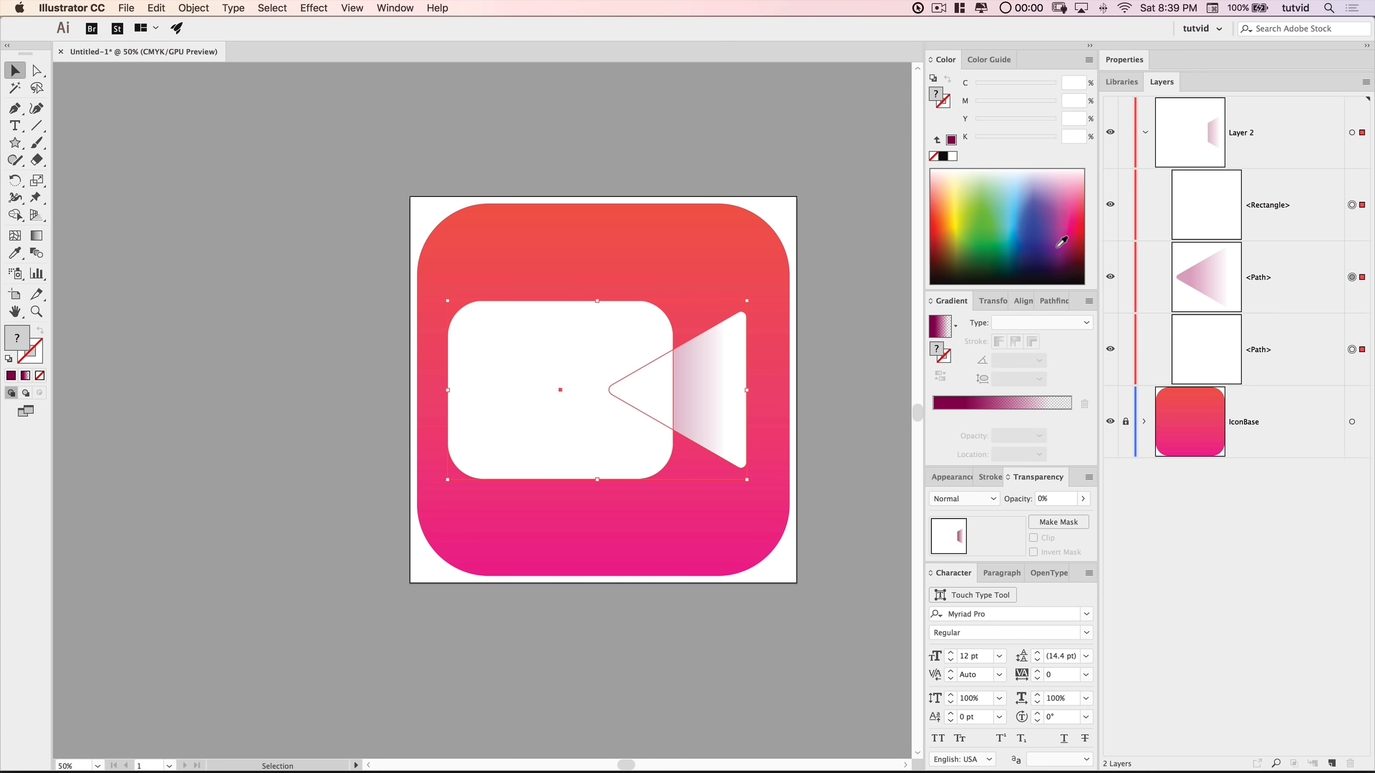
key(super+g)
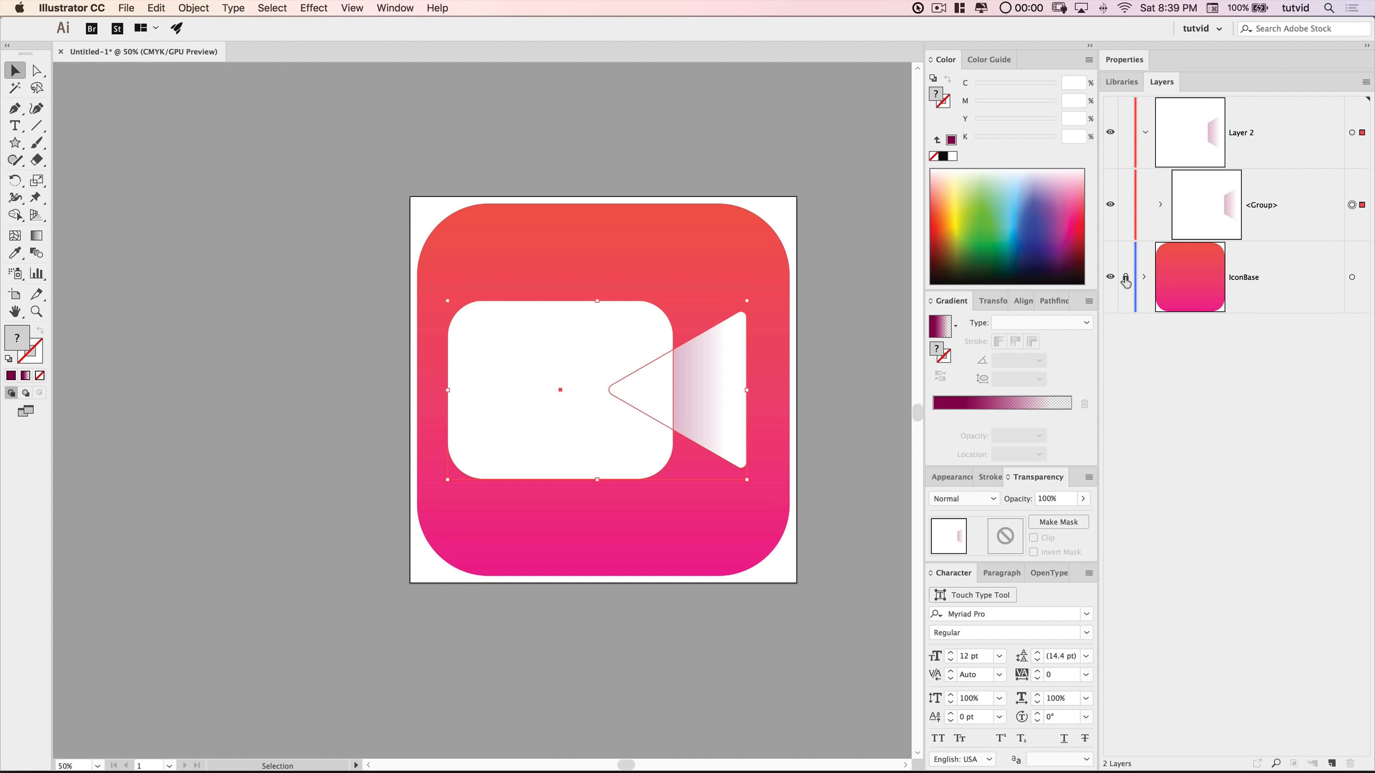
click(593, 217)
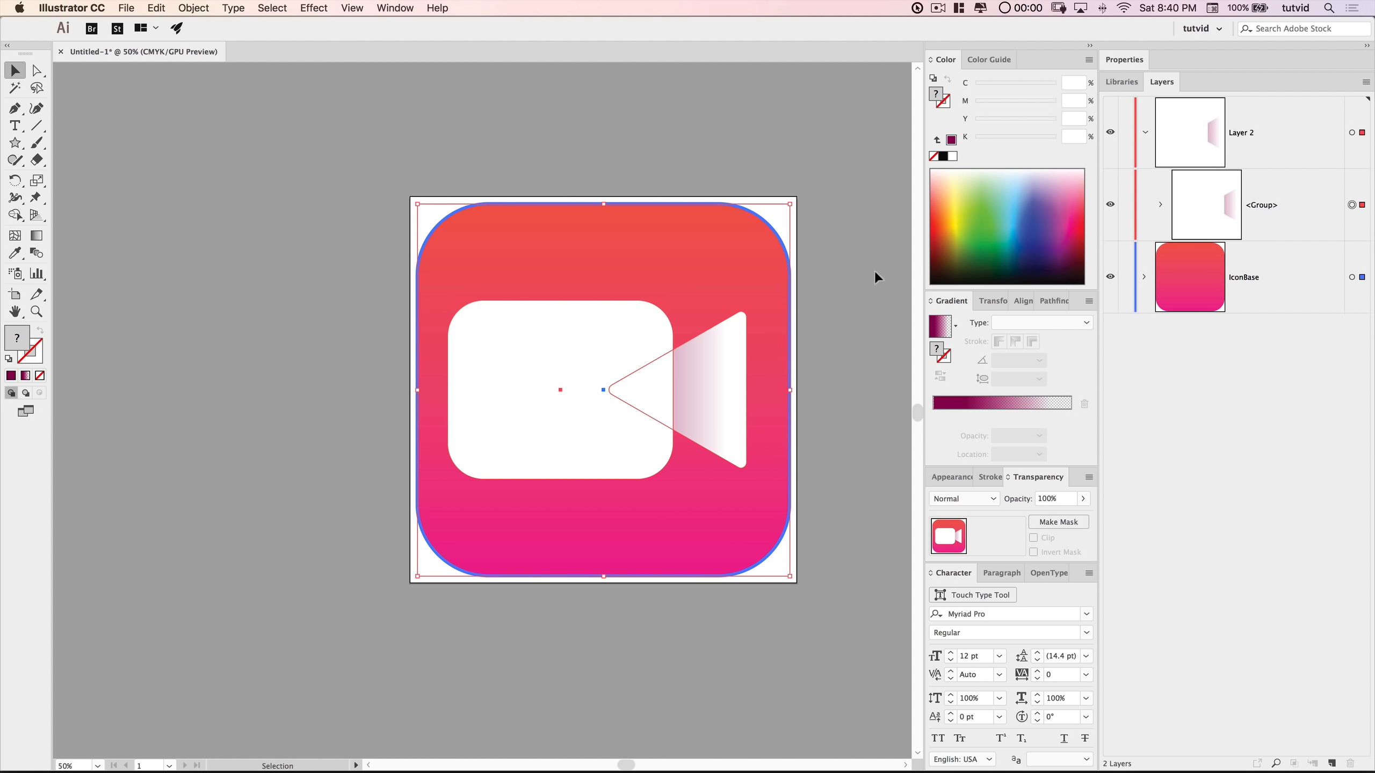
click(1023, 302)
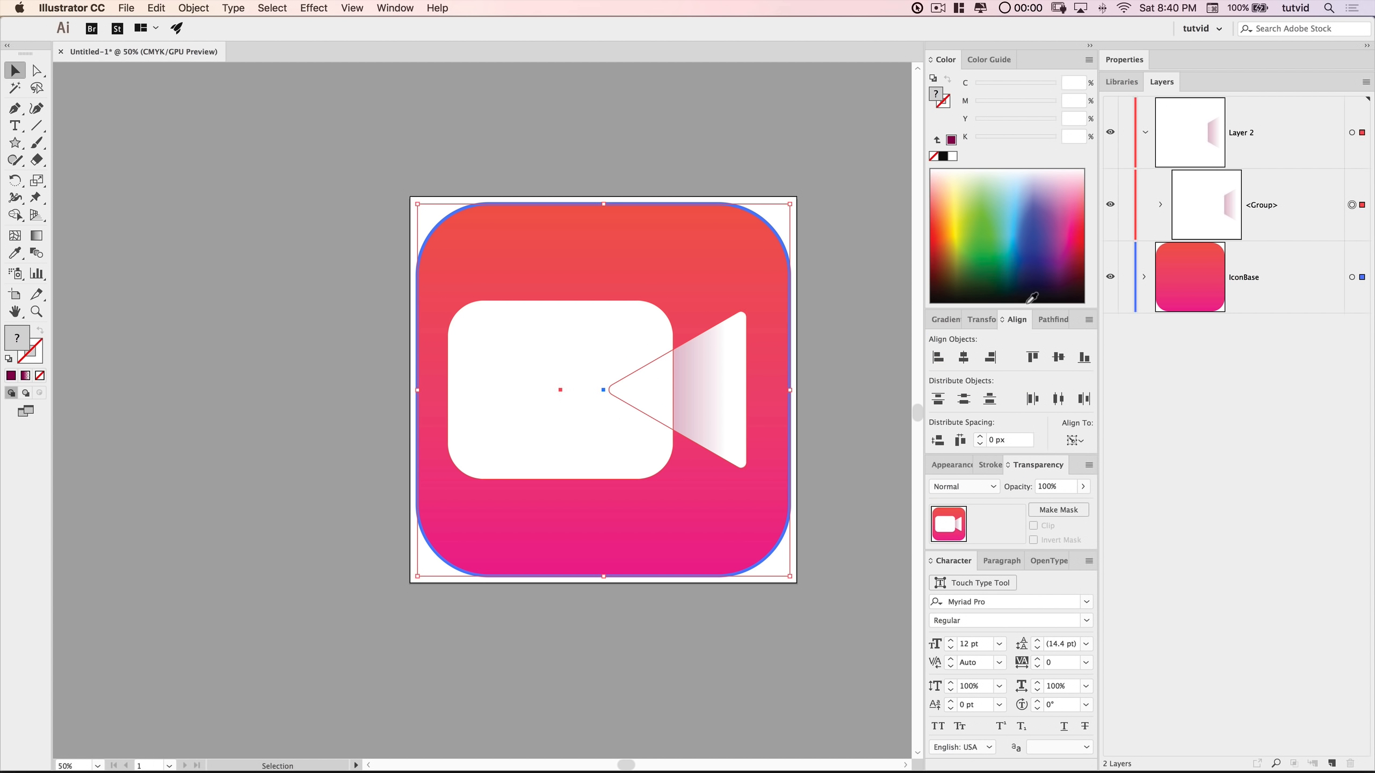
click(1082, 440)
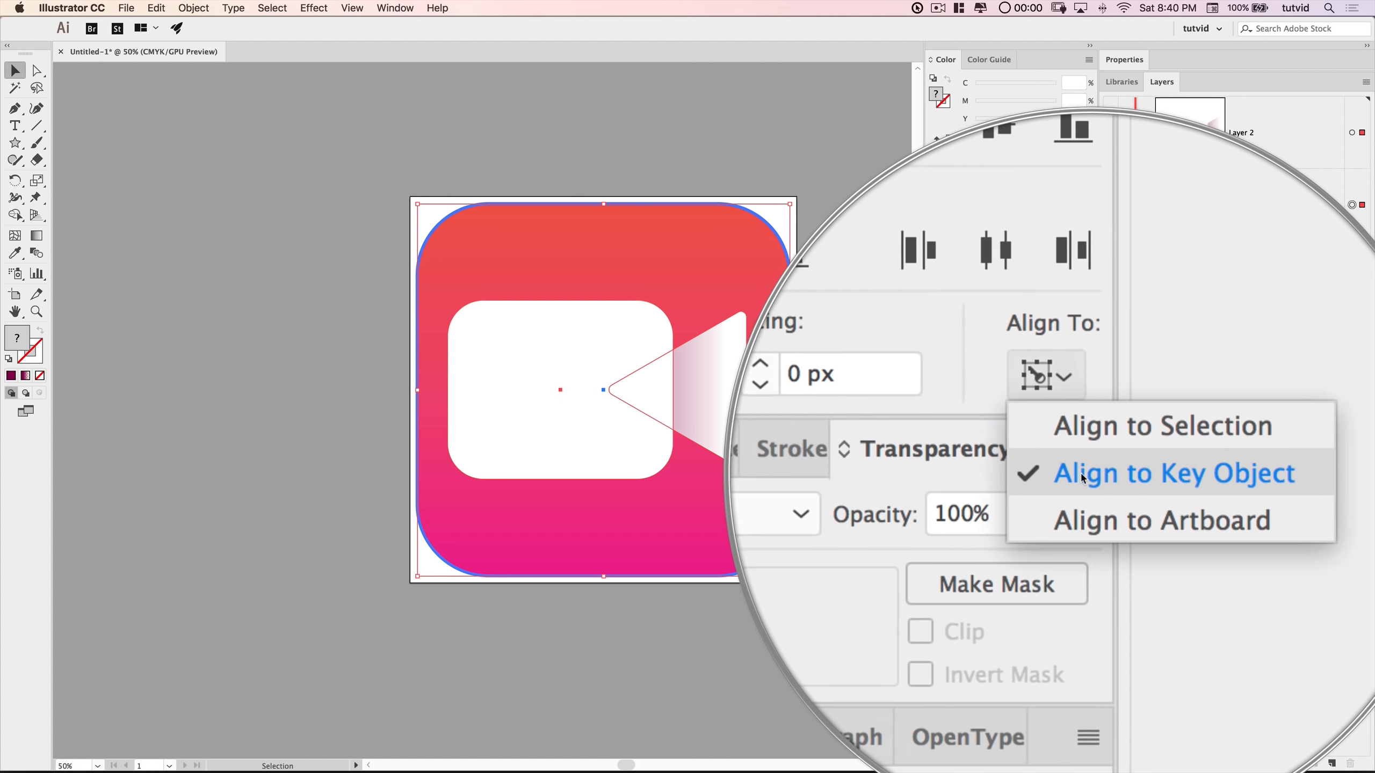
click(1107, 476)
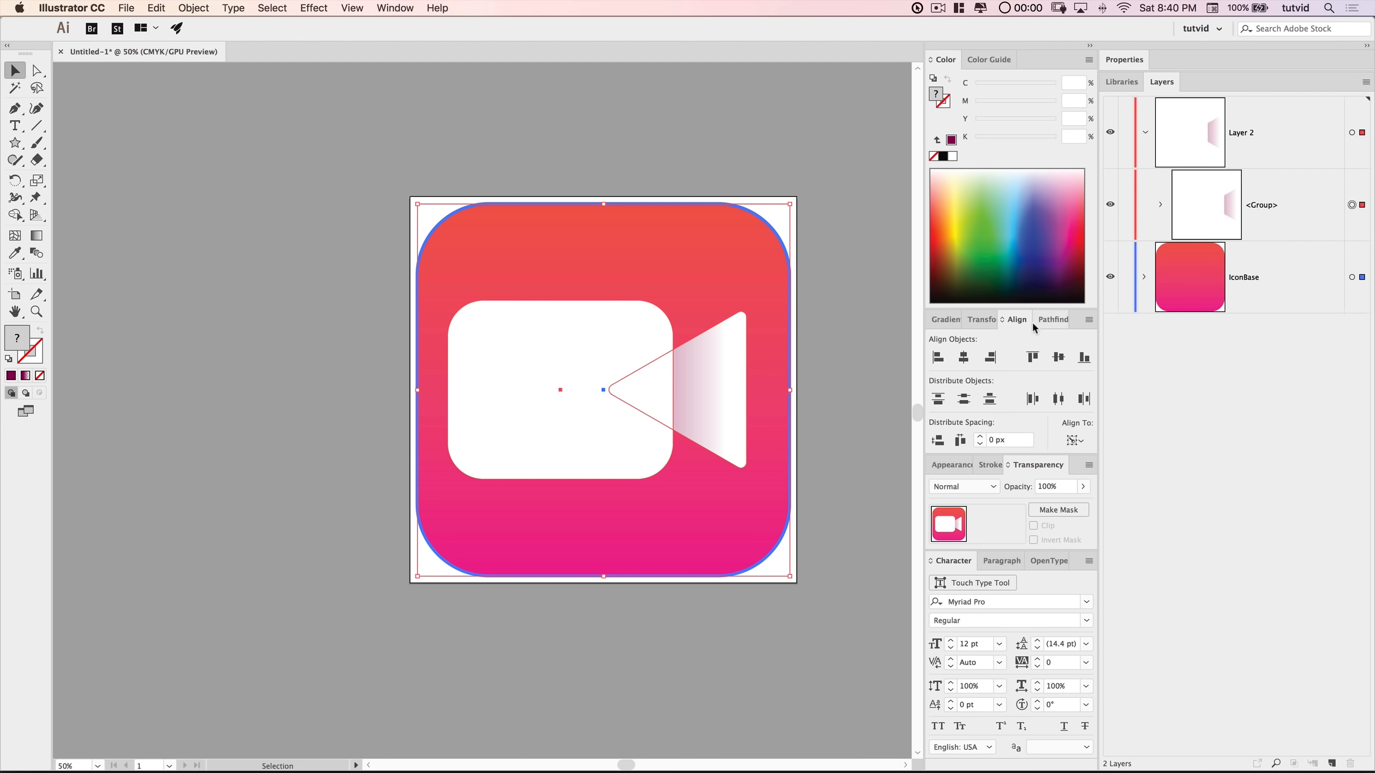
click(964, 358)
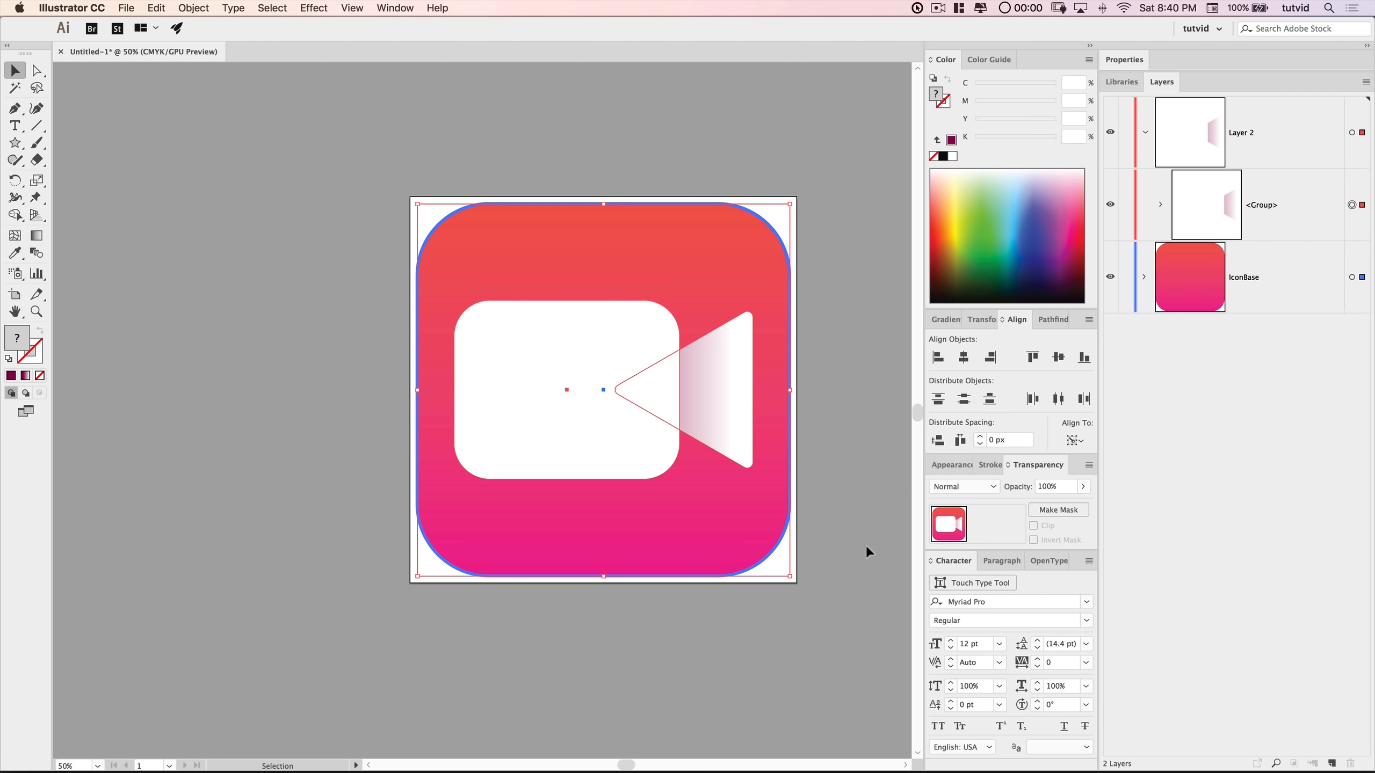
click(872, 586)
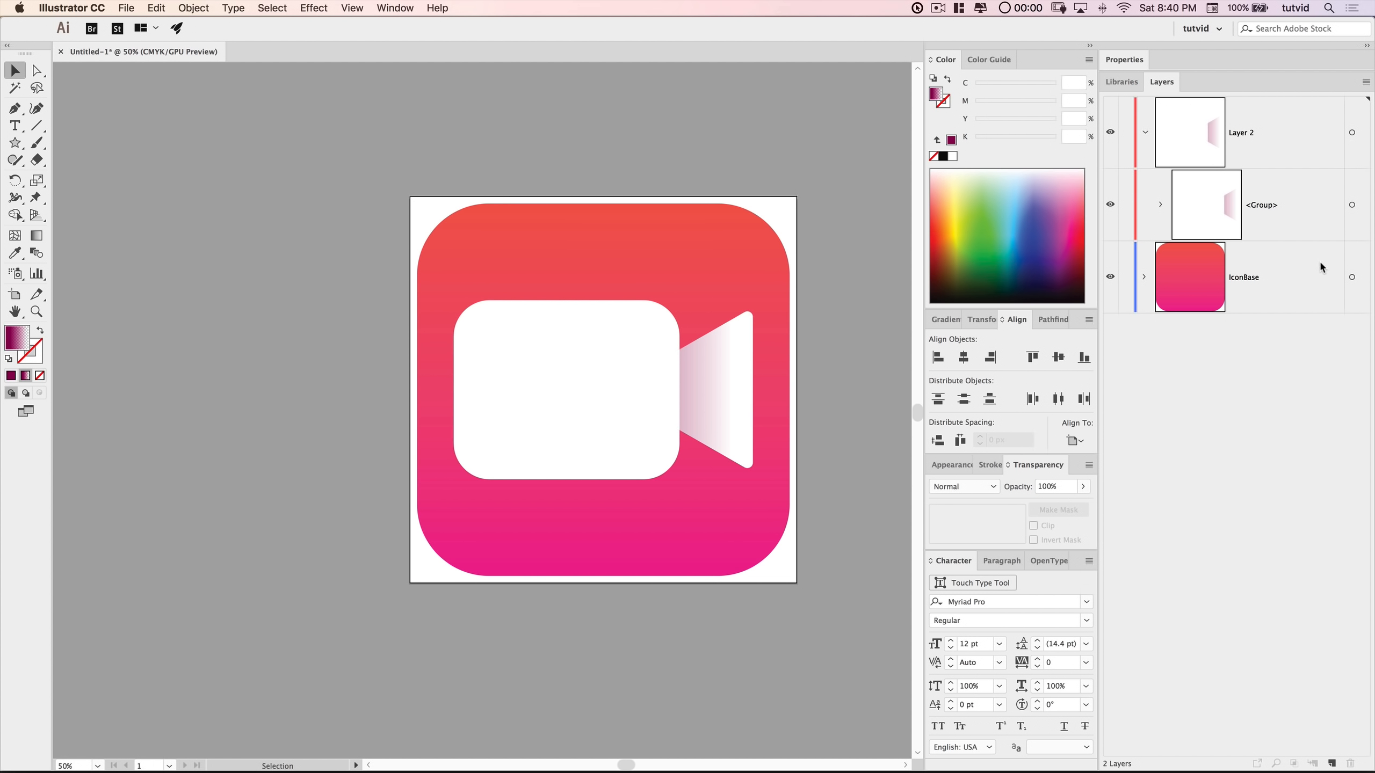
- Lock the IconBase layer, ungroup the camera shapes, and deselect them
click(1126, 278)
click(571, 384)
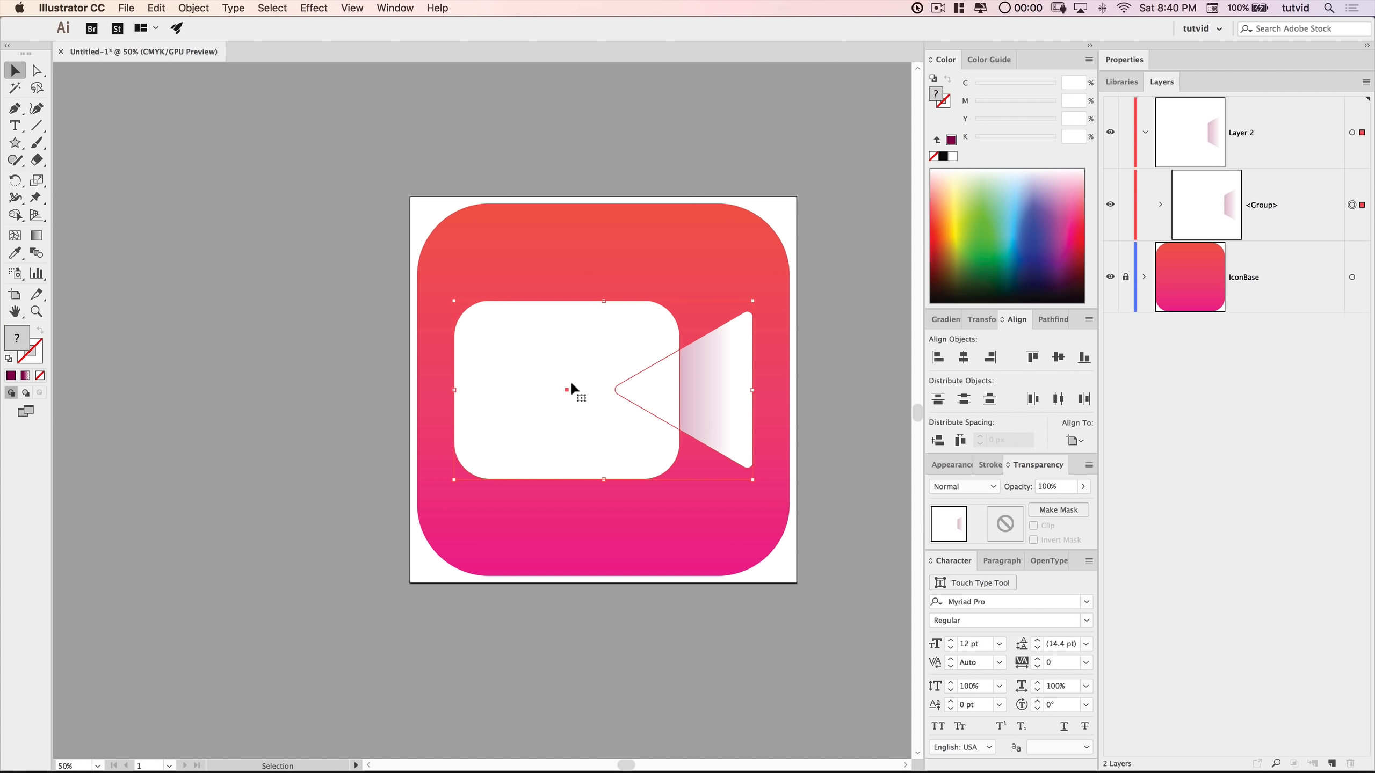
click(190, 11)
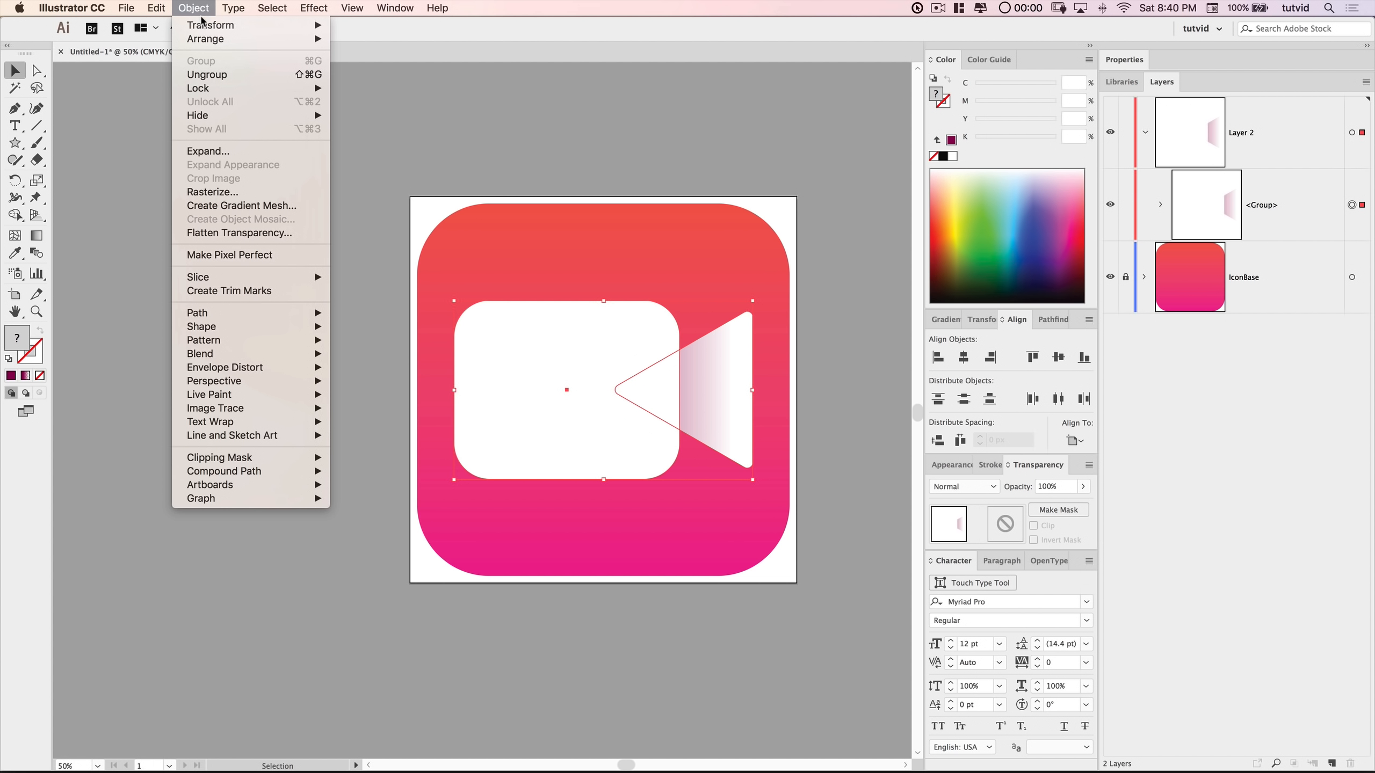
click(228, 75)
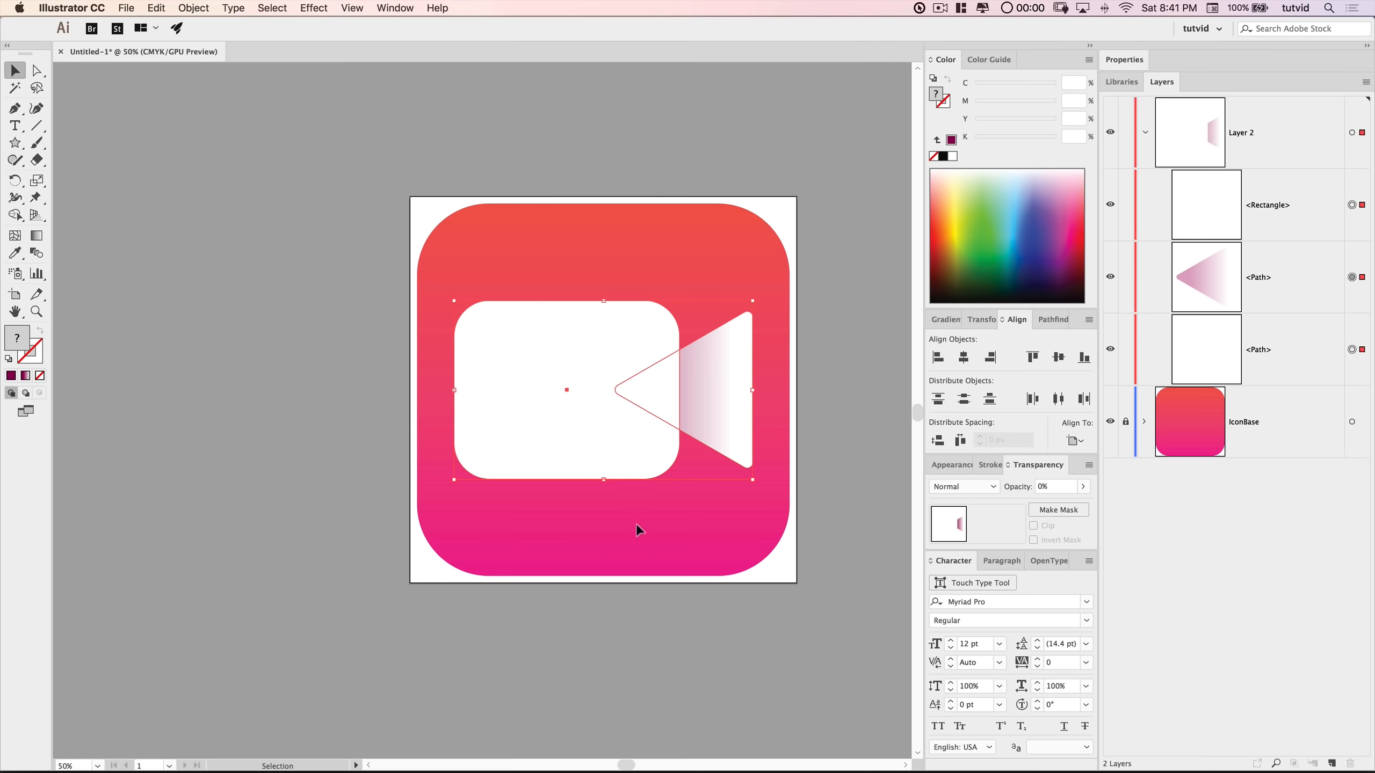
click(558, 640)
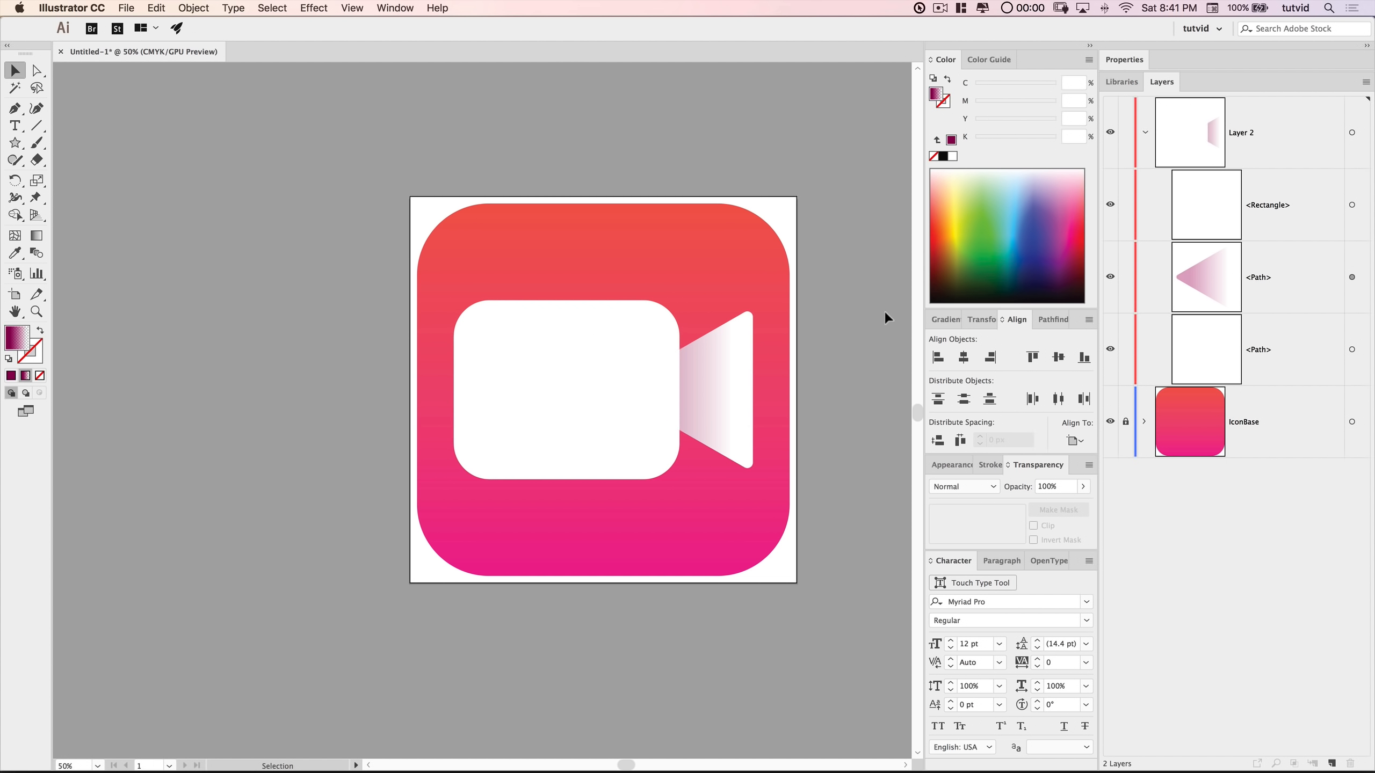
- Set the fill to solid yellow (C 0, M 0, Y 100, K 0) and choose the Ellipse tool
click(10, 376)
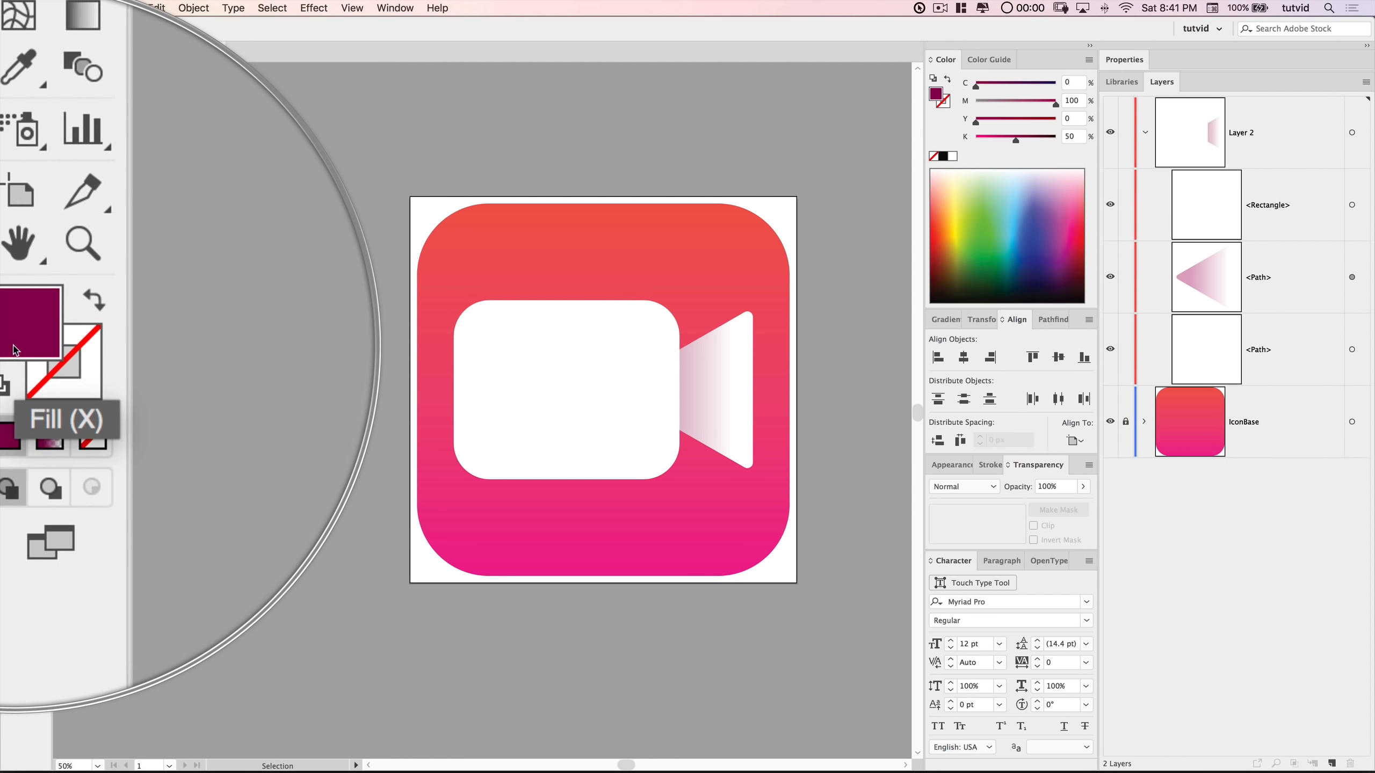
drag(1017, 120, 1115, 126)
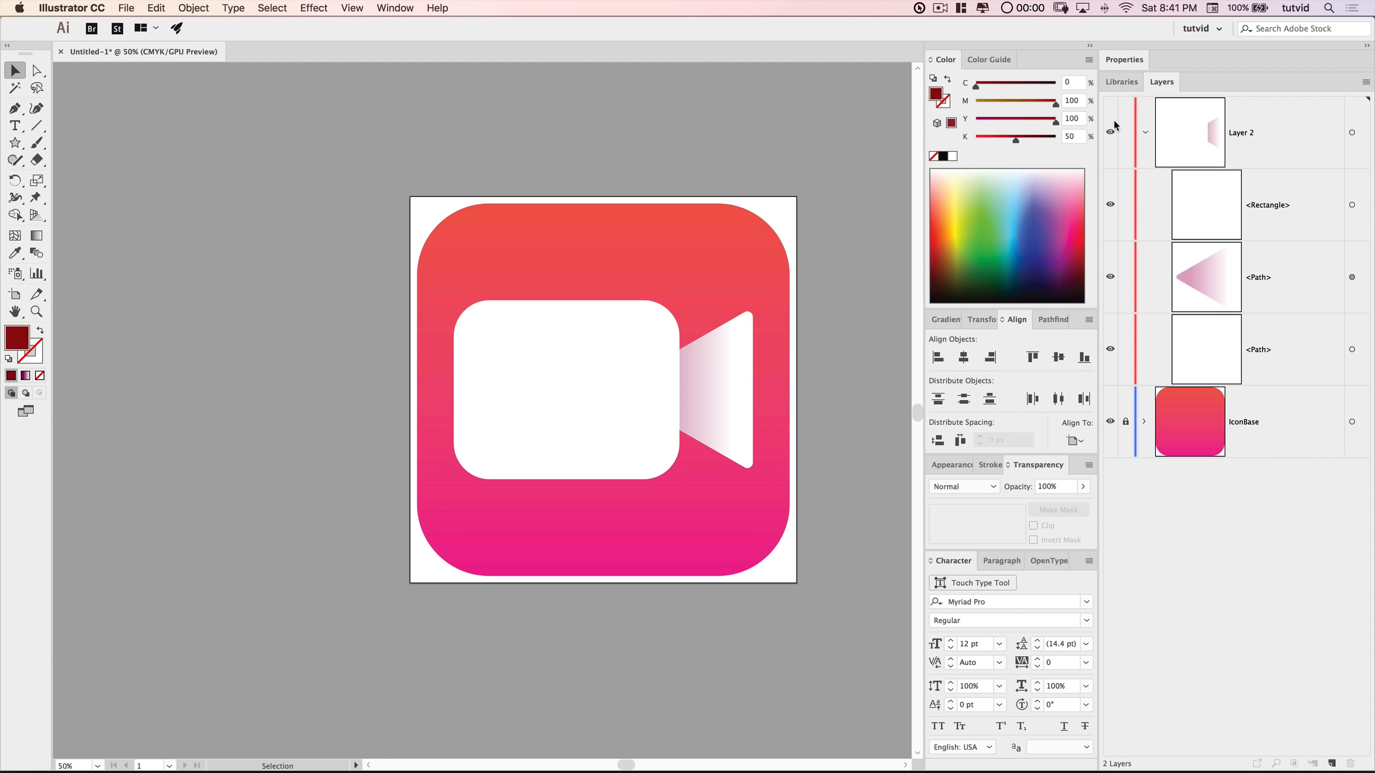
drag(967, 142, 919, 131)
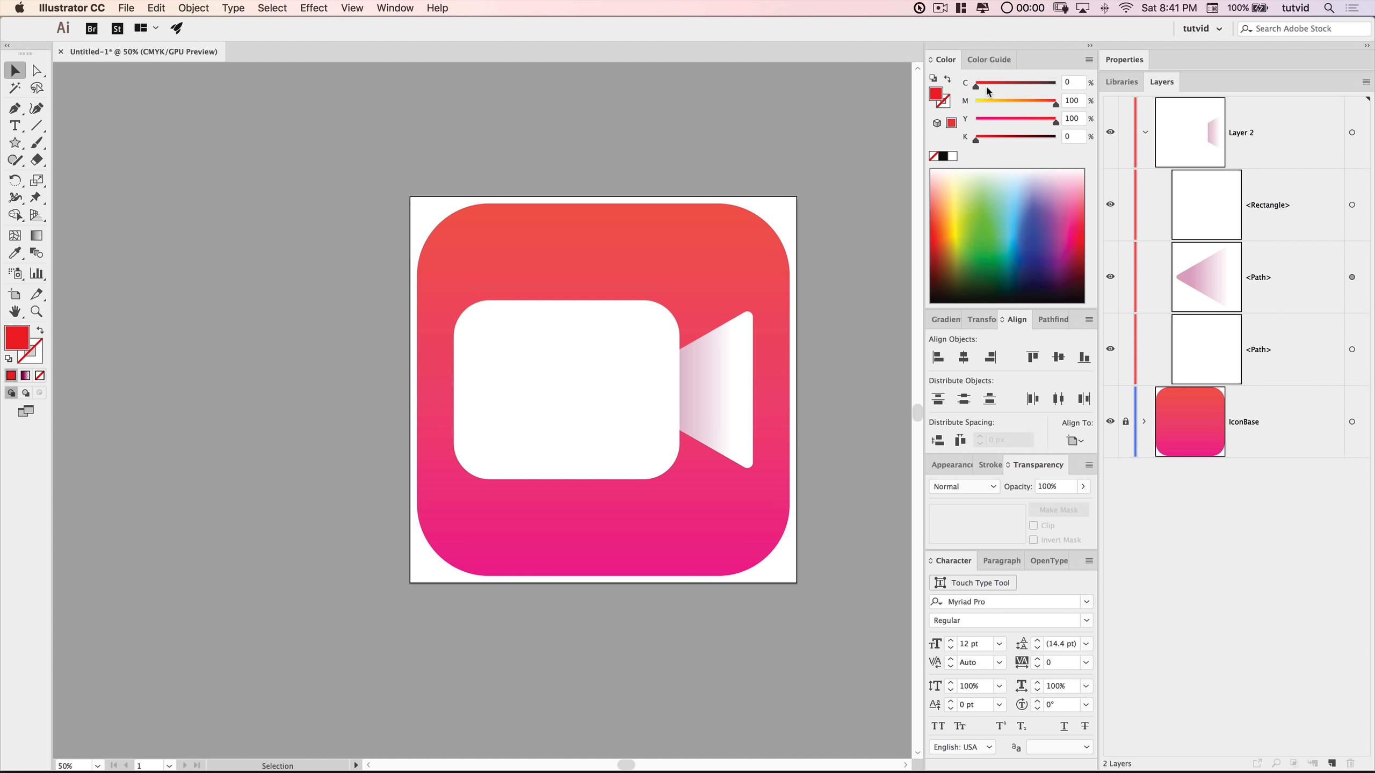
drag(986, 101, 502, 308)
drag(14, 143, 65, 176)
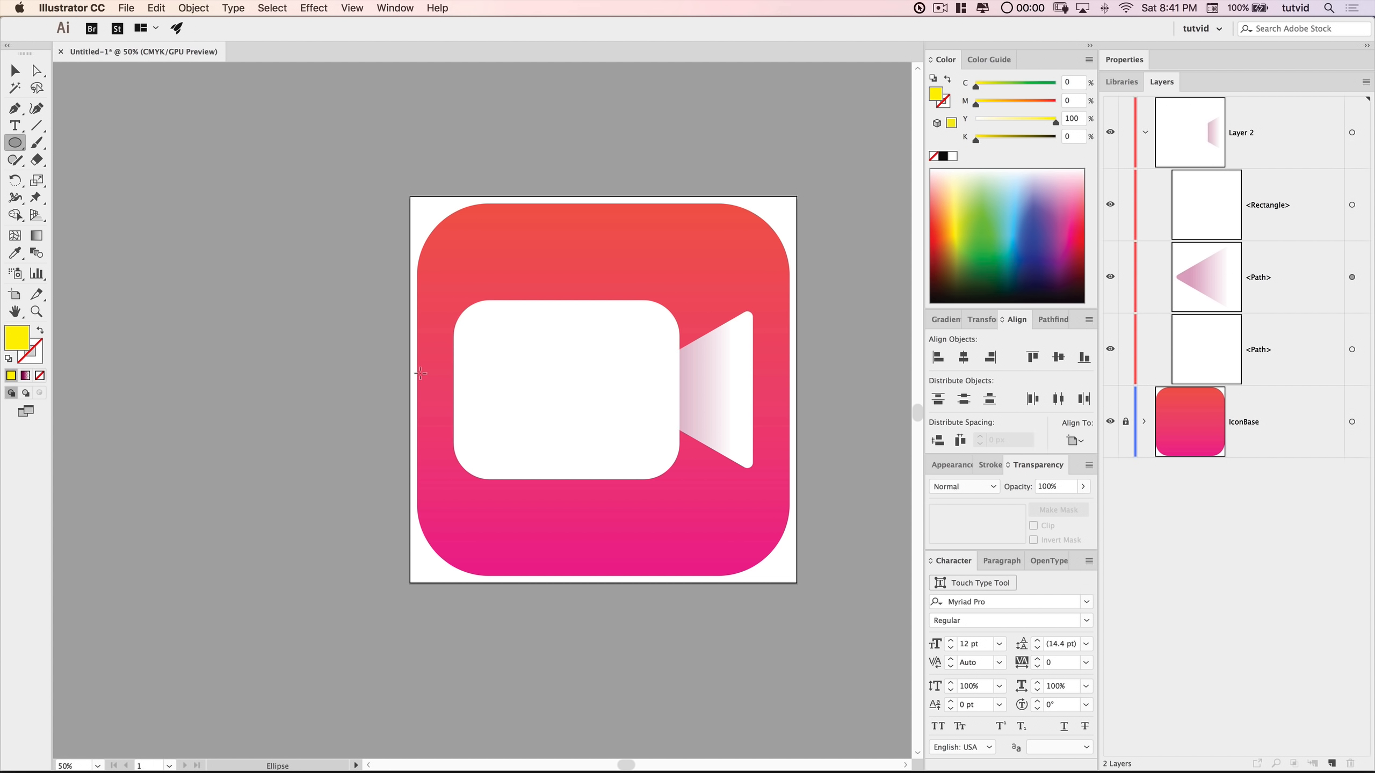
- Create a yellow circle about 150 px in diameter near the artboard's lower-left corner
click(472, 532)
text(100)
key(Tab)
text(100)
key(Return)
key(v)
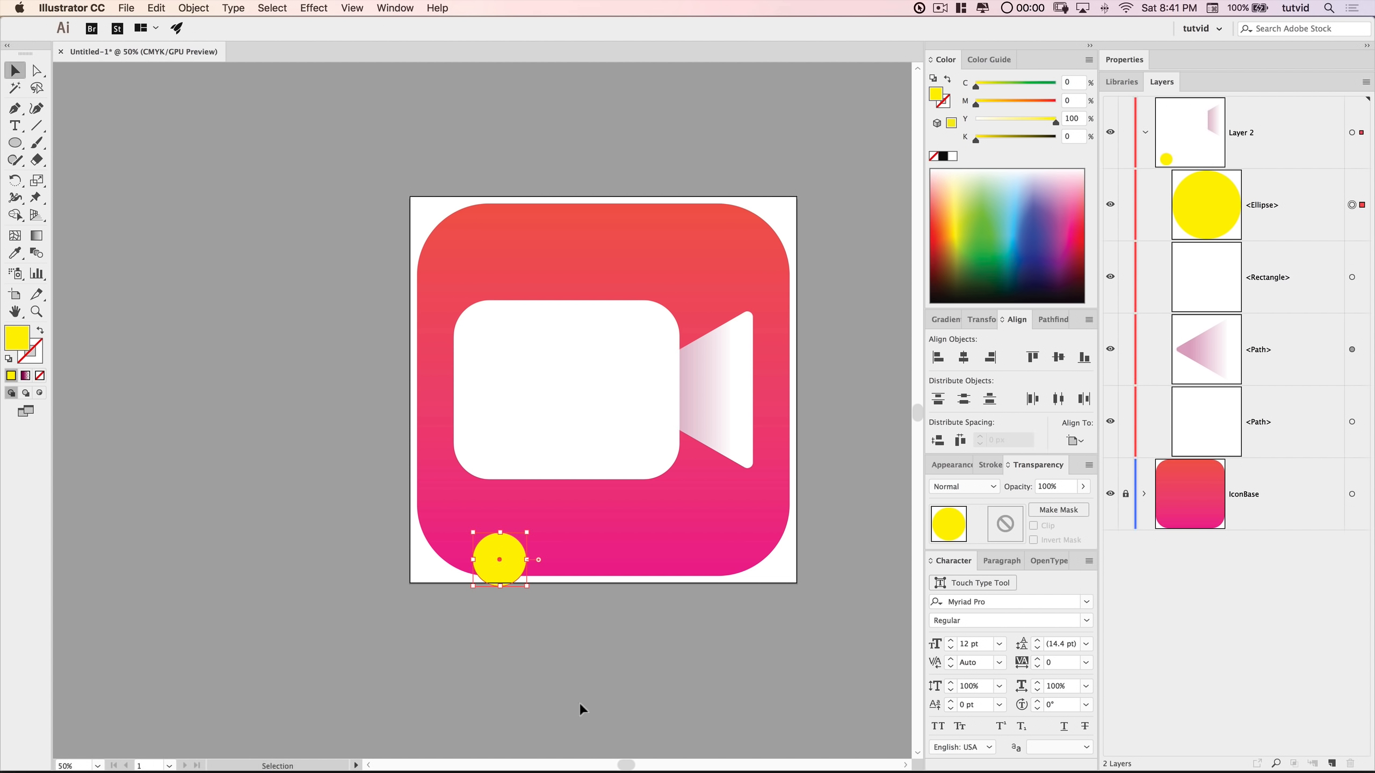
- Move the yellow circle so it sits flush with the lower-left edges of the white rounded rectangle, using Smart Guides
drag(506, 550, 544, 414)
key(z)
click(543, 413)
drag(604, 346, 571, 473)
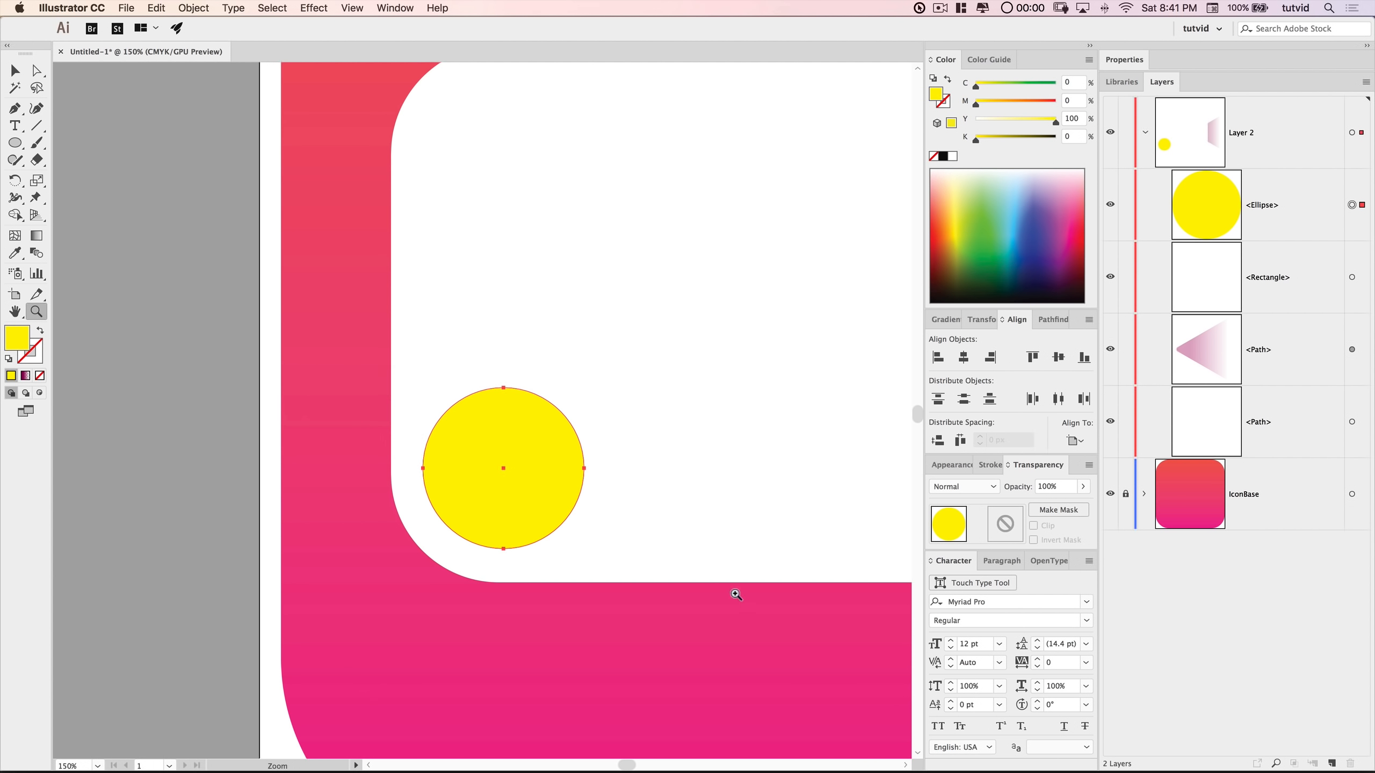
key(v)
drag(545, 448, 539, 447)
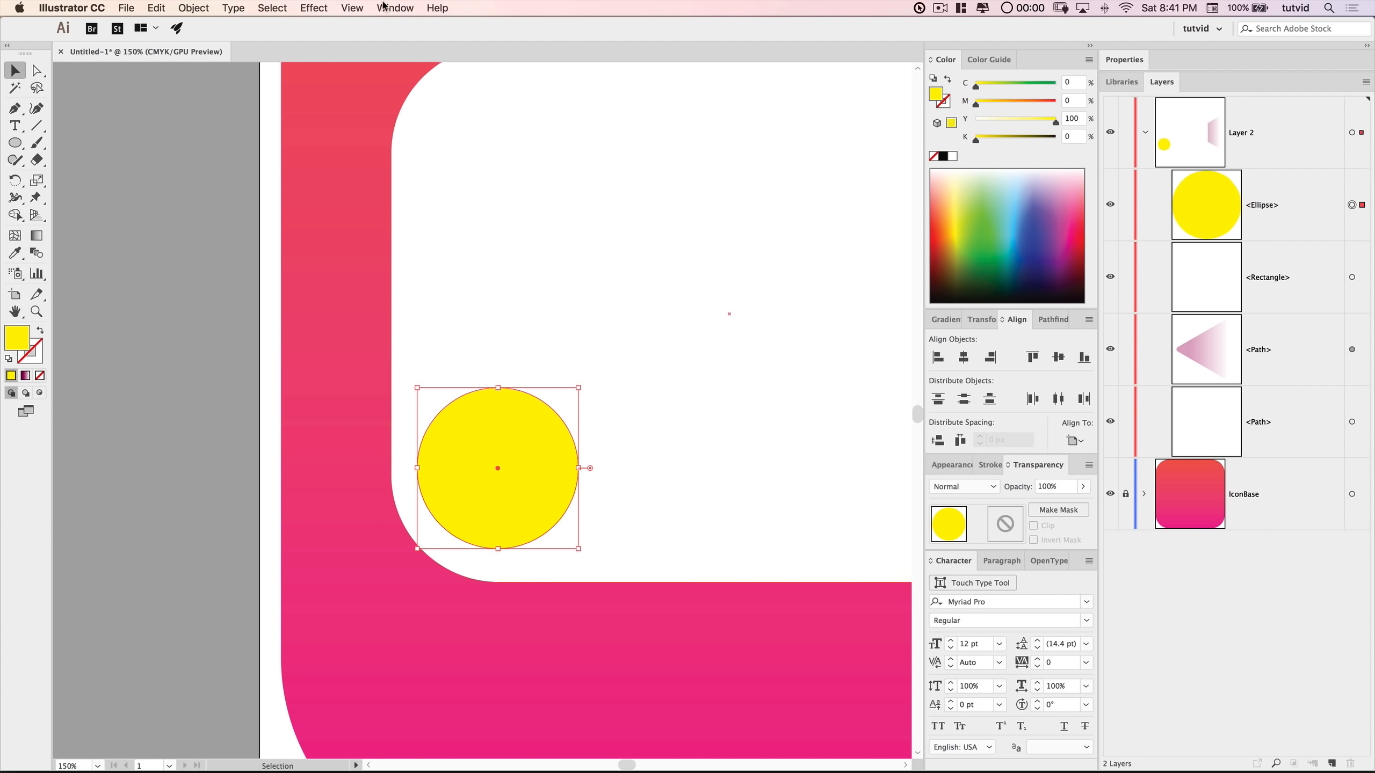
click(351, 8)
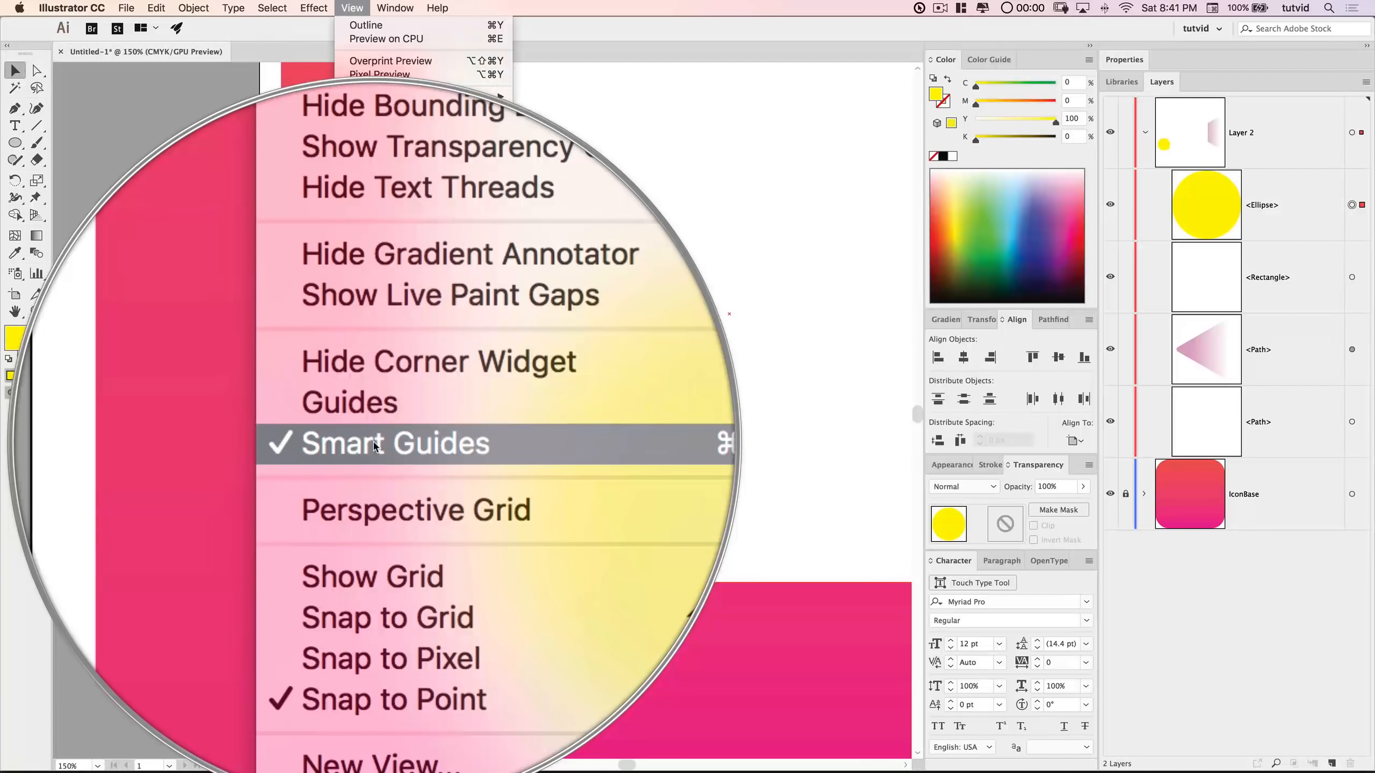
click(842, 463)
drag(511, 430, 484, 463)
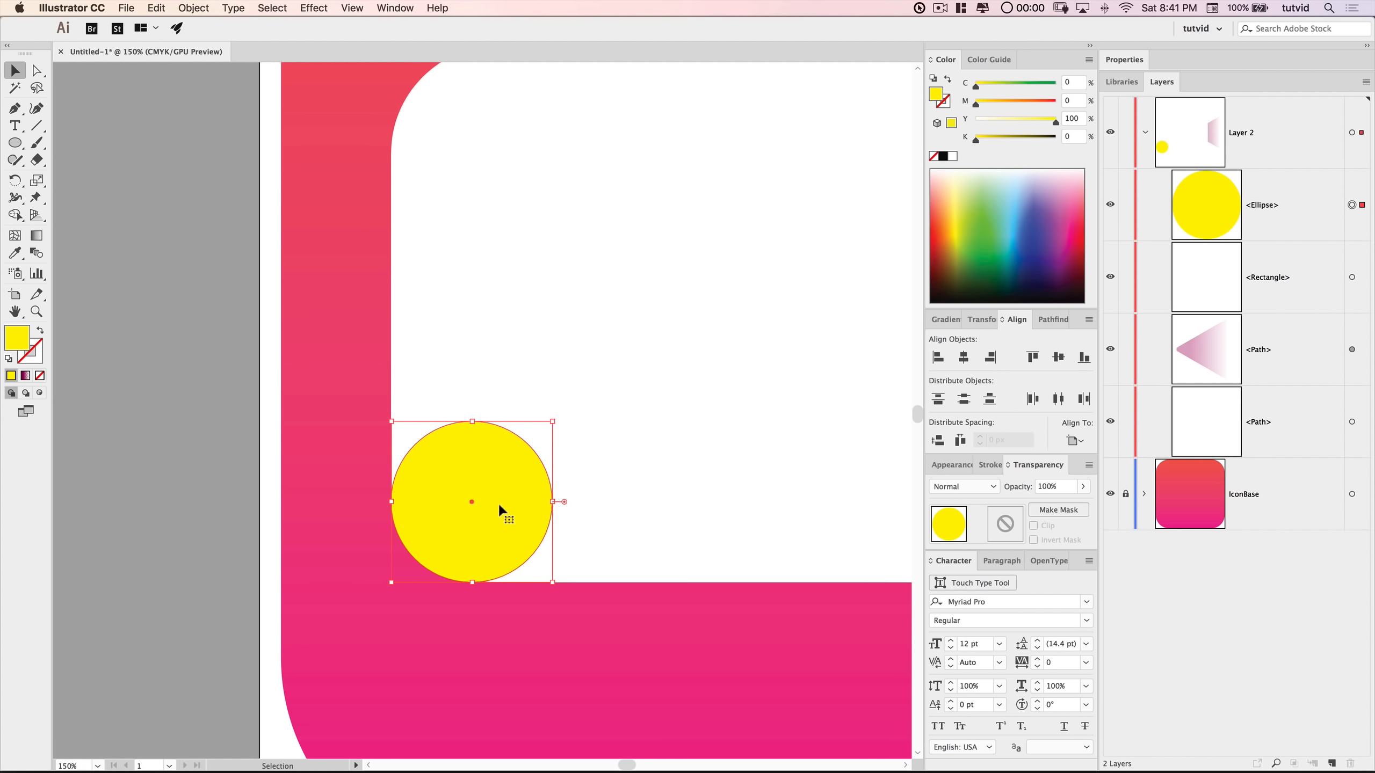
- Create a second yellow circle 200 x 200 px, place it flush with the white rectangle's upper-right edges, and deselect
key(super+minus)
key(super+minus)
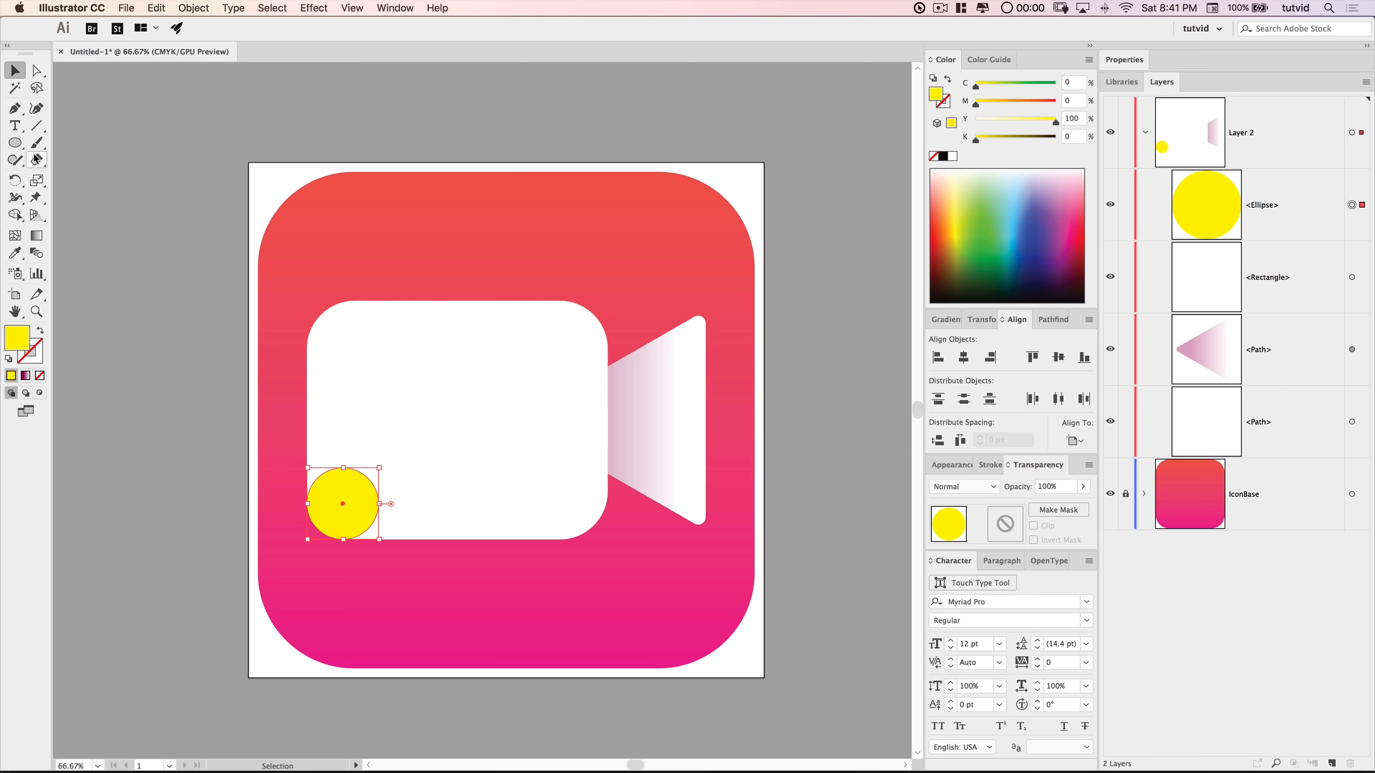
click(21, 143)
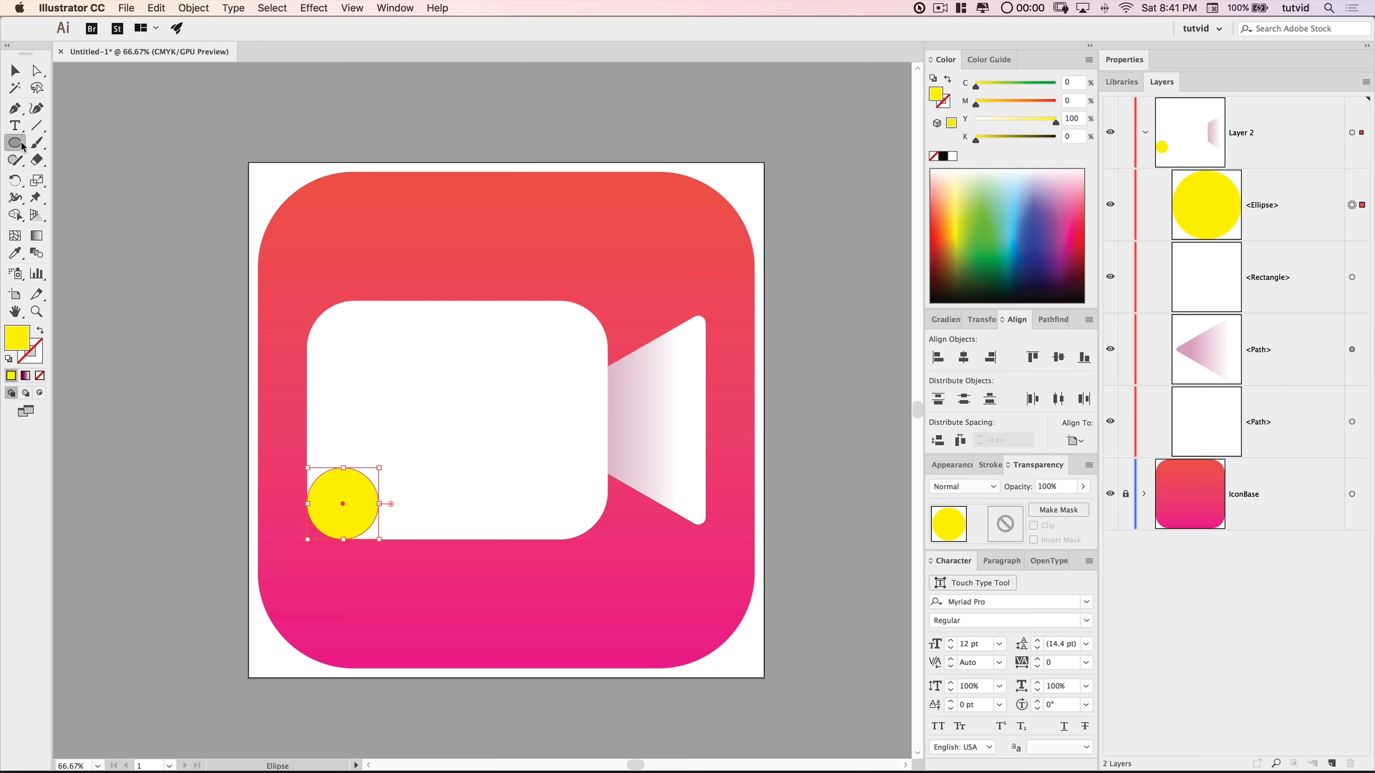
click(495, 358)
text(200)
key(Tab)
text(200)
key(Return)
key(v)
drag(568, 409, 589, 352)
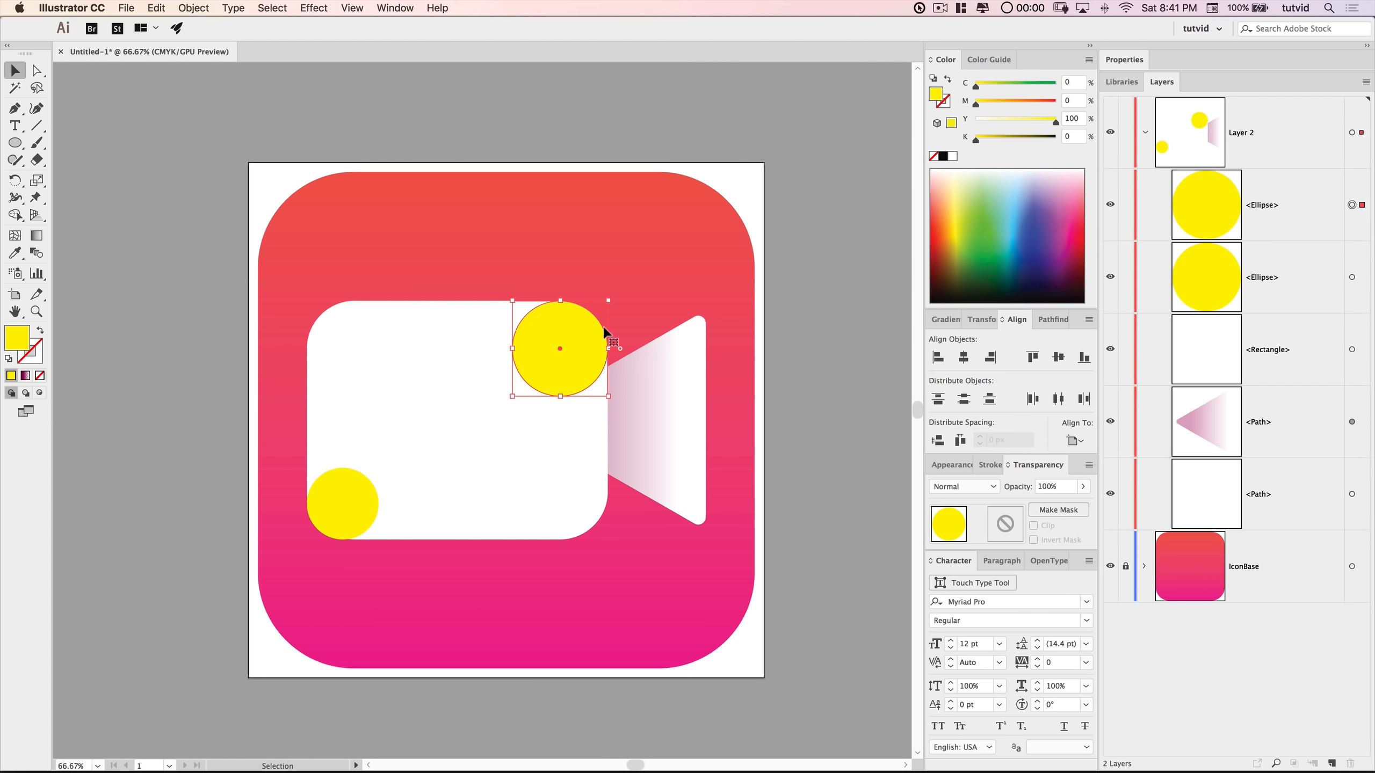
click(195, 342)
- Nudge the larger yellow circle up 20 px and left 10 px so it overhangs the white rectangle's upper edge
key(space)
drag(682, 395, 743, 347)
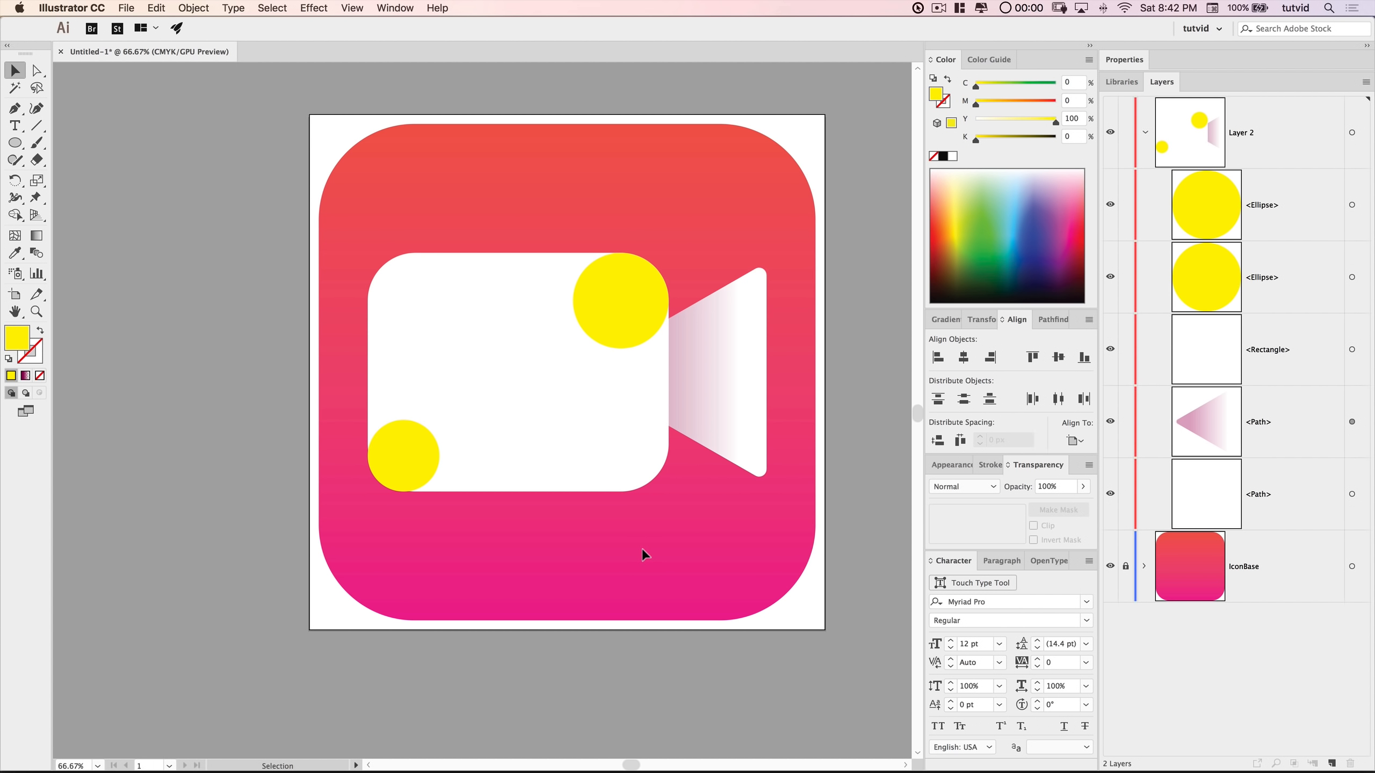
click(623, 282)
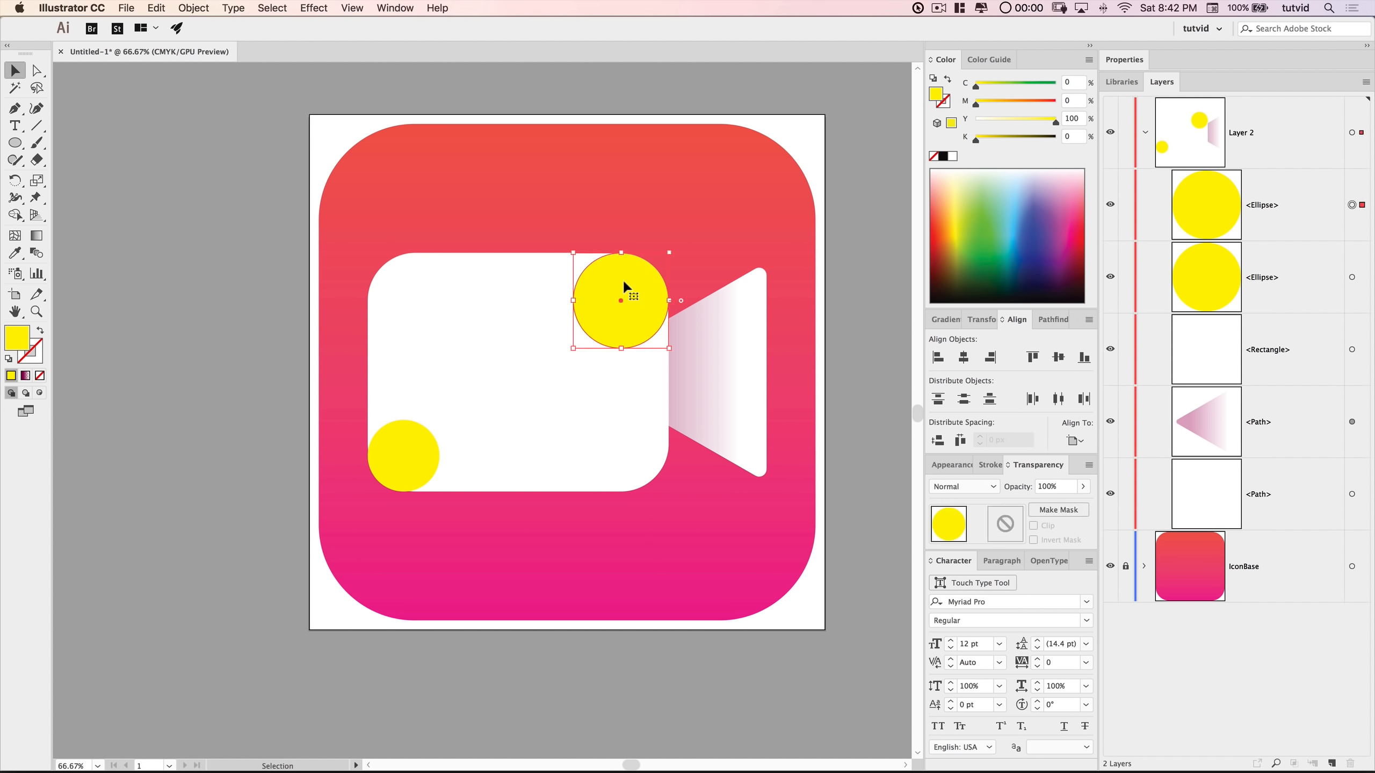
key(shift+Up)
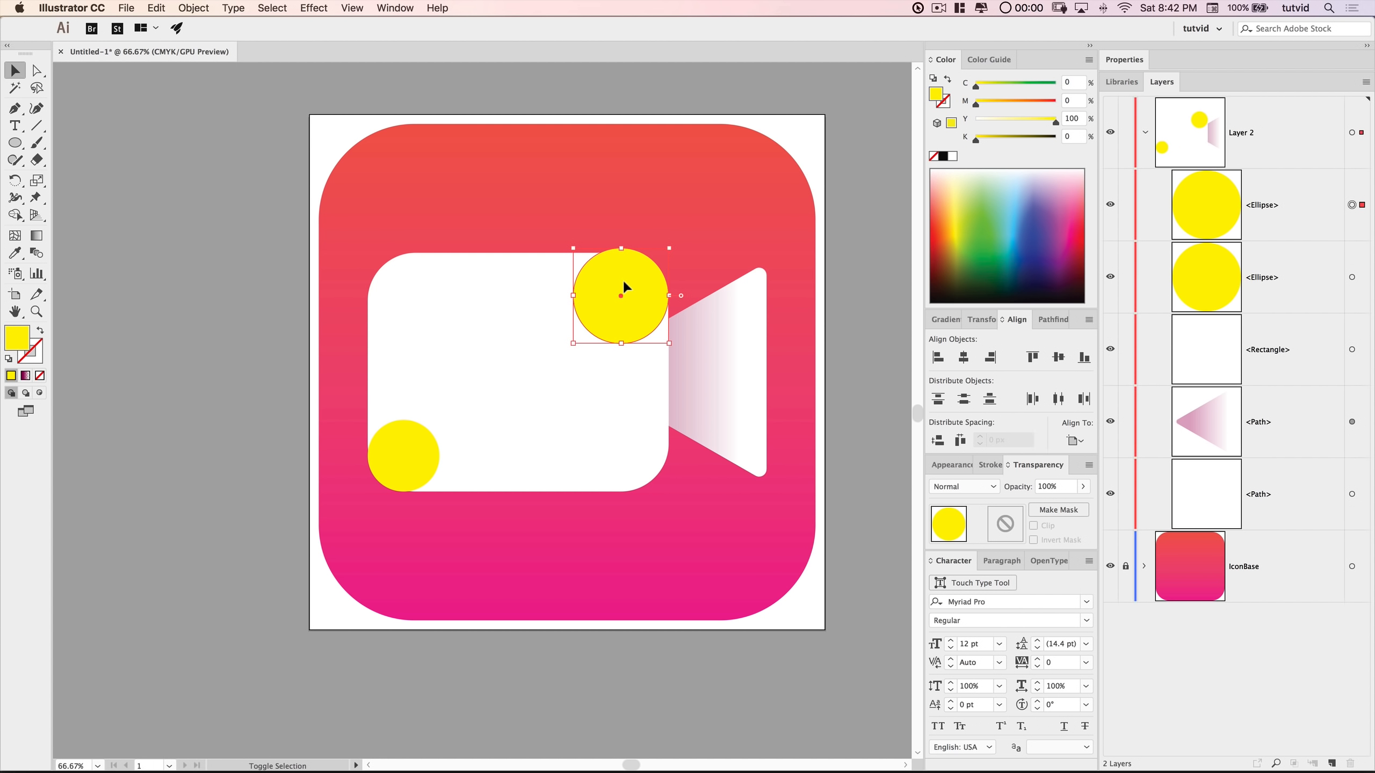
key(shift+Up)
key(shift+Left)
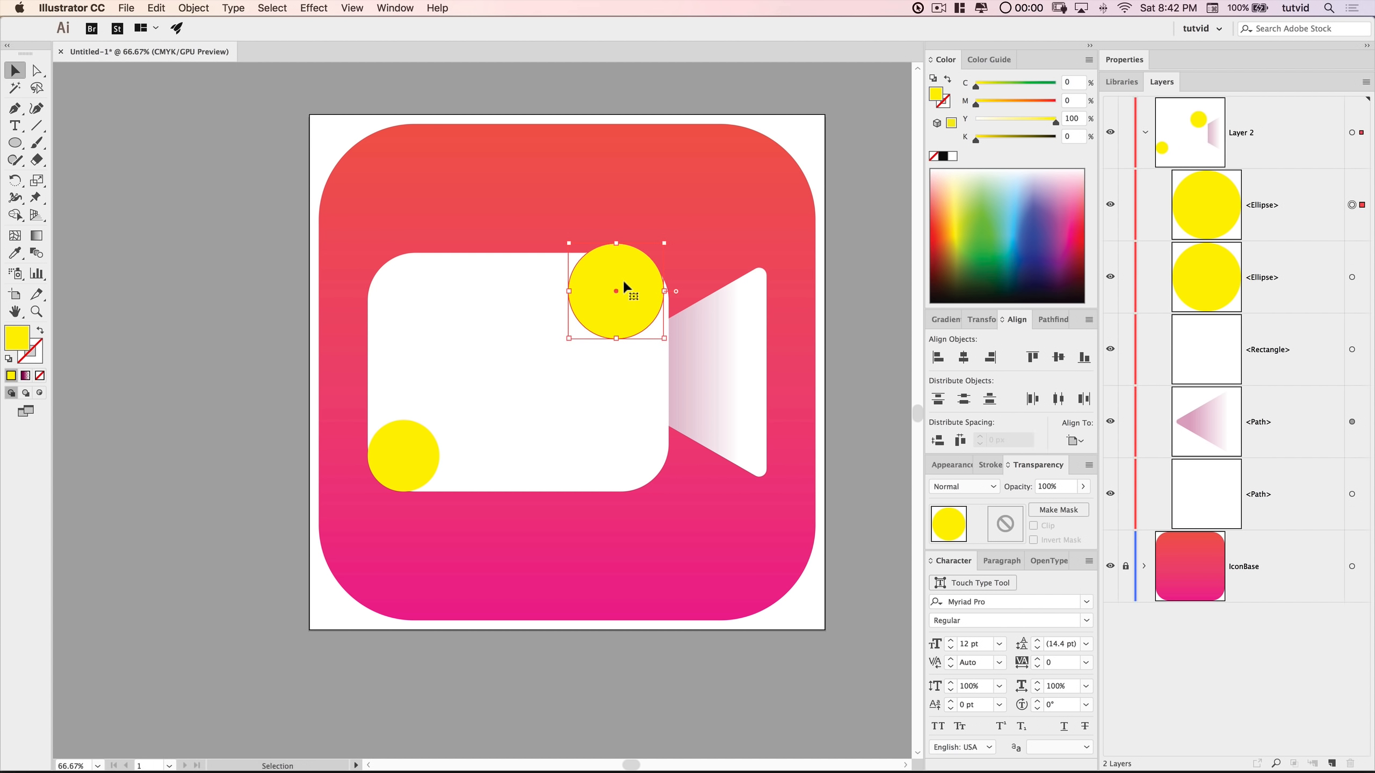
- Nudge the smaller yellow circle up about 30 px and left about 10 px, and deselect it
click(414, 467)
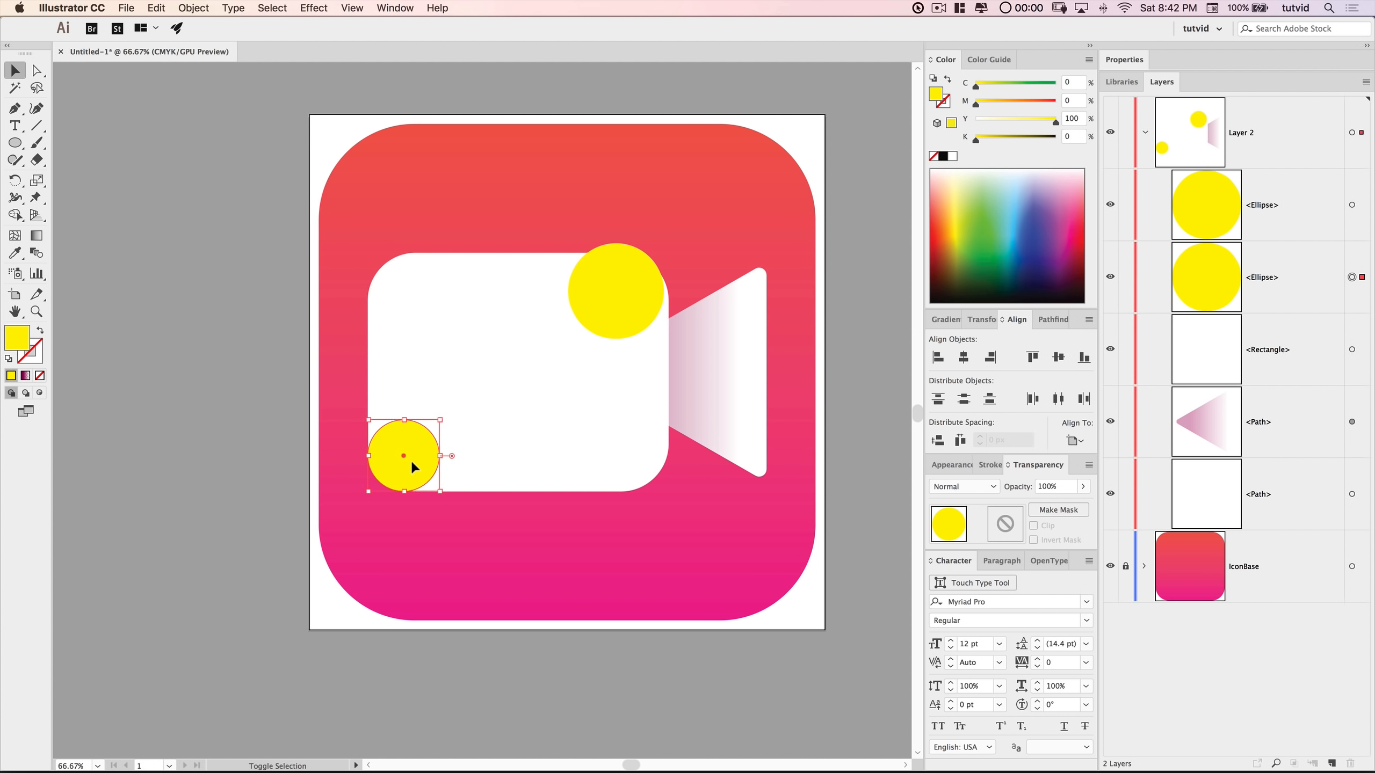
key(shift+Up)
key(shift+Up)
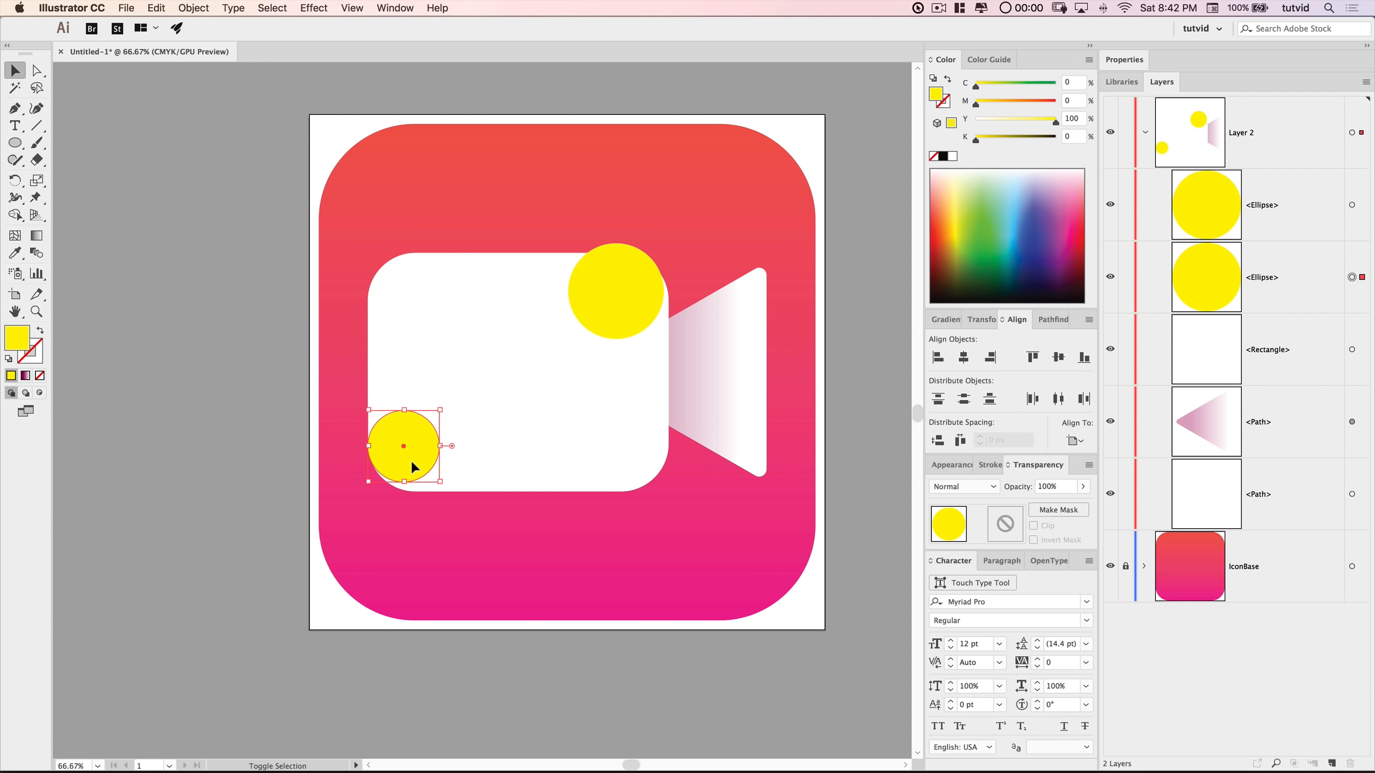
key(Left)
key(Left)
key(Left)
key(Left)
key(Left)
key(Left)
key(Left)
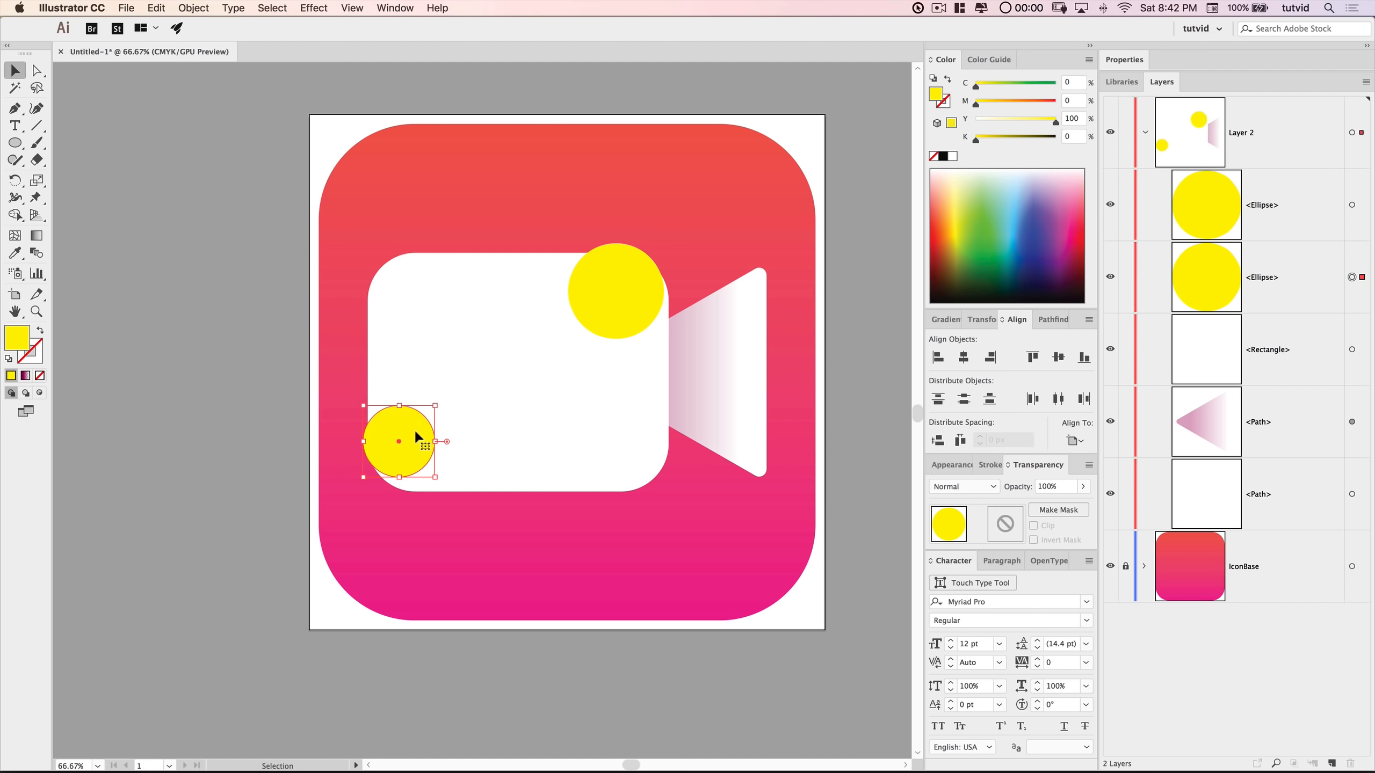
click(190, 546)
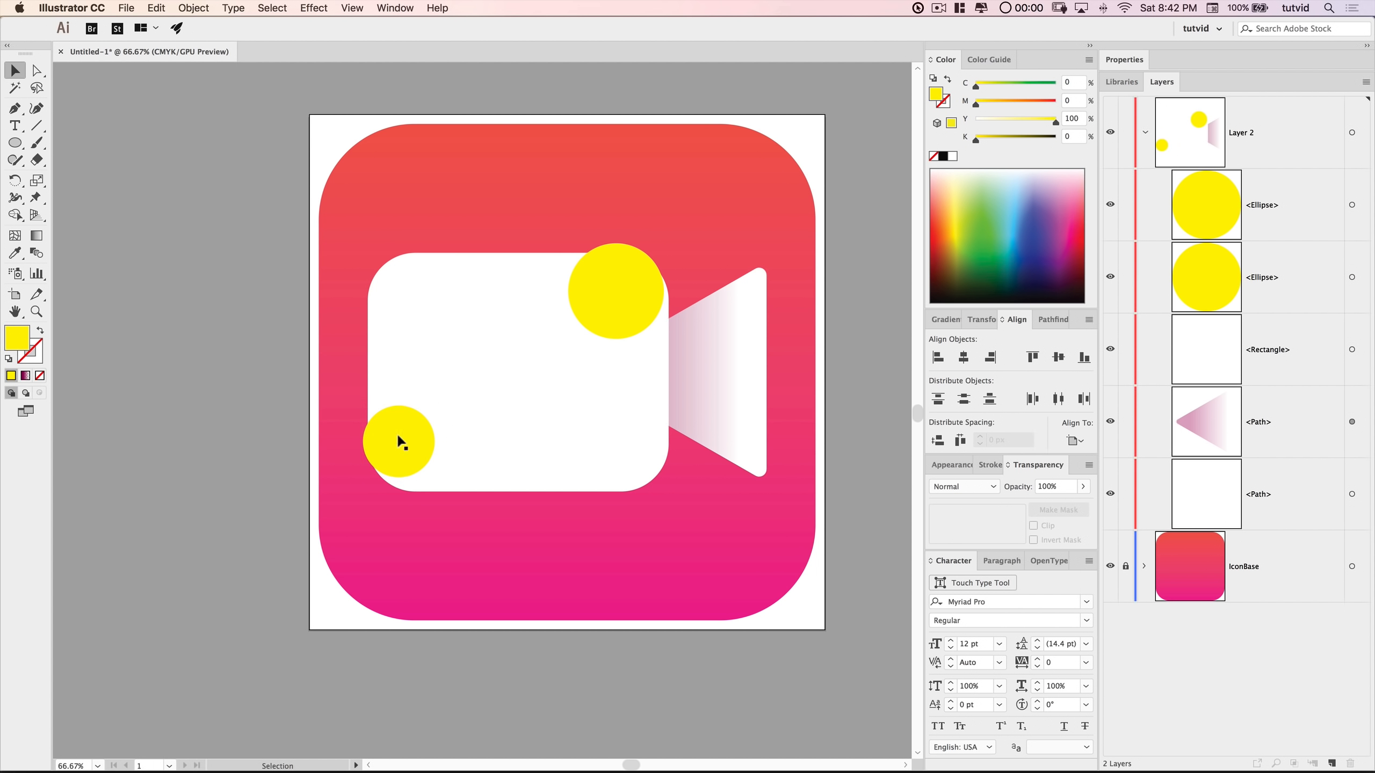
- Select both yellow circles and set the blend options to Specified Steps with 300 steps
click(419, 436)
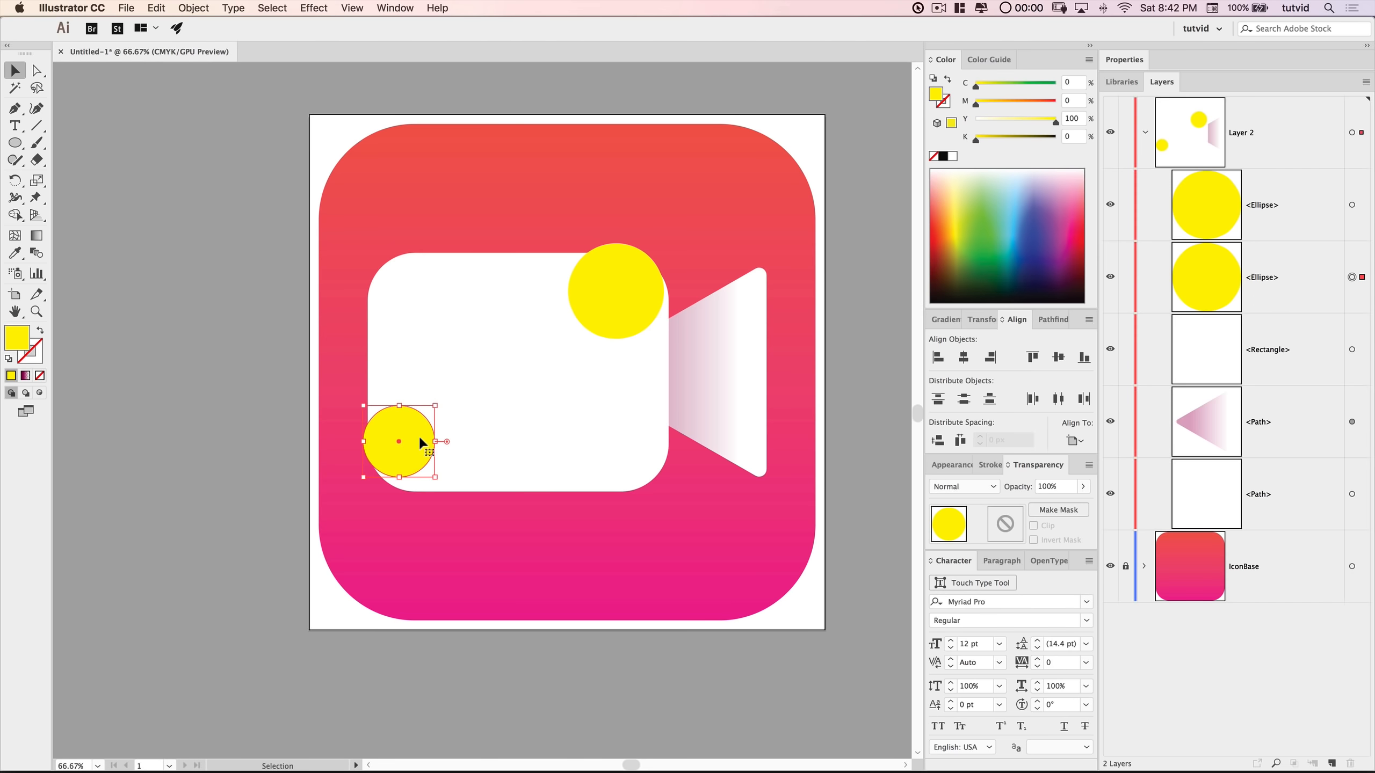
shift+click(625, 301)
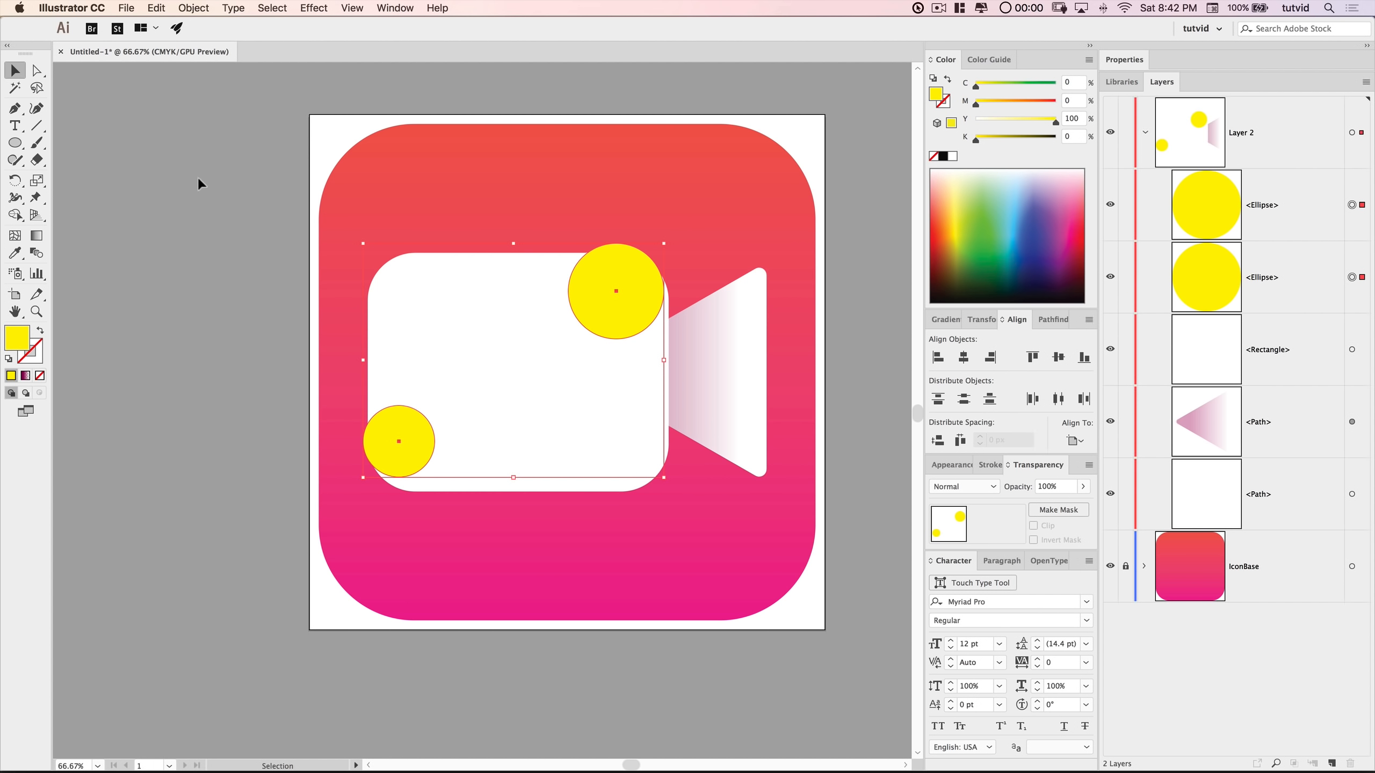
click(193, 7)
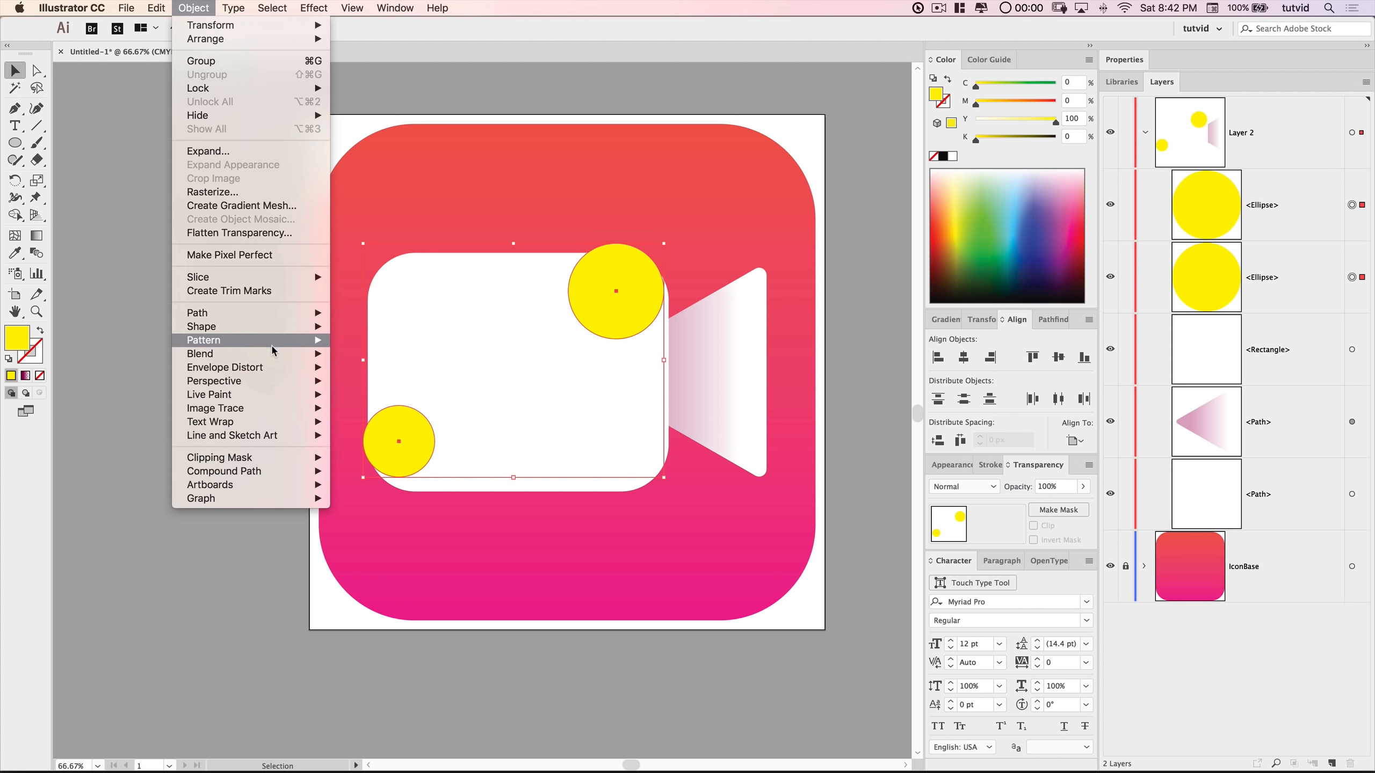
mouse_move(264, 355)
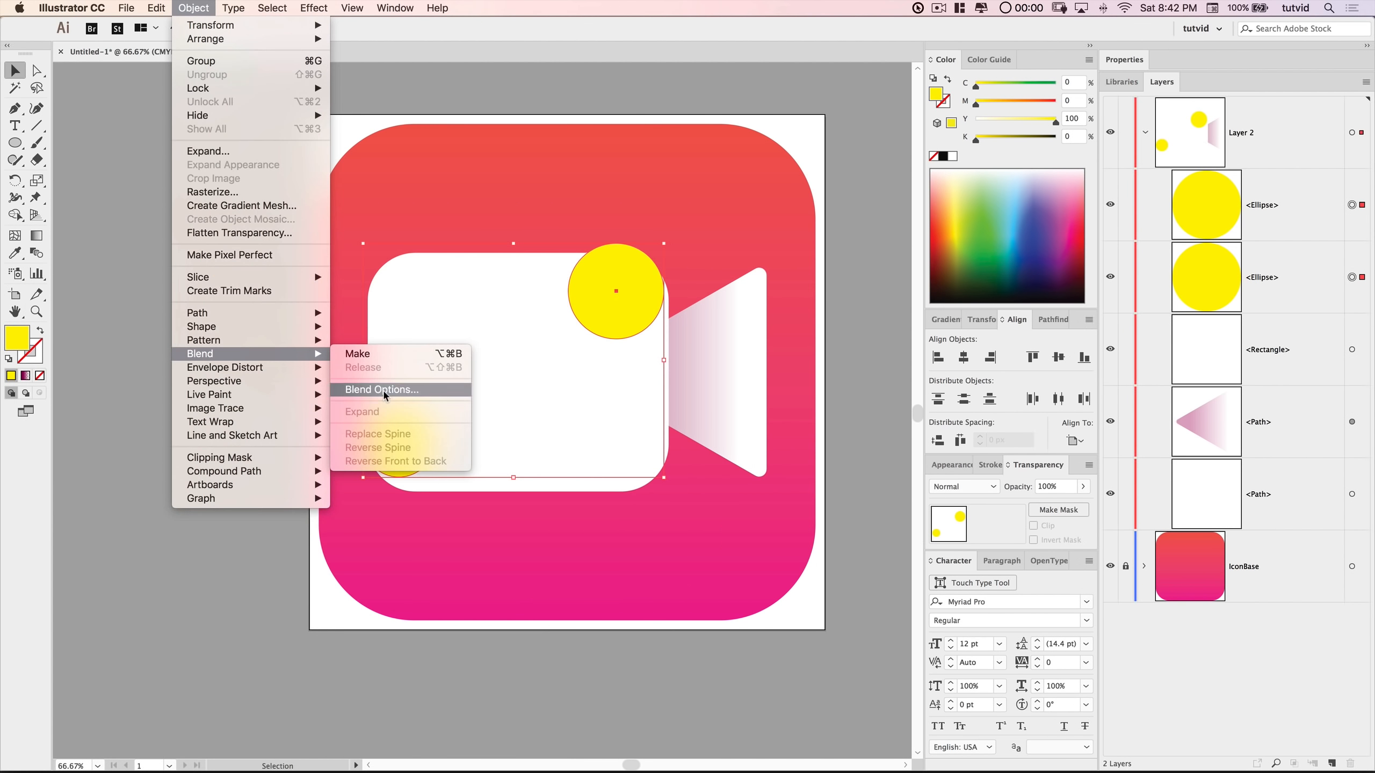
click(383, 392)
drag(150, 63, 751, 340)
click(715, 371)
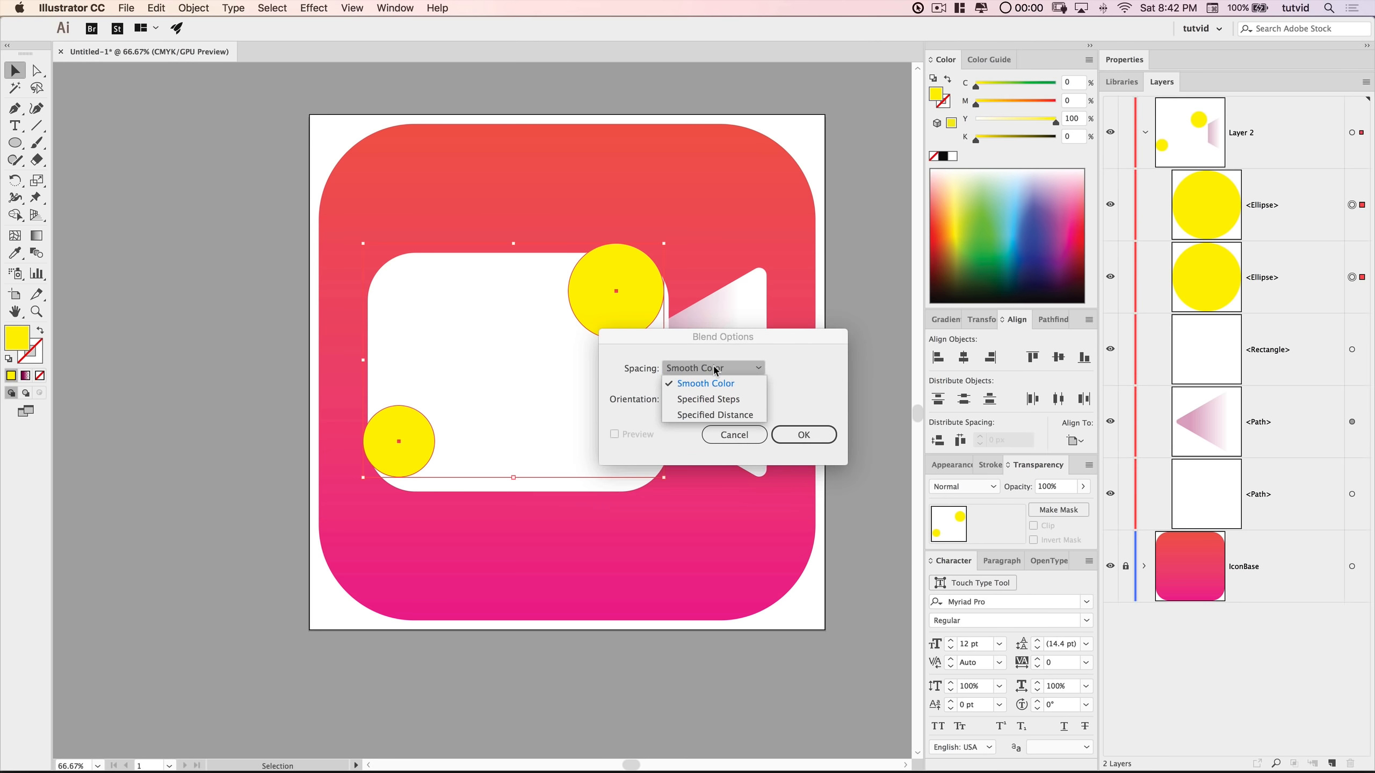
click(710, 400)
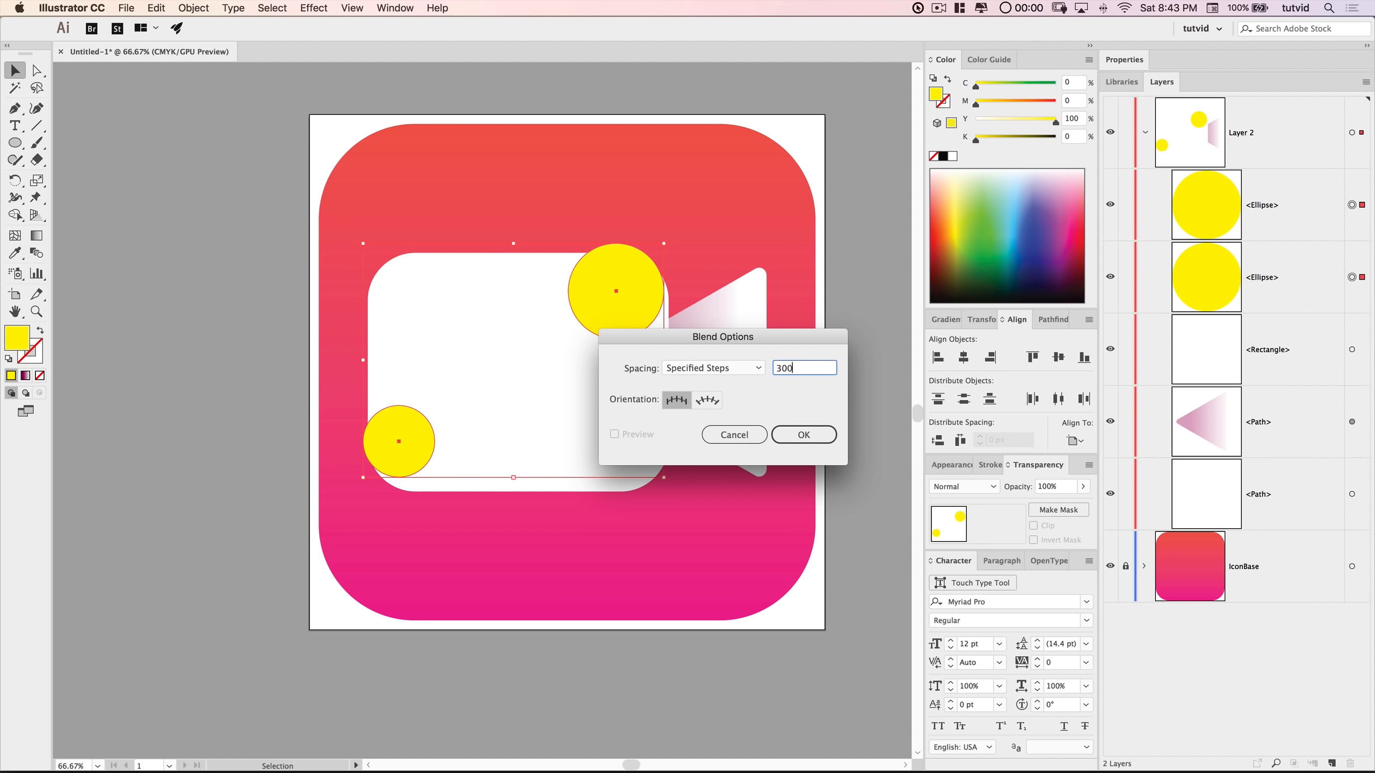
key(Return)
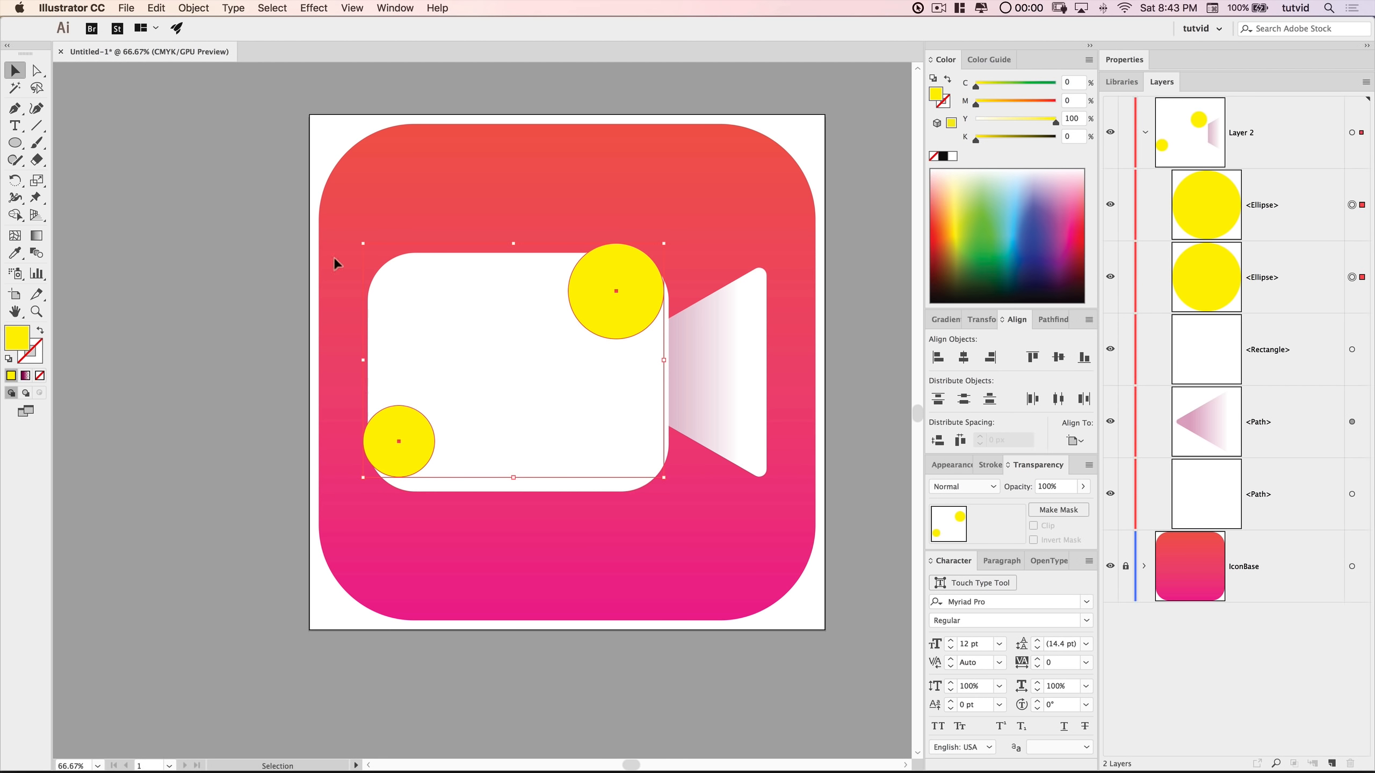
- Make a blend between the two yellow circles and deselect it
click(205, 12)
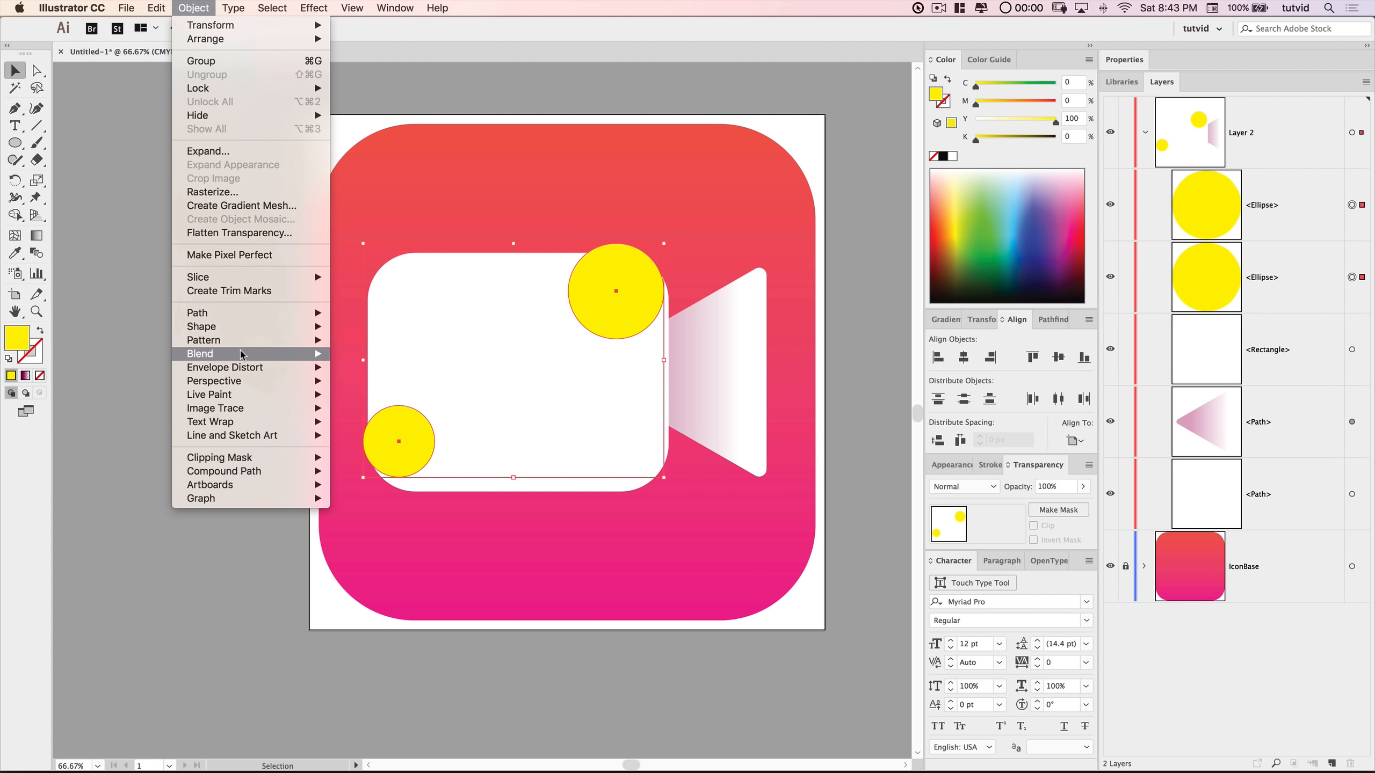
mouse_move(243, 355)
click(358, 353)
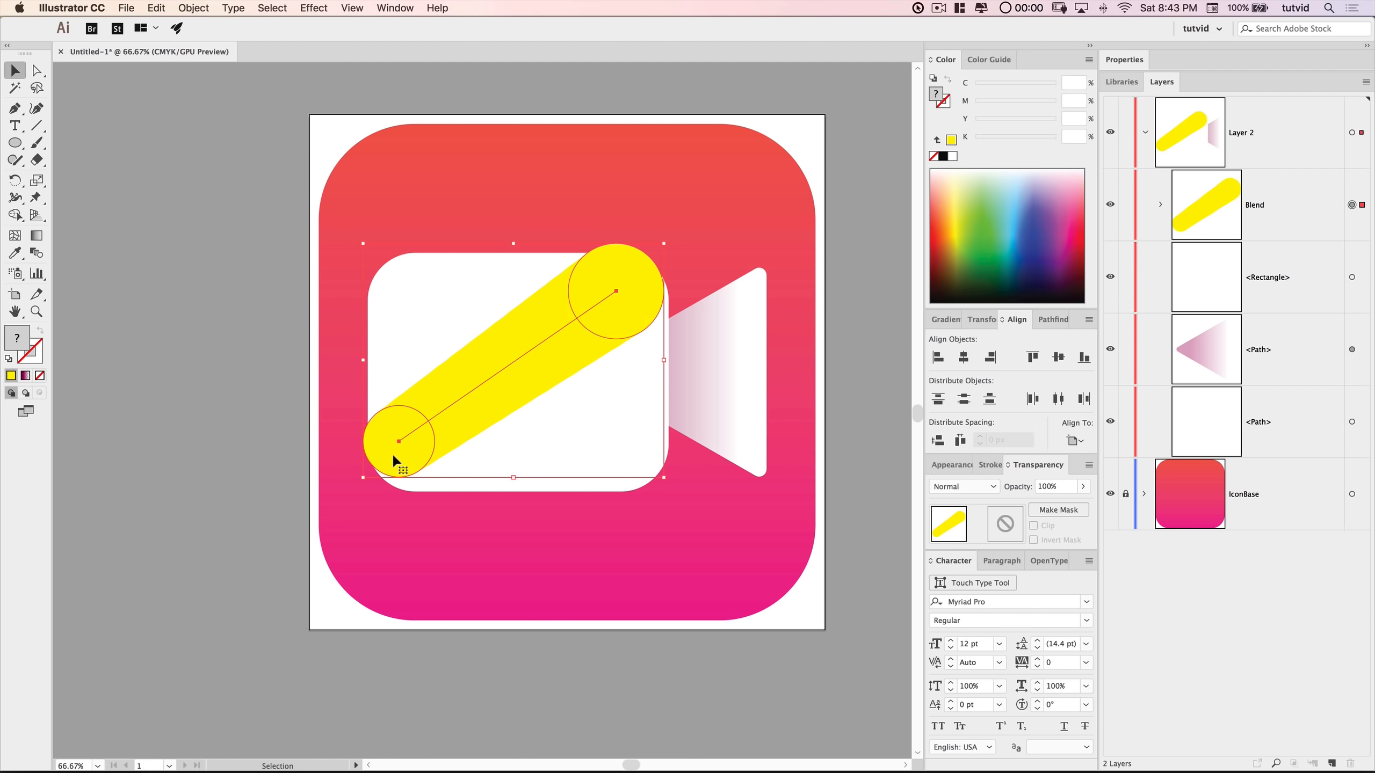
click(178, 479)
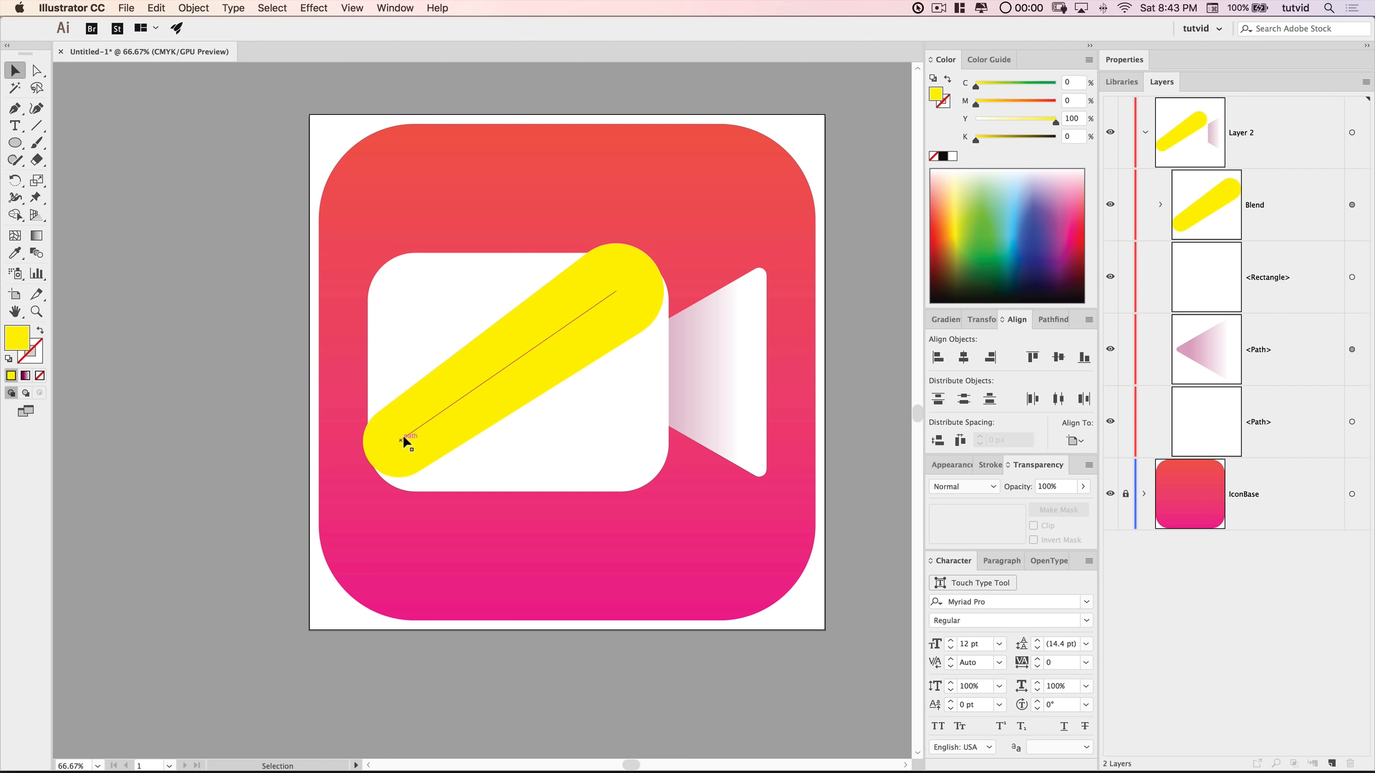
- Expand the yellow blend with only Object enabled and Fill turned off, and check the paths in the resulting group
click(535, 347)
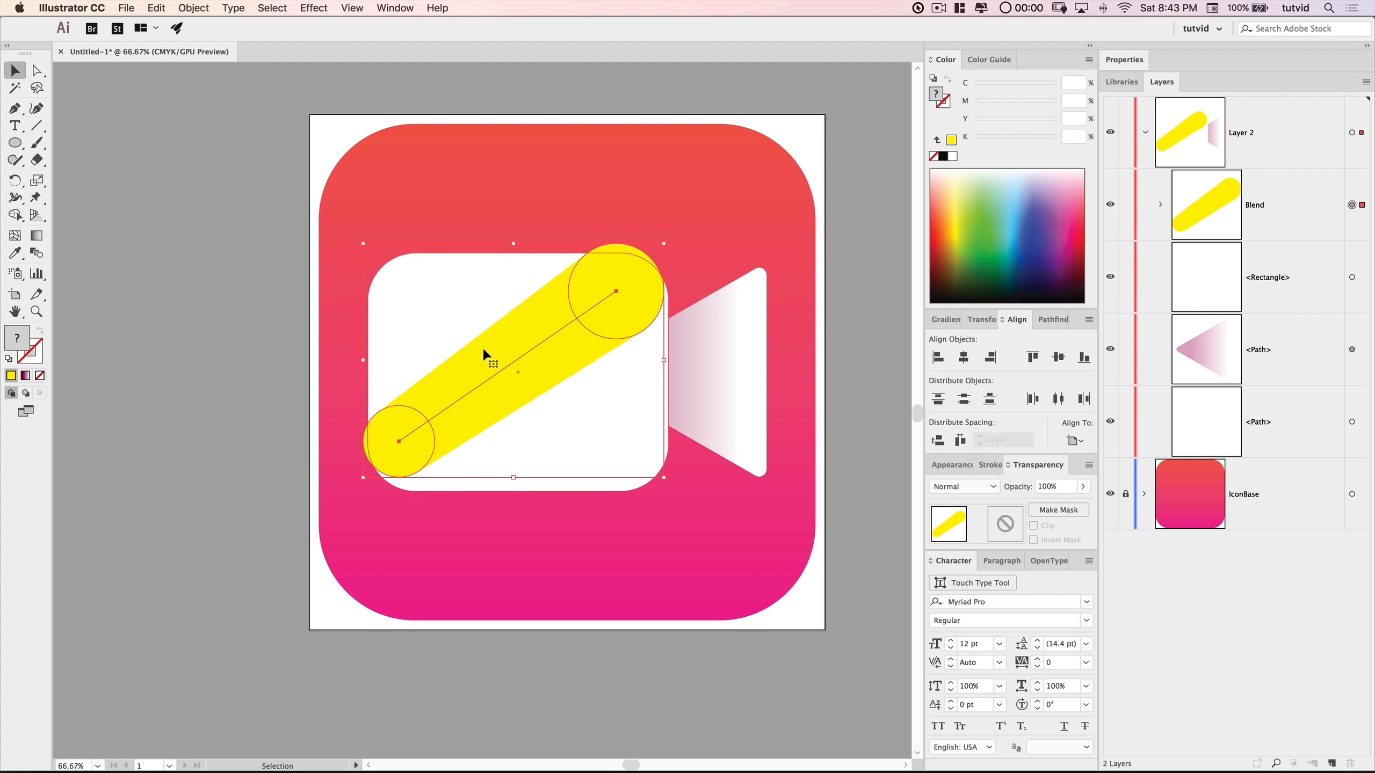
click(194, 8)
click(228, 150)
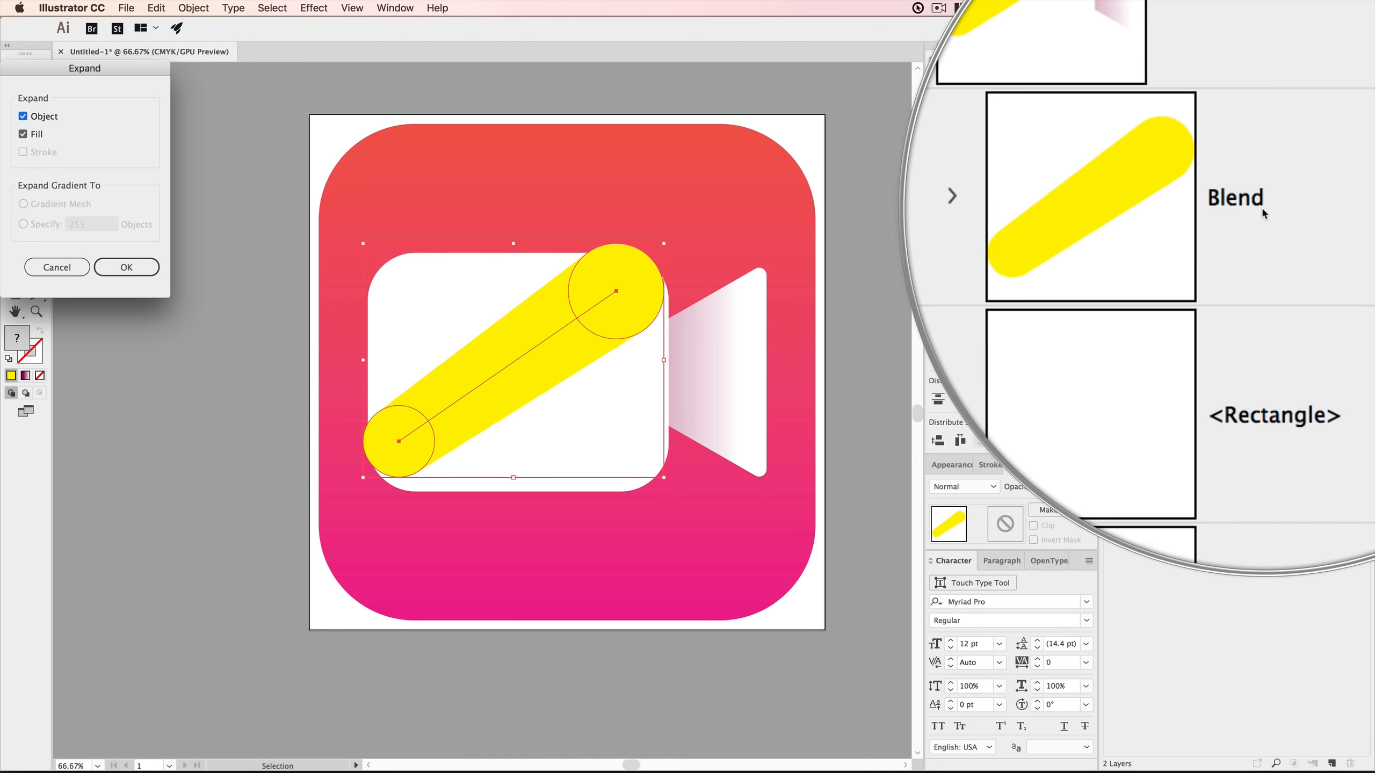
drag(129, 62, 317, 129)
click(210, 201)
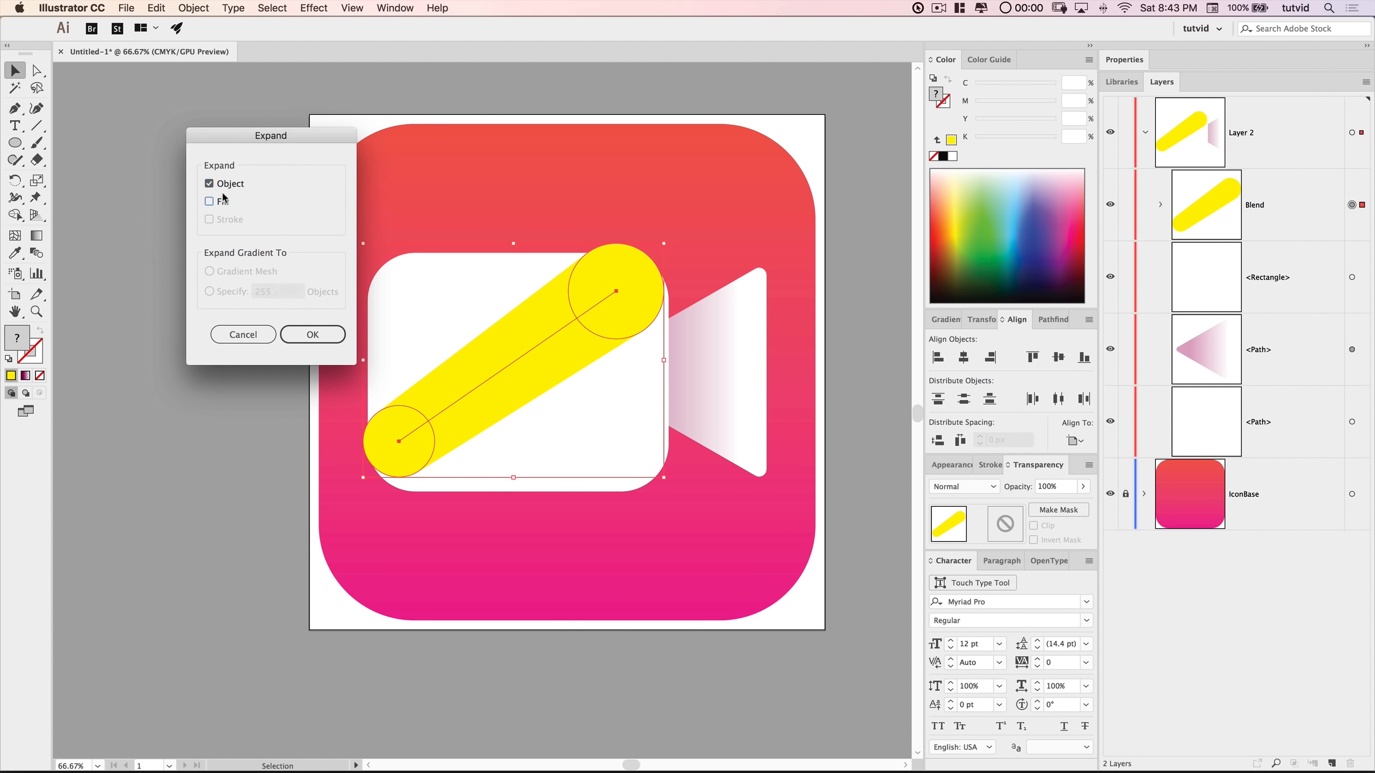
click(312, 334)
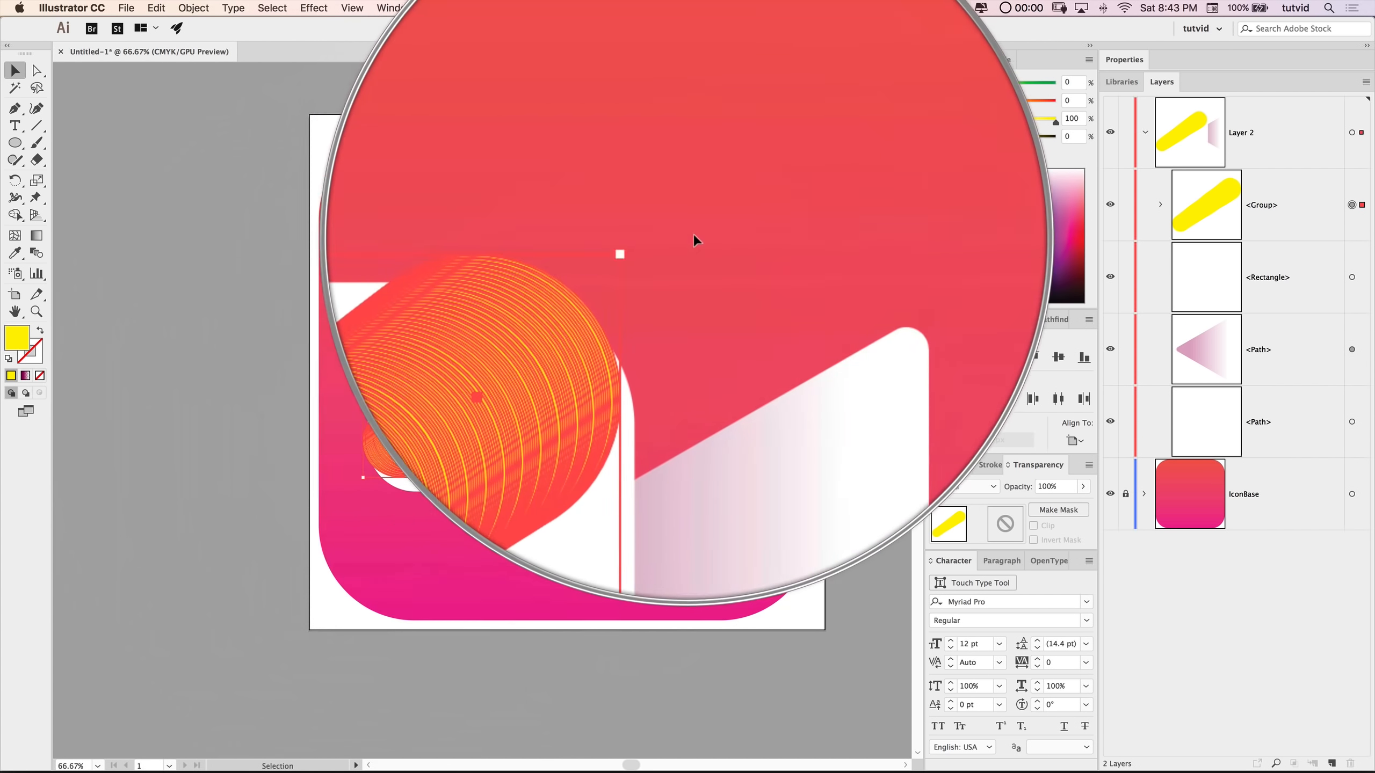
click(1161, 206)
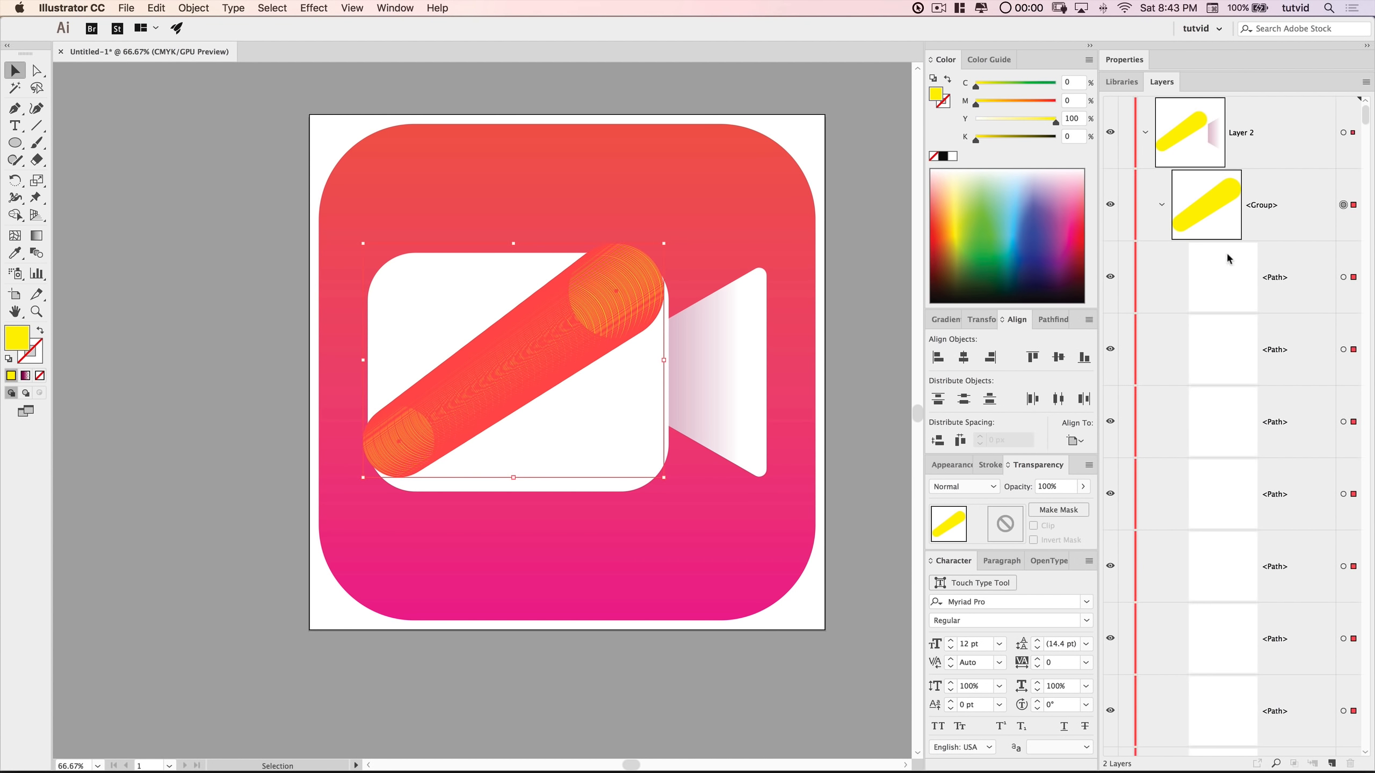
click(1161, 206)
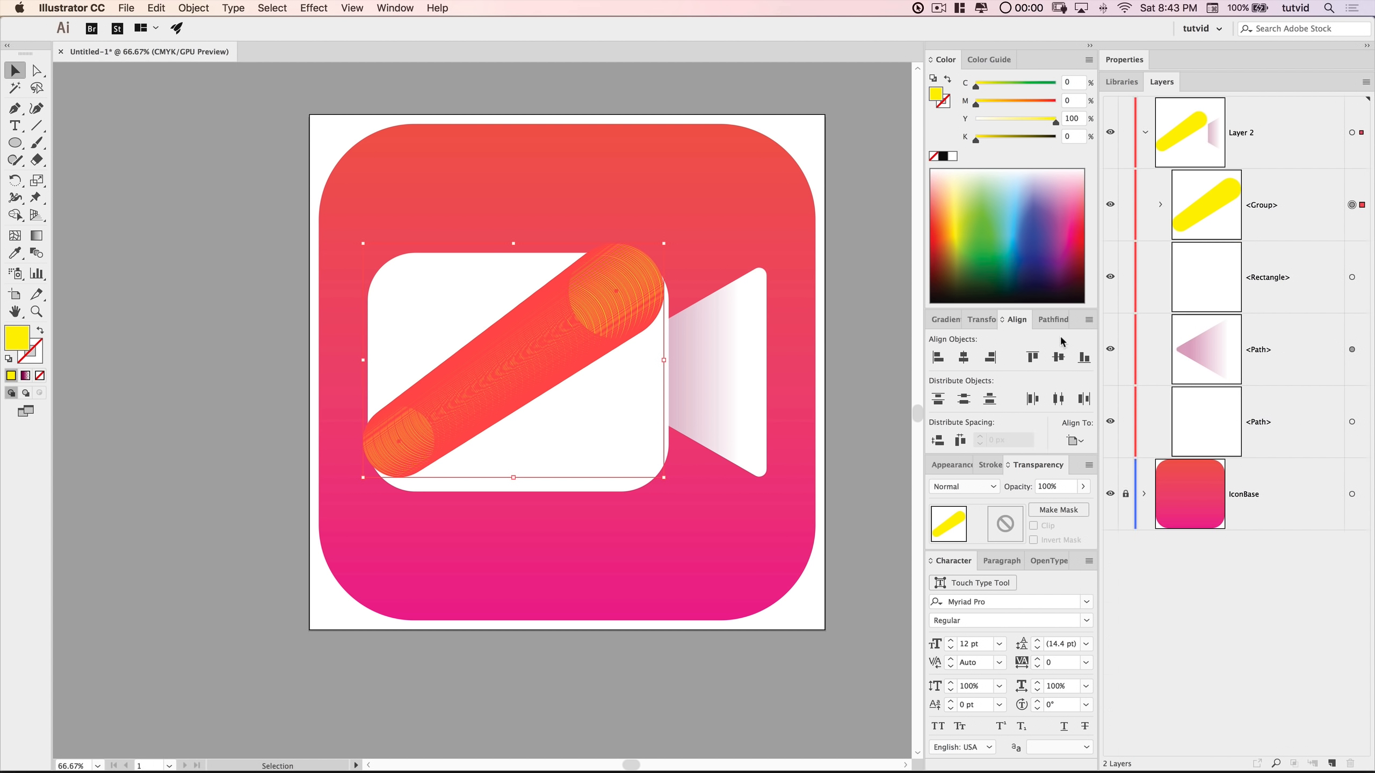
- Combine the expanded yellow circles into one shape with the Pathfinder Merge operation, and deselect
click(1052, 321)
click(394, 7)
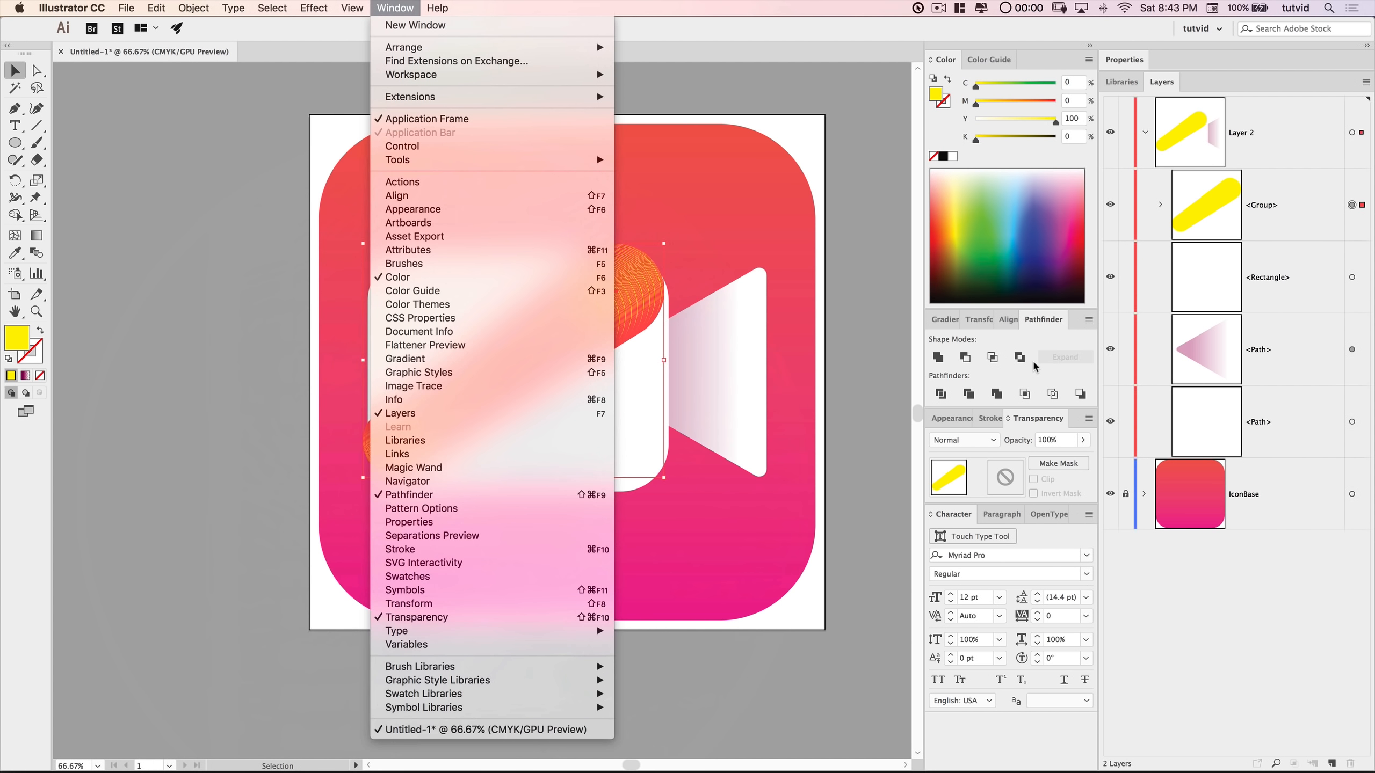
click(1033, 363)
click(996, 394)
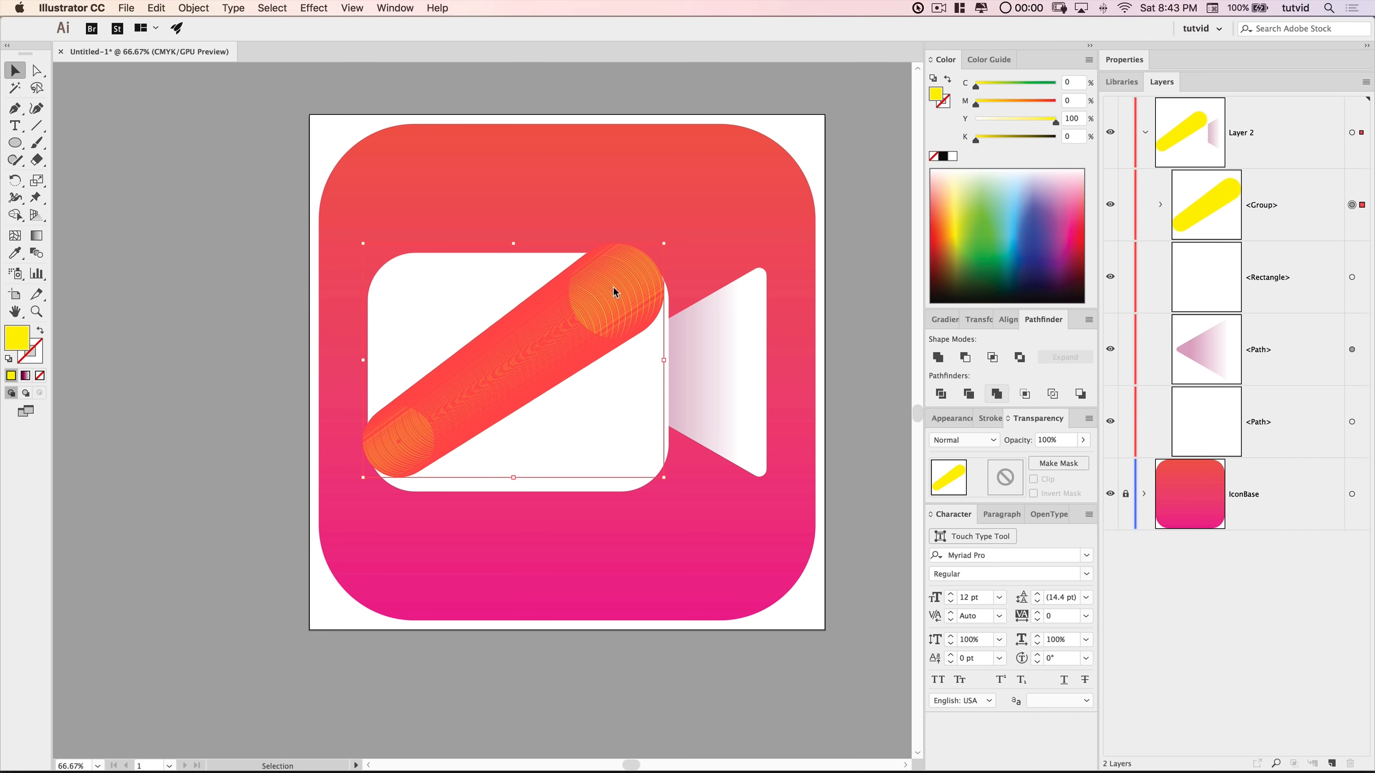
click(176, 466)
- Inspect the merged yellow shape's edges up close and select its path
key(z)
click(485, 390)
click(486, 391)
click(485, 391)
key(v)
click(468, 369)
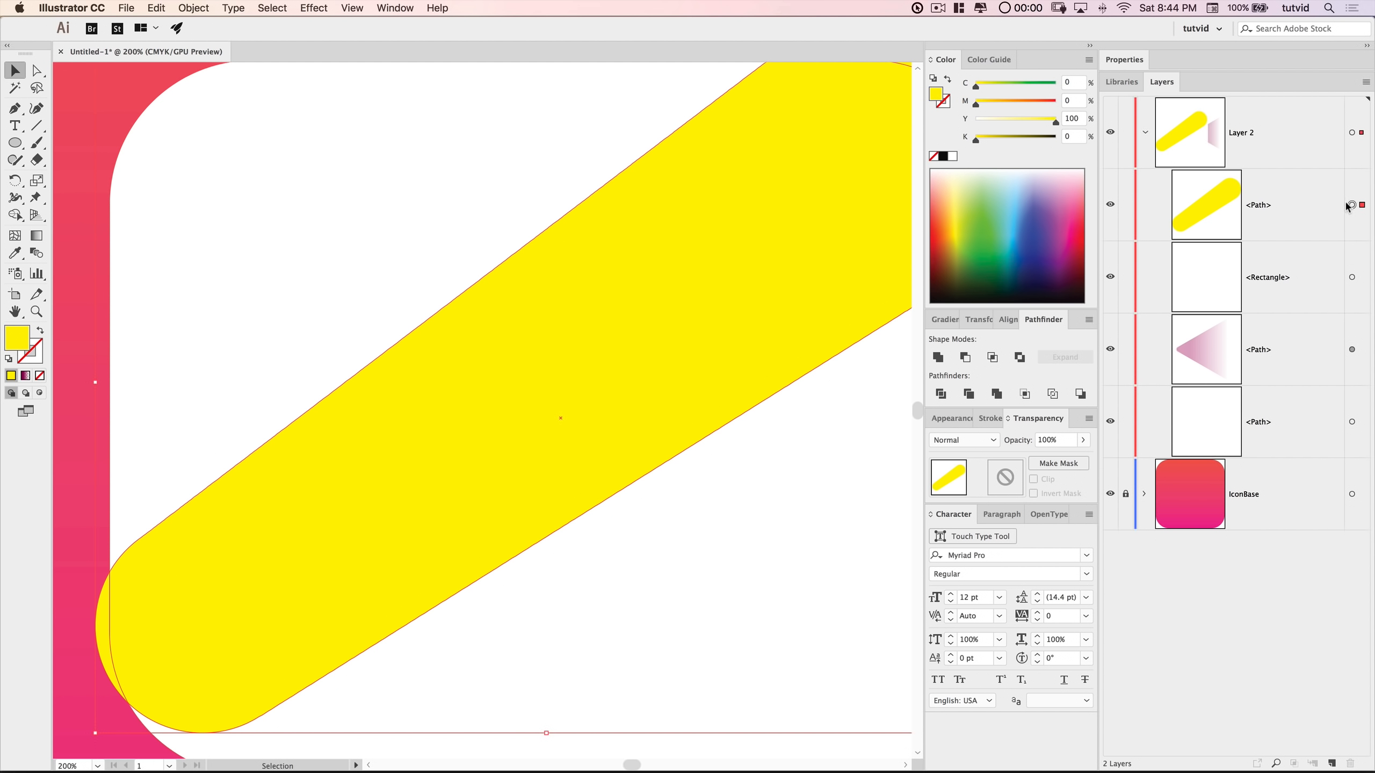
- Simplify the yellow shape's path with the curve precision set to 100%, previewing the result
click(36, 70)
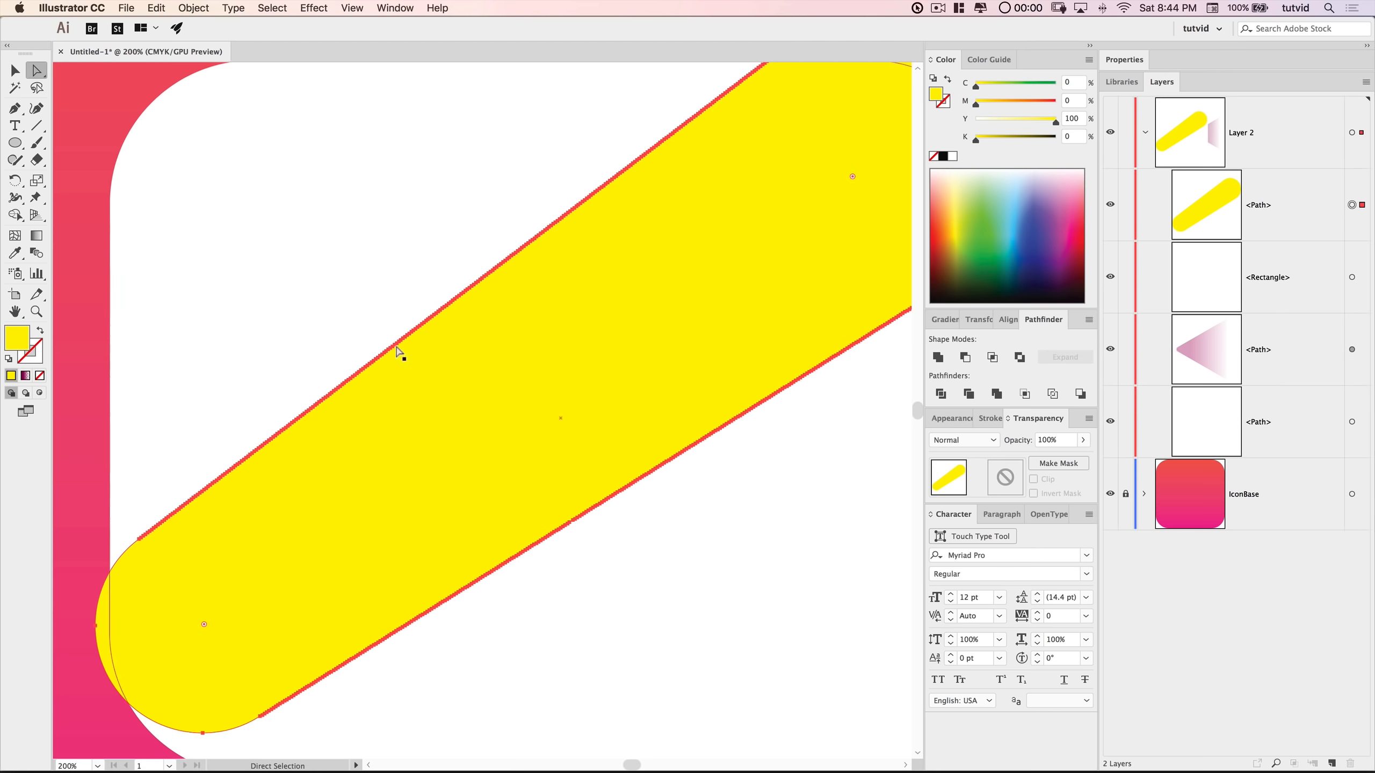
scroll(273, 509, down, 2)
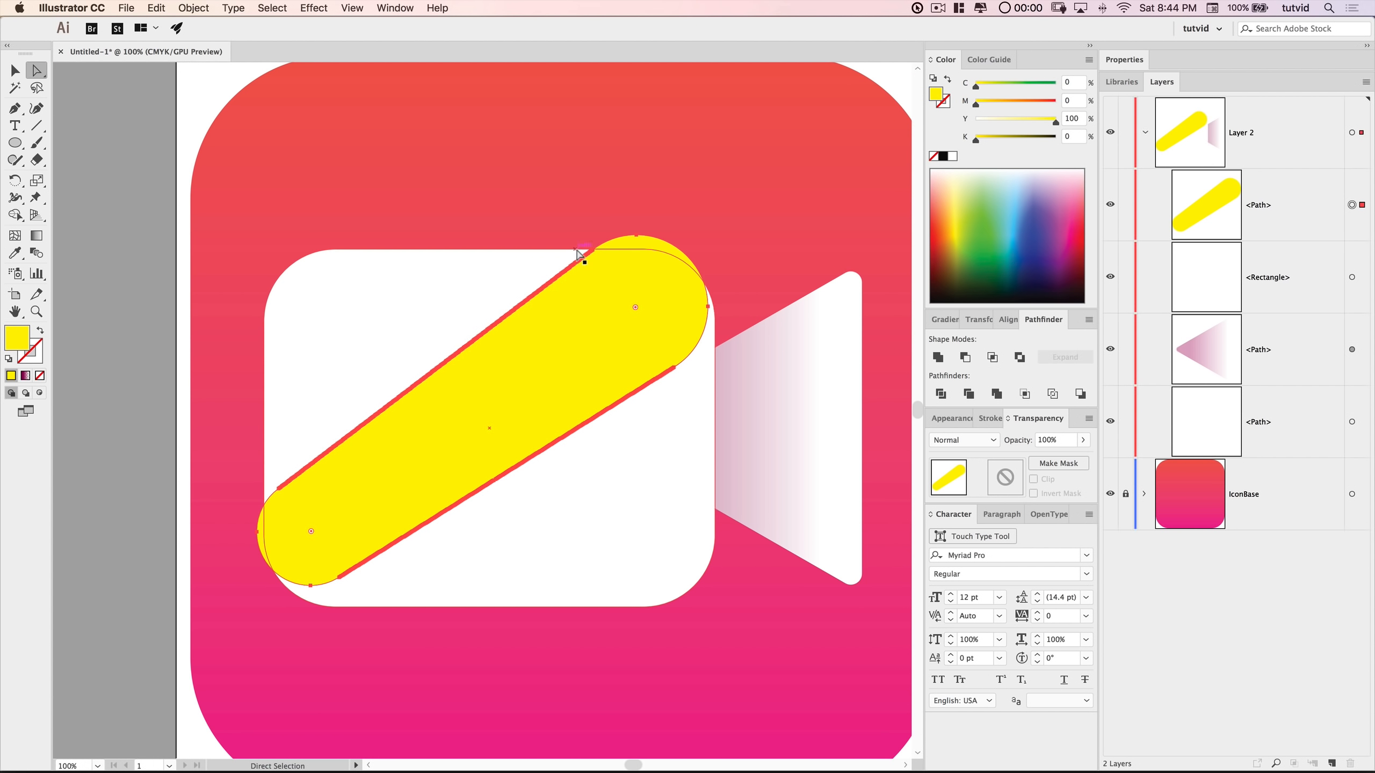
key(v)
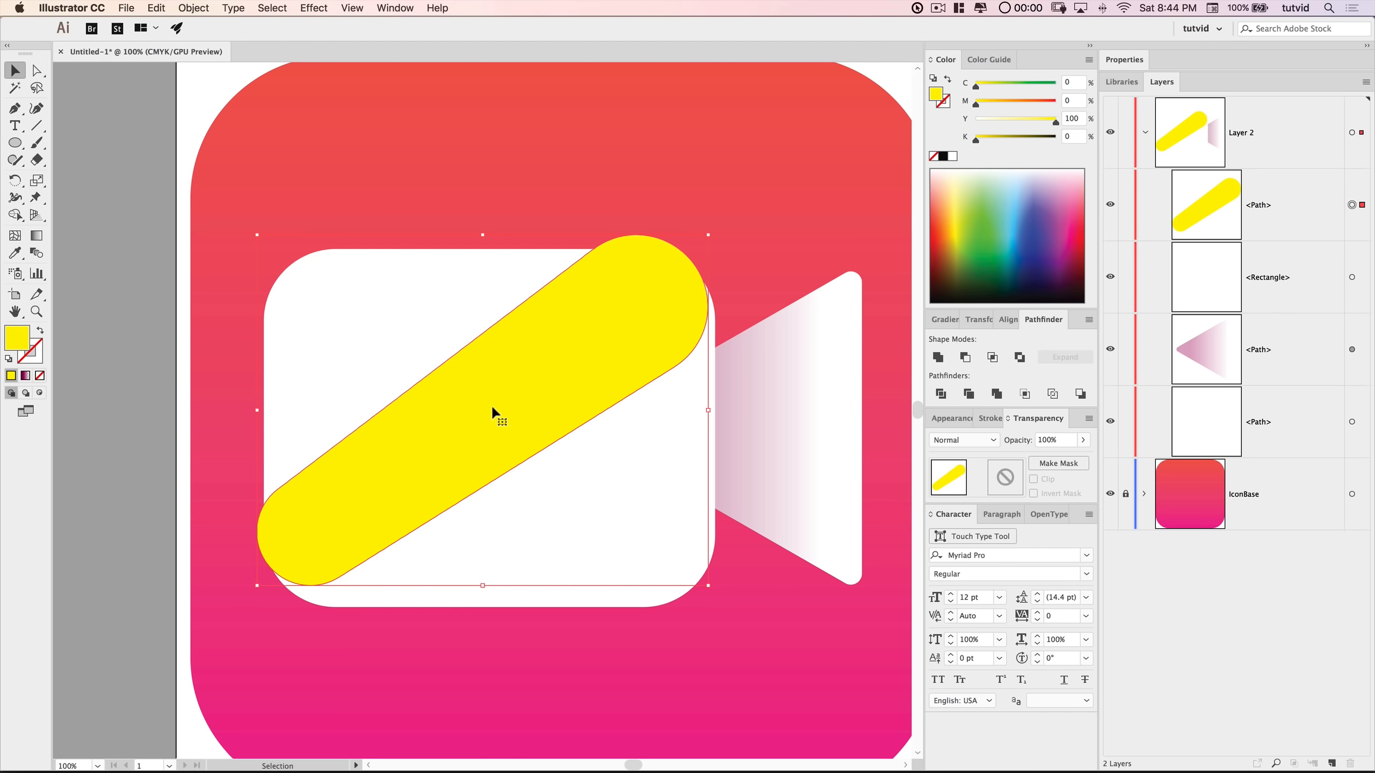
click(193, 8)
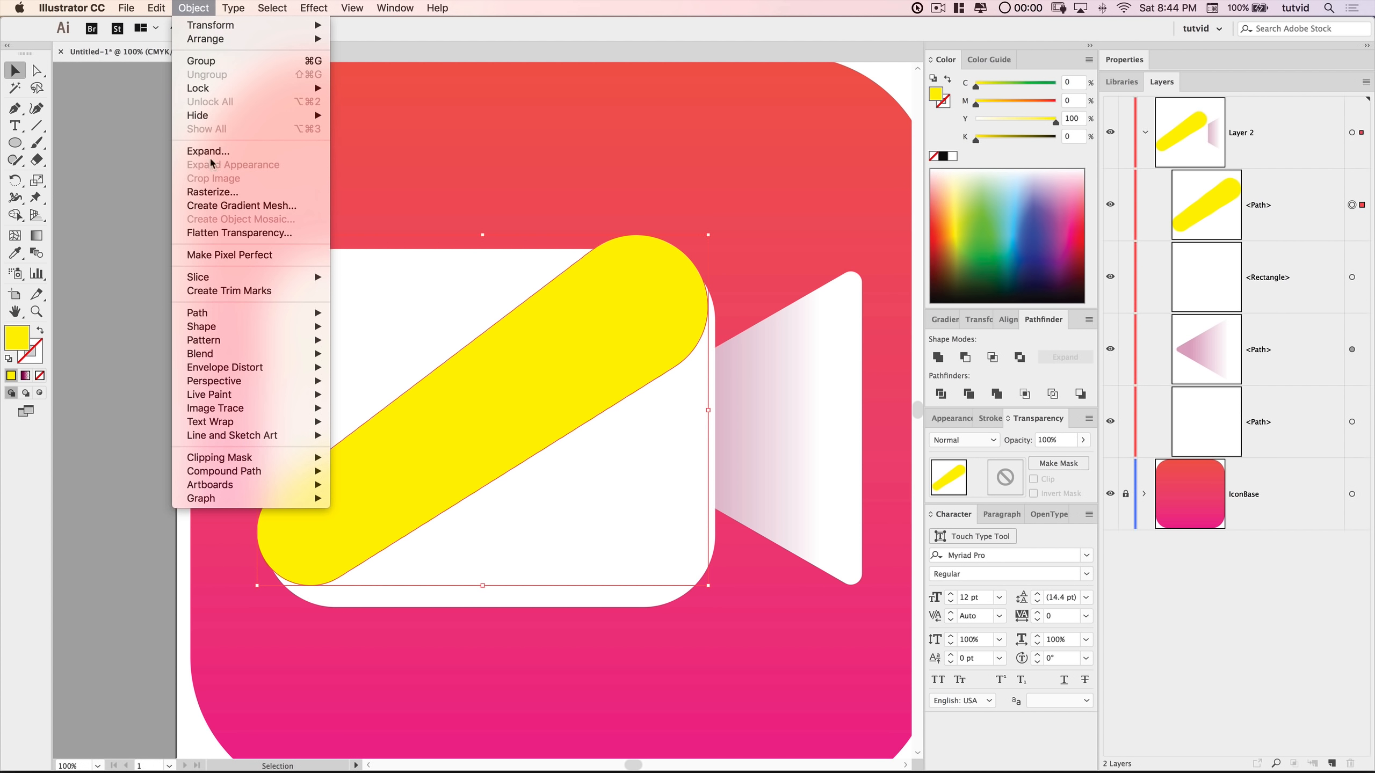
mouse_move(222, 314)
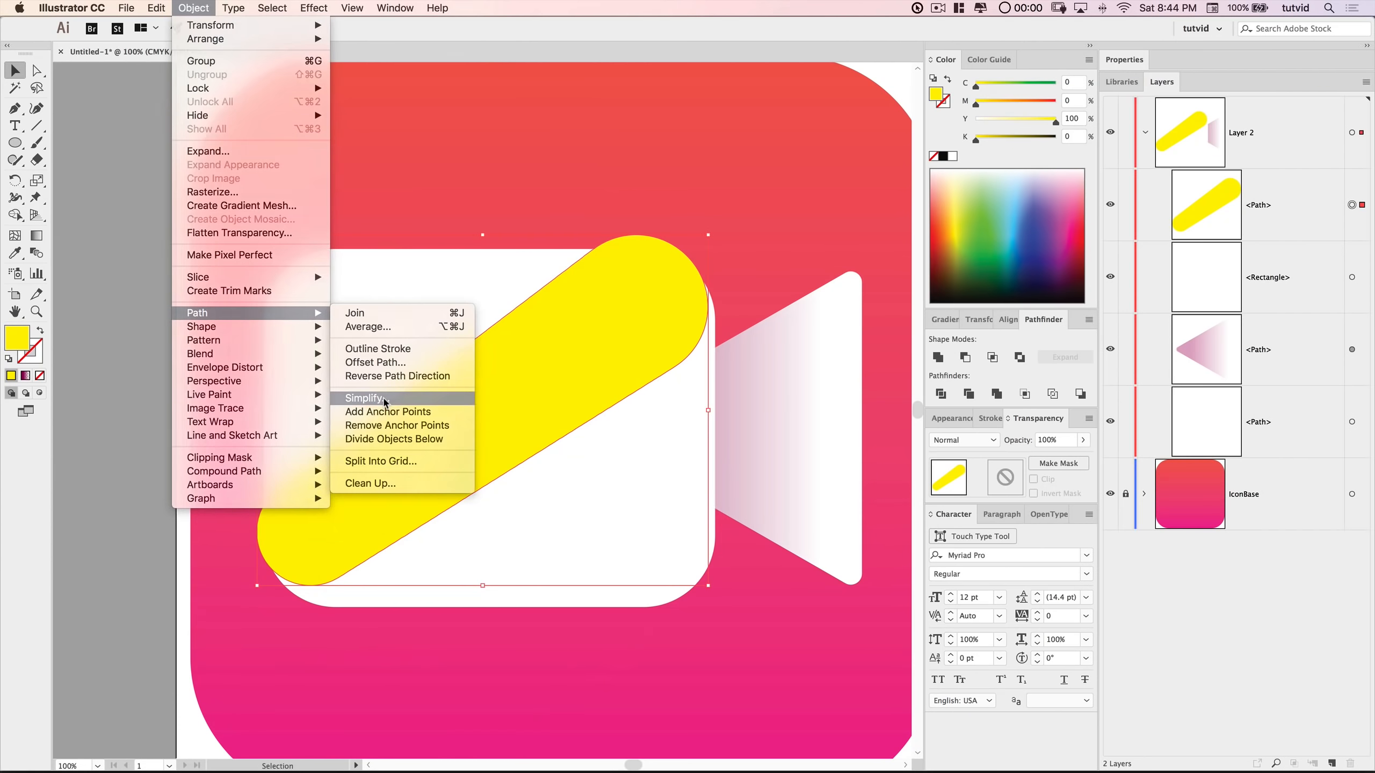
click(385, 398)
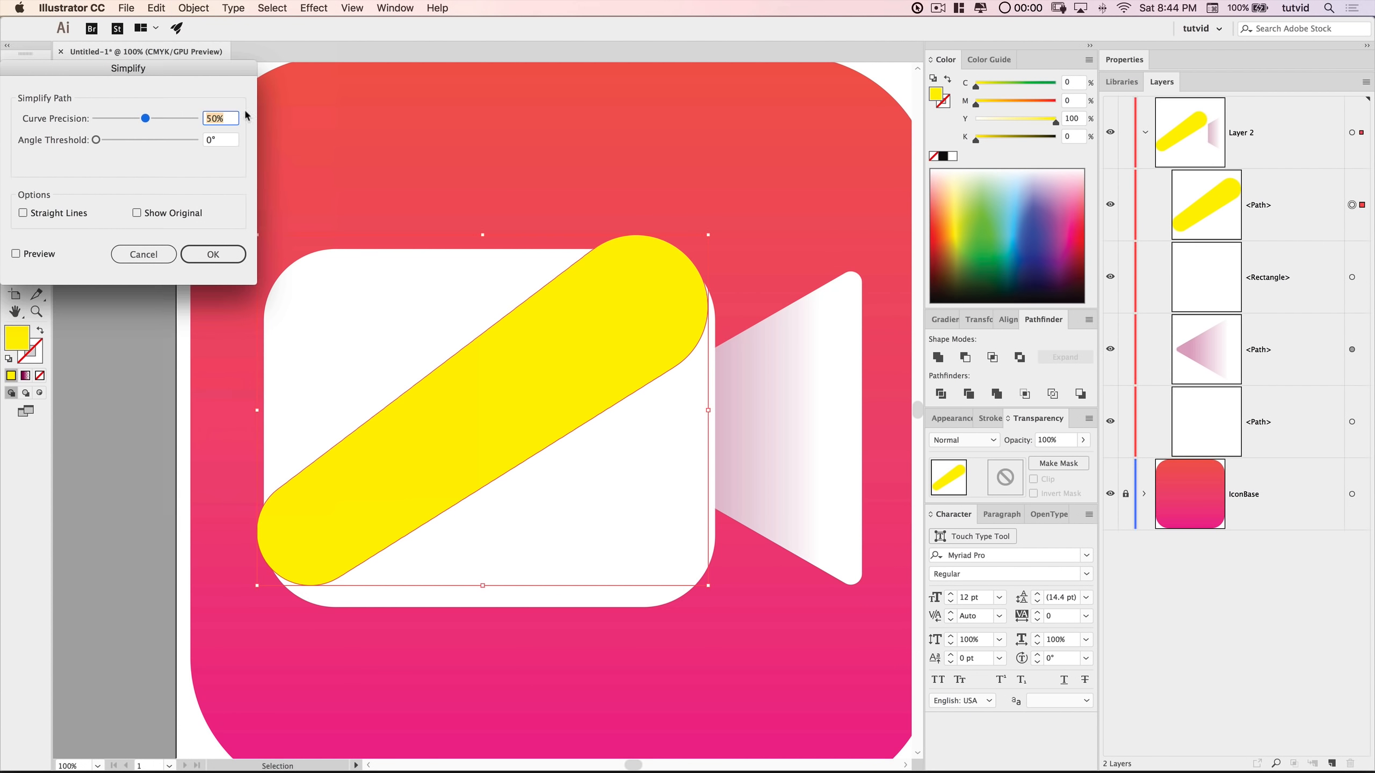
drag(179, 82, 335, 110)
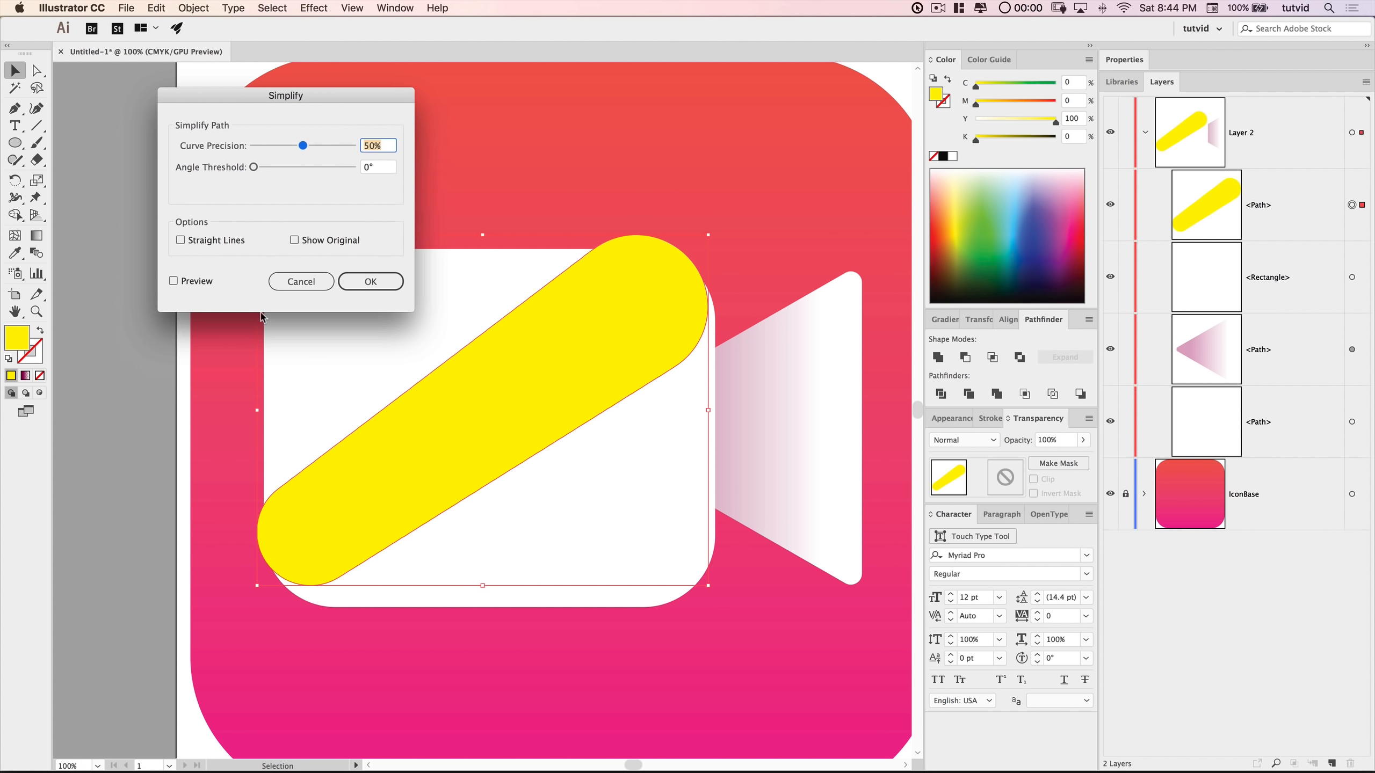
click(184, 281)
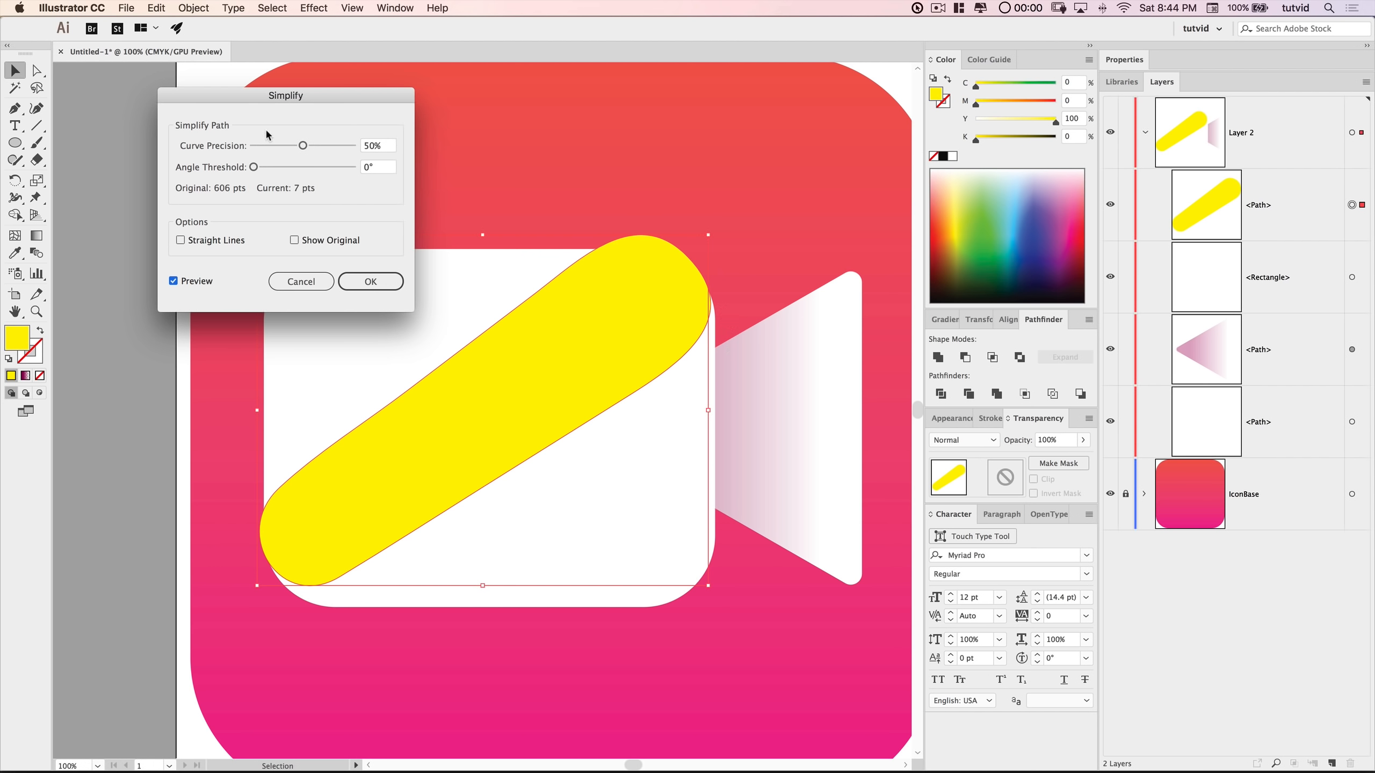
drag(308, 144, 396, 146)
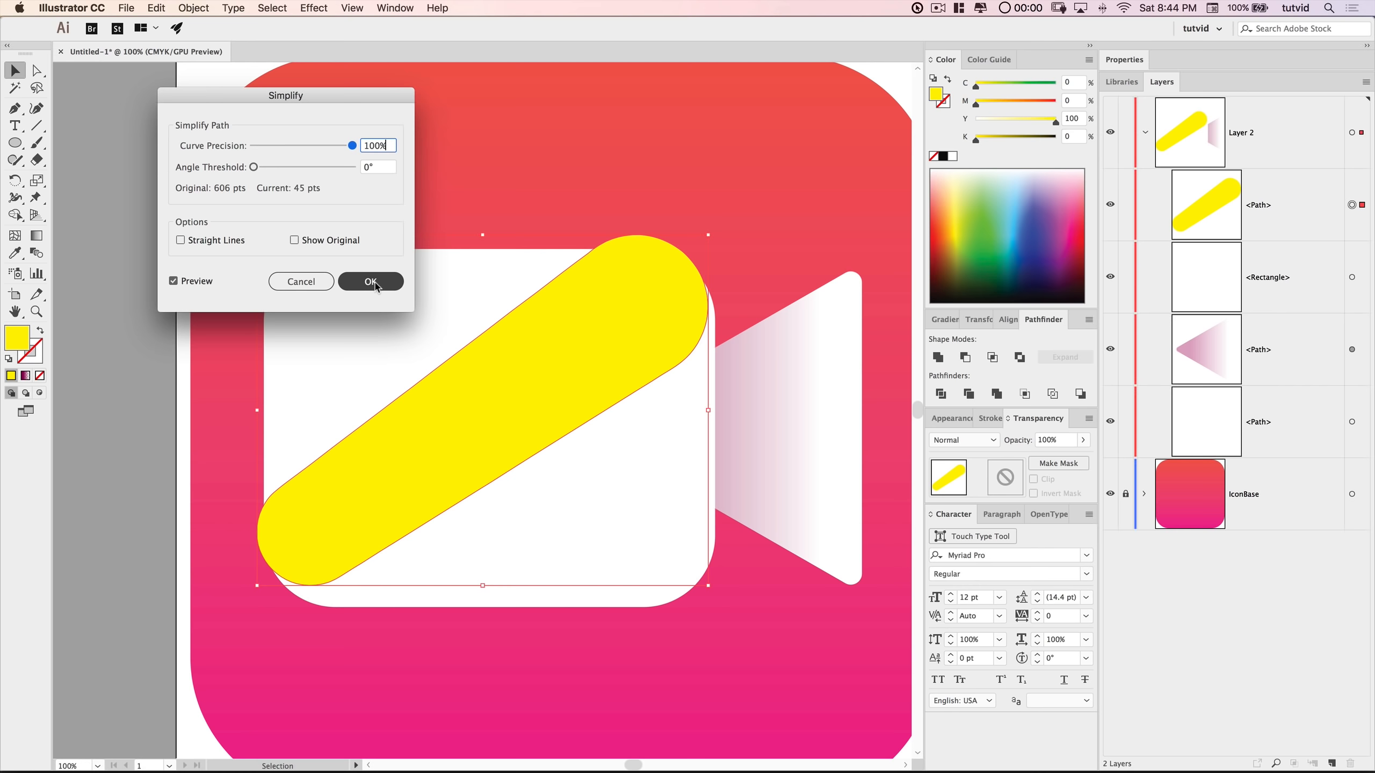
click(375, 283)
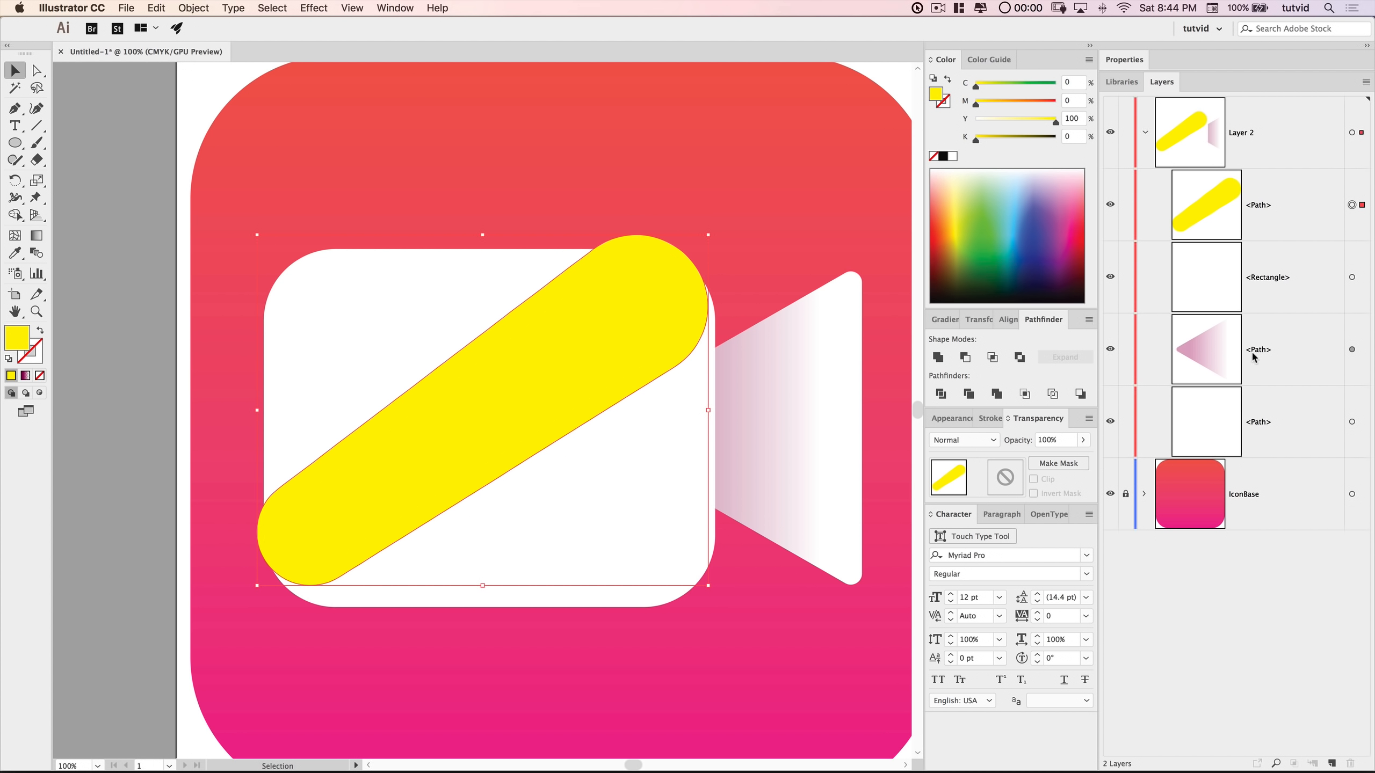
- Rename the white rounded rectangle of the camera as Camera Body
click(527, 540)
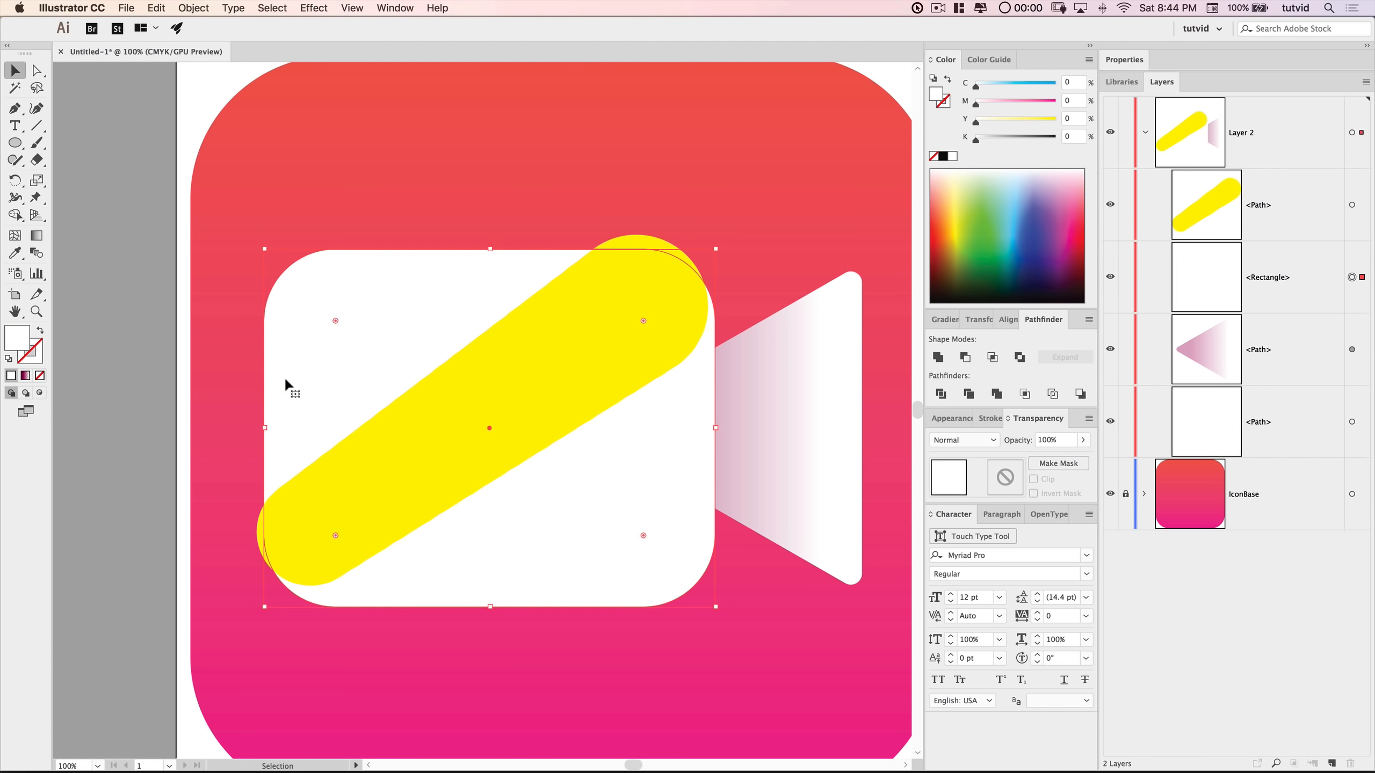
double_click(1275, 279)
text(Camera Body)
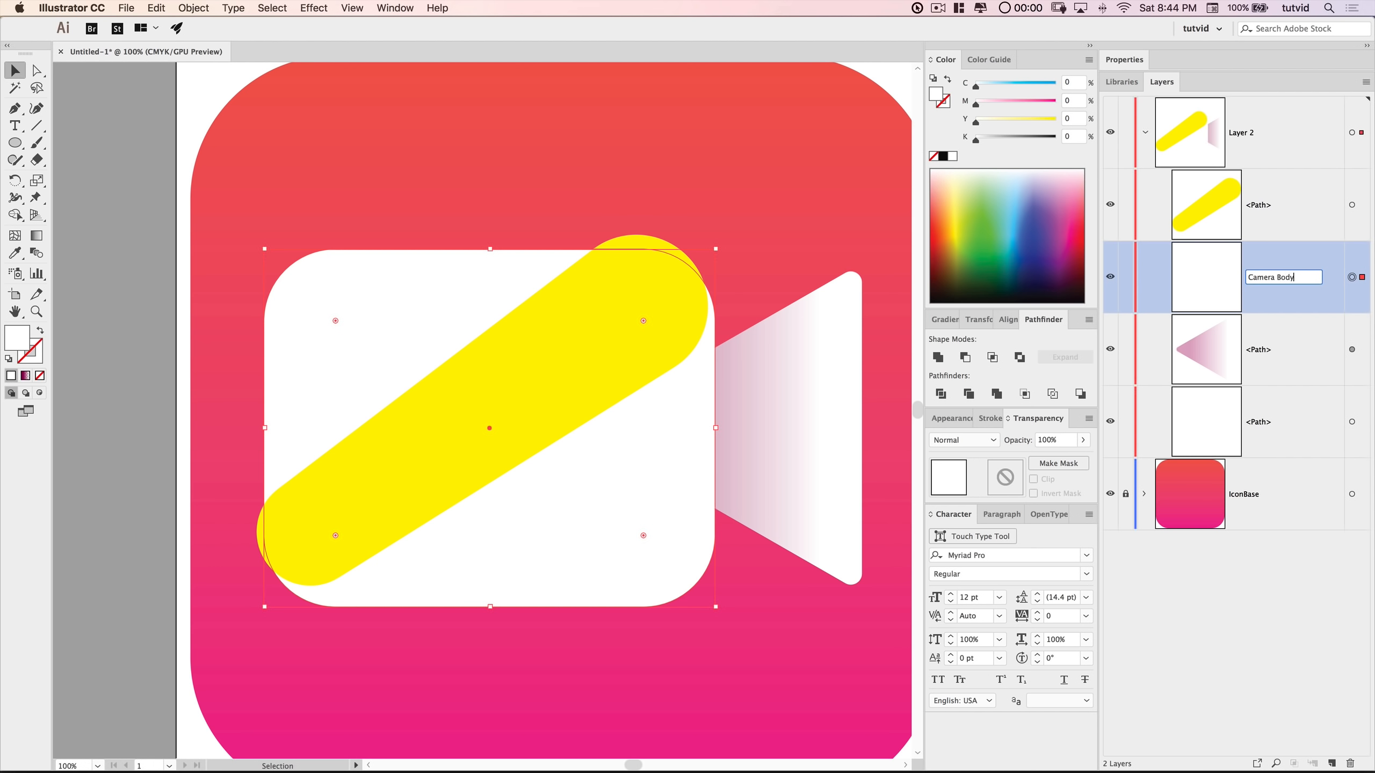
key(Return)
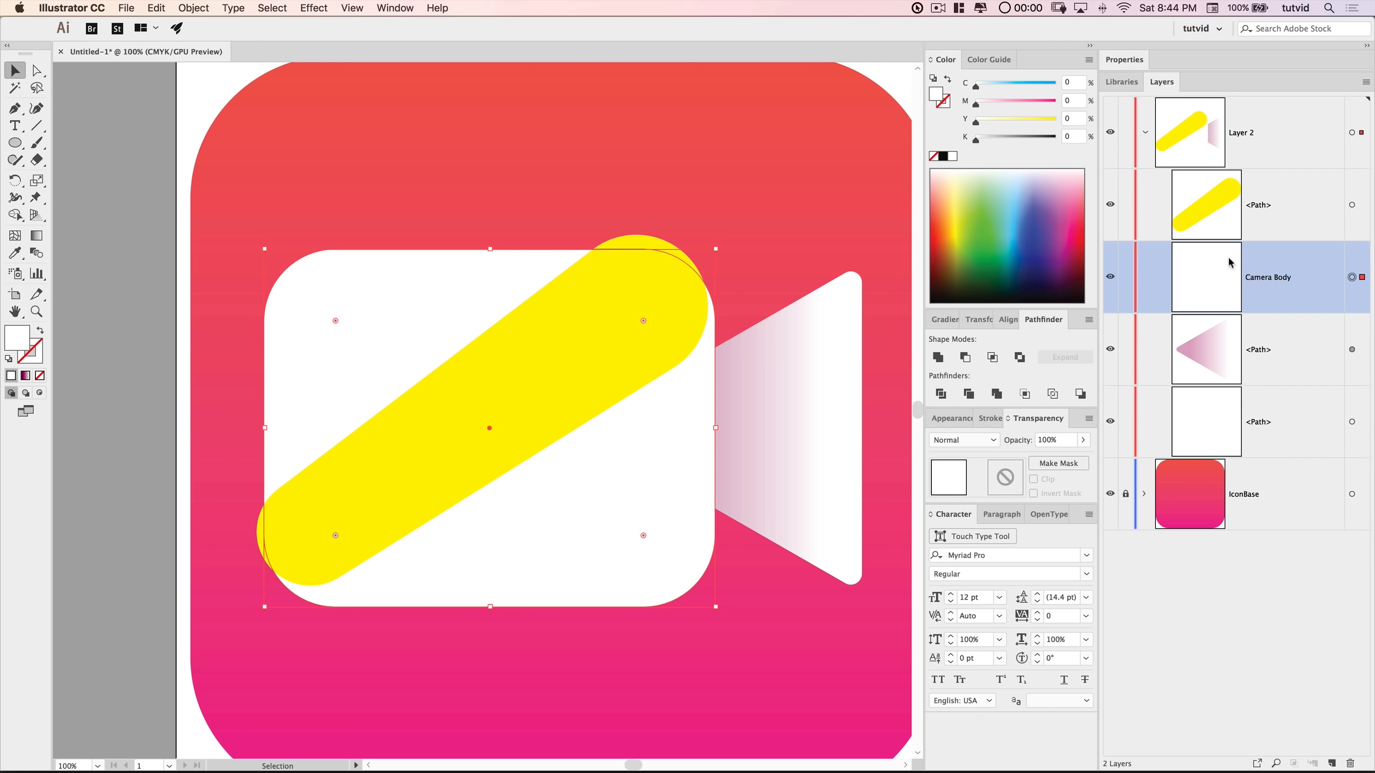
- Rename the white lens path as Camera Lens and the gradient path above it as Camera Lens Shadow
double_click(1257, 427)
text(Camera Lens)
key(Return)
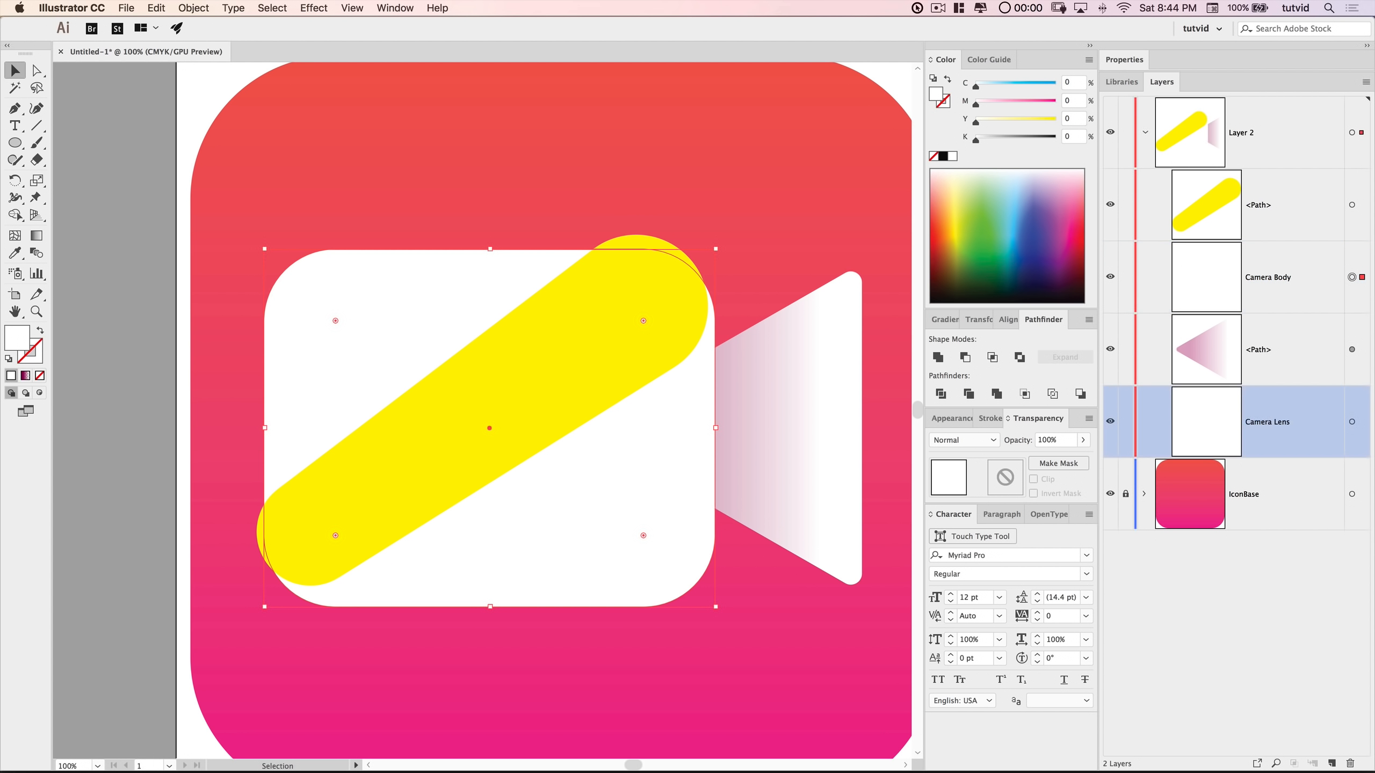
double_click(1258, 350)
text(Camera Lens Shadow)
key(Return)
- Duplicate the Camera Body shape in place, directly in front of the original
click(1251, 293)
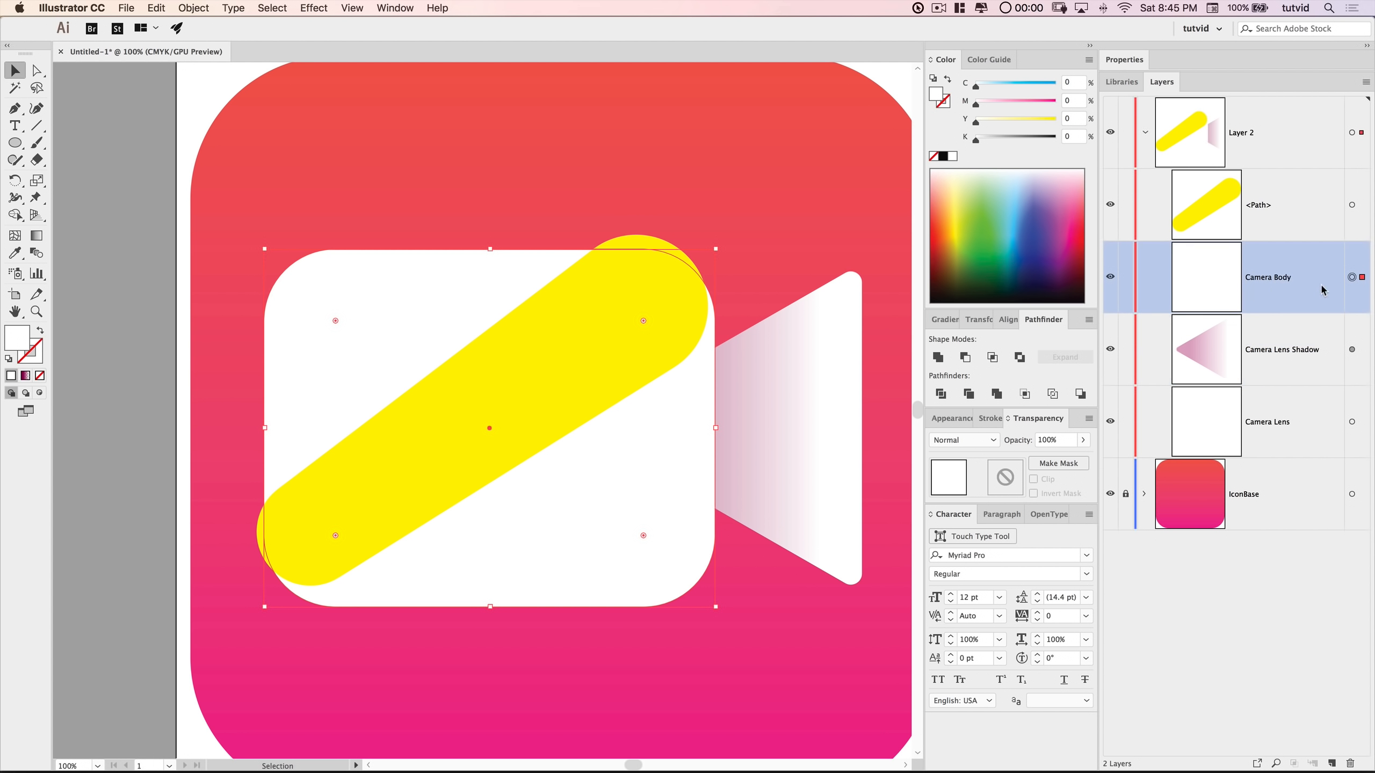
key(super+c)
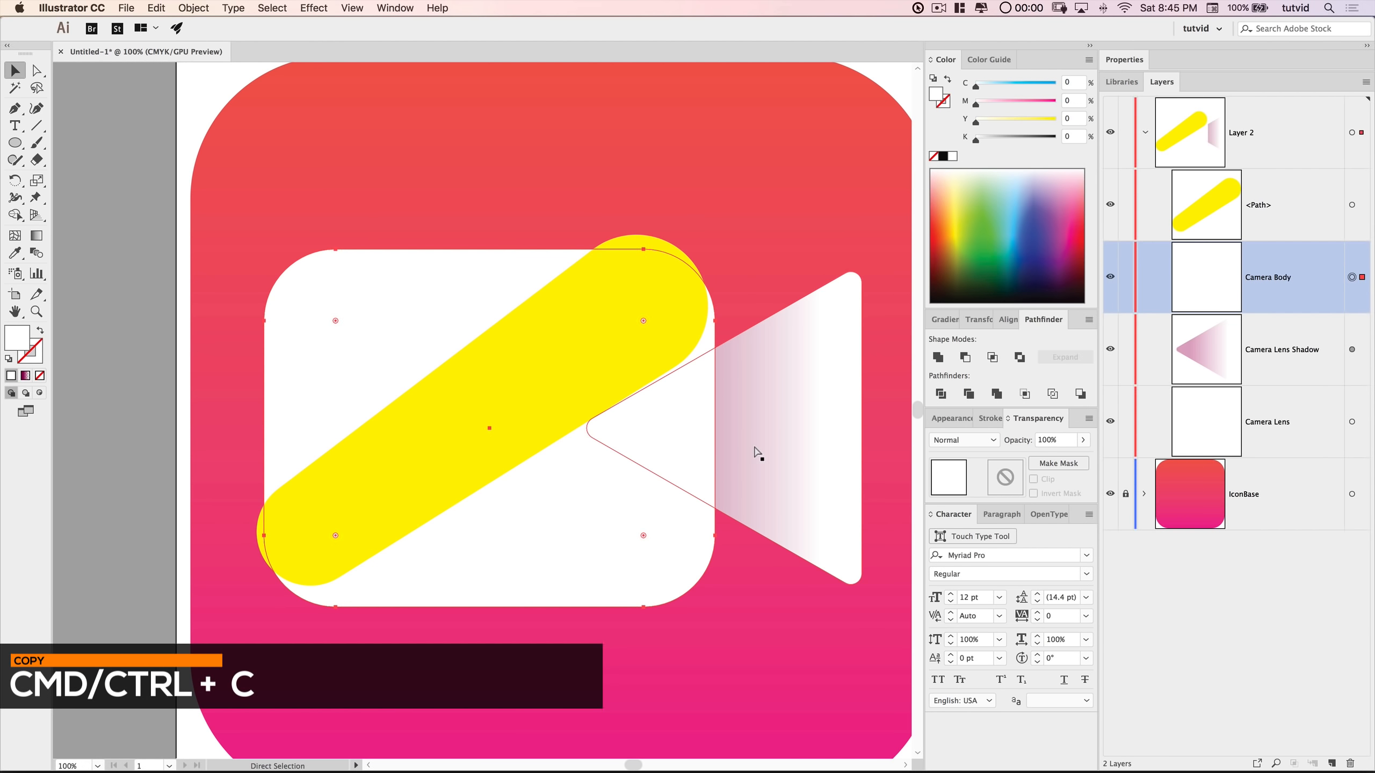
key(super+f)
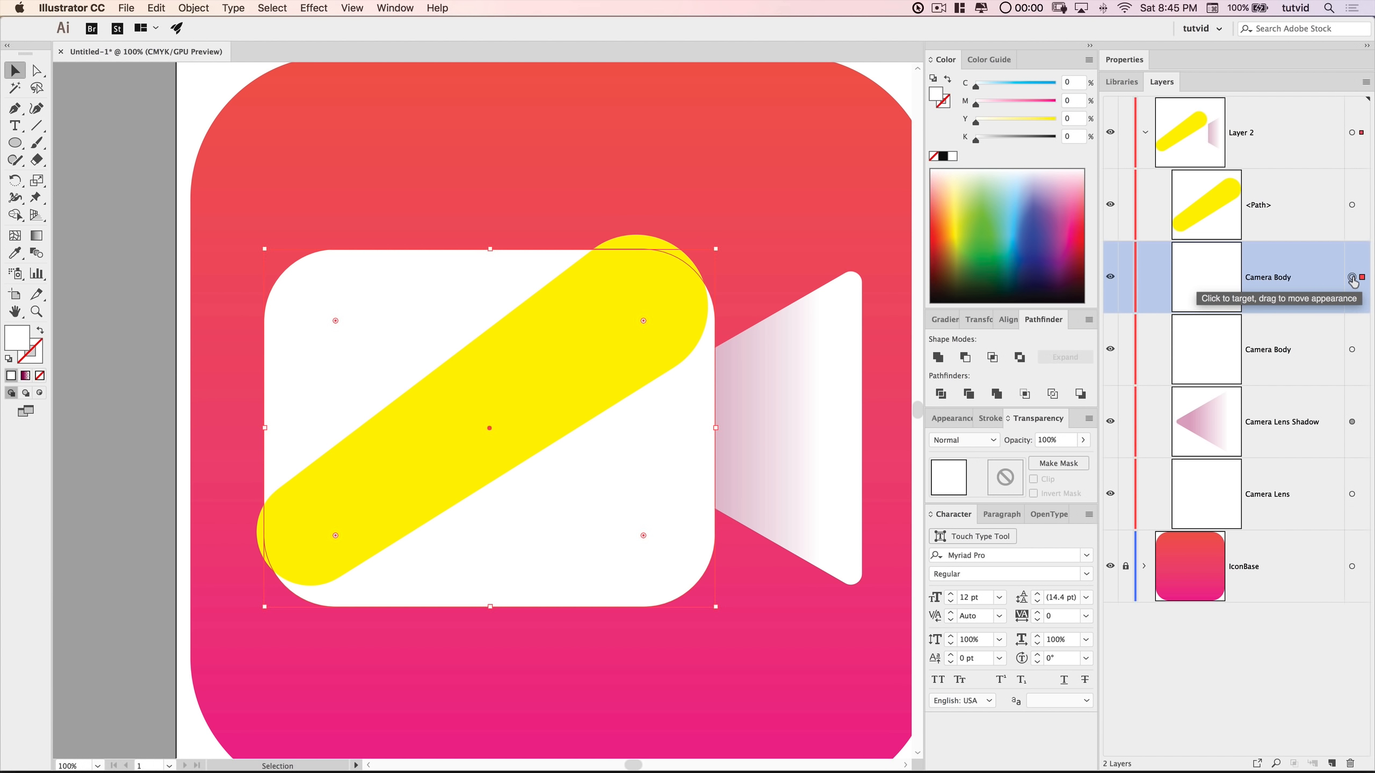
- Divide the upper Camera Body copy and the yellow shape with Pathfinder, and ungroup the resulting pieces
shift+click(1351, 204)
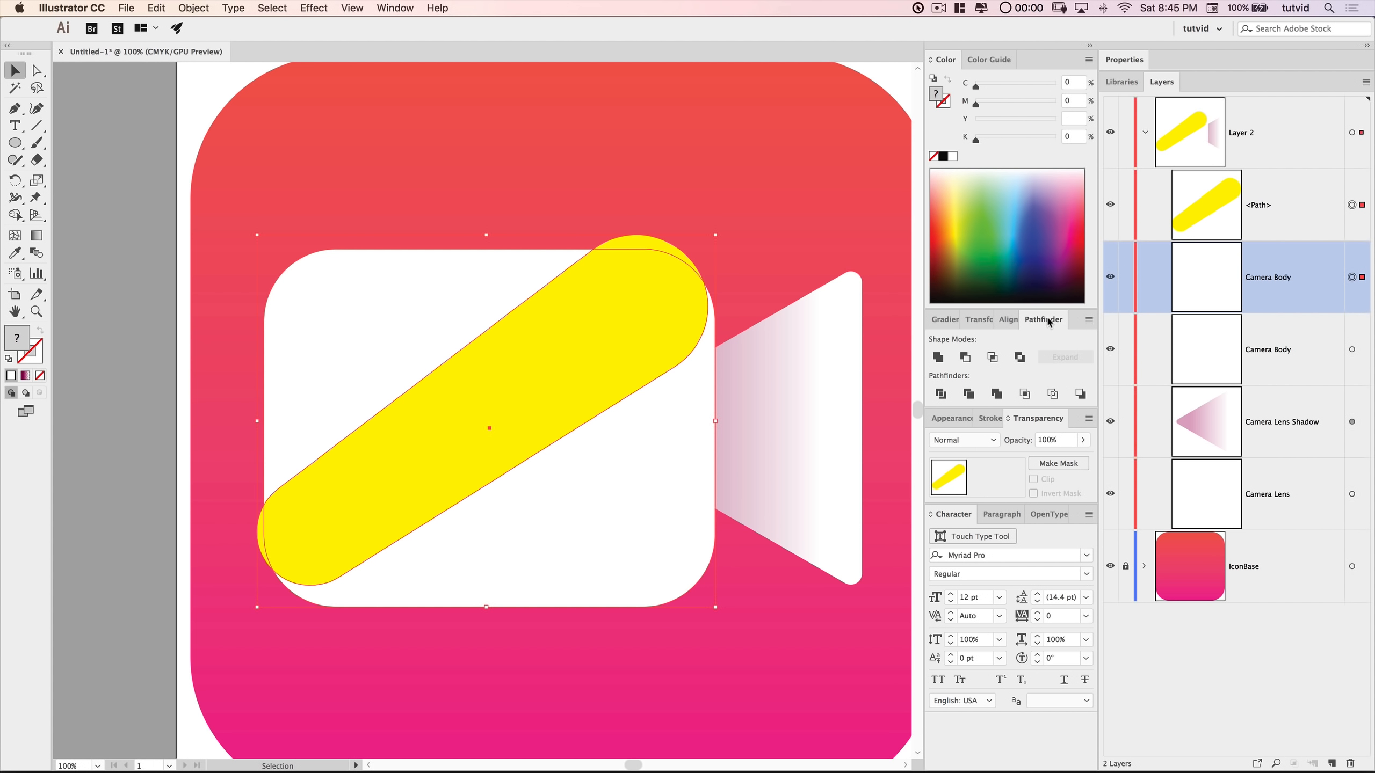
click(941, 395)
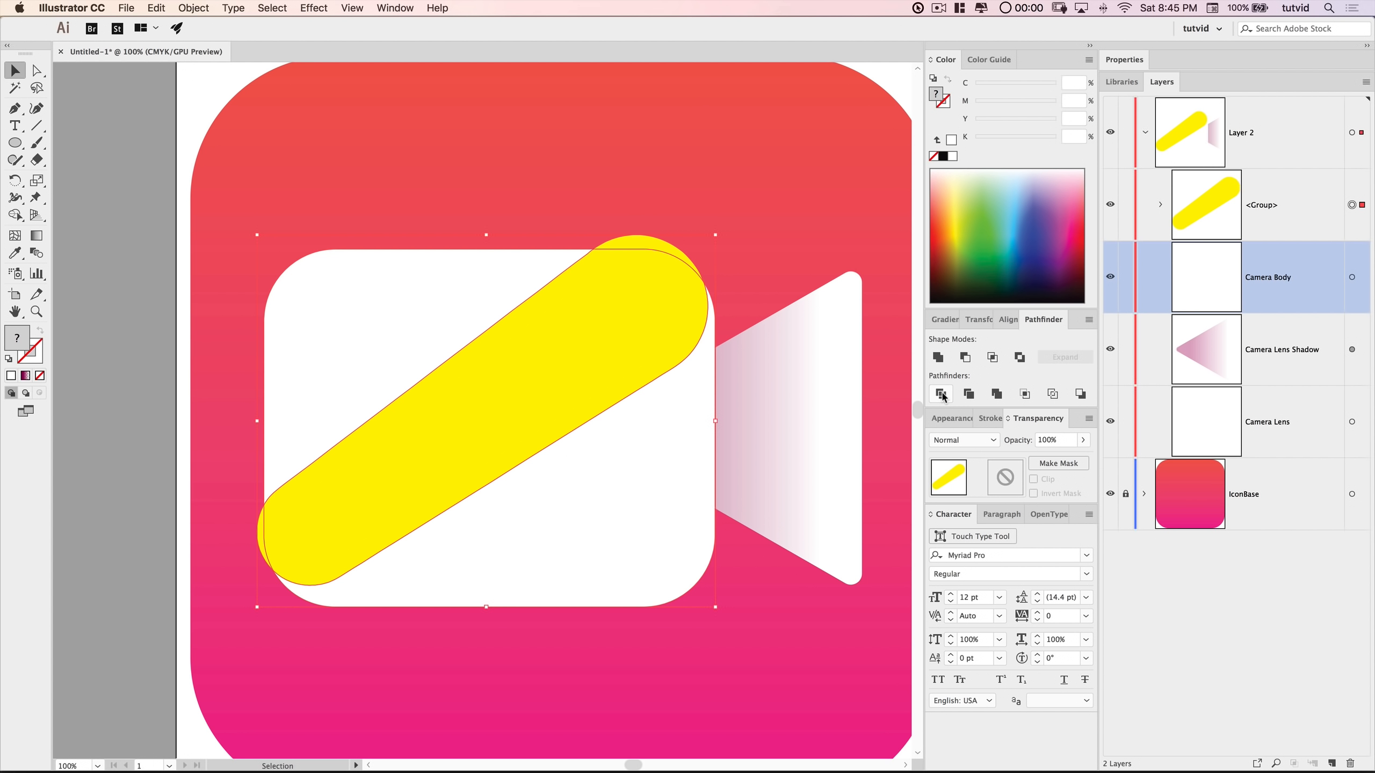
click(1161, 205)
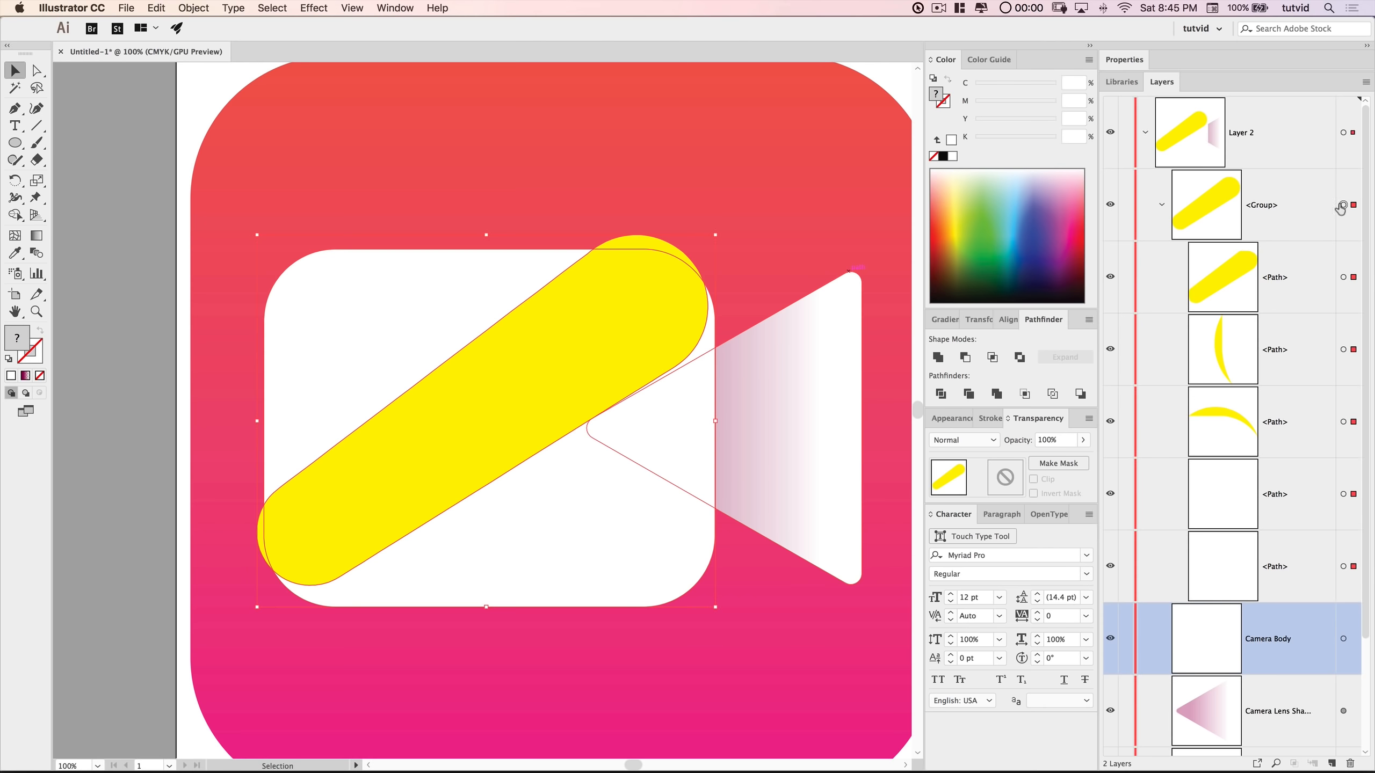
click(188, 9)
click(218, 75)
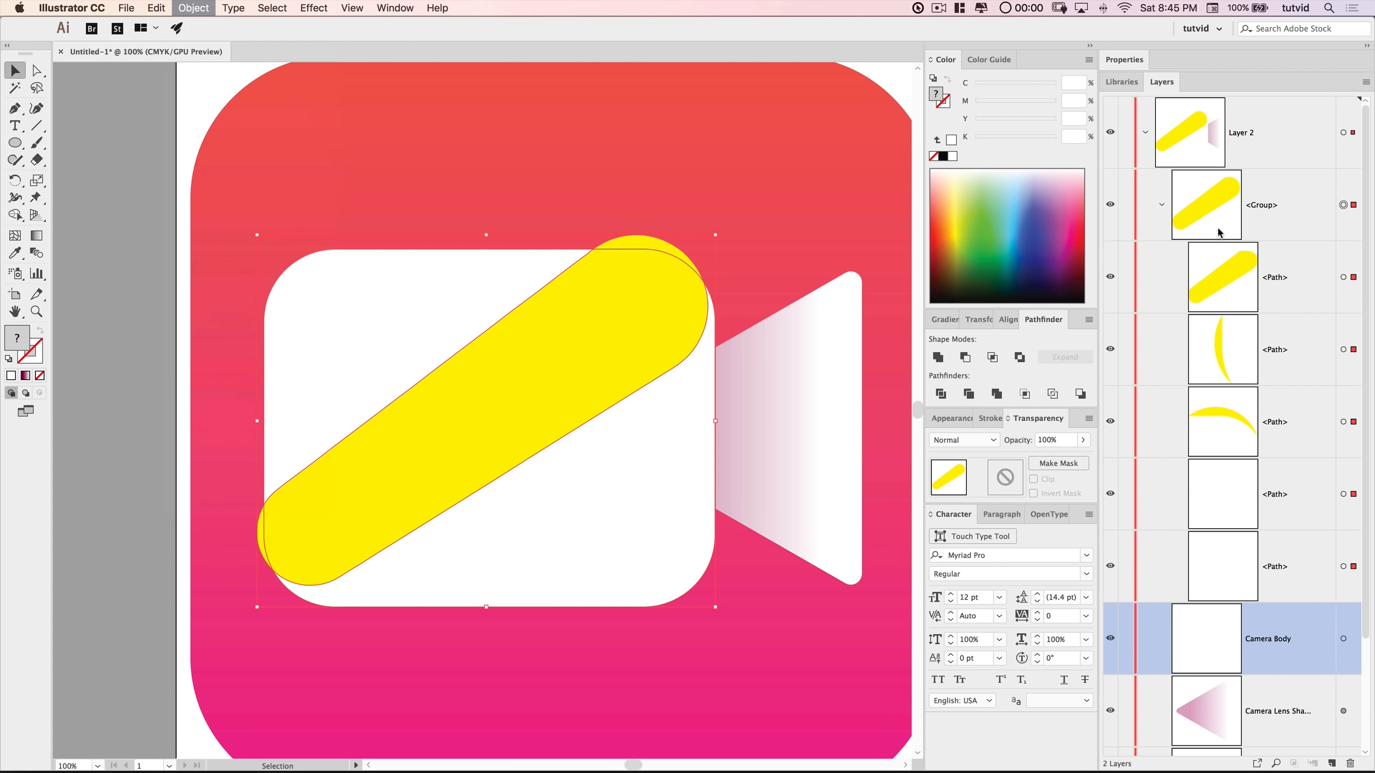
click(534, 152)
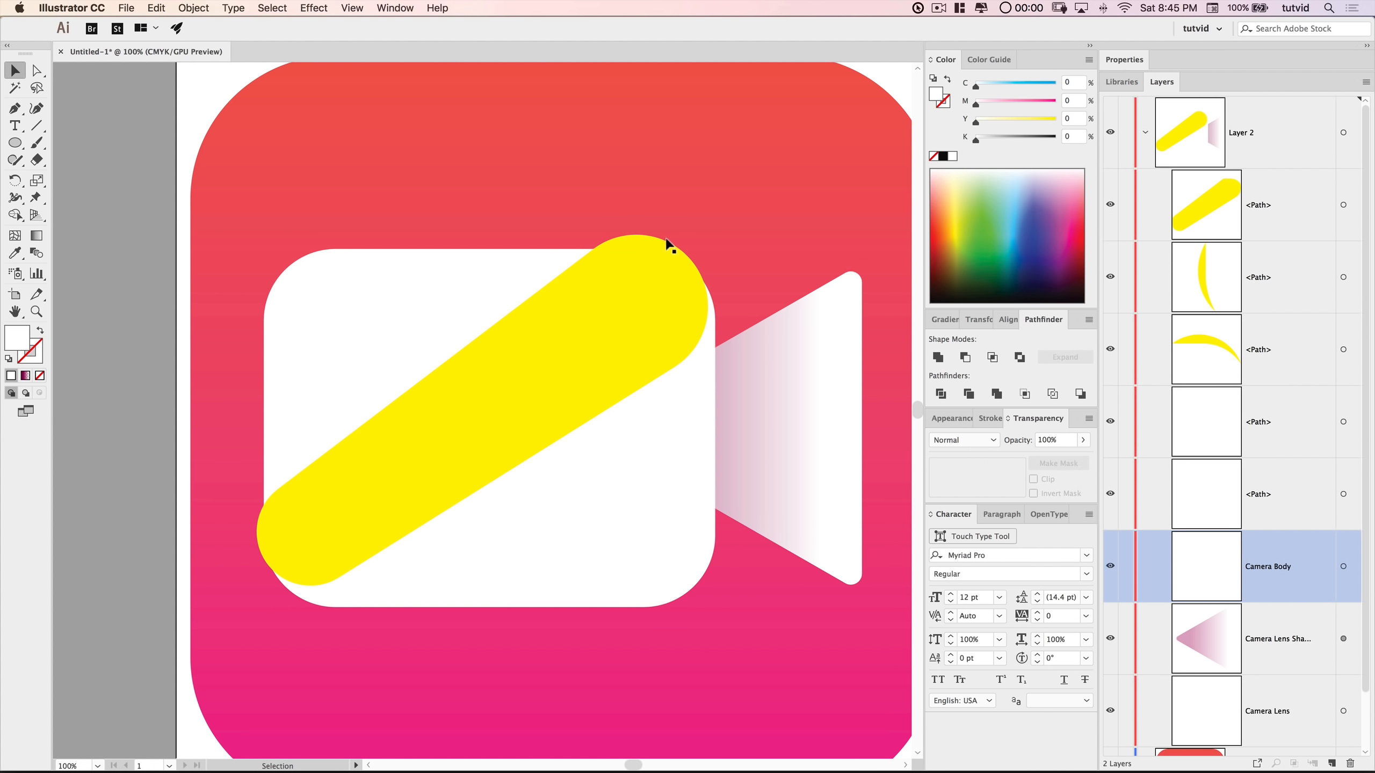
- Delete the two yellow slivers that stick out beyond the camera body's upper and left edges
click(645, 247)
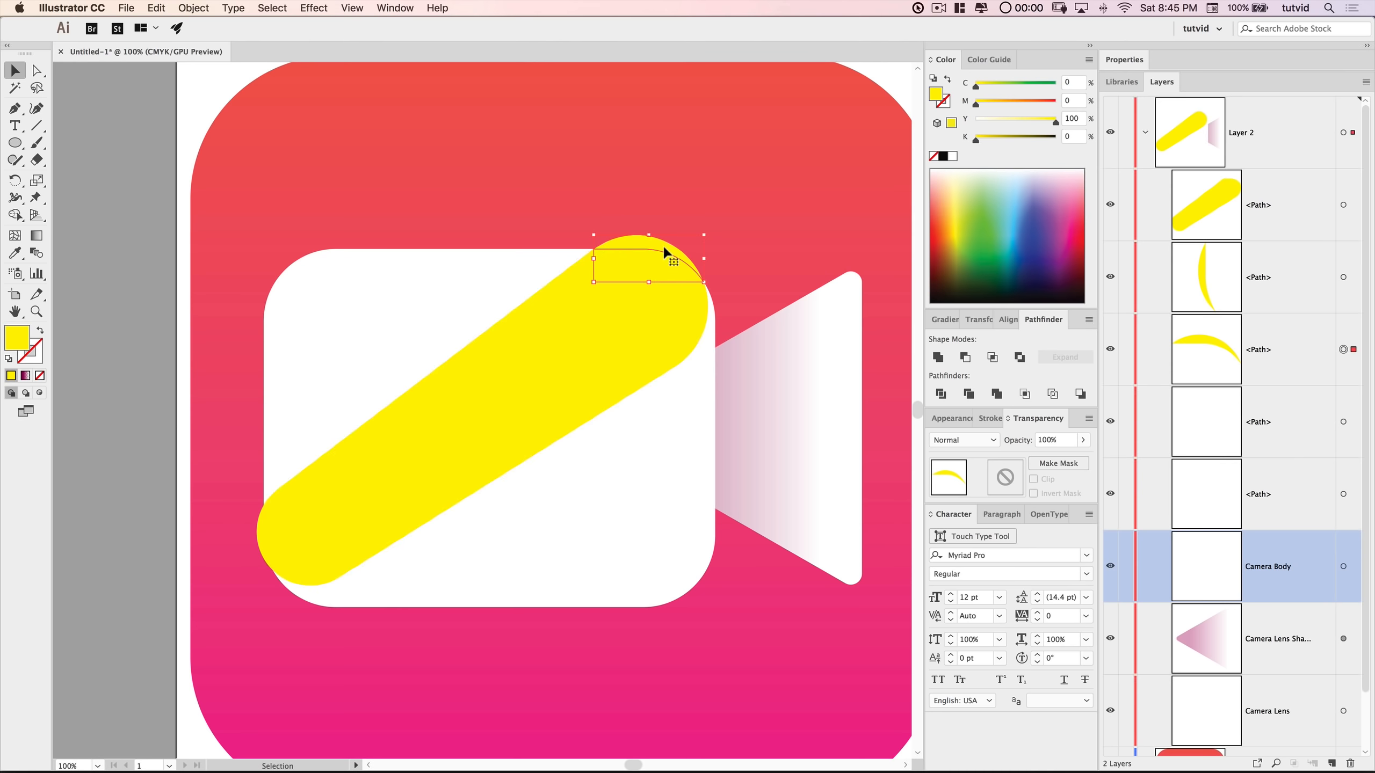
key(Delete)
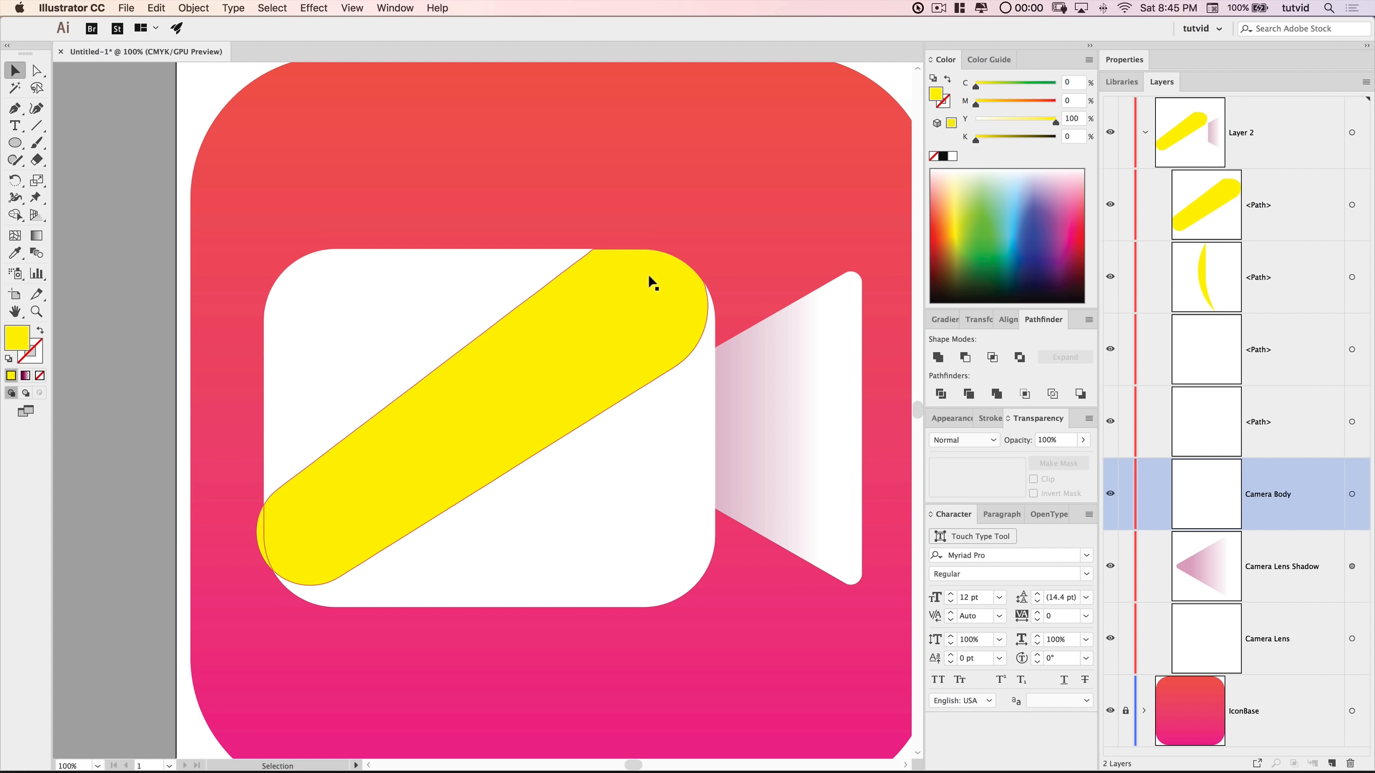
click(259, 538)
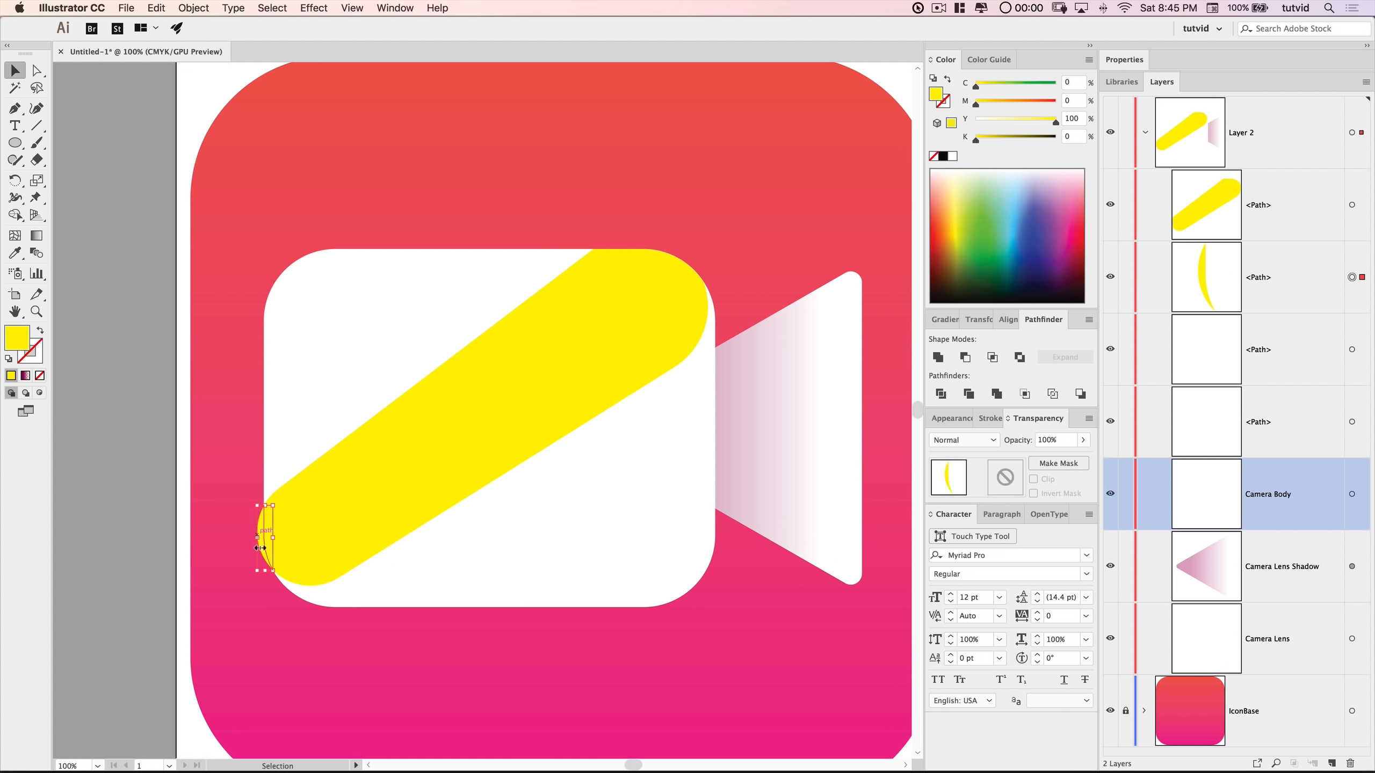
key(Delete)
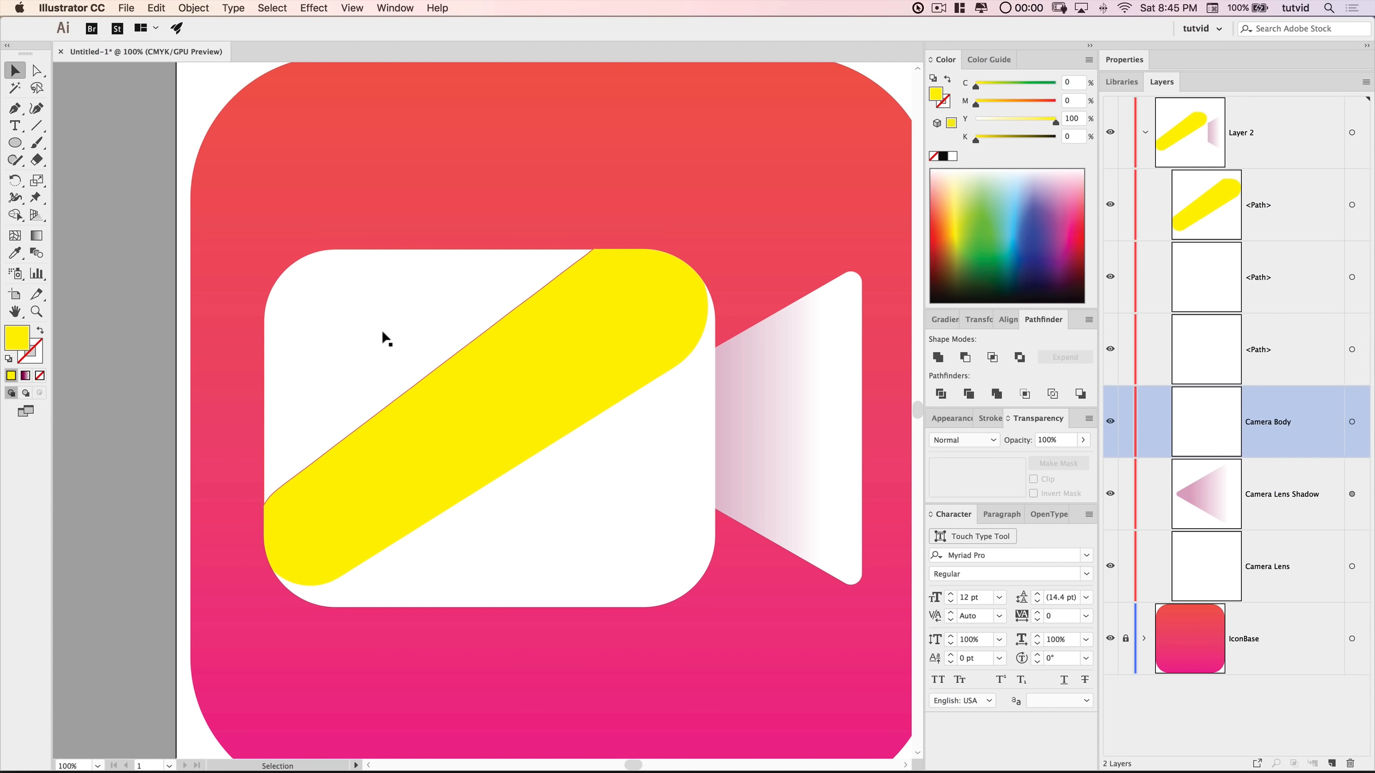
- Delete the white upper-left piece of the divided body and the yellow diagonal band
click(349, 346)
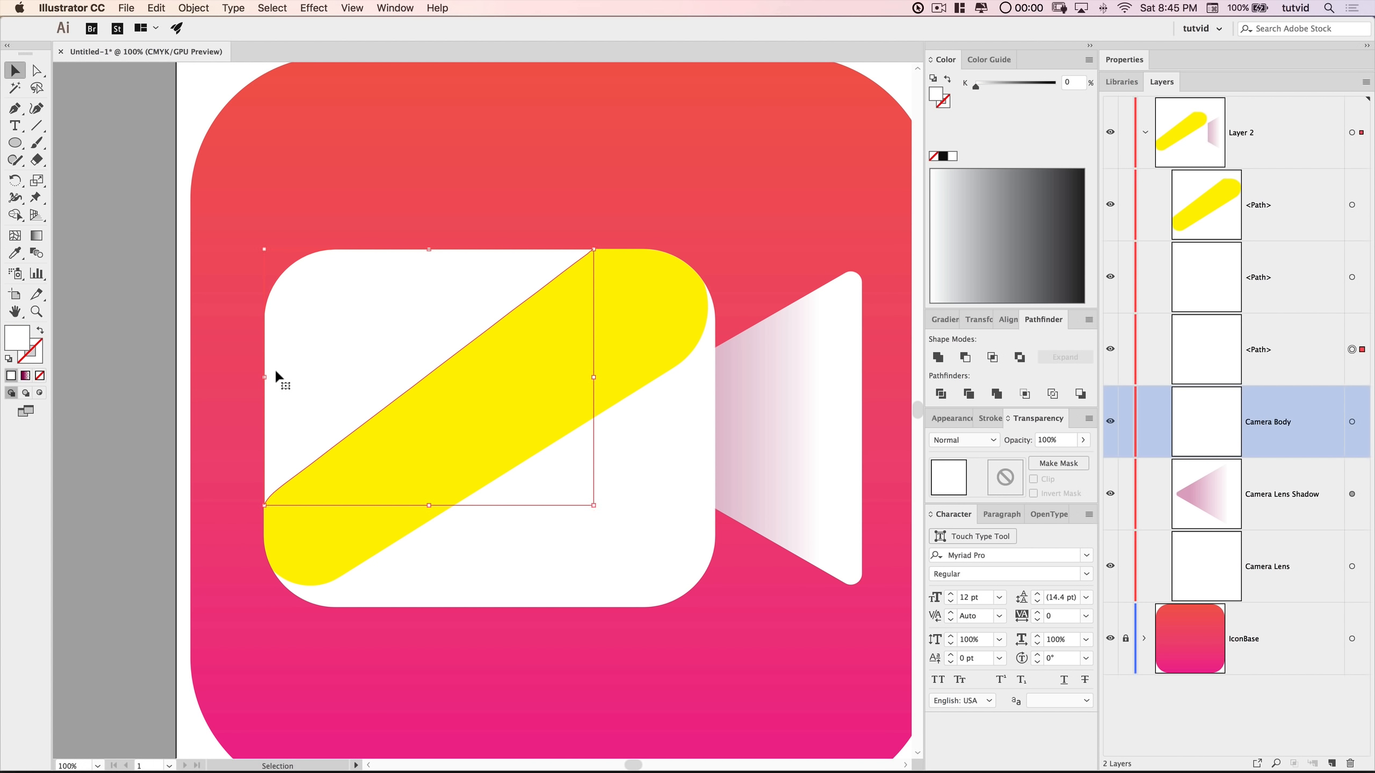
key(Delete)
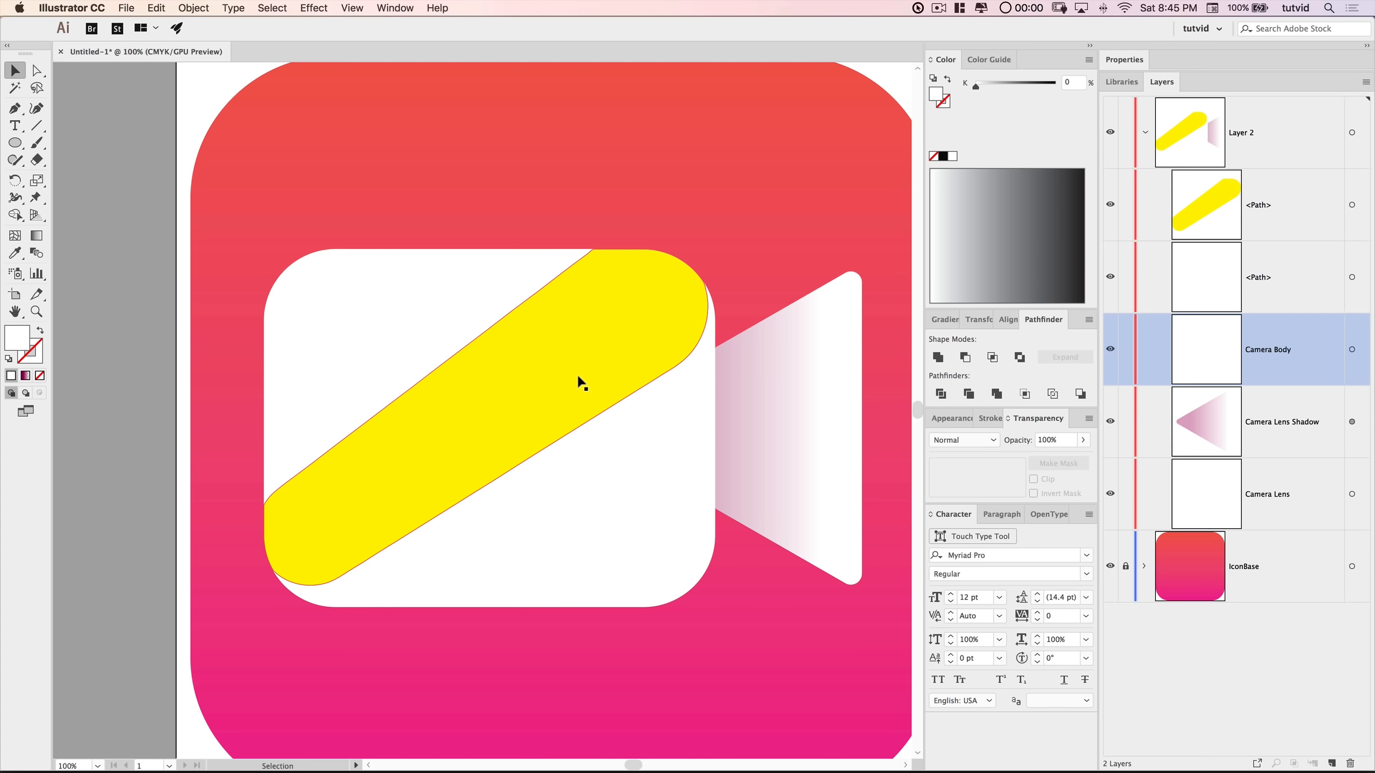
click(585, 330)
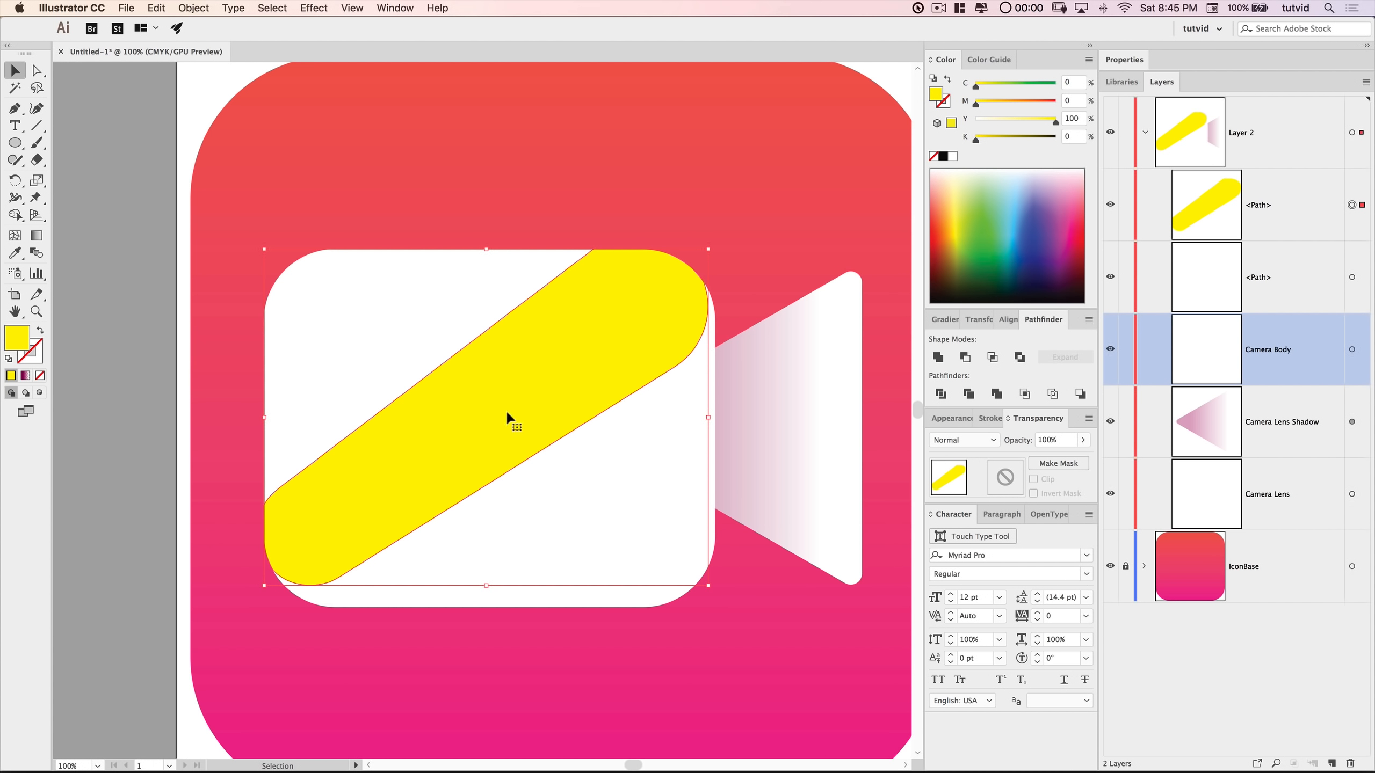
key(Delete)
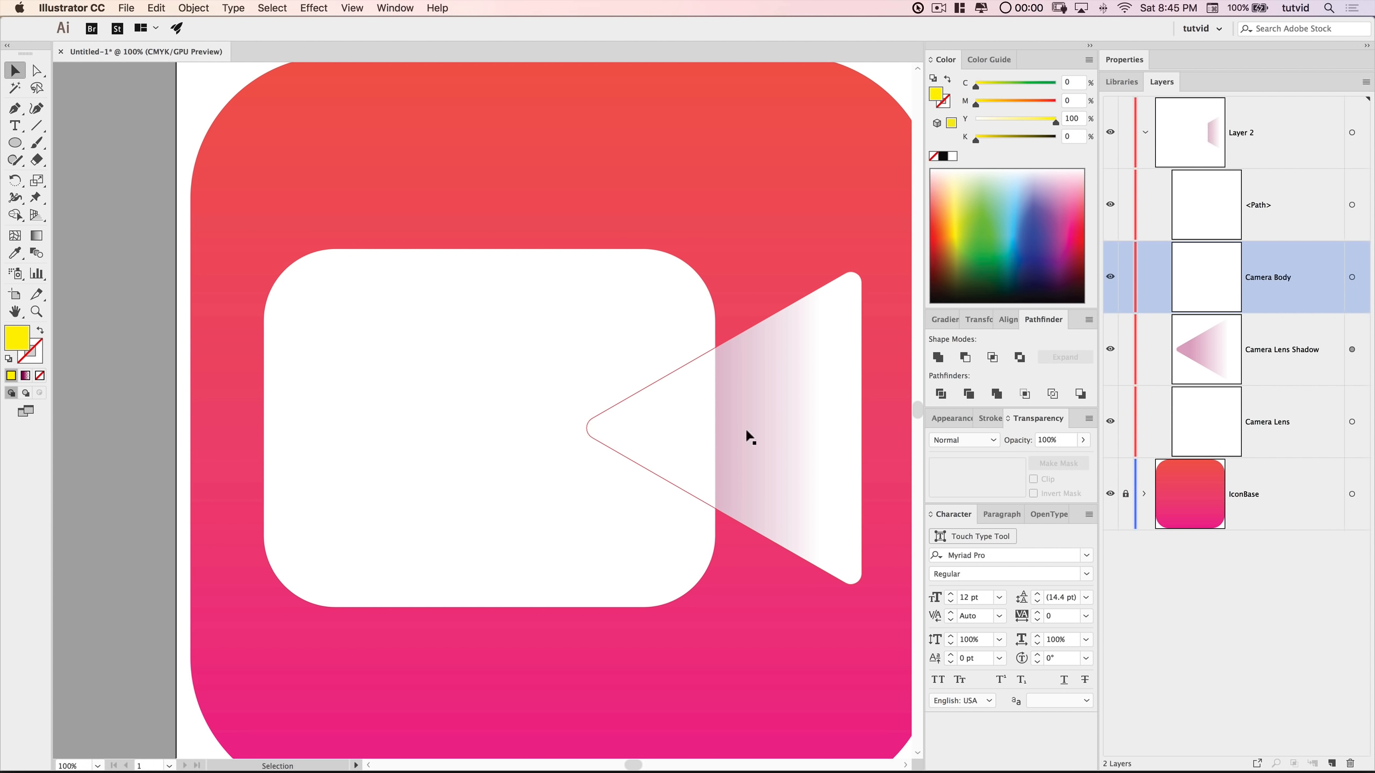
- Set the fill of the remaining lower-right piece of the divided body to 5% black and deselect it
click(588, 480)
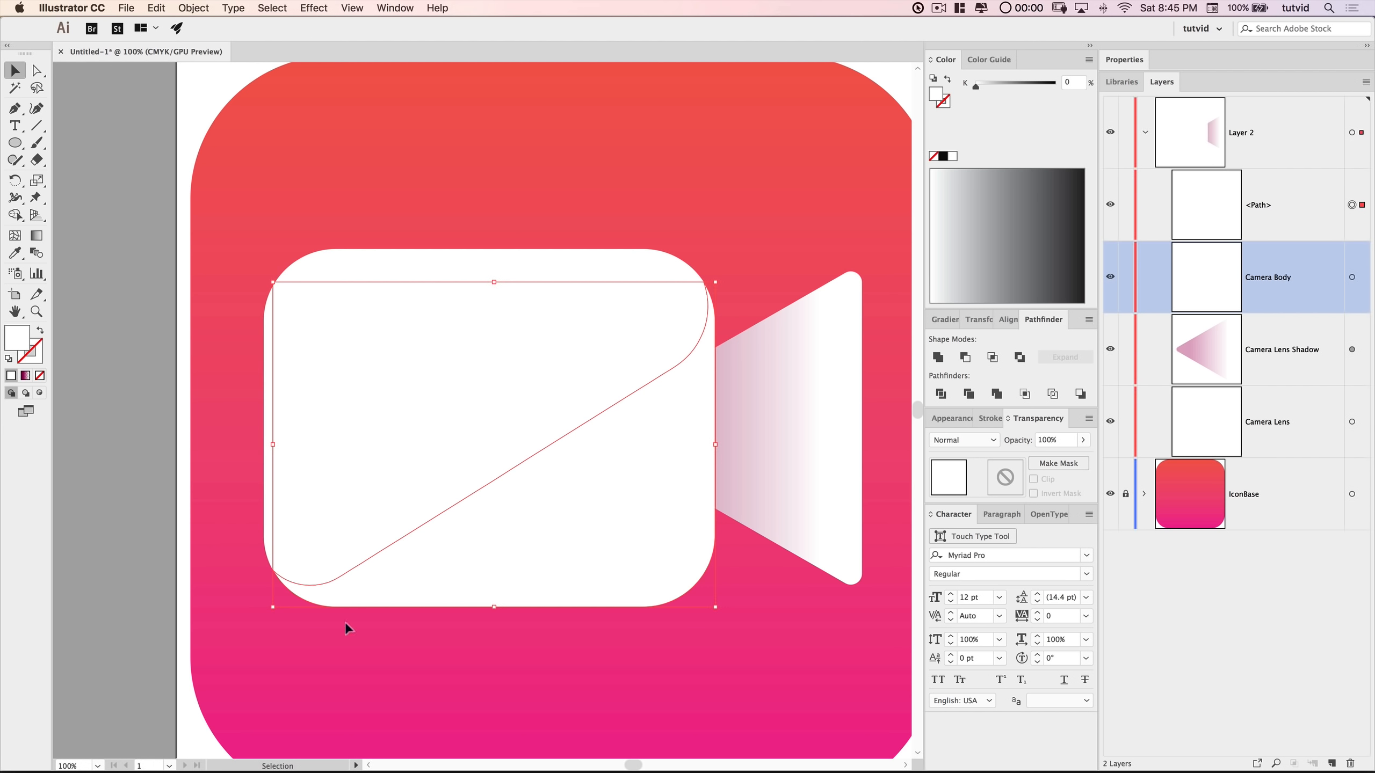
click(1076, 82)
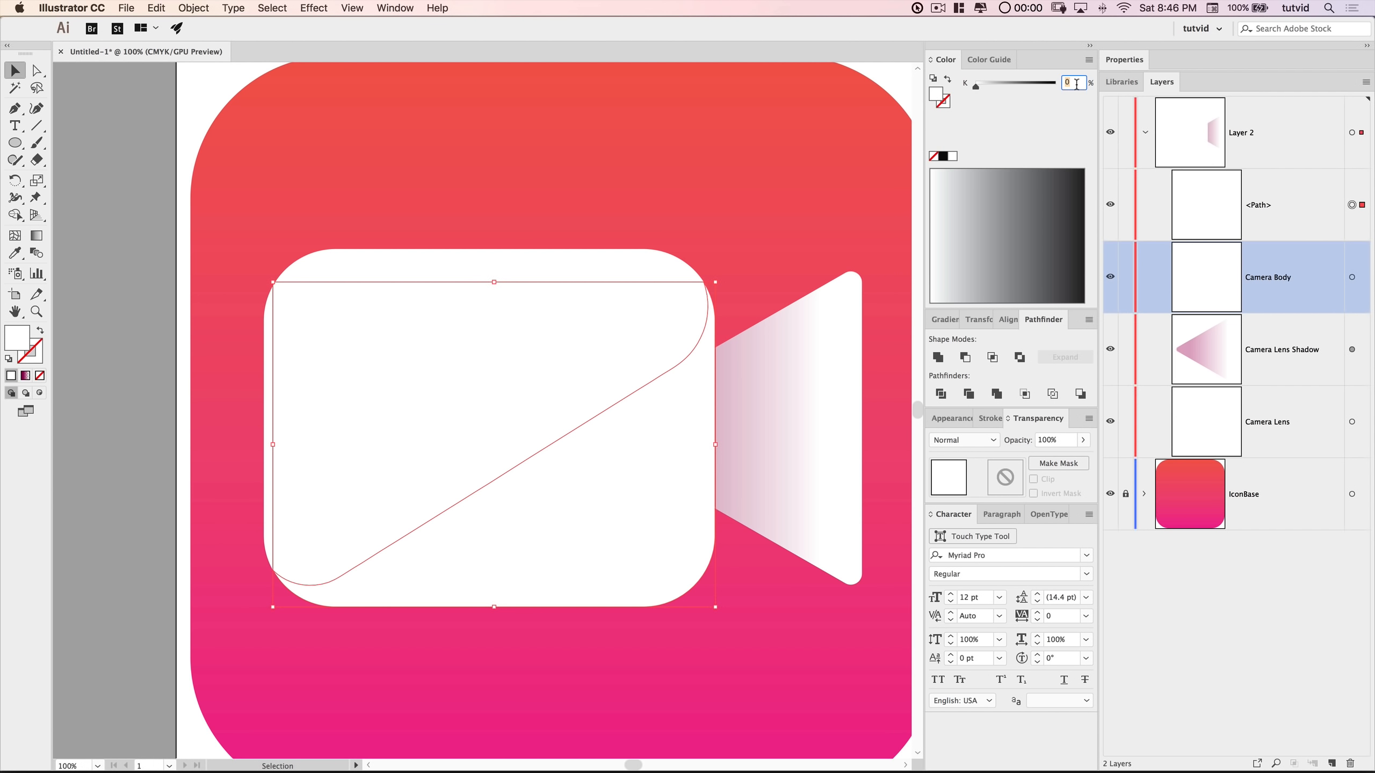
key(Return)
click(180, 454)
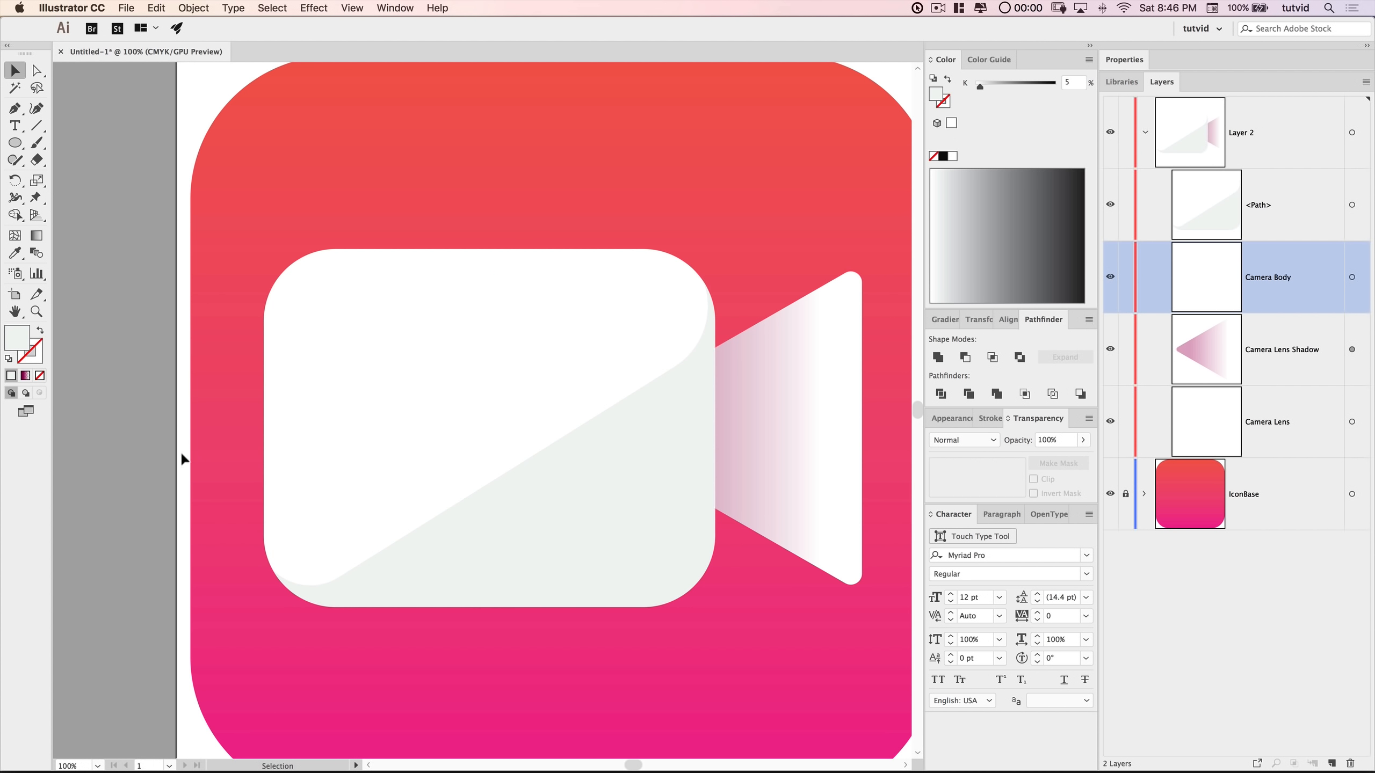
- Set the fill of the lower-right shading piece on the camera body to 15% black and leave it selected
click(374, 559)
double_click(1077, 82)
text(15)
key(Return)
click(81, 440)
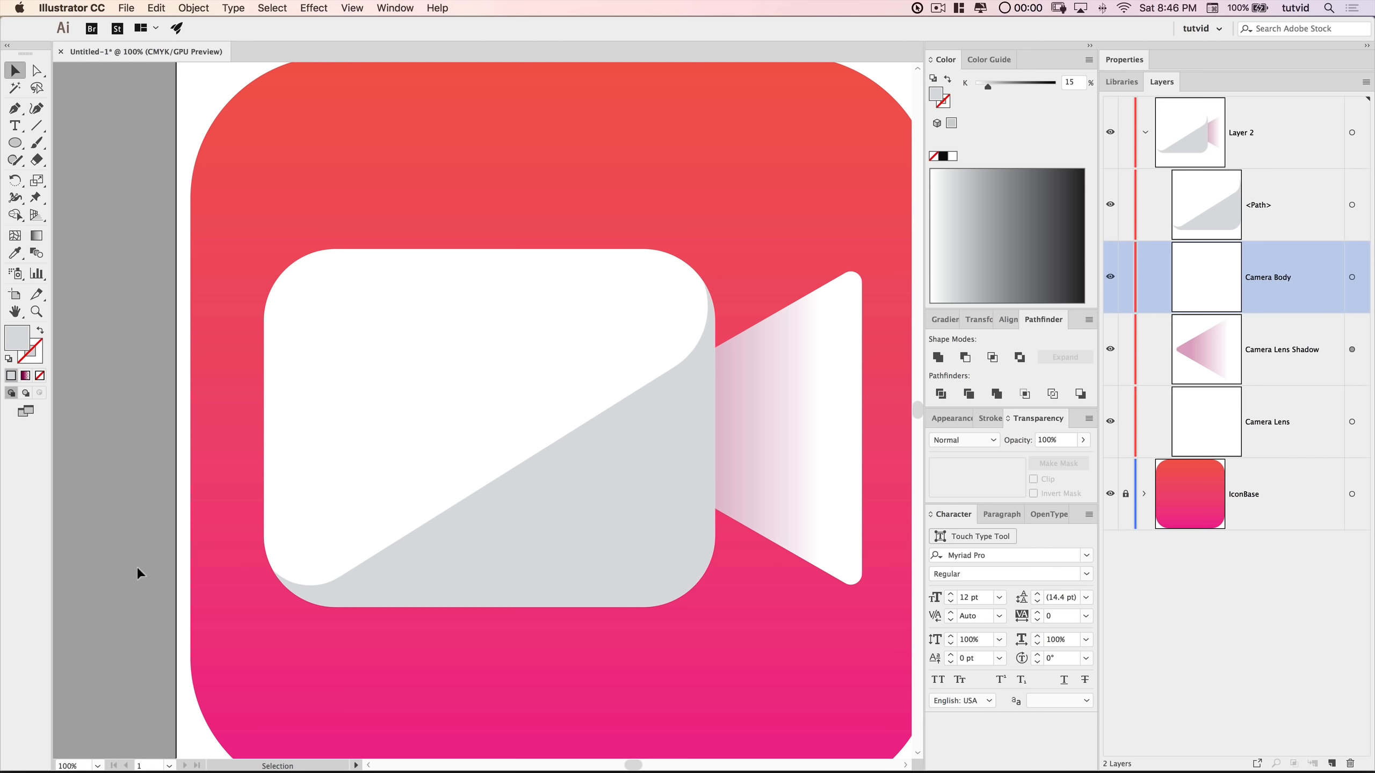
click(625, 407)
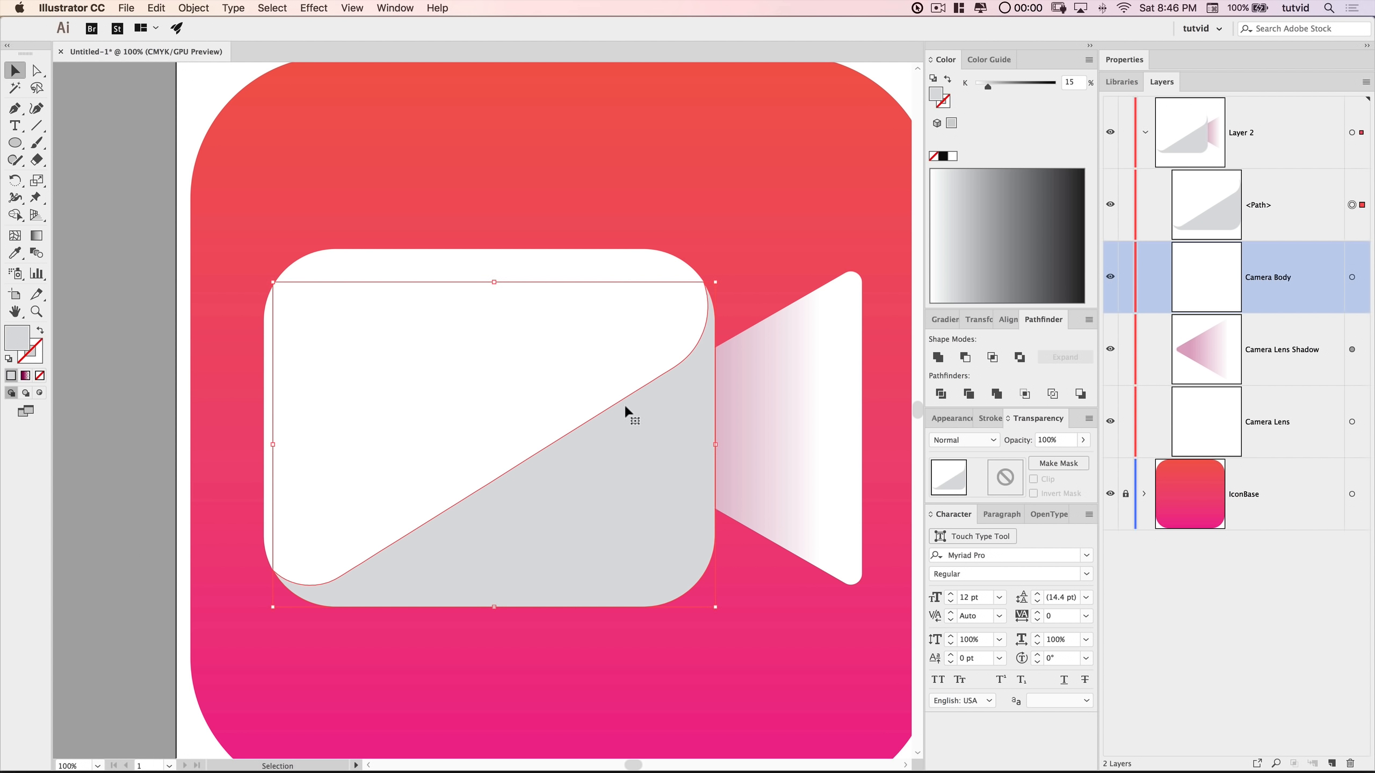
- Duplicate the grey lower-right shading piece in place and reflect the copy across the horizontal axis
click(156, 8)
click(155, 7)
click(156, 7)
click(190, 102)
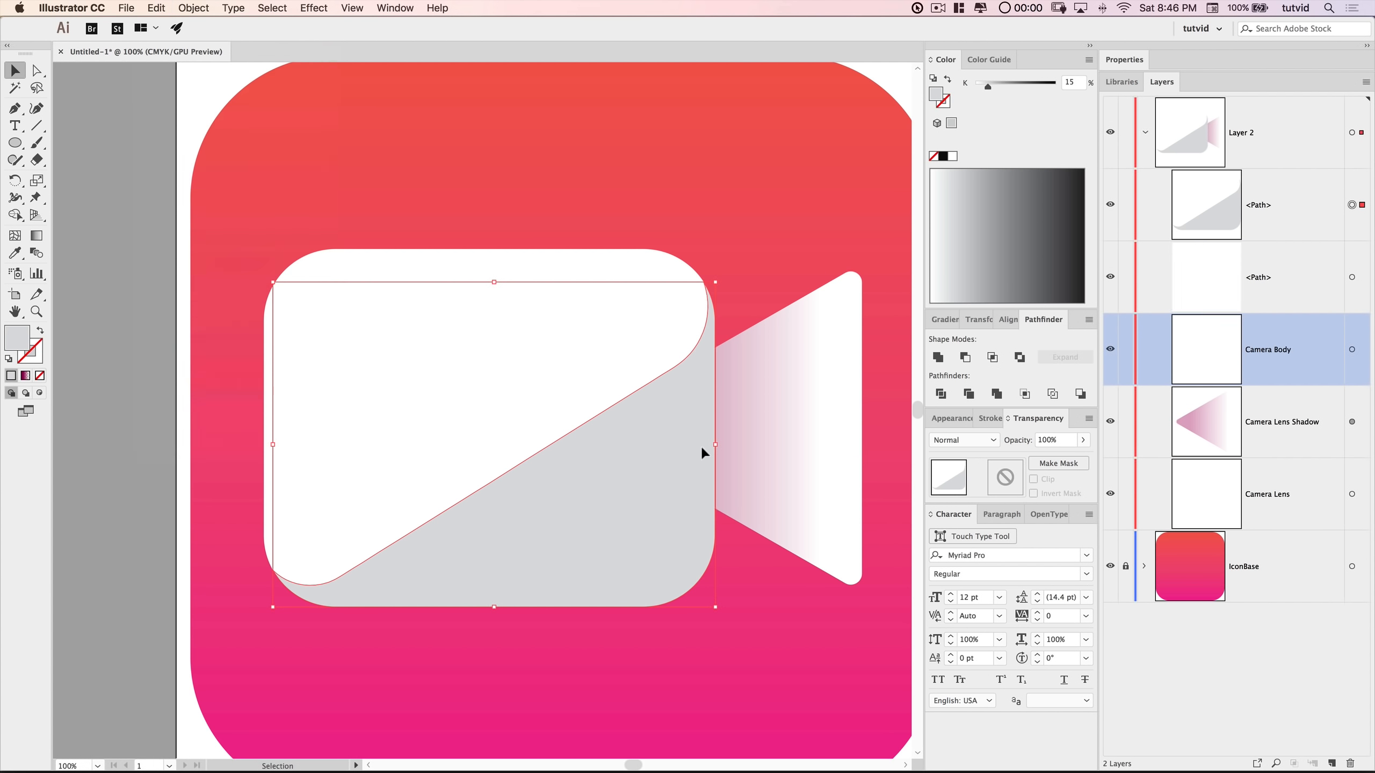
click(199, 6)
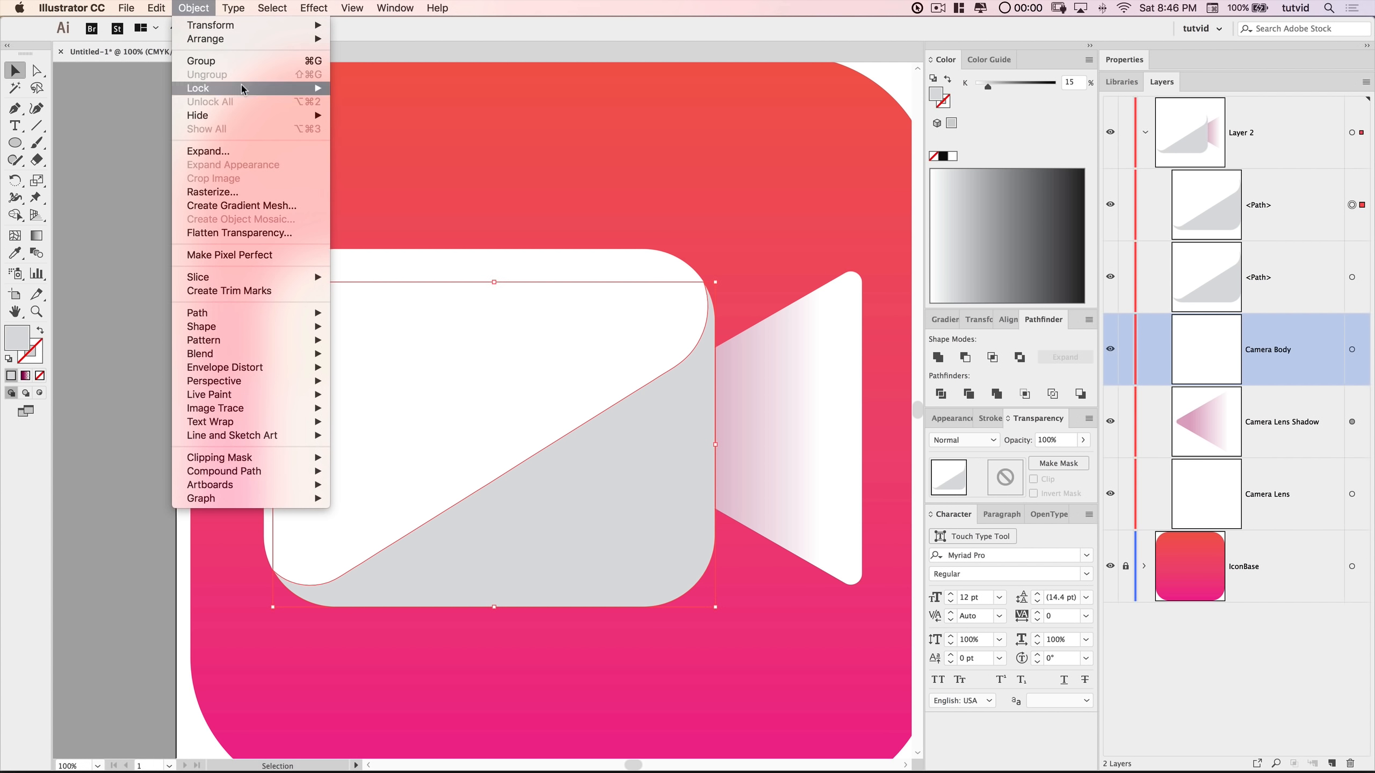
mouse_move(226, 25)
click(392, 80)
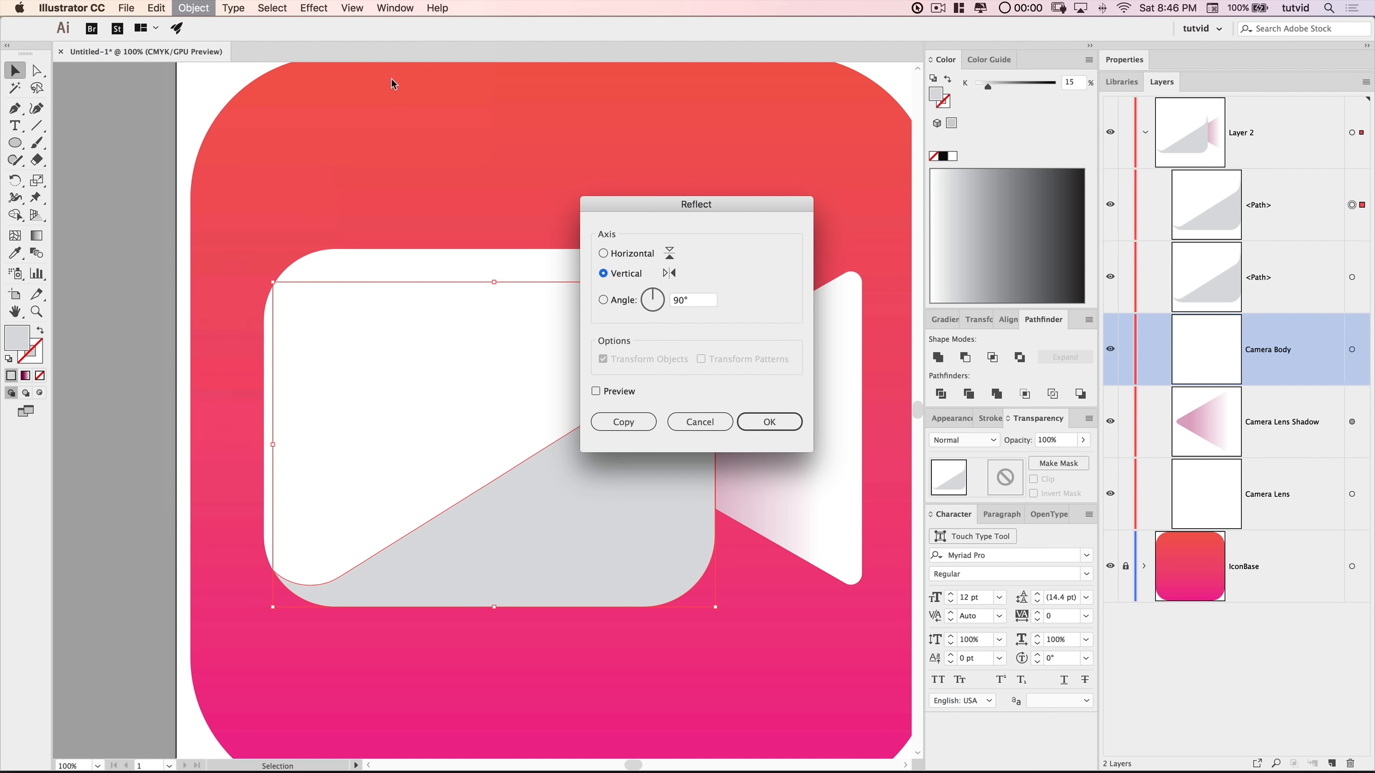
click(604, 254)
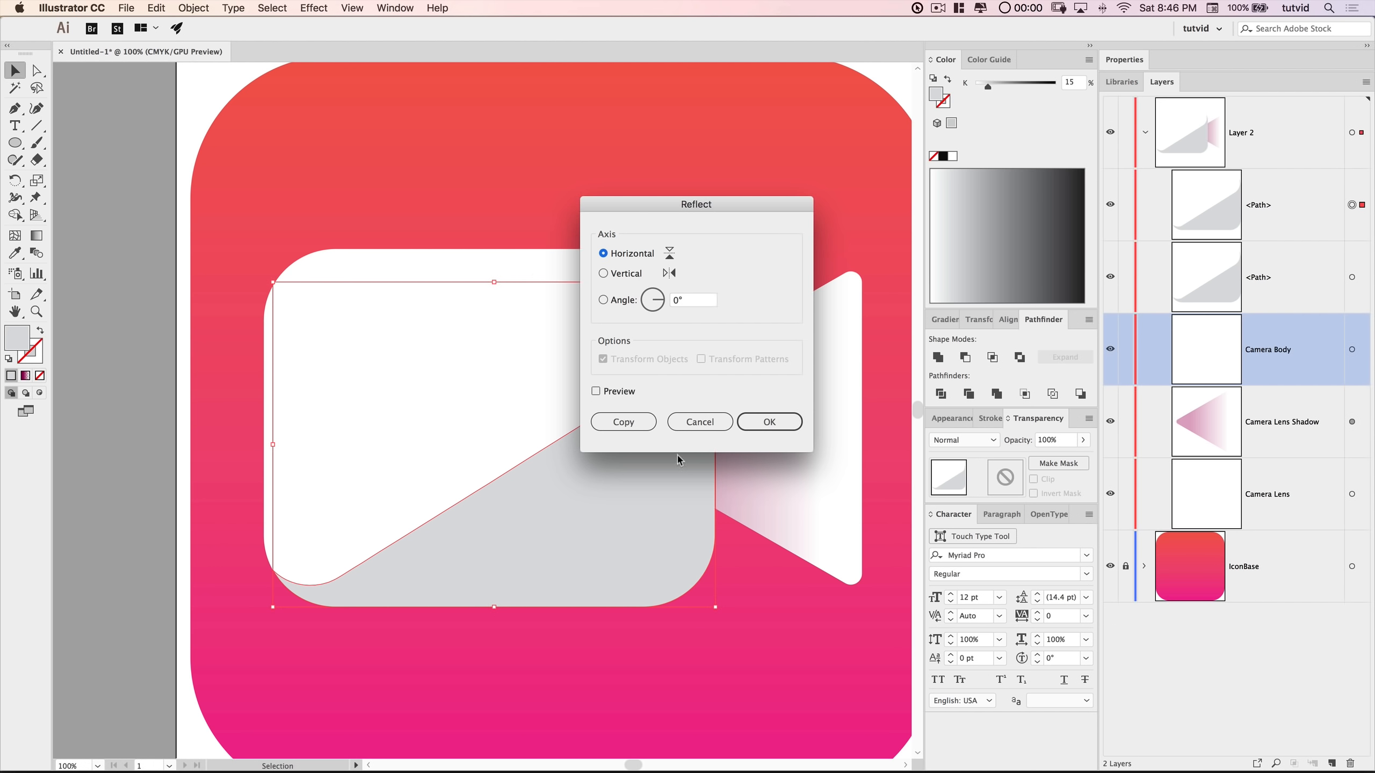
key(Return)
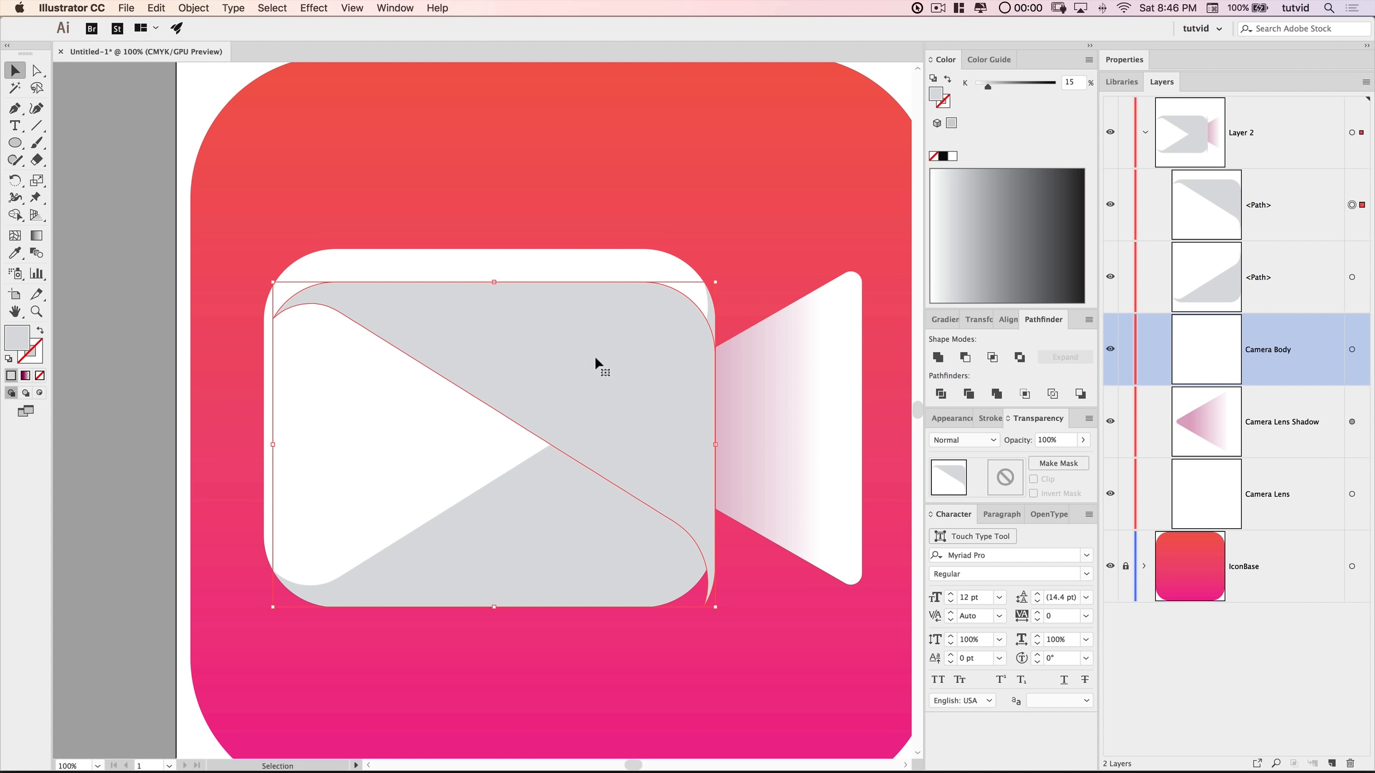
- Align the reflected shading copy with the top edge of the camera body and deselect everything
click(351, 8)
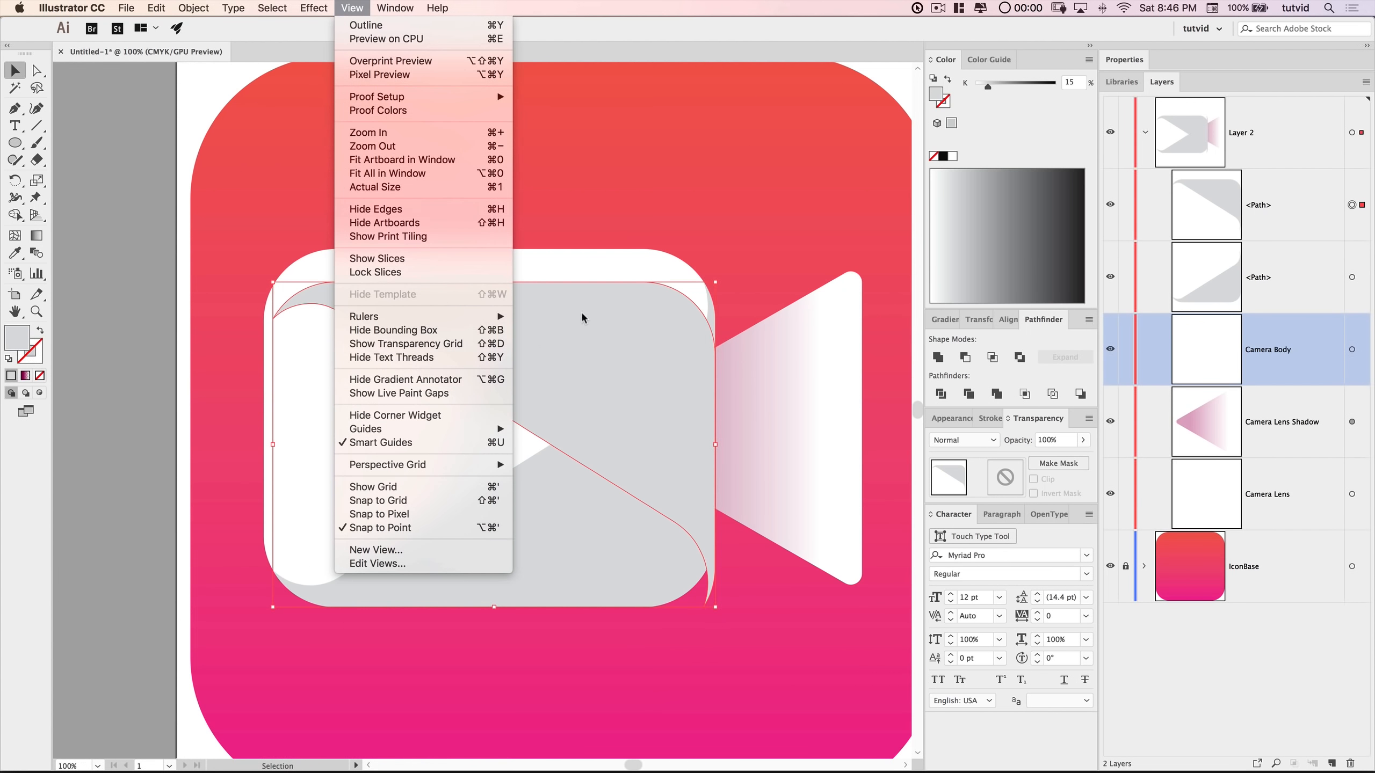
click(386, 440)
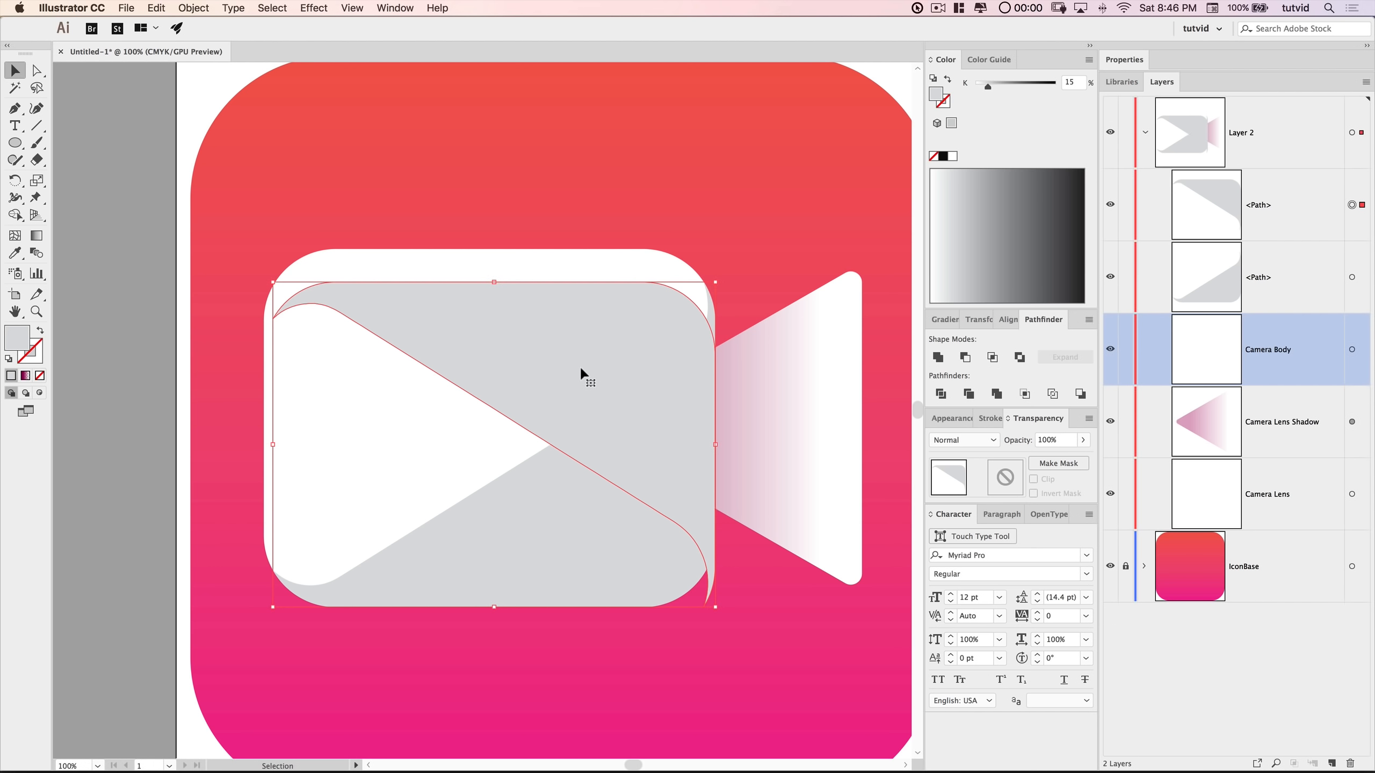
shift+click(372, 385)
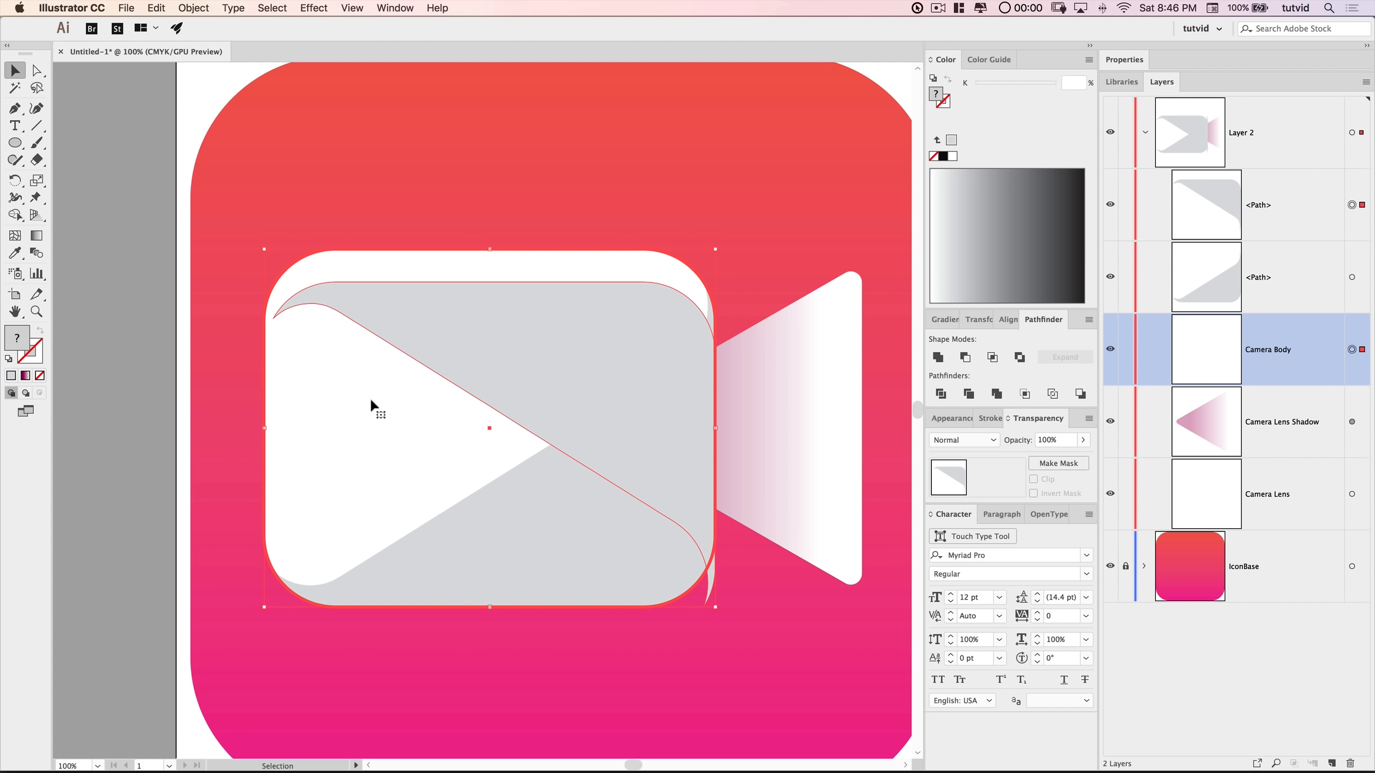
click(1008, 320)
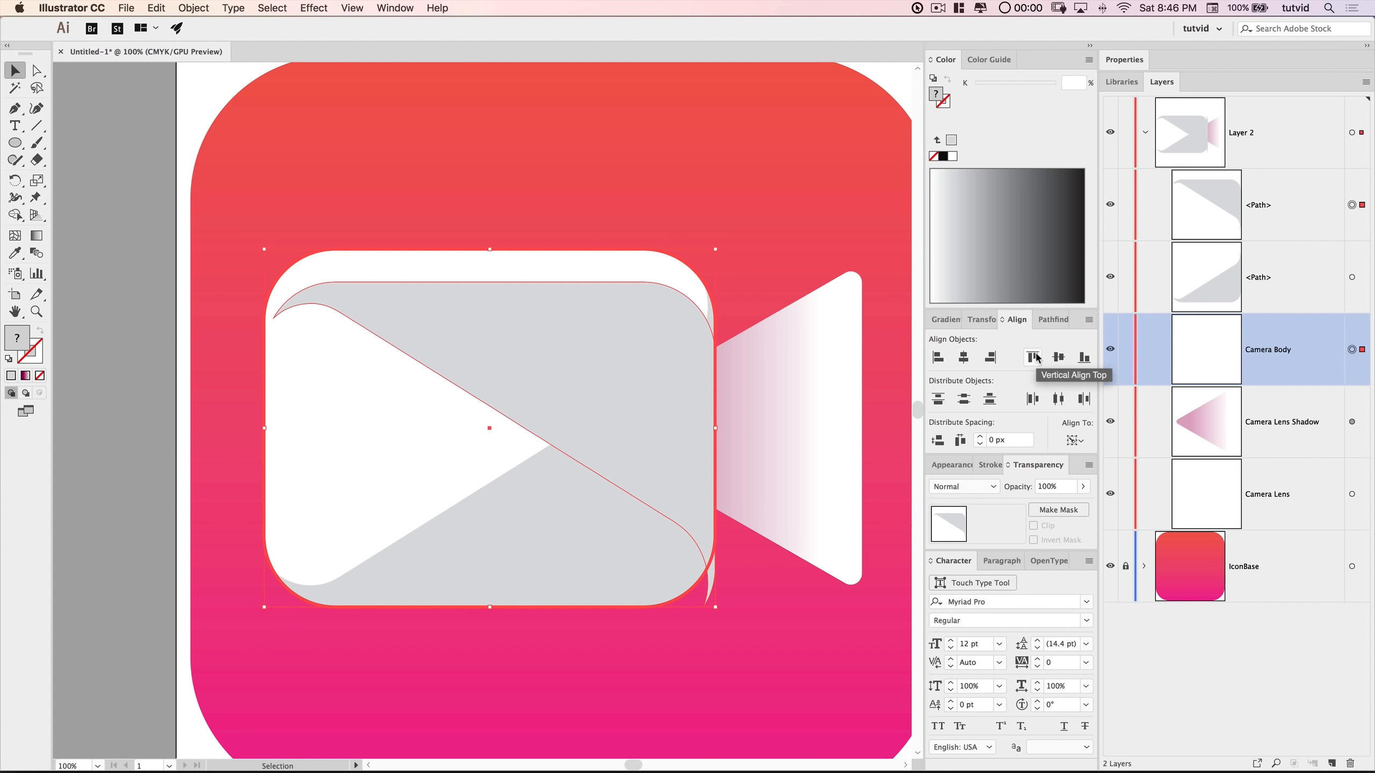
click(1033, 357)
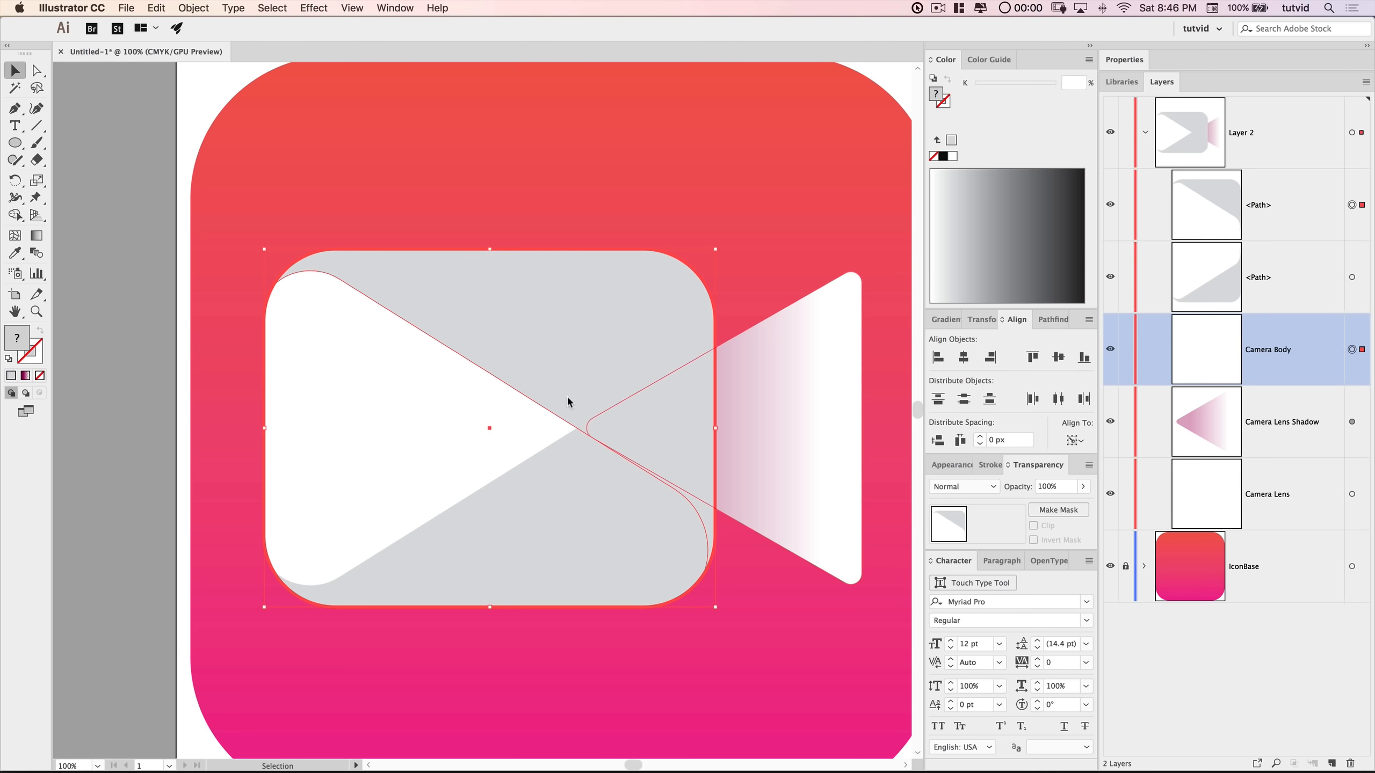
click(116, 500)
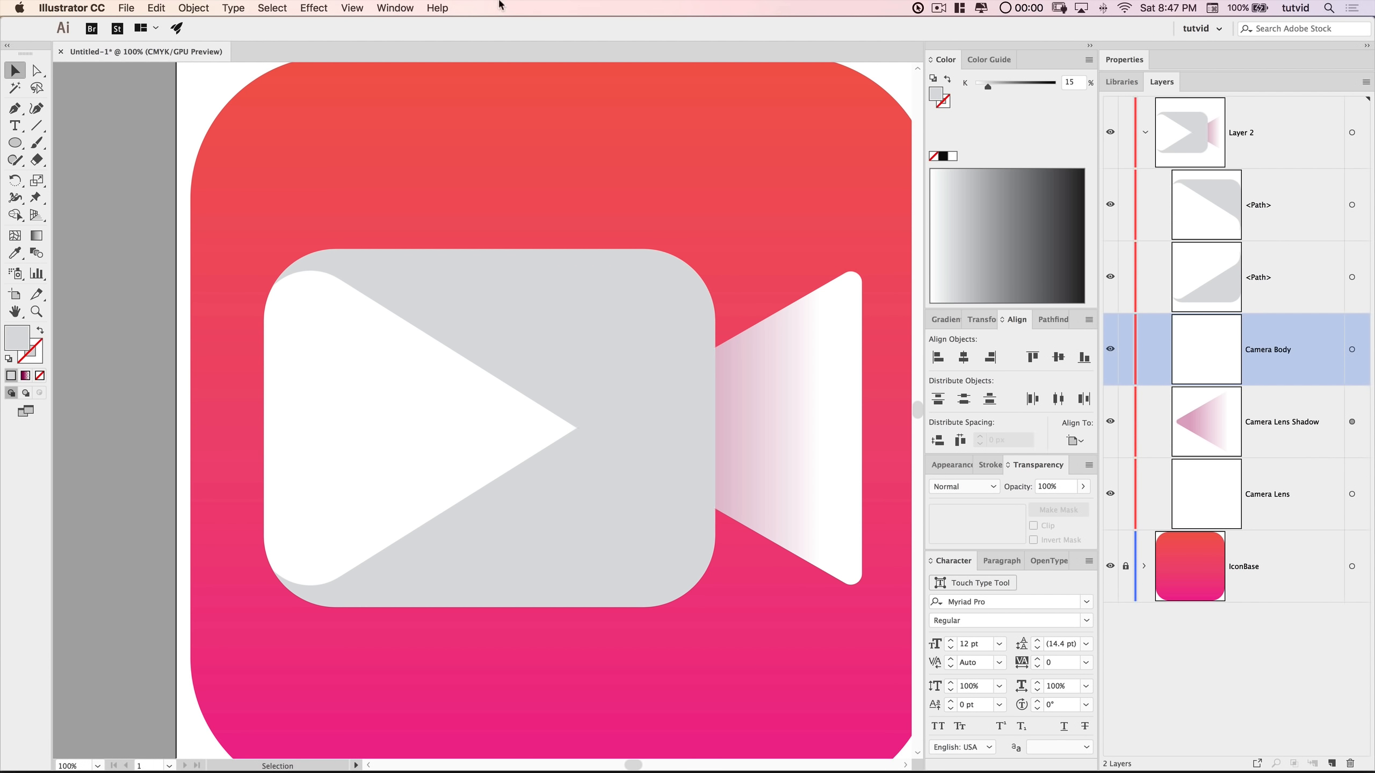
- Show the swatches and rebuild the current linear gradient with only two fully opaque dark magenta stops, at 0% and 100%
click(403, 8)
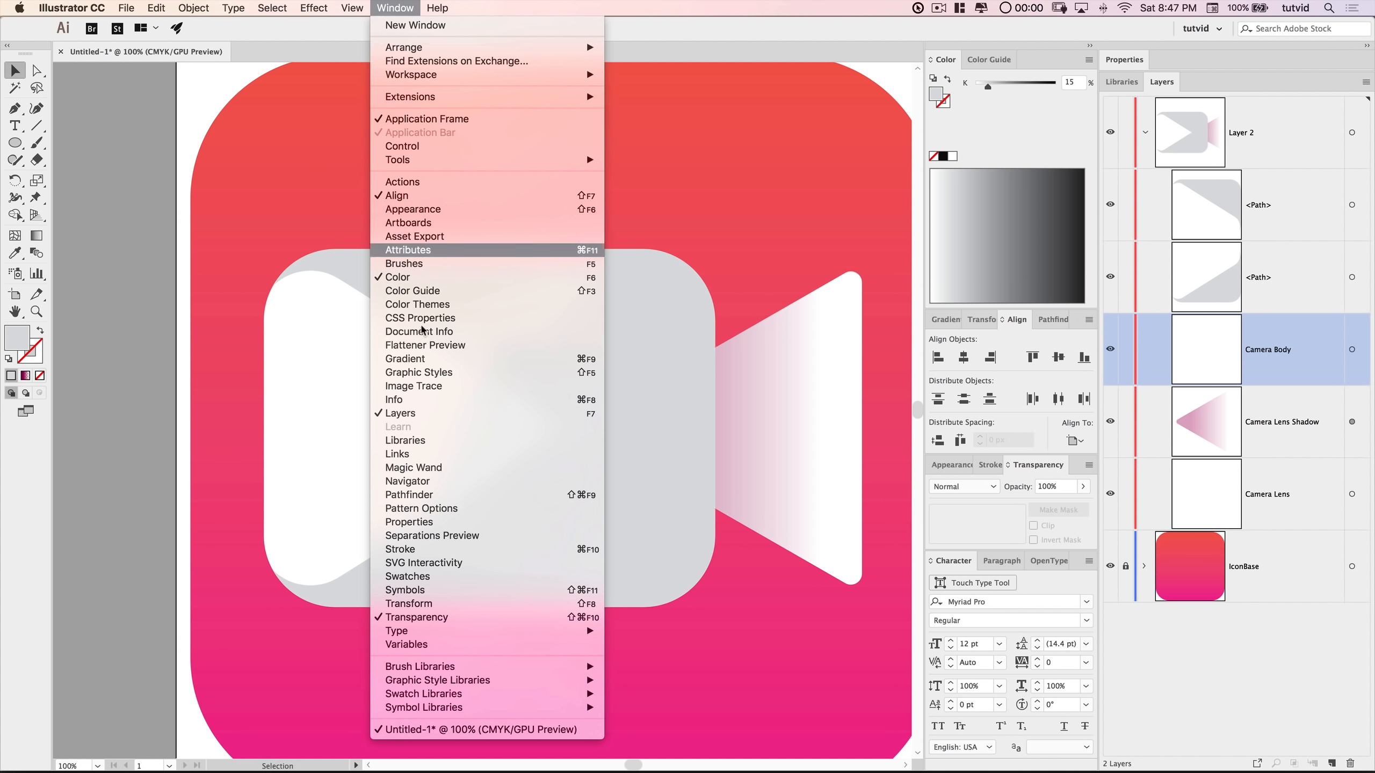
click(422, 573)
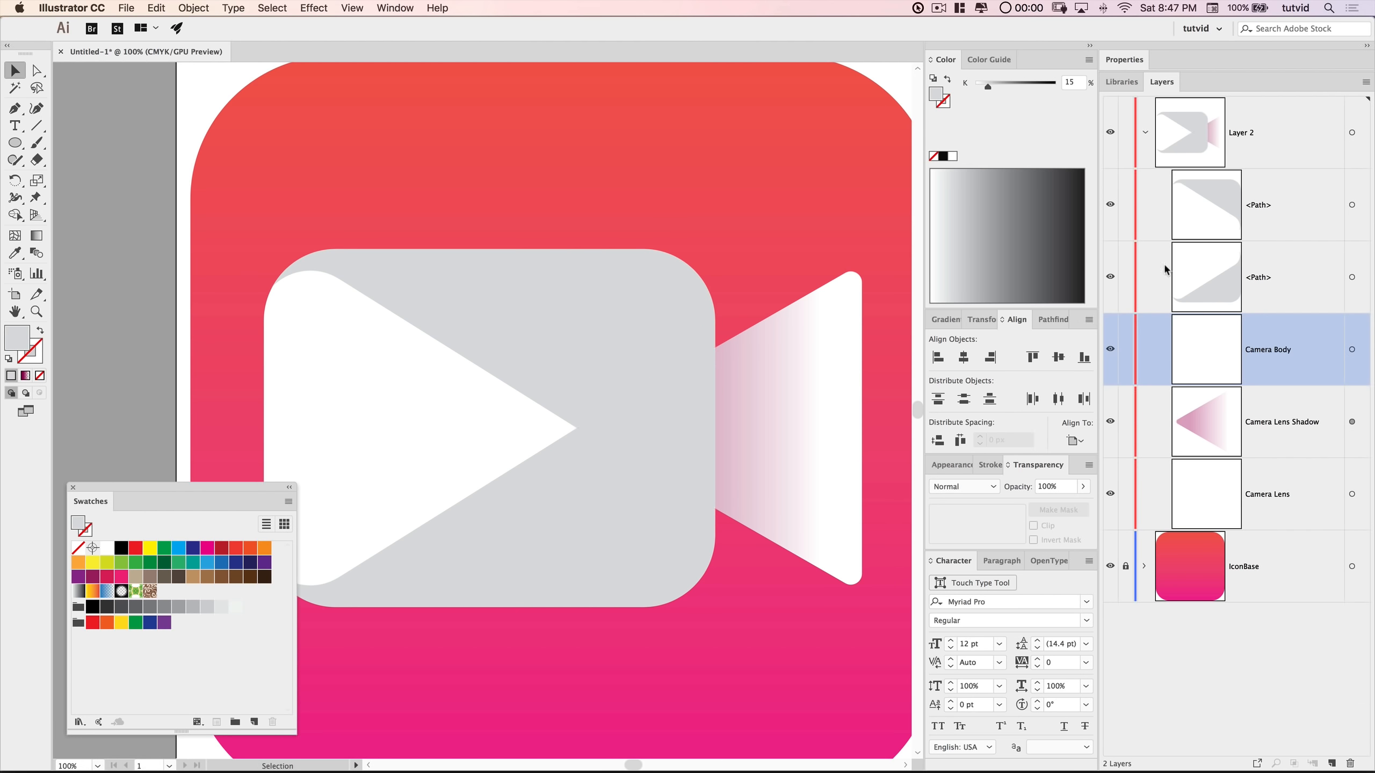
click(945, 319)
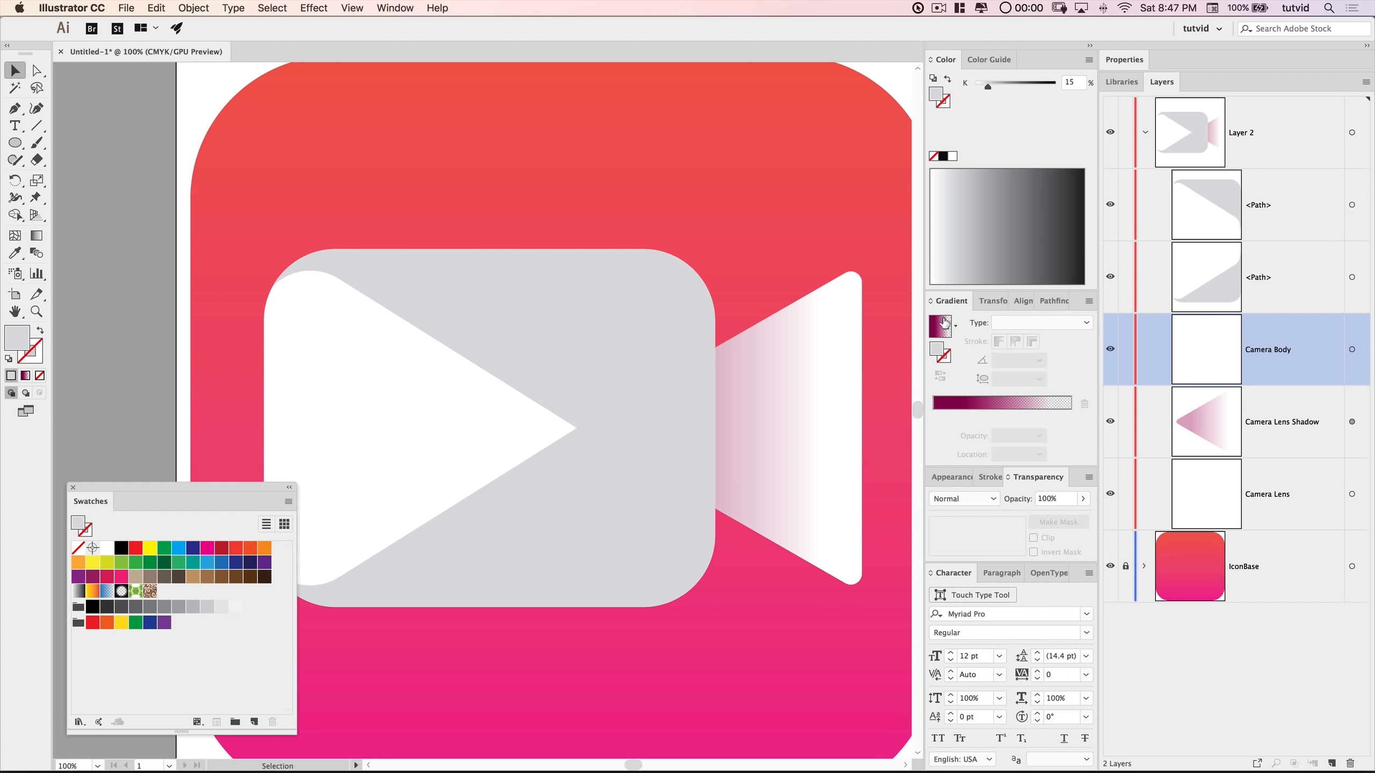
click(941, 326)
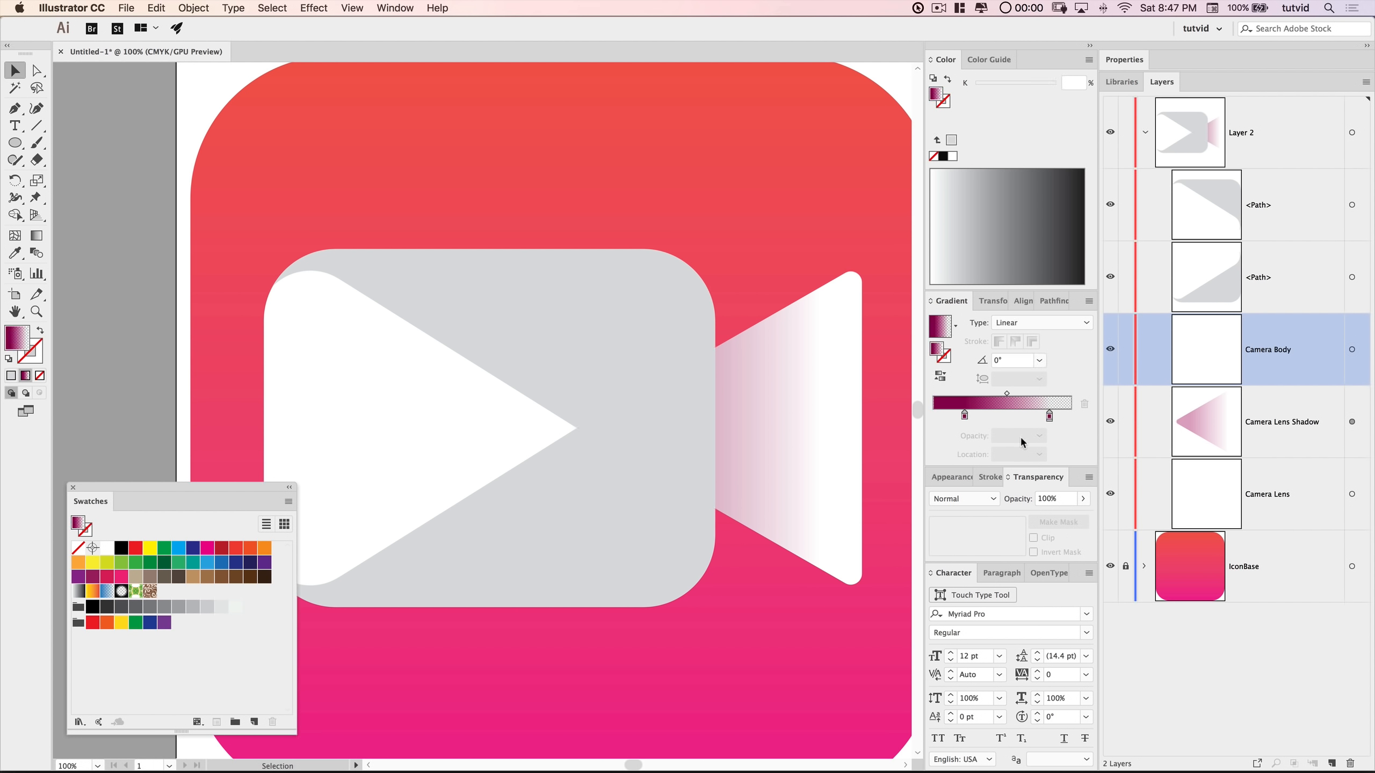
click(933, 414)
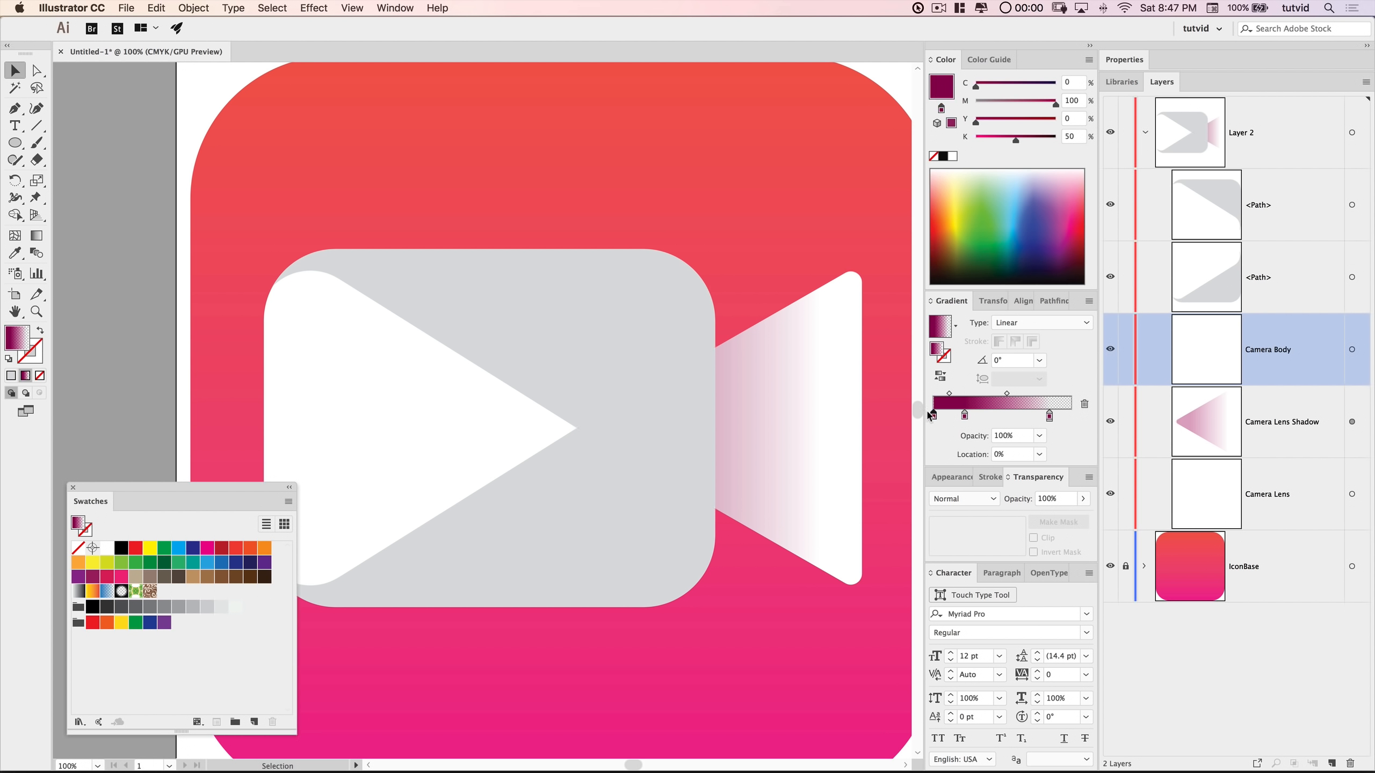
drag(1049, 415, 1049, 450)
click(963, 415)
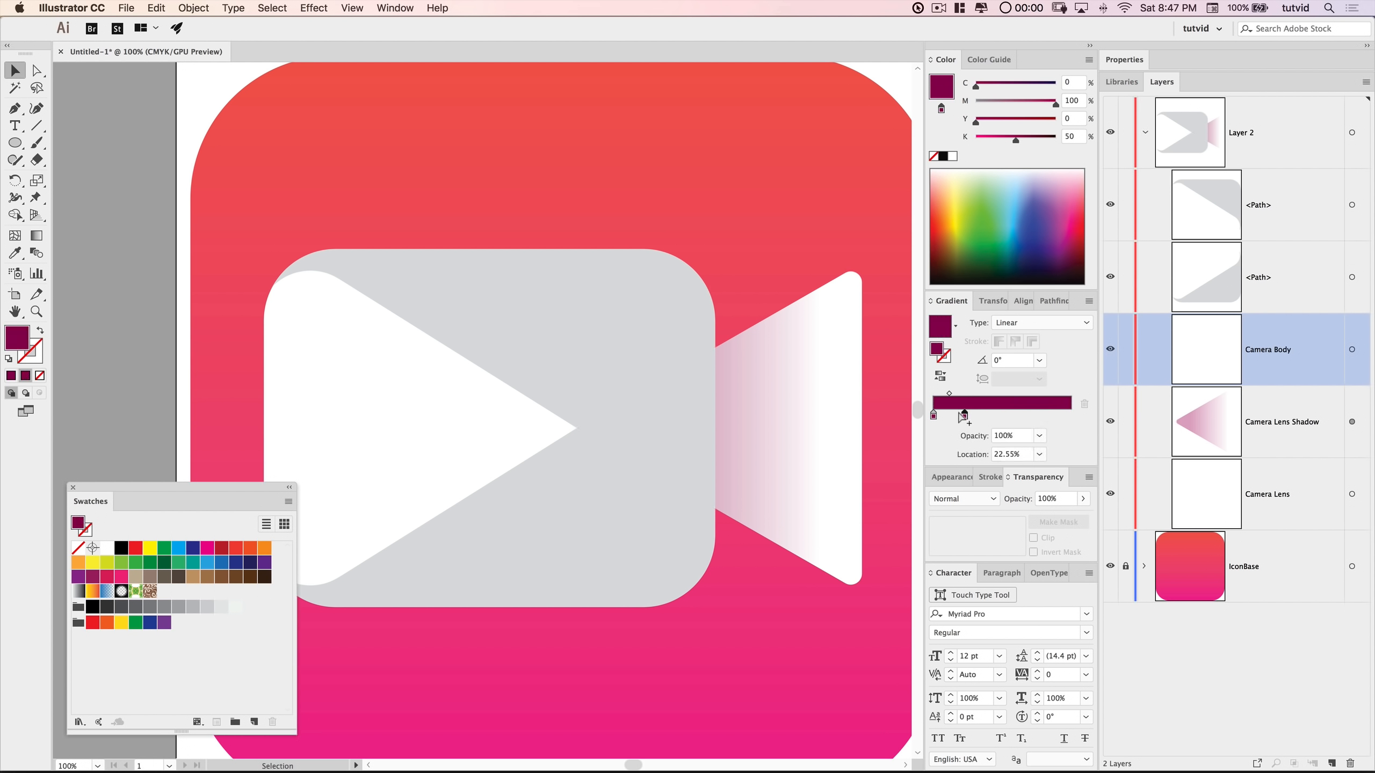
drag(965, 415, 1087, 415)
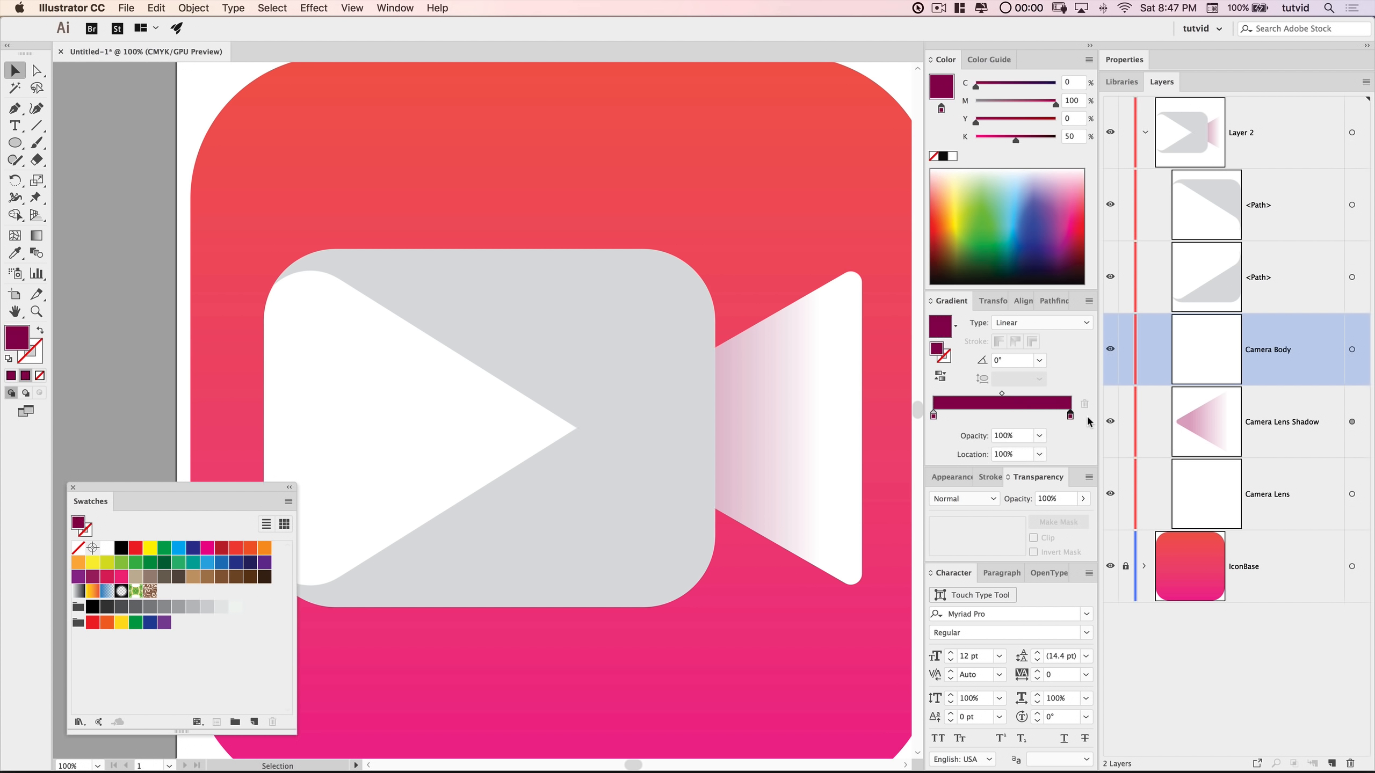
- Set the gradient's start stop to white and its end stop to 20% magenta with 0% black
click(934, 415)
drag(1015, 140, 915, 138)
drag(1054, 104, 956, 99)
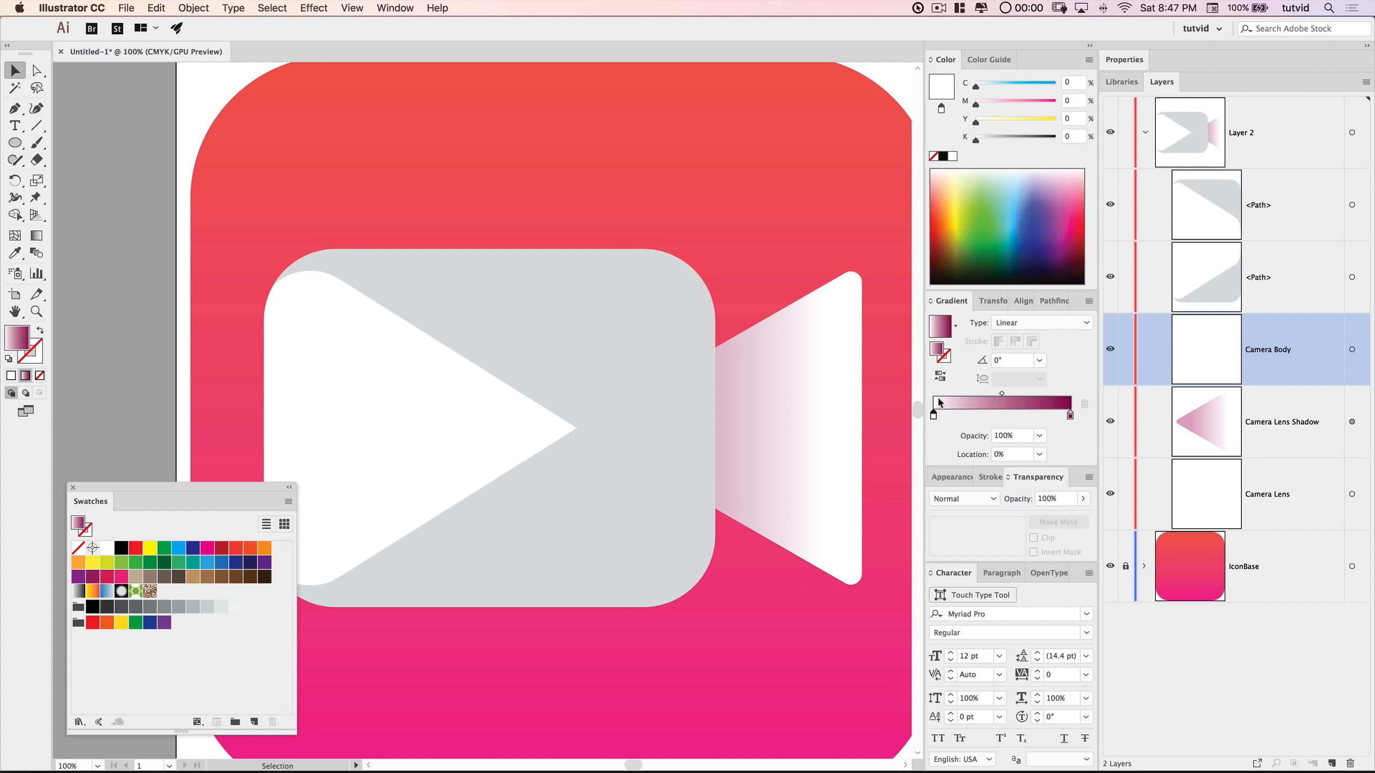
click(1070, 415)
drag(1015, 141, 939, 138)
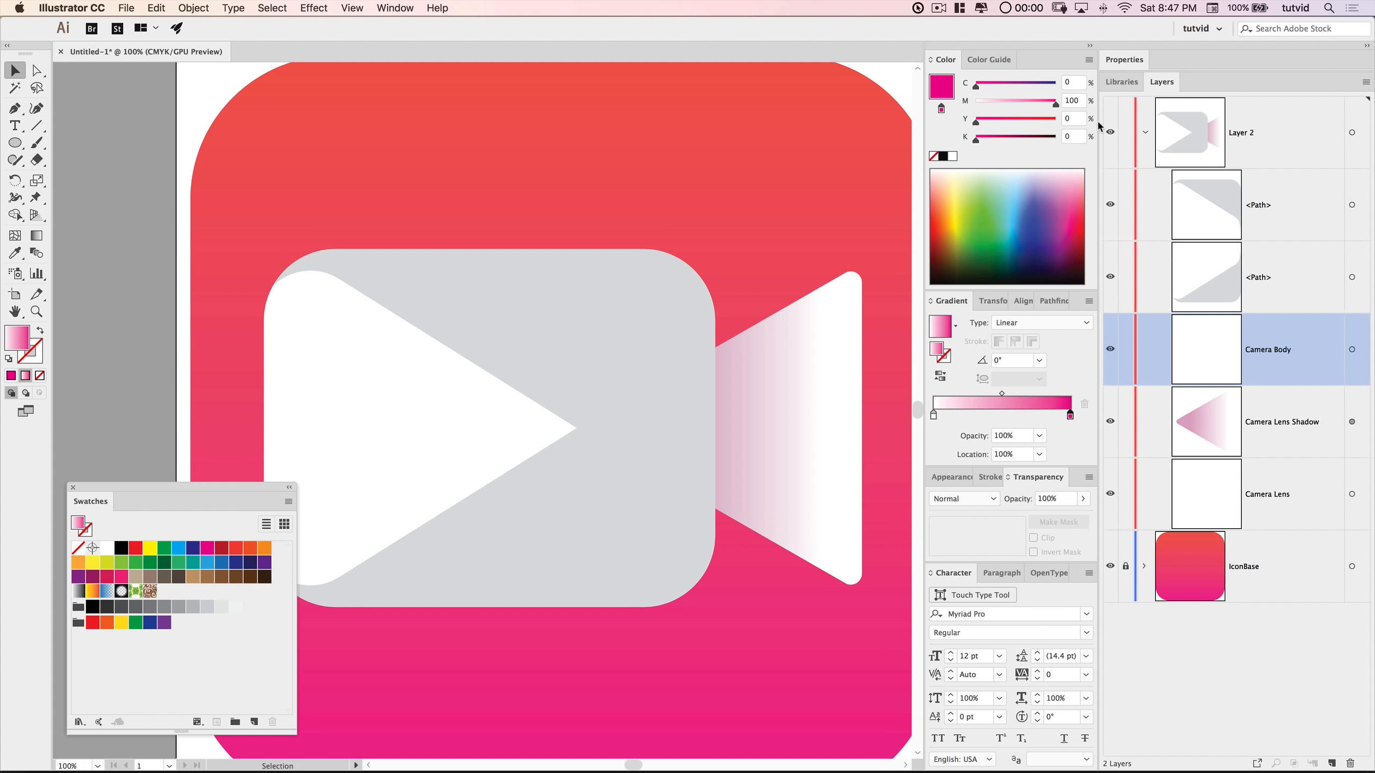
double_click(1072, 101)
text(20)
key(Tab)
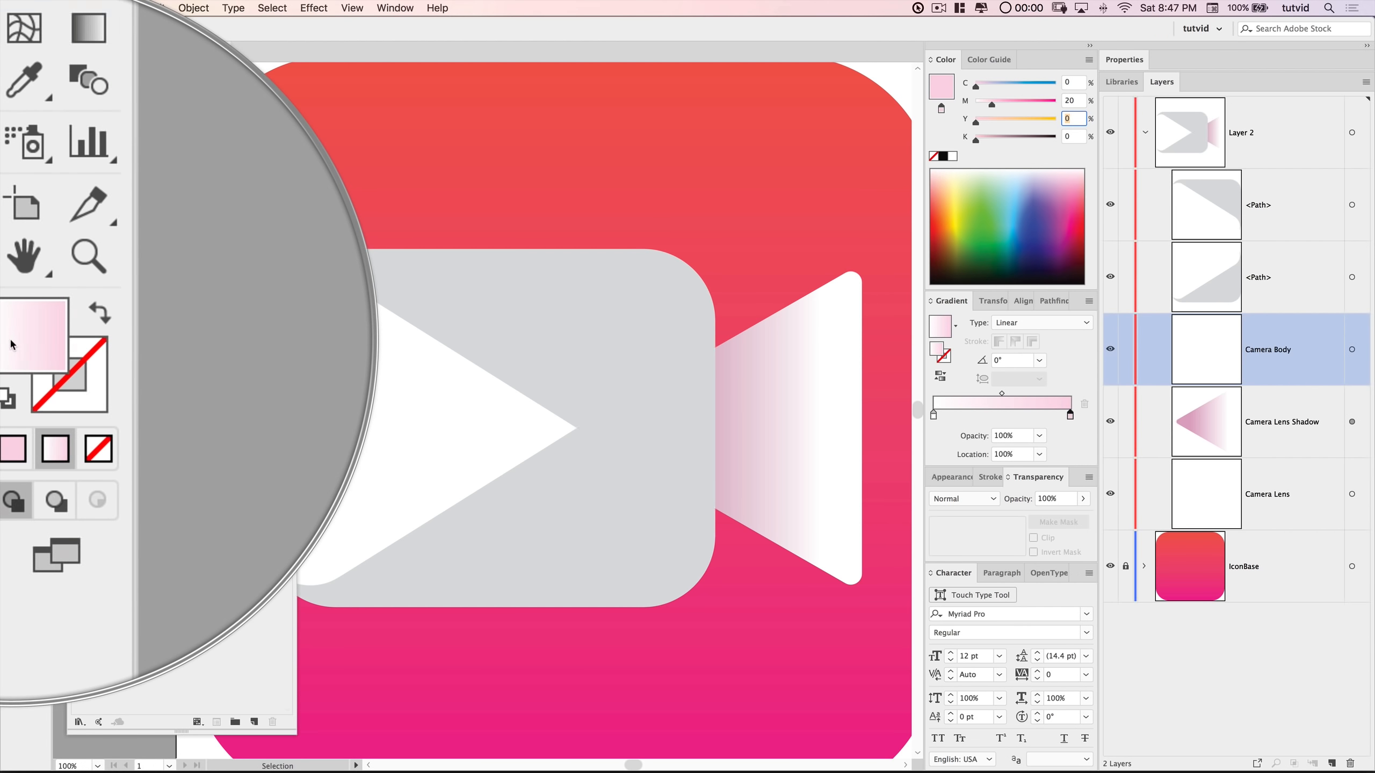
- Save the white-to-pink gradient as a new swatch named "light pink"
click(254, 722)
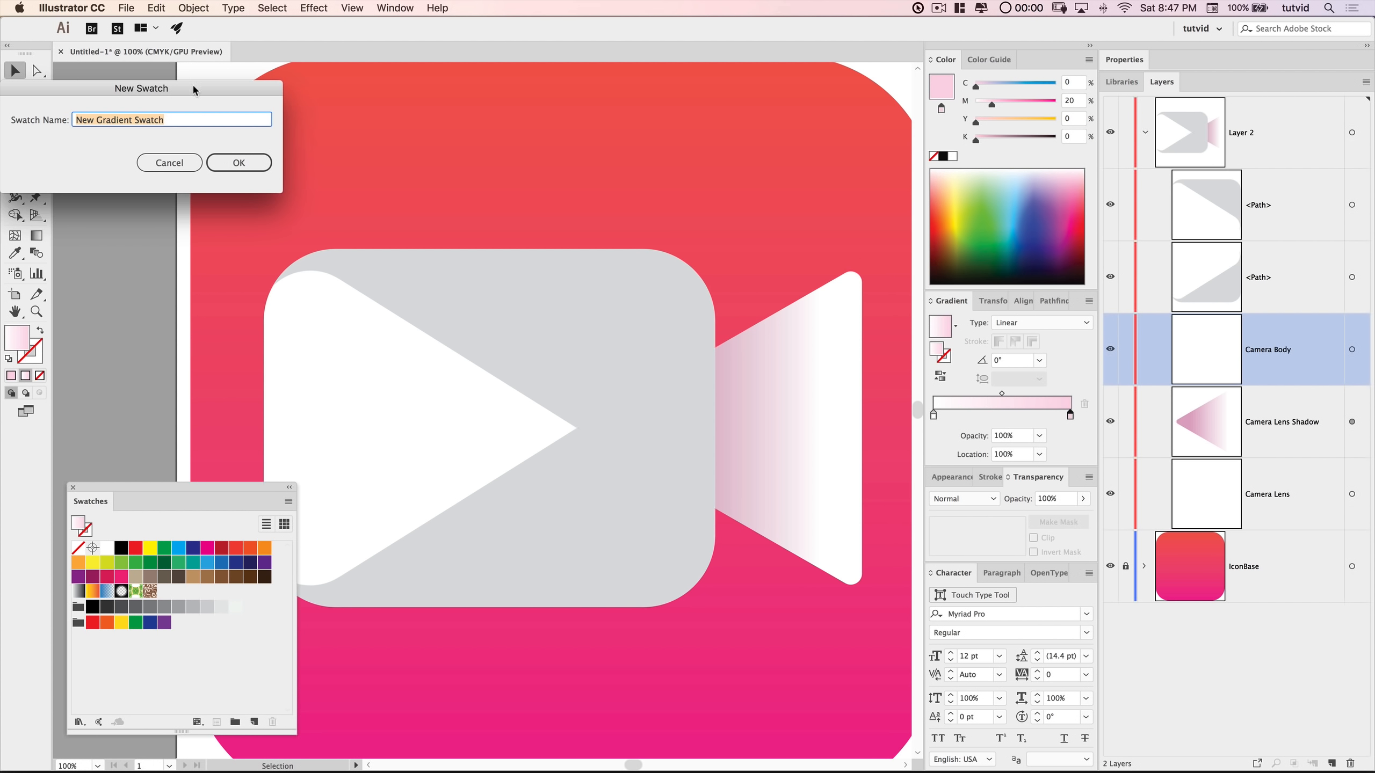
drag(194, 90, 314, 138)
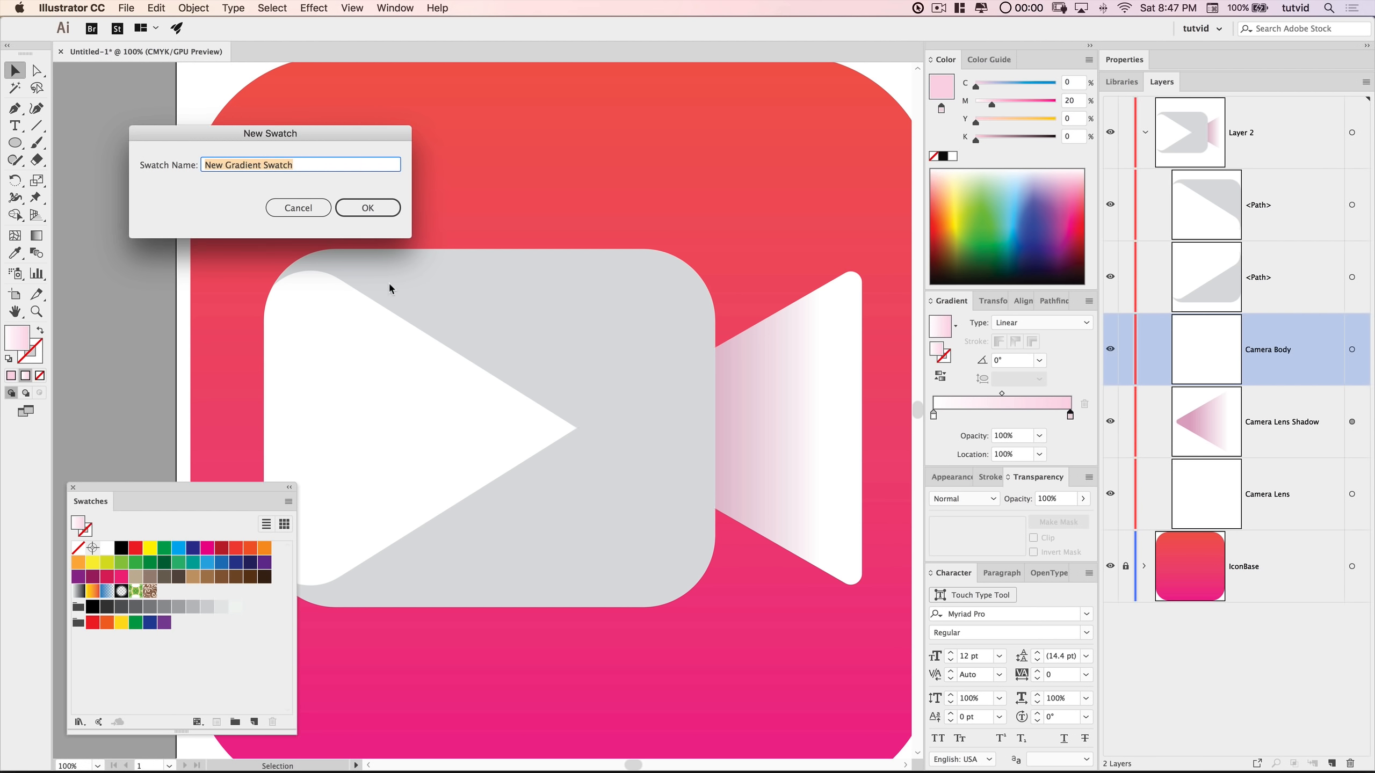
text(light pink)
key(Return)
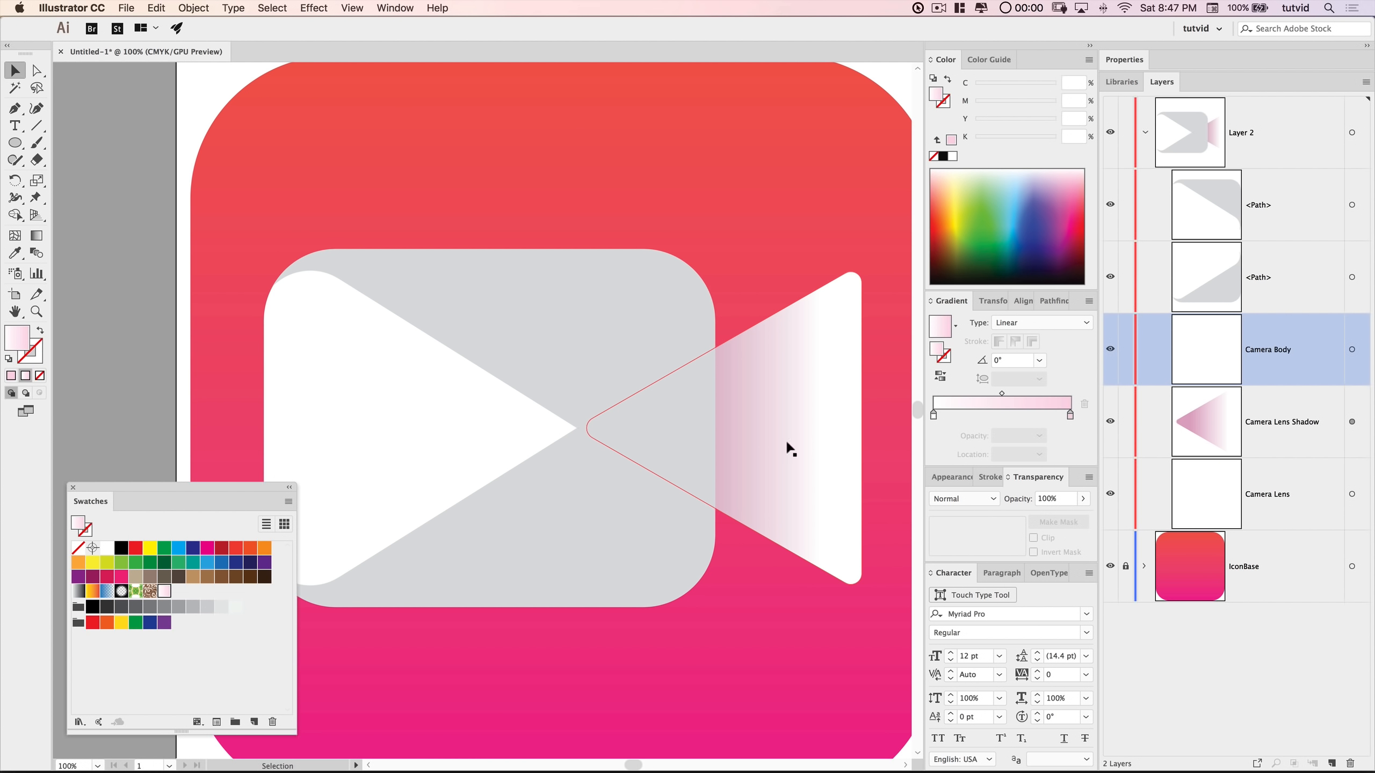
- Fill the Camera Lens shape with the light pink gradient and redirect it downward at about -97.7°, white at the upper end
click(1351, 494)
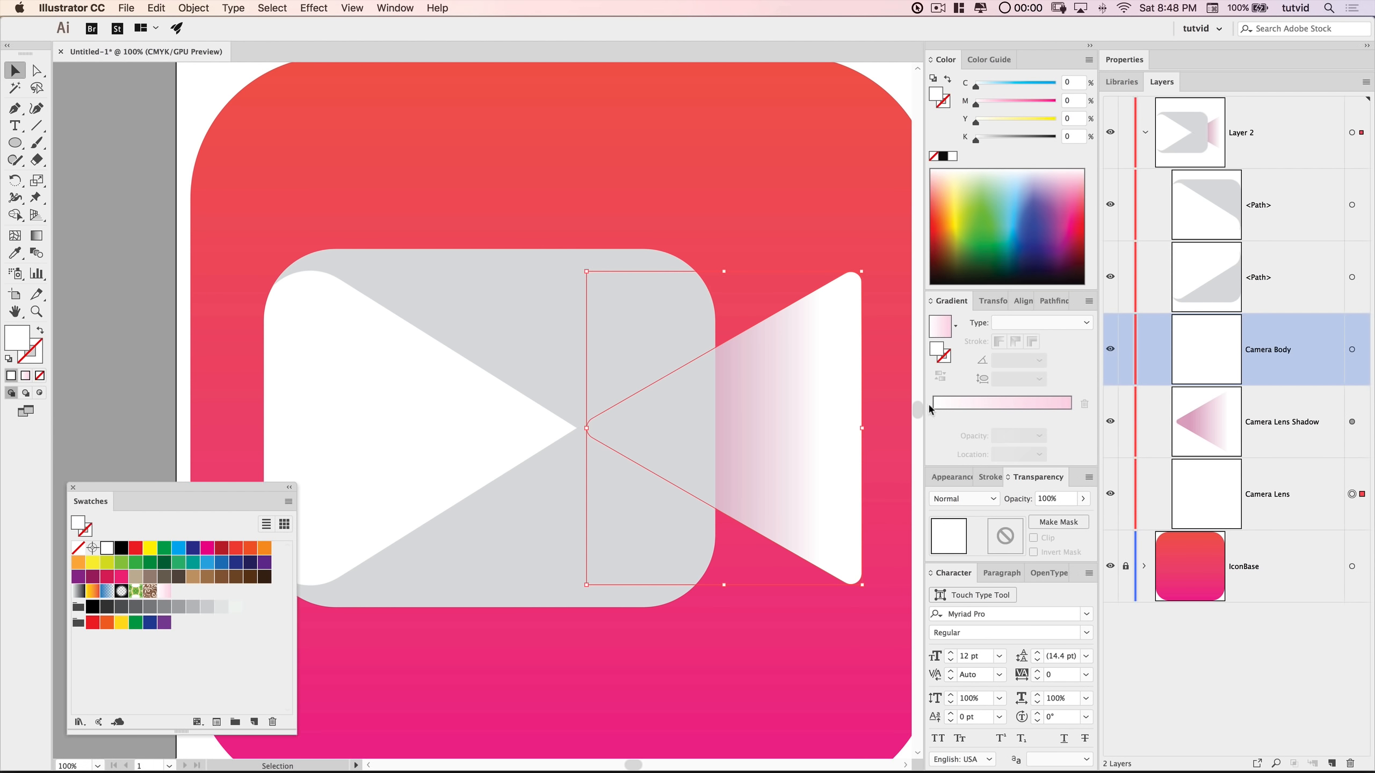
click(164, 590)
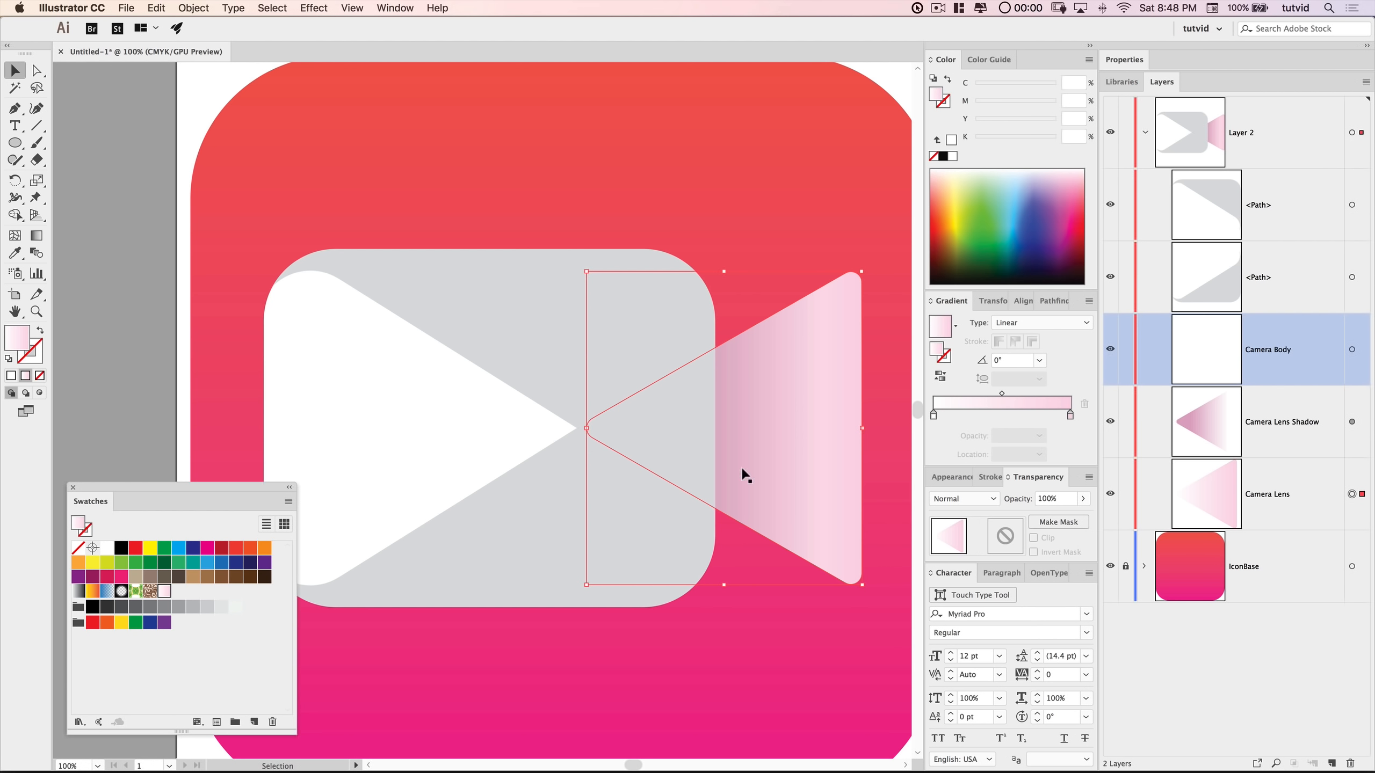
click(36, 238)
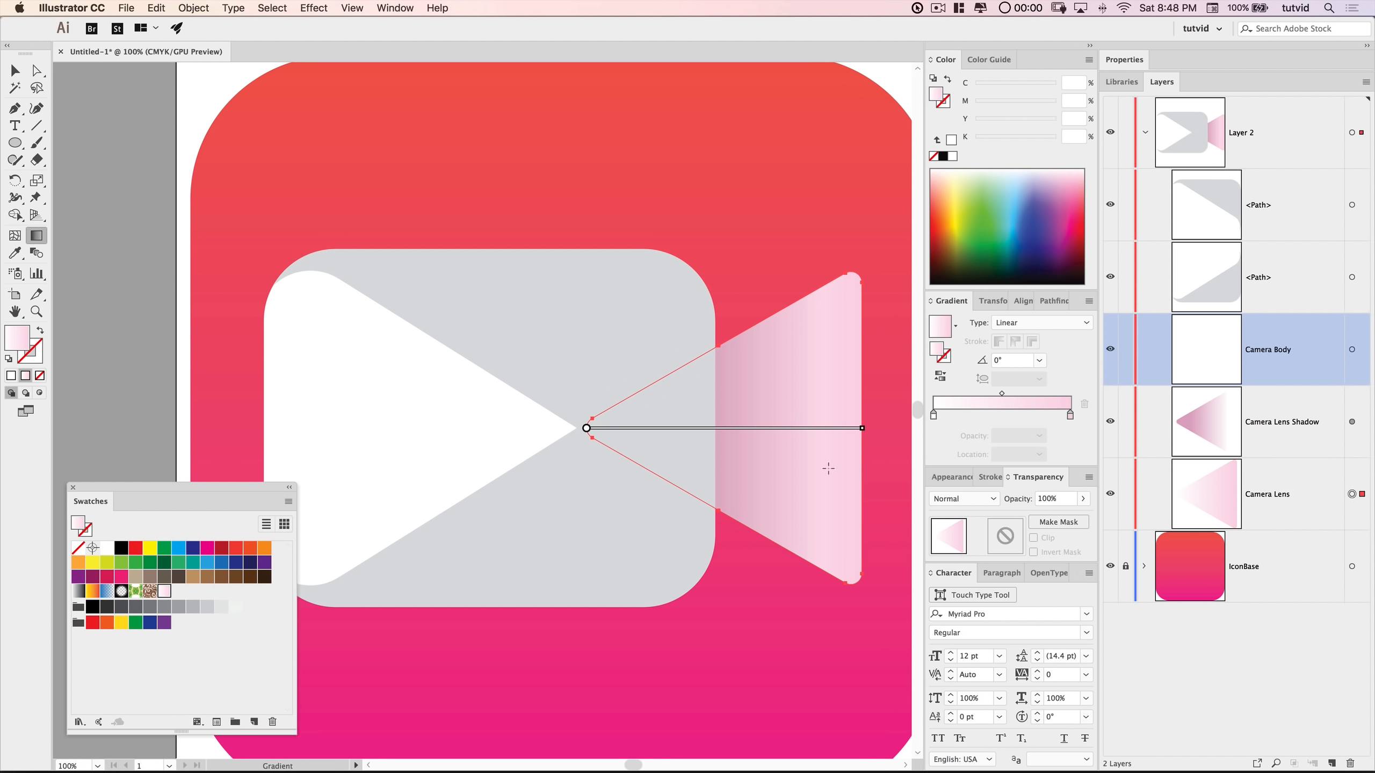
mouse_move(807, 435)
mouse_move(794, 330)
mouse_down()
mouse_move(777, 433)
mouse_move(721, 506)
mouse_up()
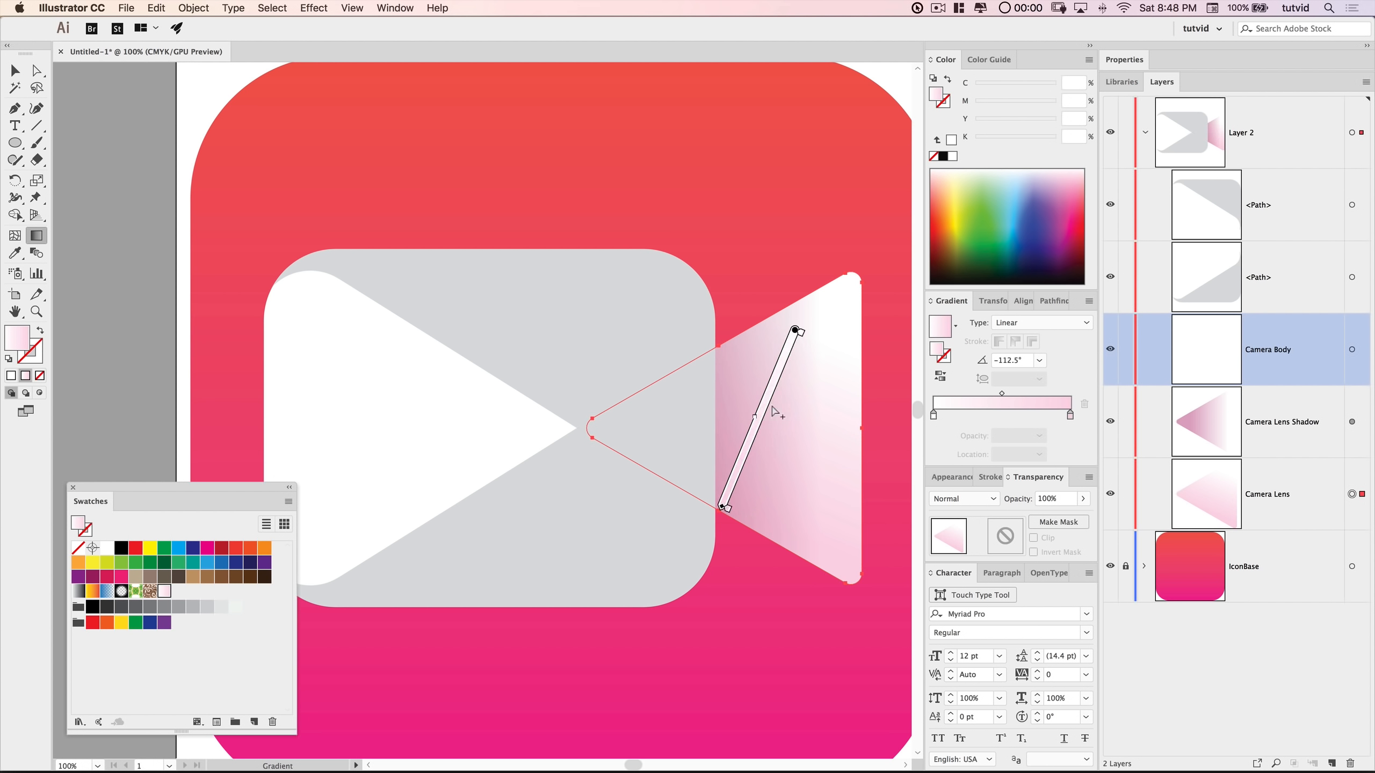
drag(806, 362, 775, 593)
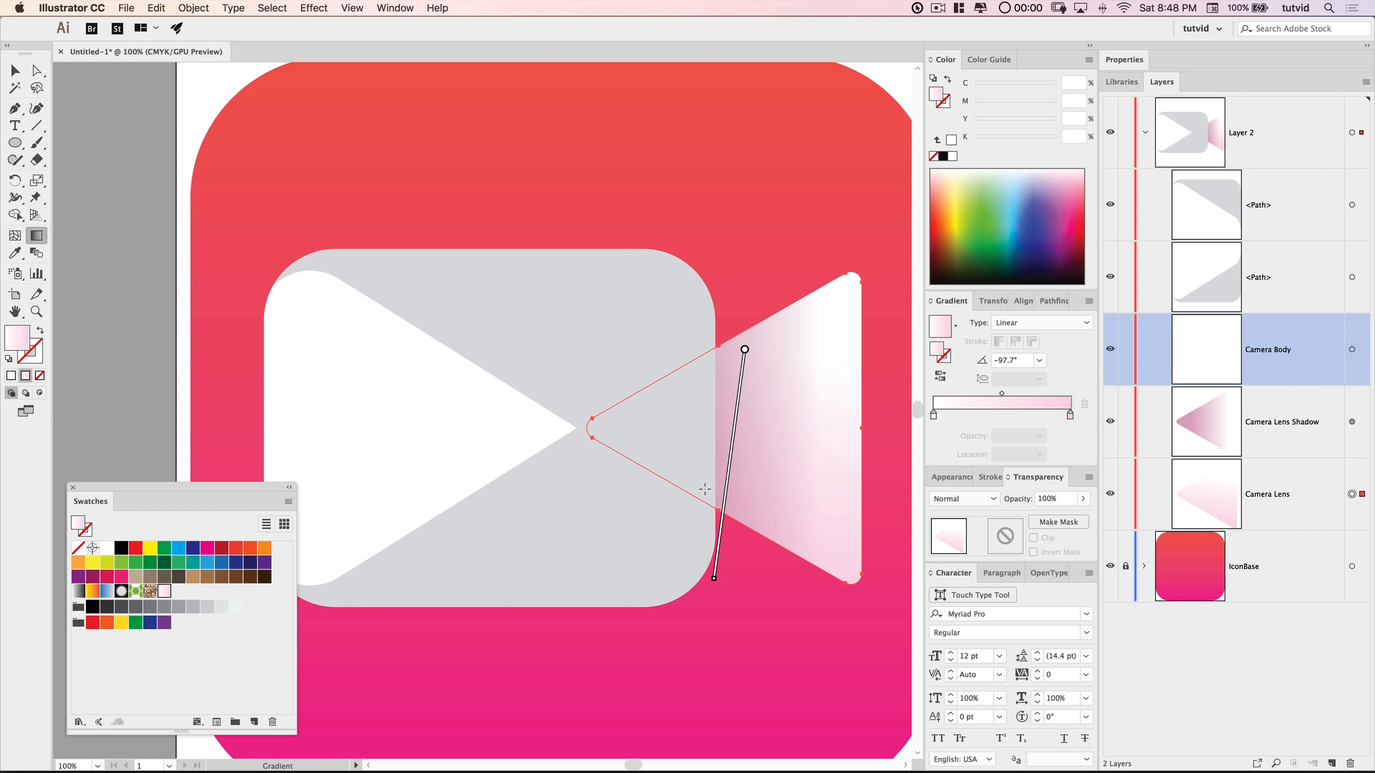
key(v)
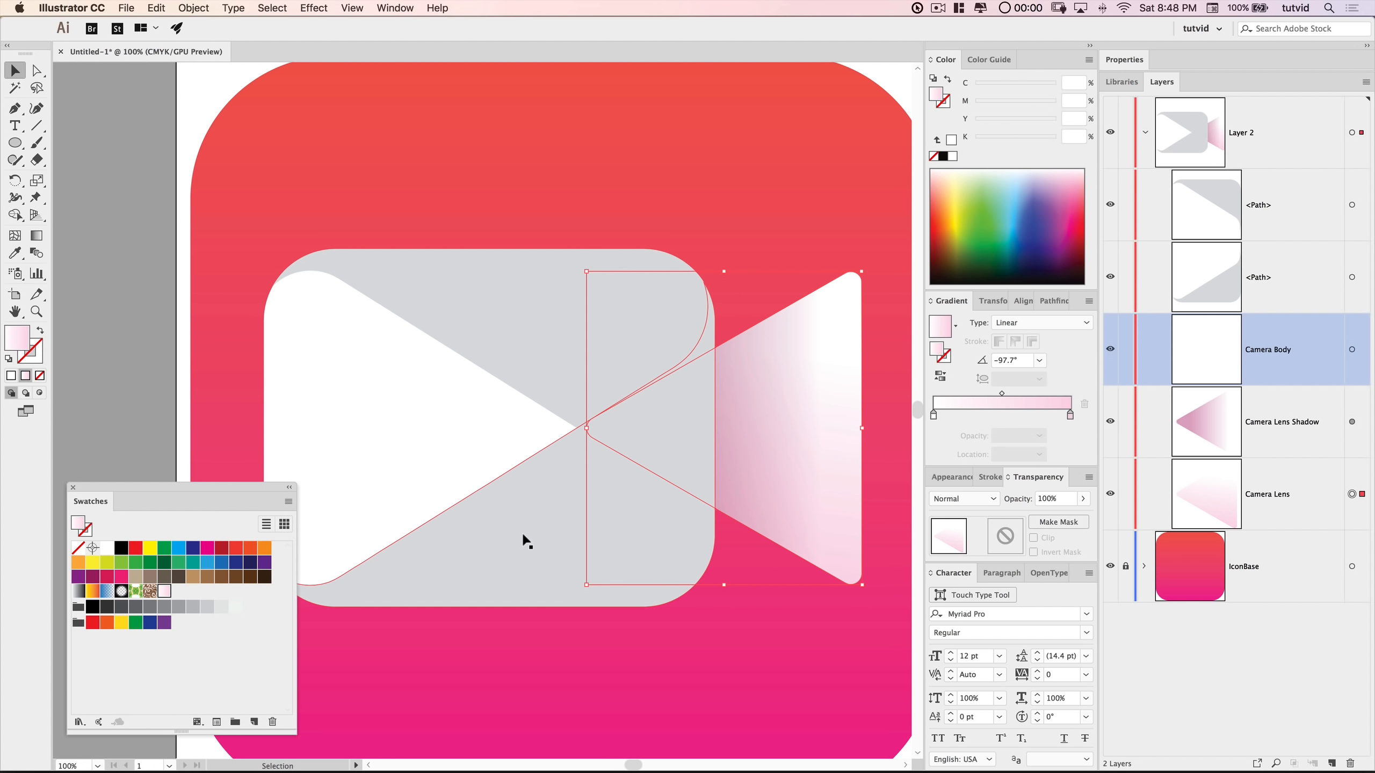
- Fill the Camera Body with the light pink gradient and run it straight down at -90° from just above mid-height to near the lower edge
click(523, 543)
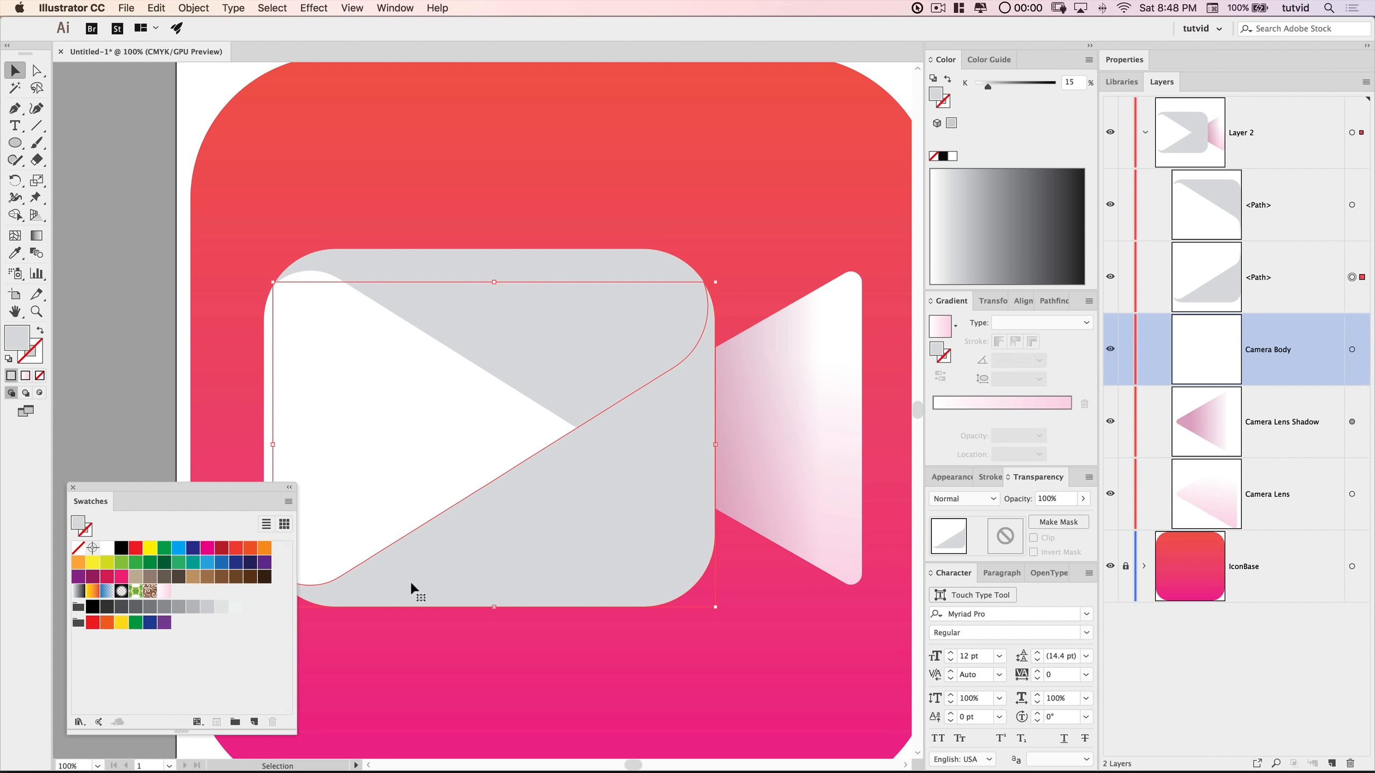
click(335, 395)
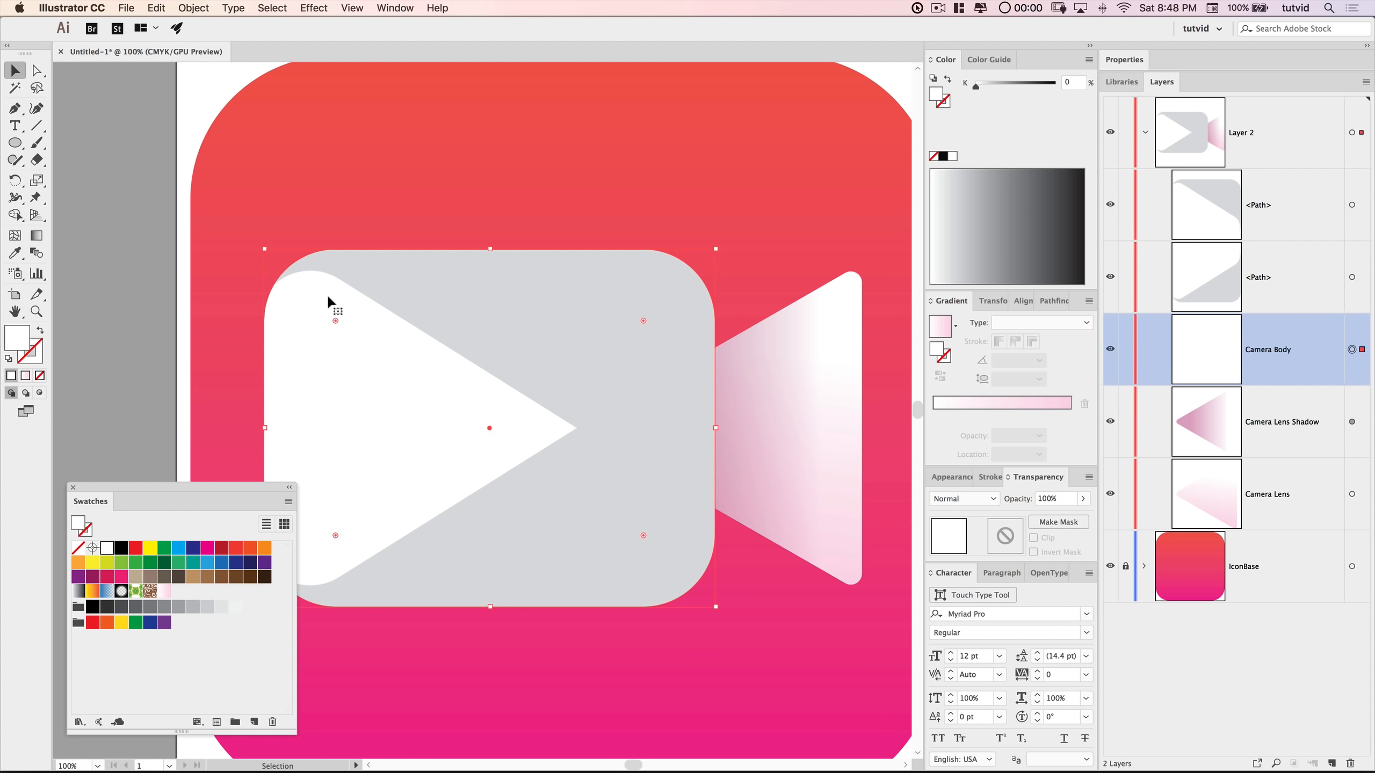
click(164, 590)
click(36, 236)
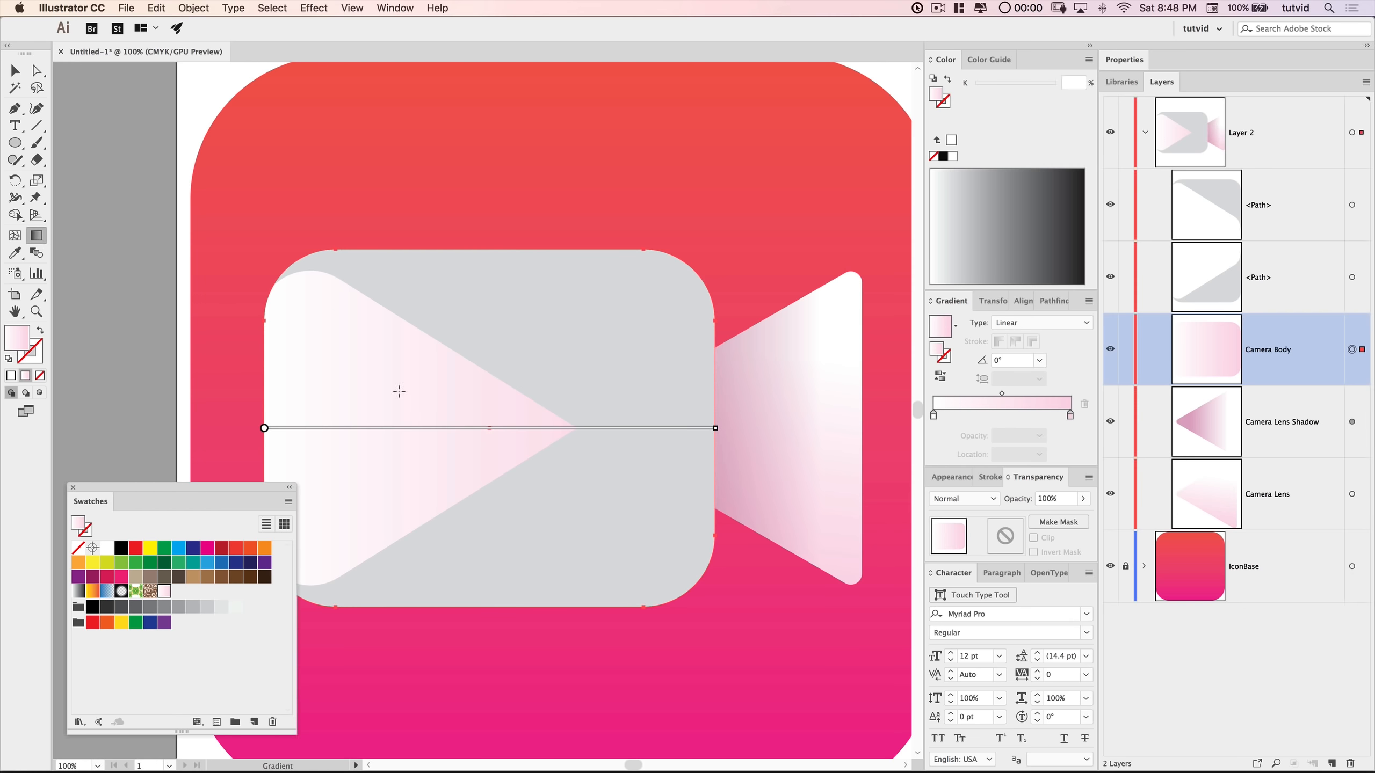
drag(317, 298, 312, 558)
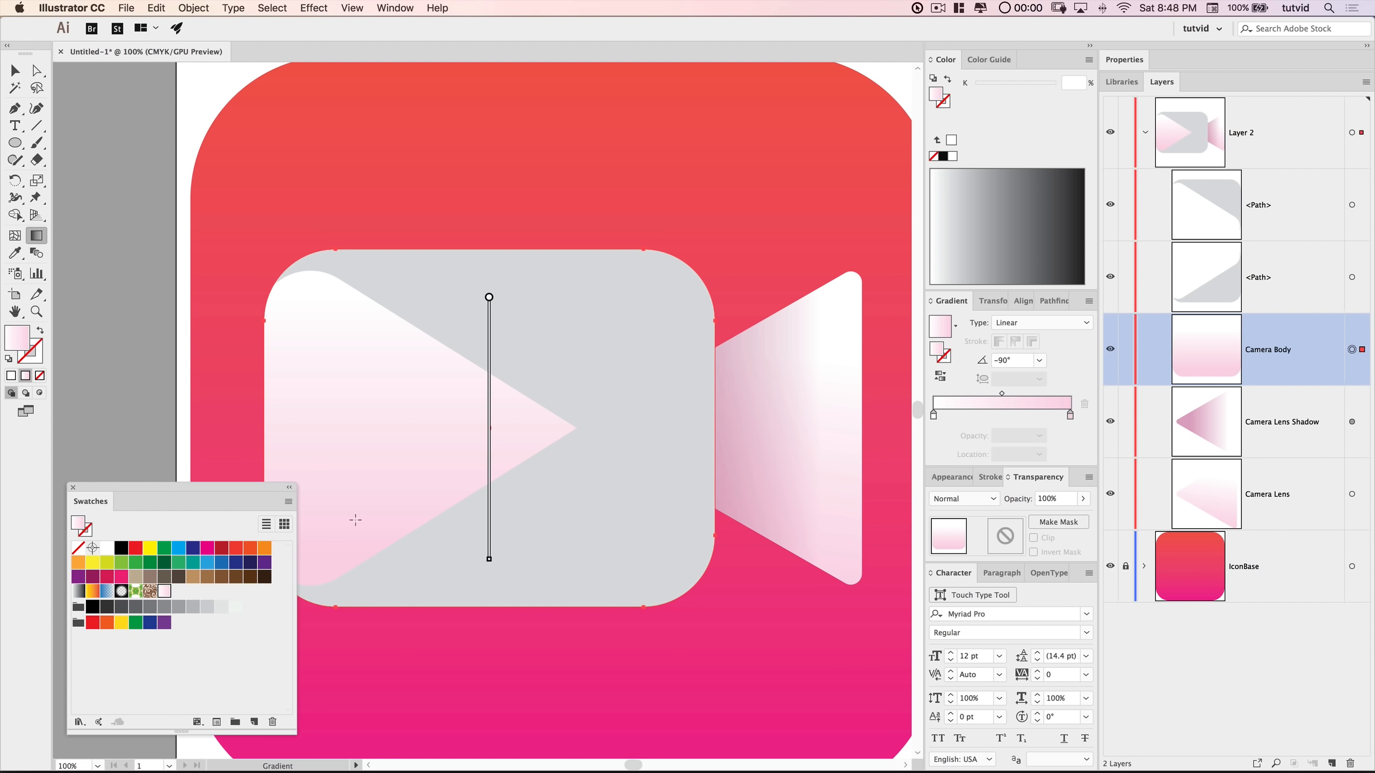
drag(326, 380, 325, 590)
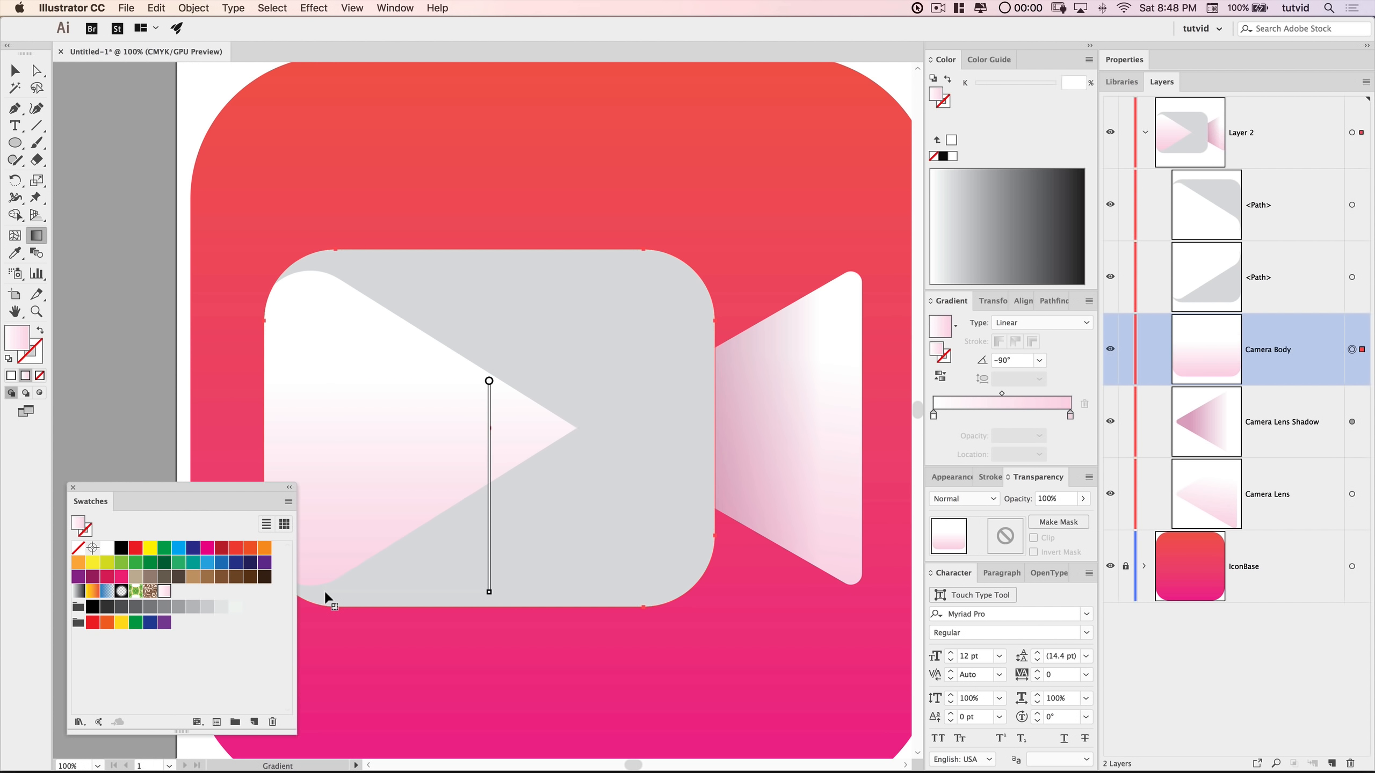
- Fill the upper grey diagonal shape with the light pink gradient and angle it along the diagonal at about -31.6°, pink toward the lower right
click(15, 70)
click(303, 297)
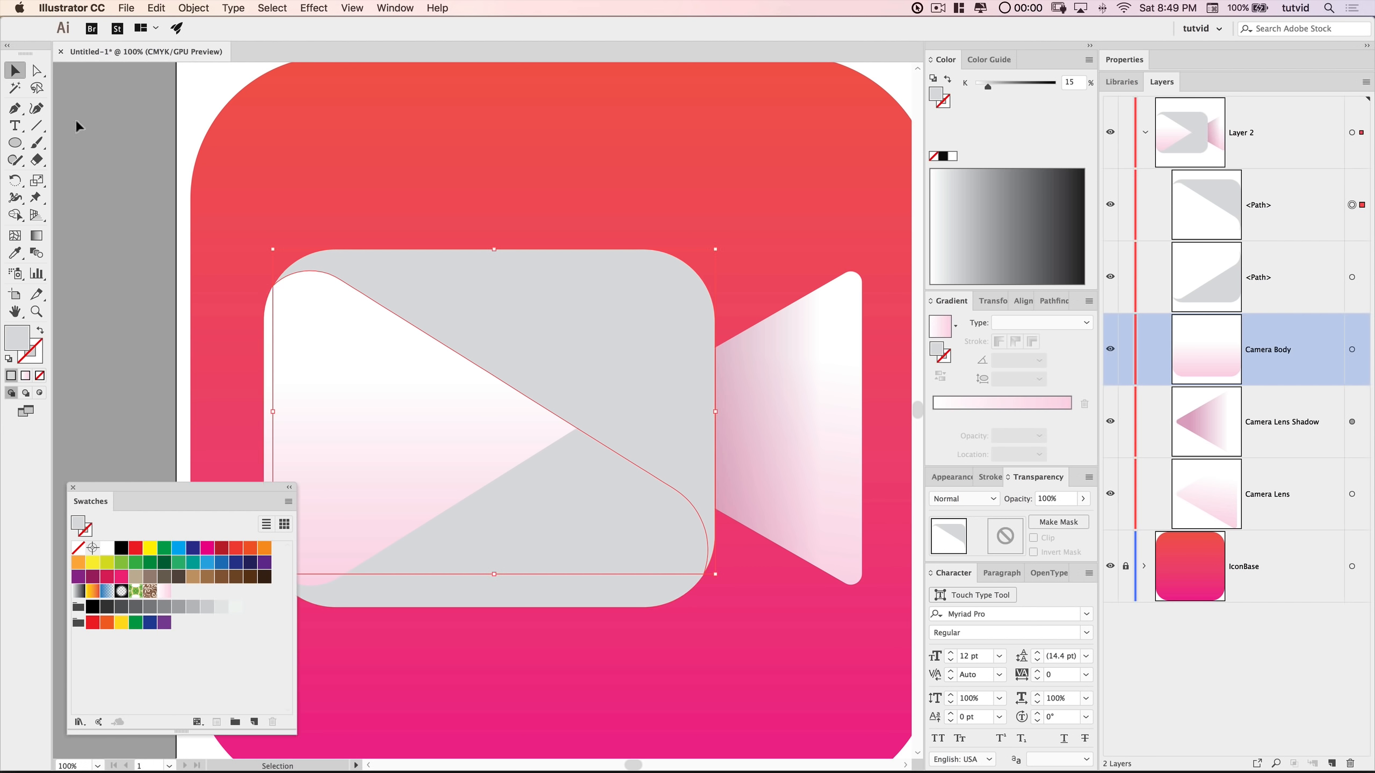
click(166, 592)
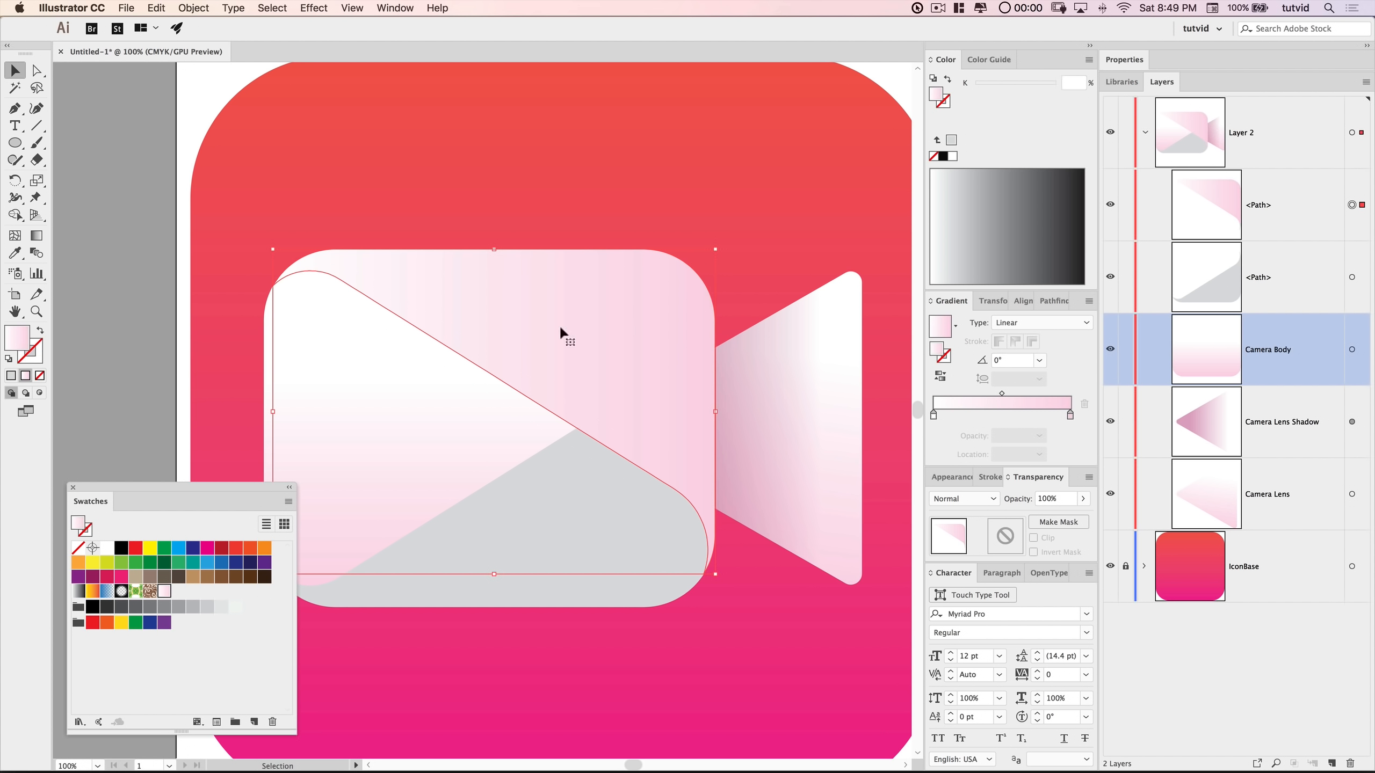
click(43, 236)
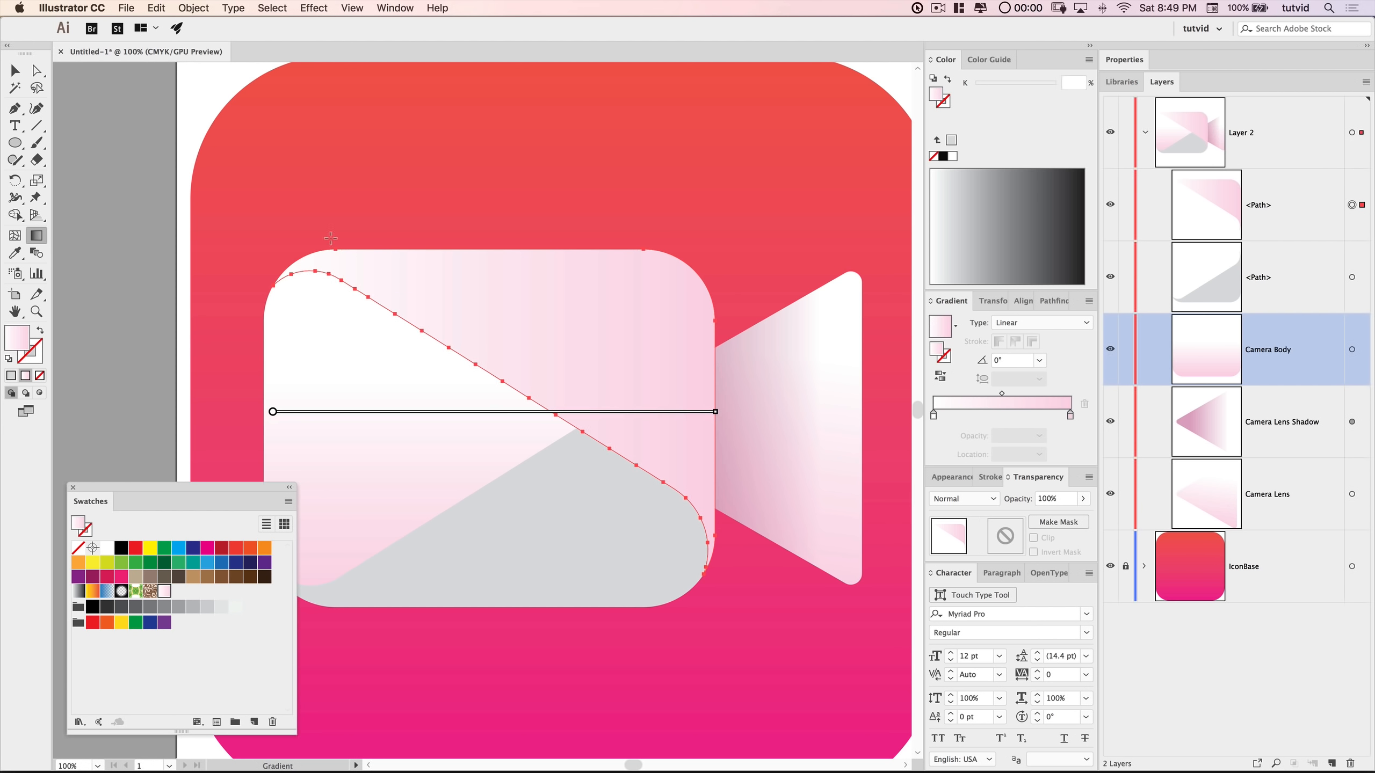
mouse_move(349, 271)
mouse_down()
mouse_move(767, 439)
mouse_move(682, 454)
mouse_move(673, 477)
mouse_up()
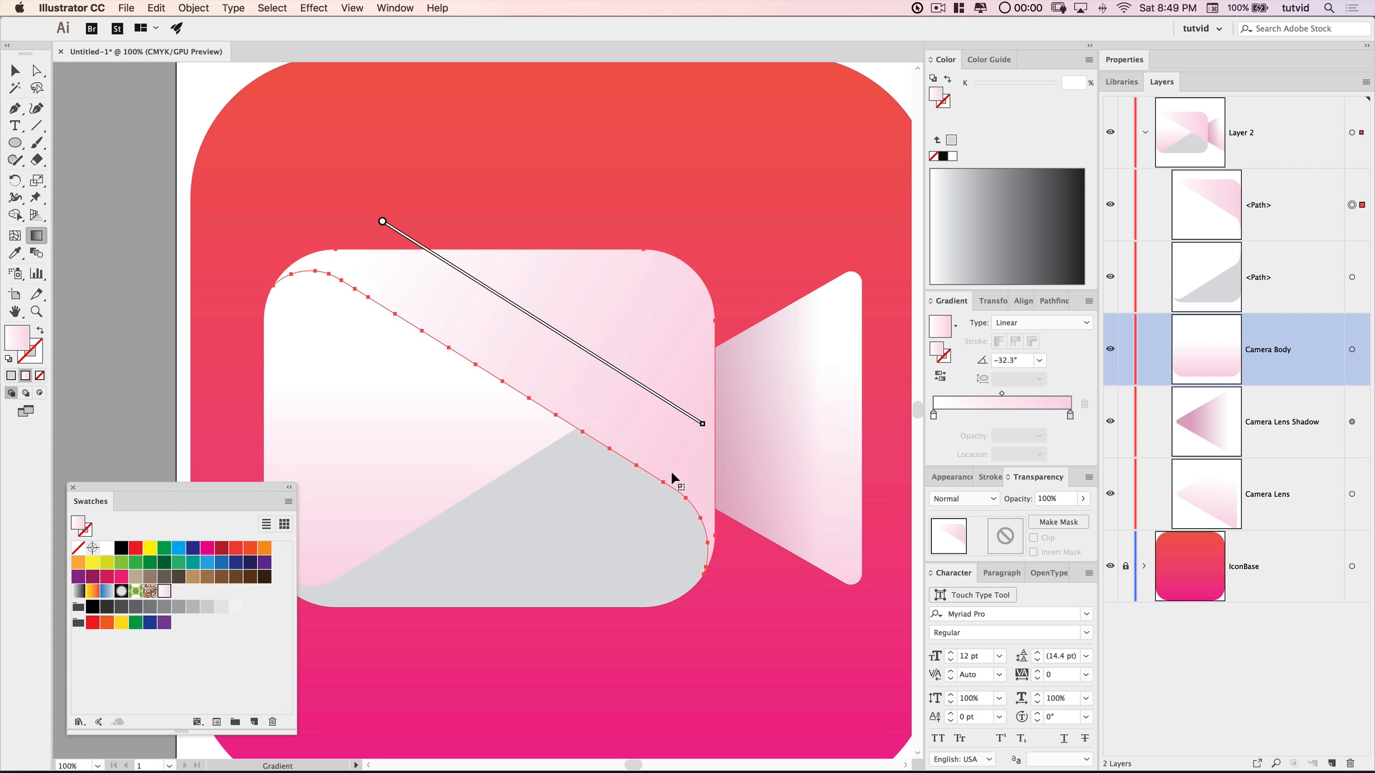
mouse_move(451, 326)
mouse_down()
mouse_move(617, 445)
mouse_move(688, 476)
mouse_up()
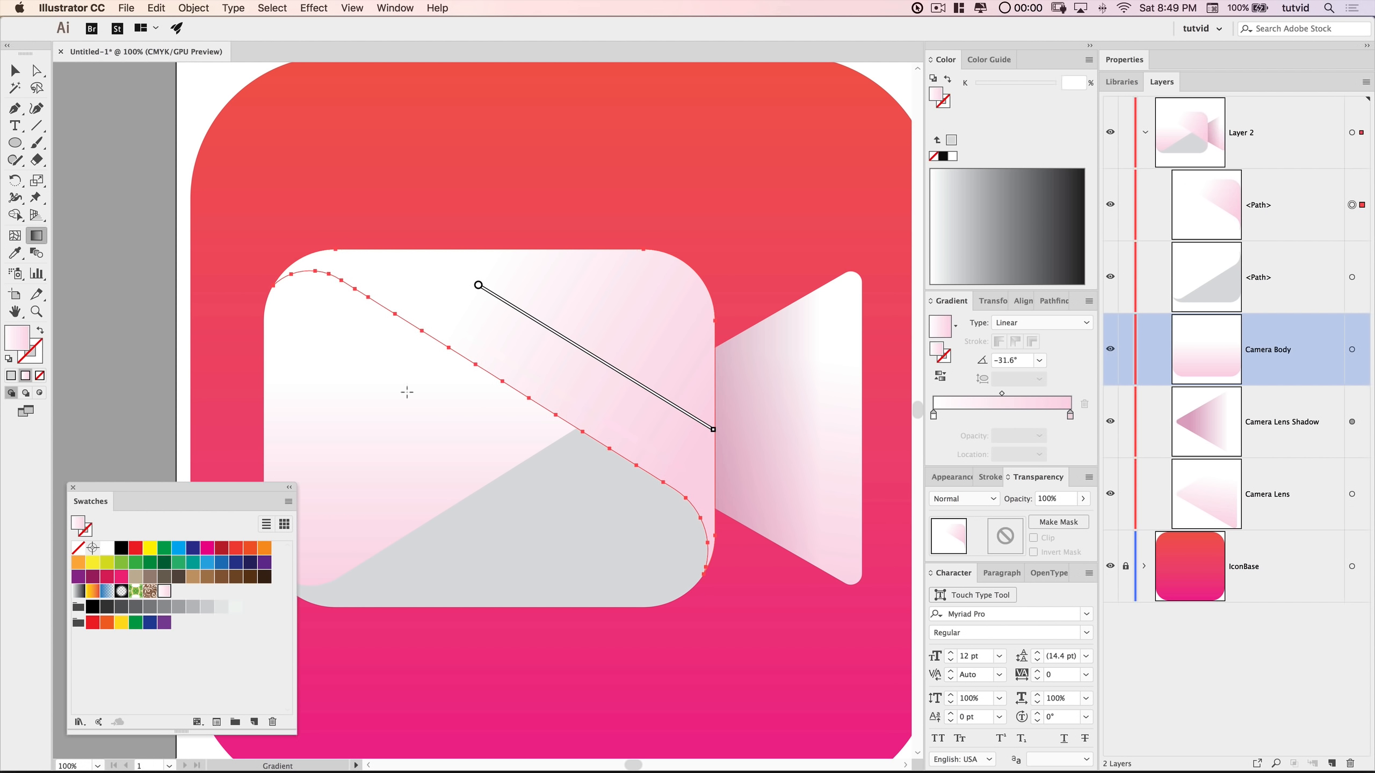
key(v)
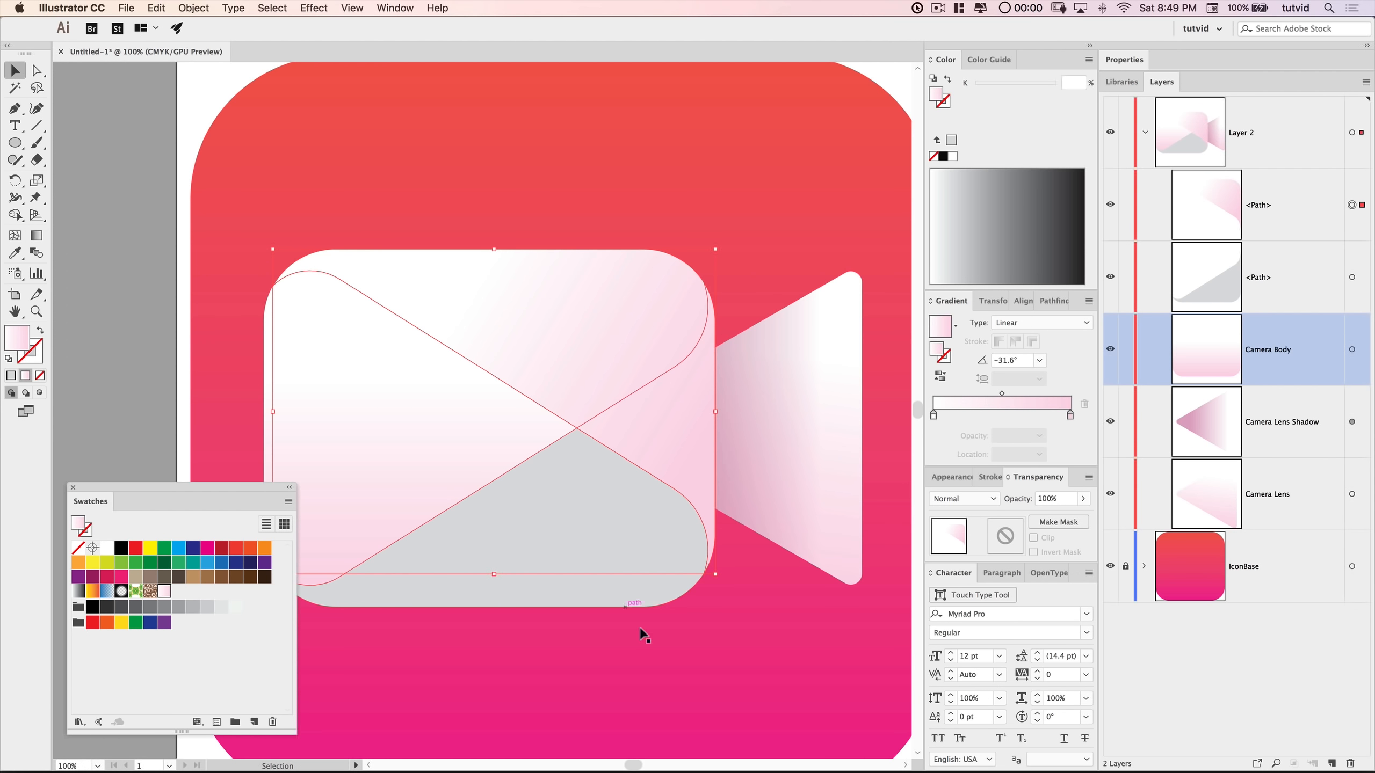
- Fill the lower grey diagonal shape with the light pink gradient and redirect it at about -147.2°, white at the right and pink toward the lower left
click(415, 577)
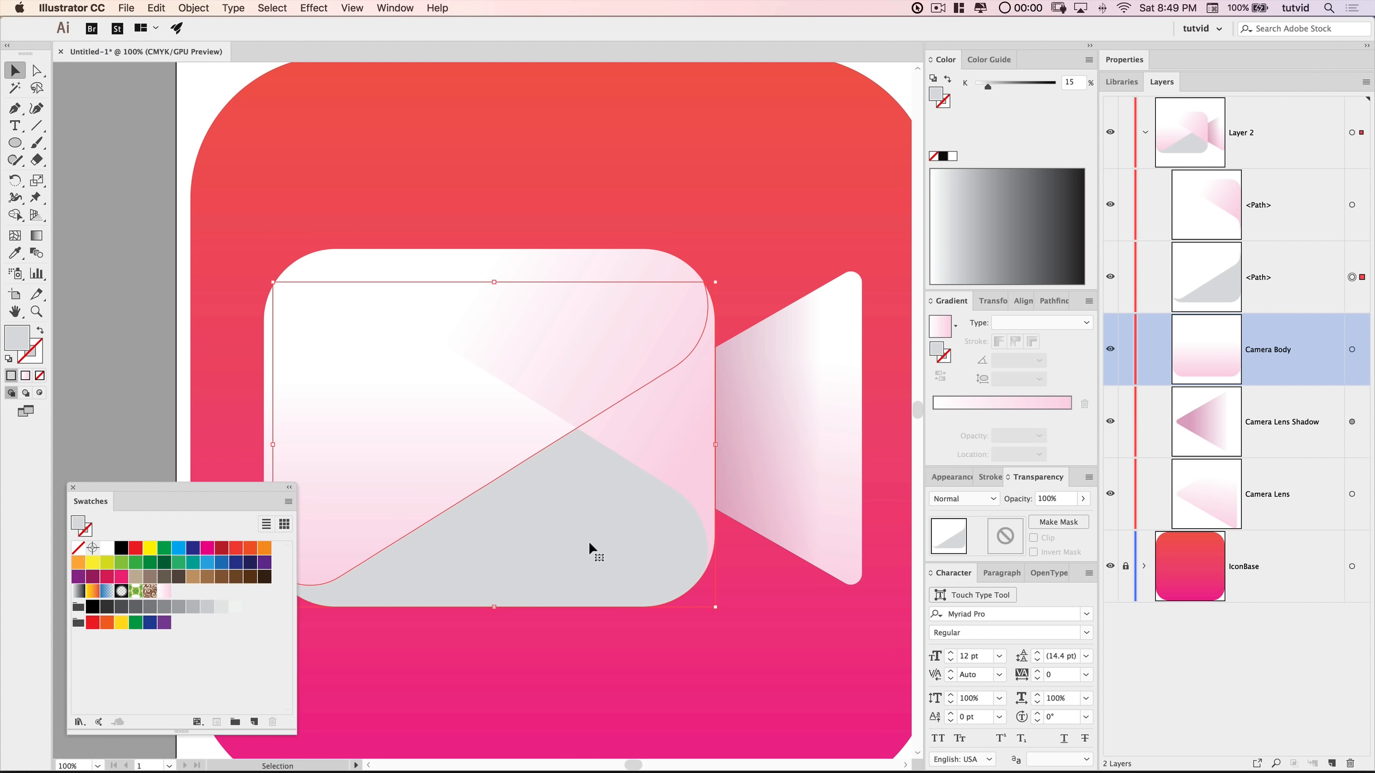
key(period)
click(37, 237)
mouse_move(413, 614)
mouse_down()
mouse_move(699, 393)
mouse_move(654, 408)
mouse_move(672, 452)
mouse_up()
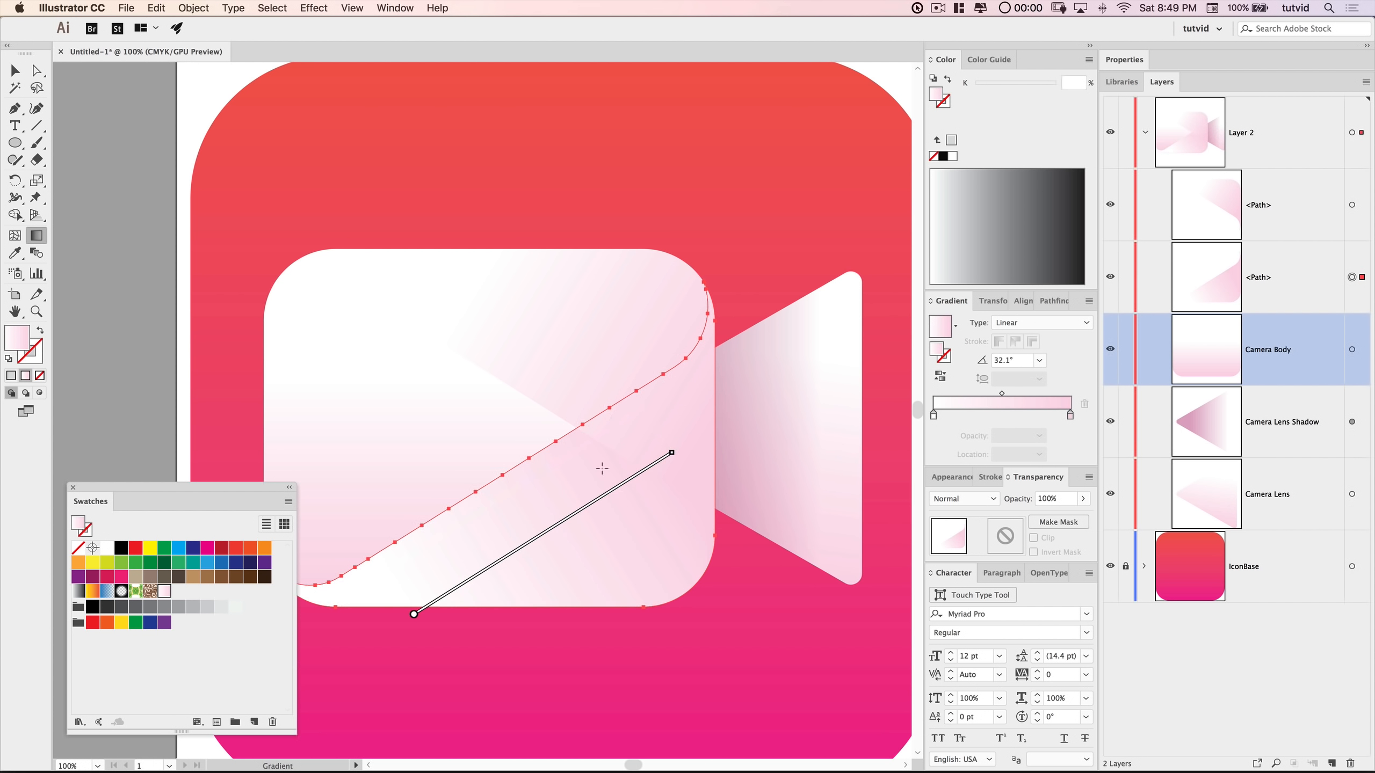
mouse_move(674, 389)
mouse_down()
mouse_move(346, 595)
mouse_move(365, 588)
mouse_up()
key(v)
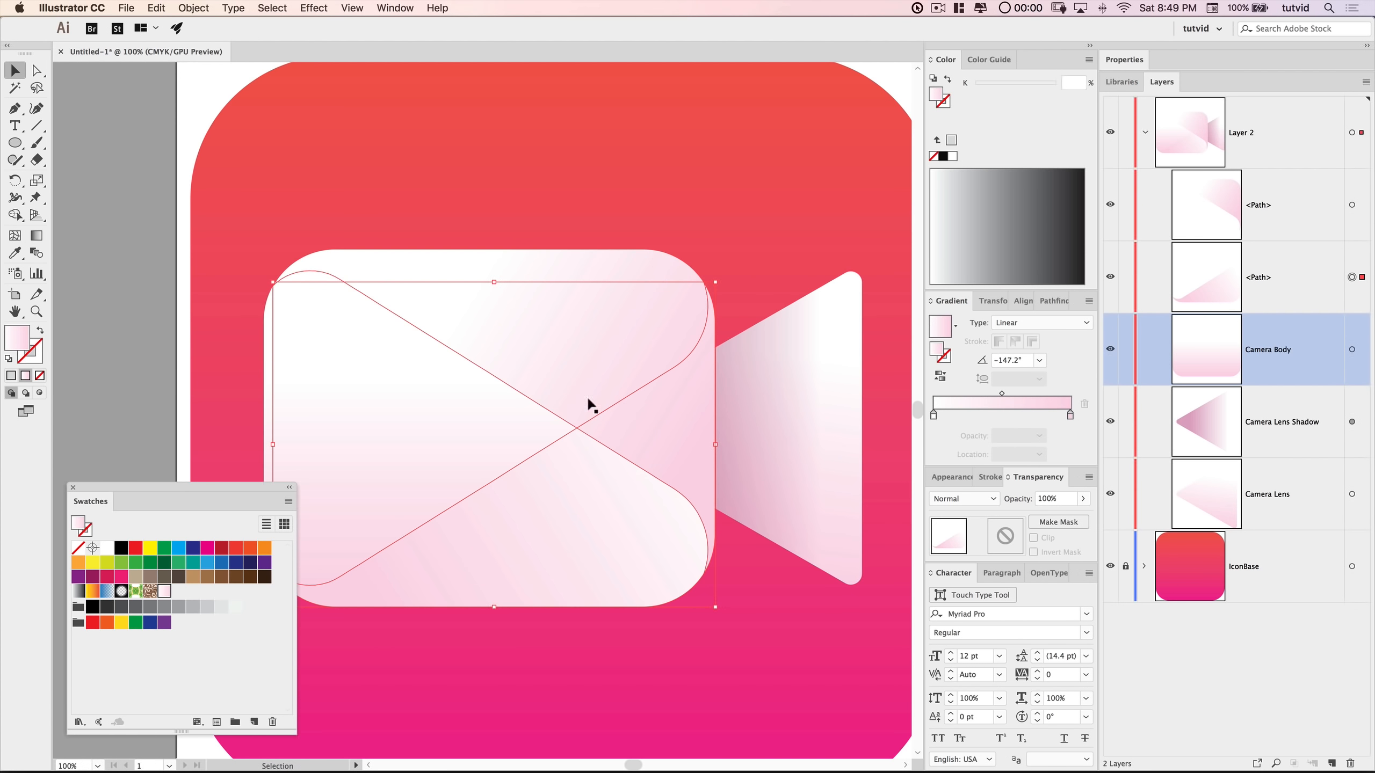
- Move the lower diagonal path above the upper diagonal path in Layer 2's stacking order
click(150, 371)
click(565, 323)
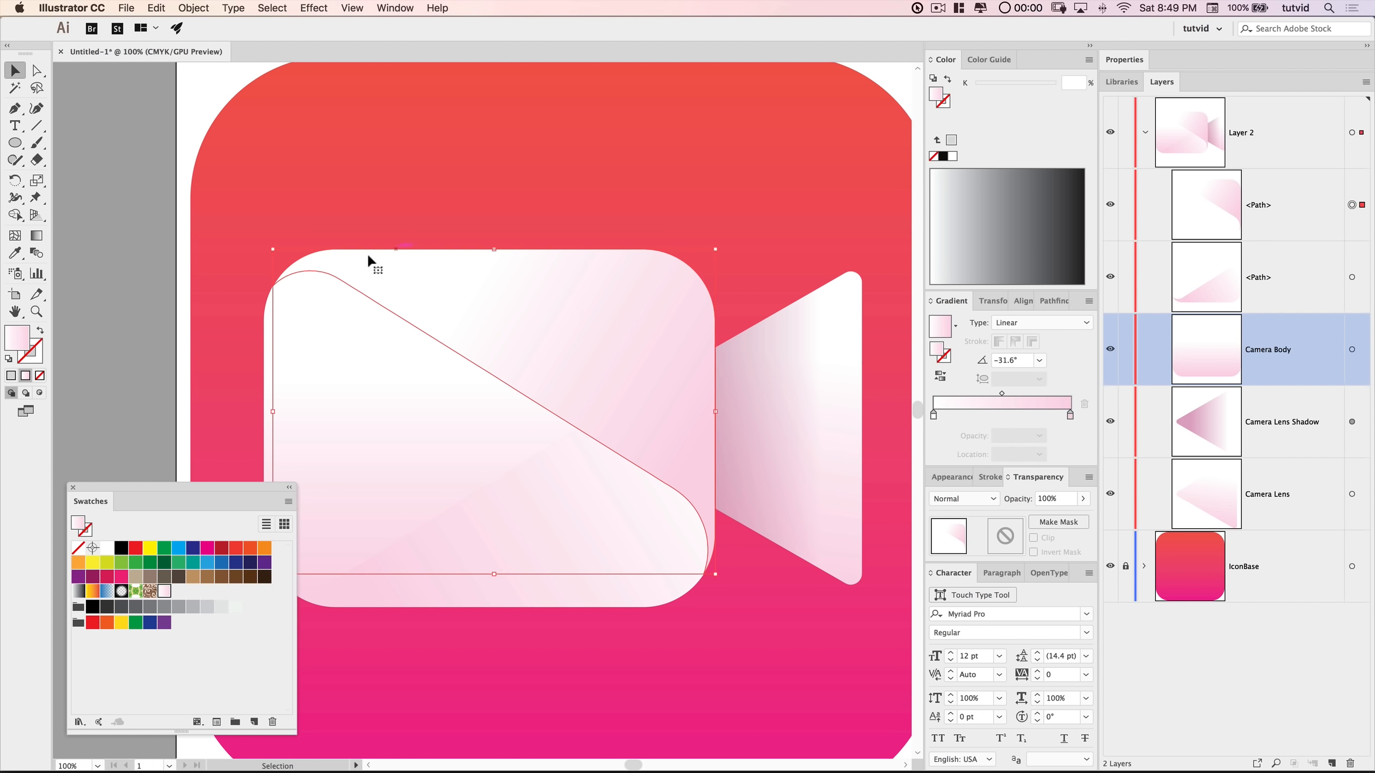
click(538, 509)
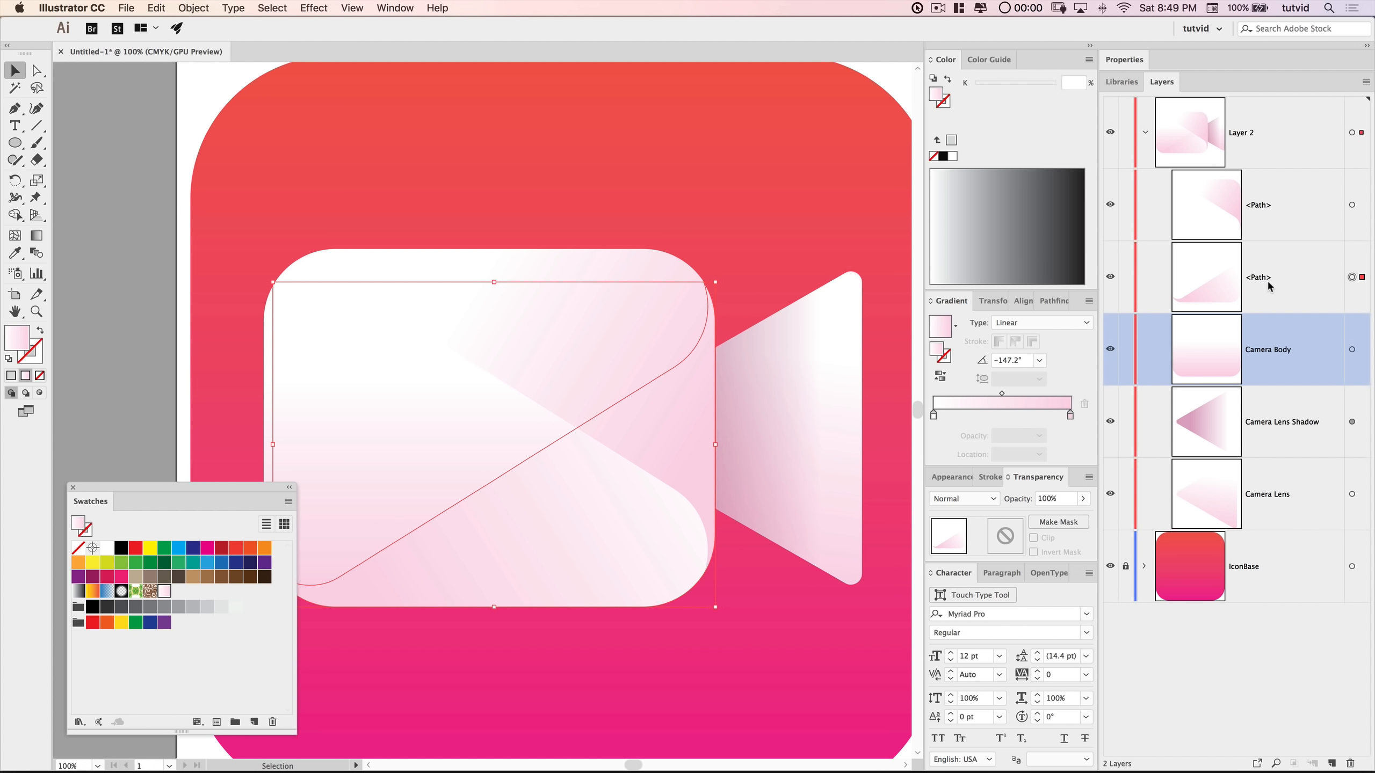
click(1192, 280)
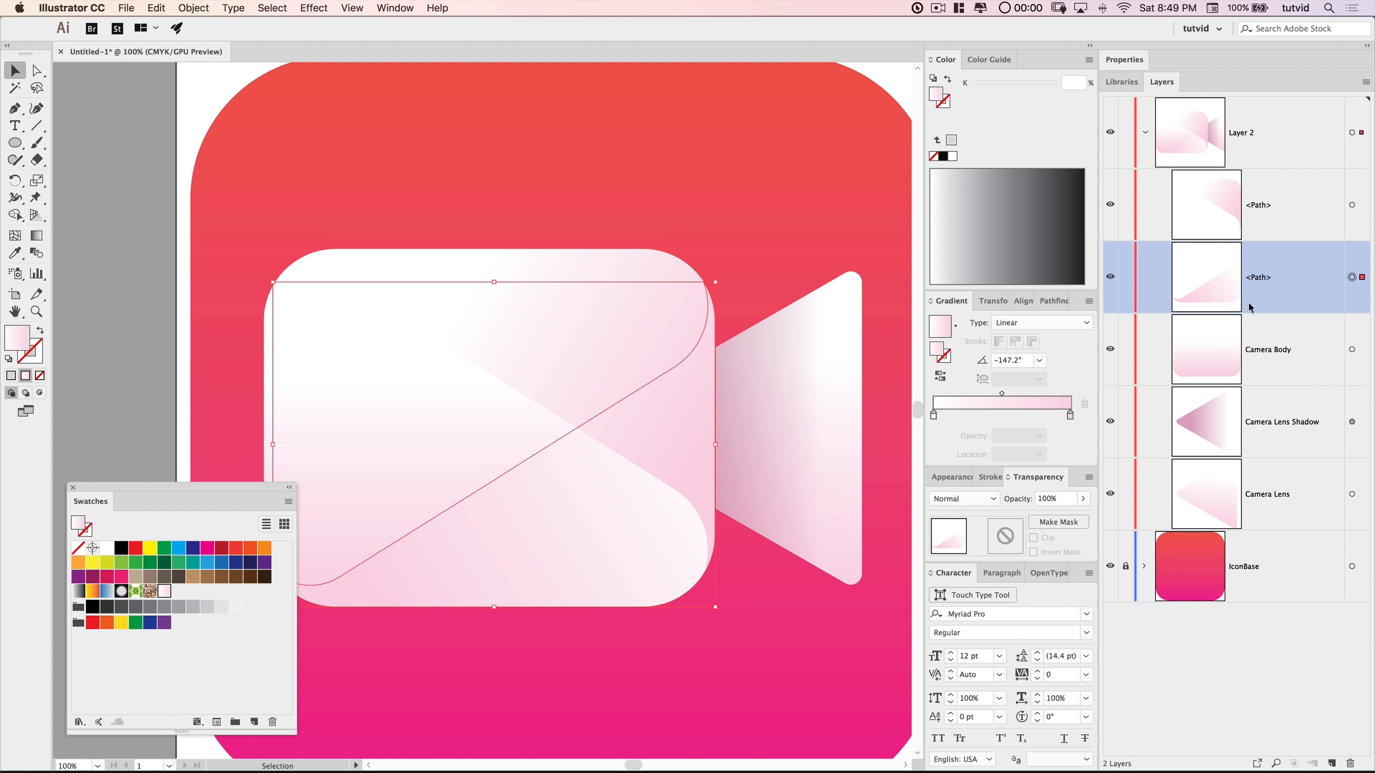
click(1257, 214)
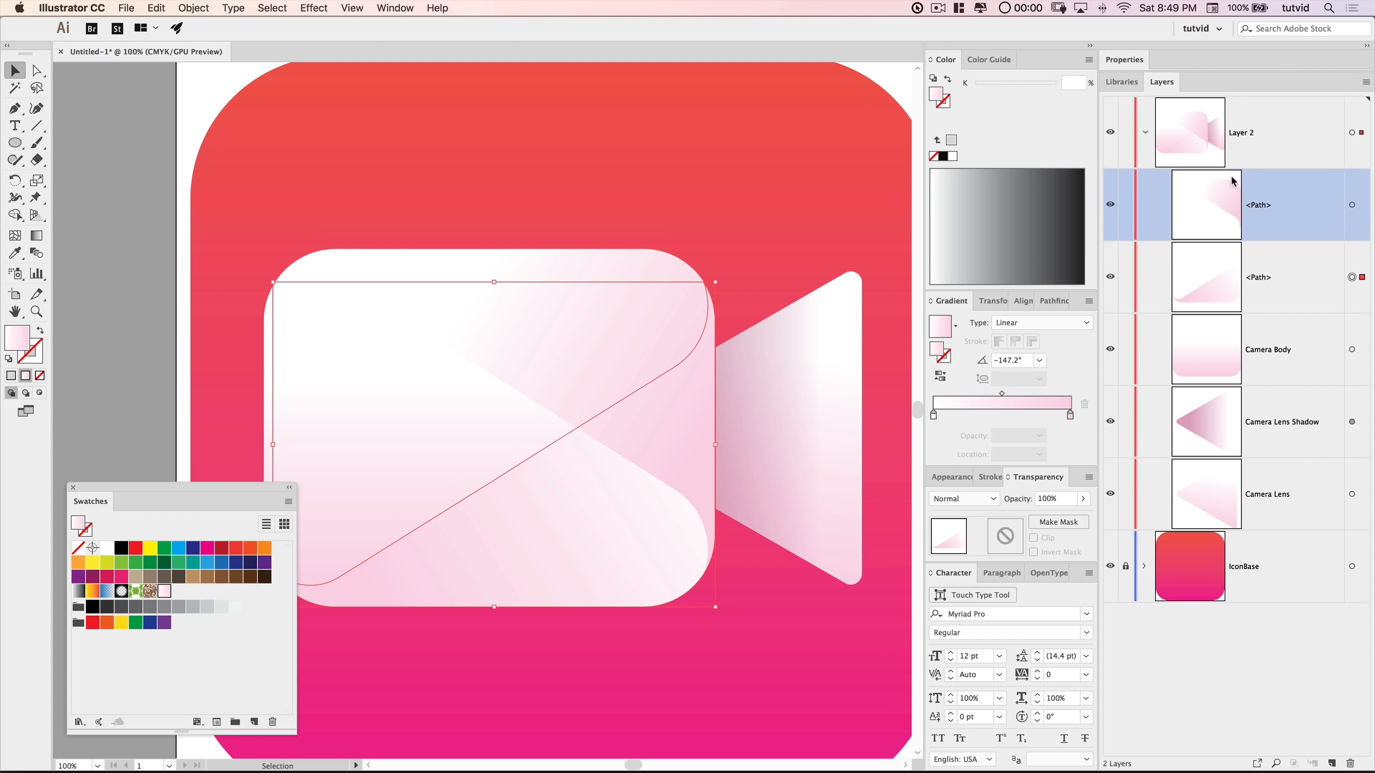
drag(1311, 266, 1298, 184)
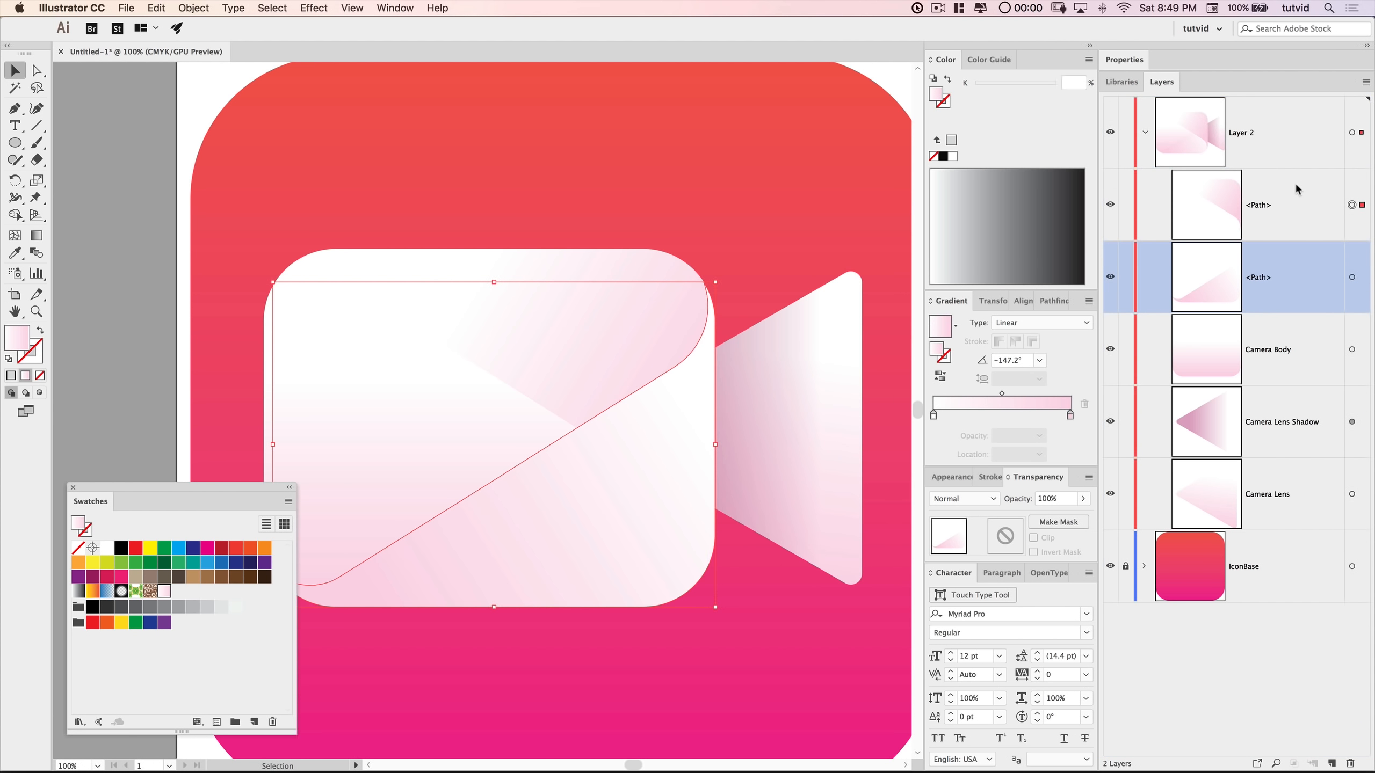
click(138, 363)
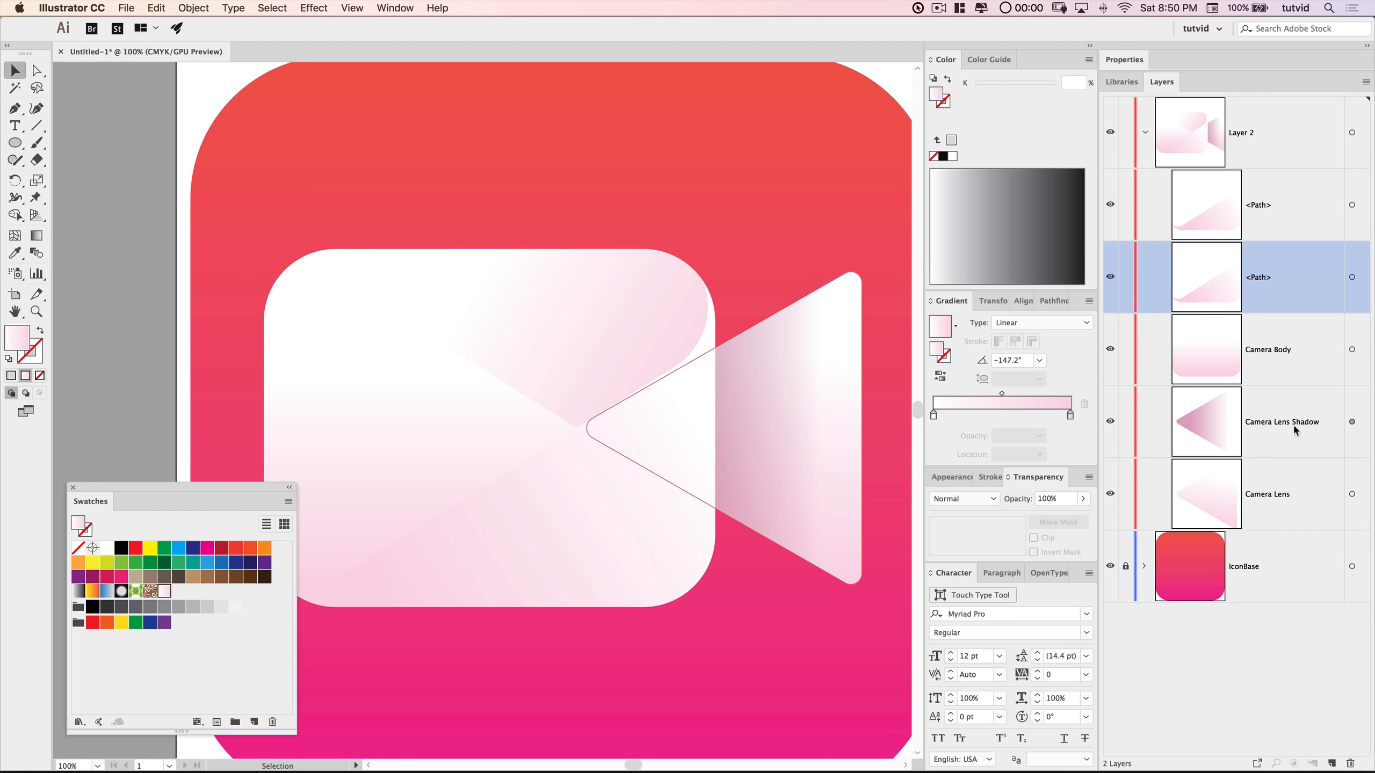
- Start a Drop Shadow effect on the upper diagonal shape with Normal blending mode and 35% opacity
click(542, 298)
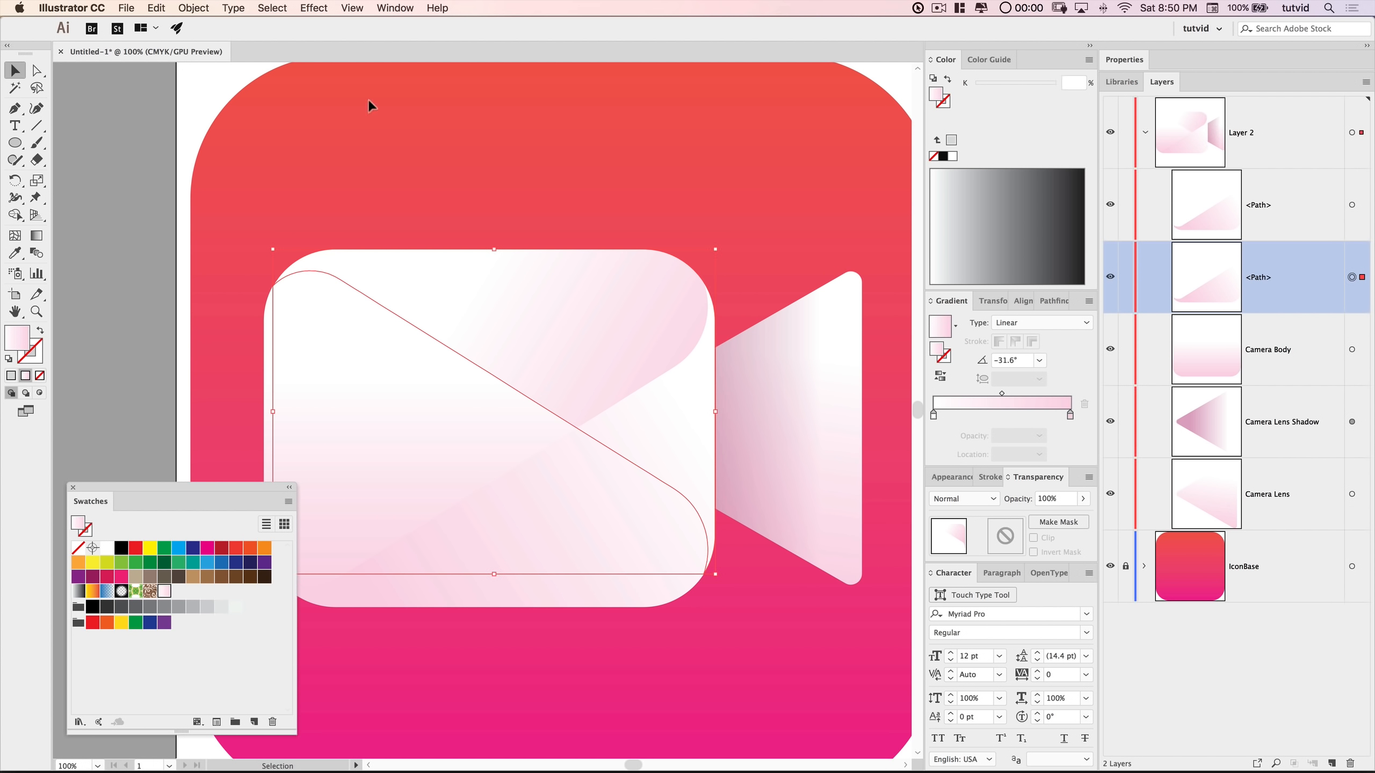
click(314, 8)
mouse_move(365, 194)
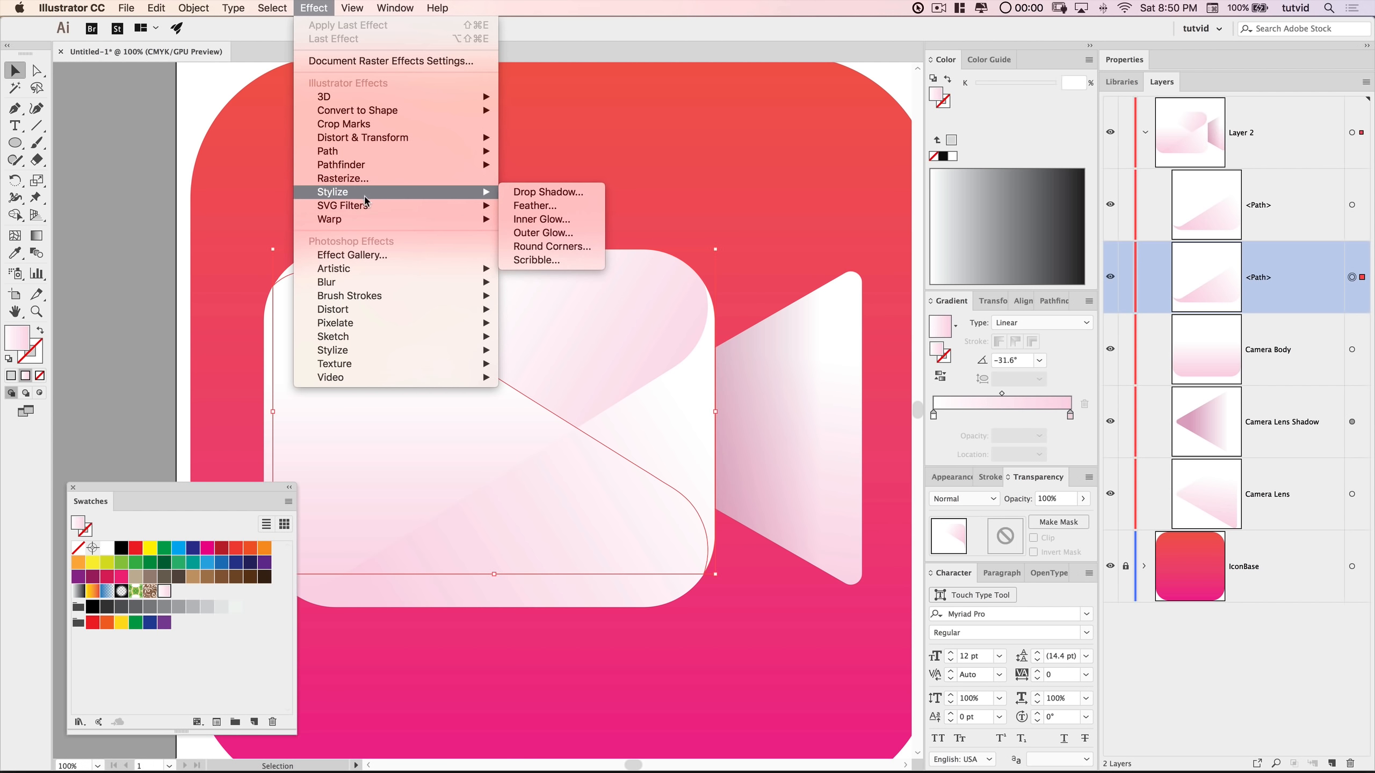
click(582, 192)
drag(707, 490, 1006, 352)
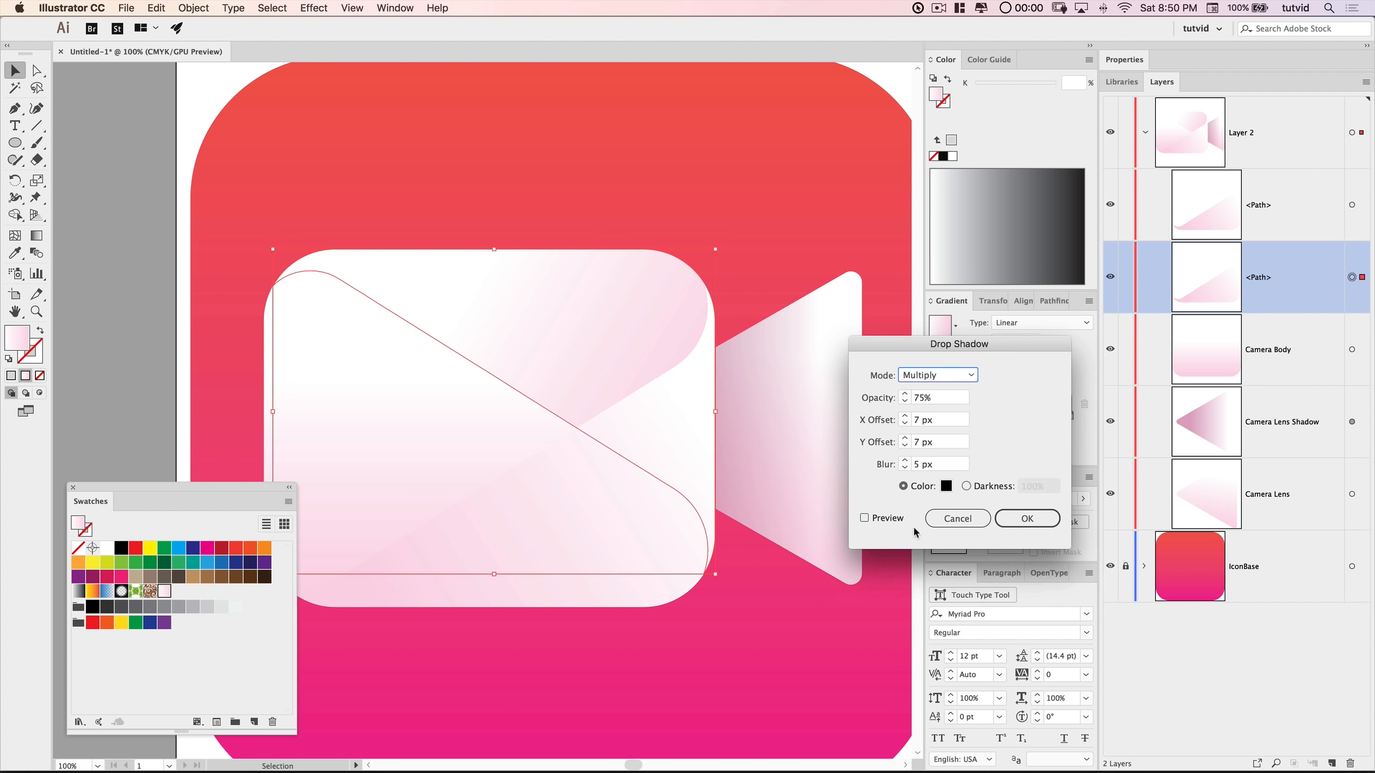
click(938, 375)
click(936, 392)
double_click(926, 397)
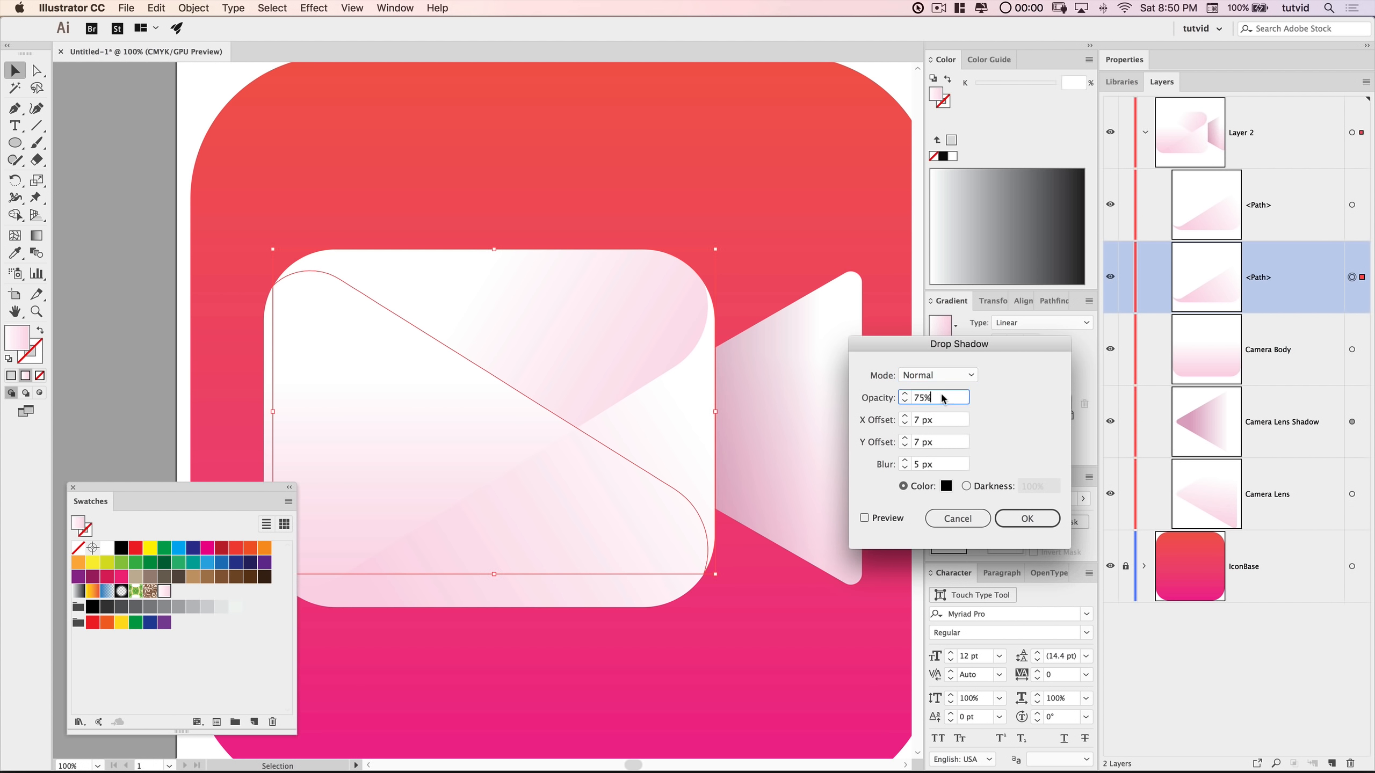
text(35)
- Set the drop shadow's X offset to -20 px, Y offset to 20 px and blur to 25 px
key(Tab)
text(-)
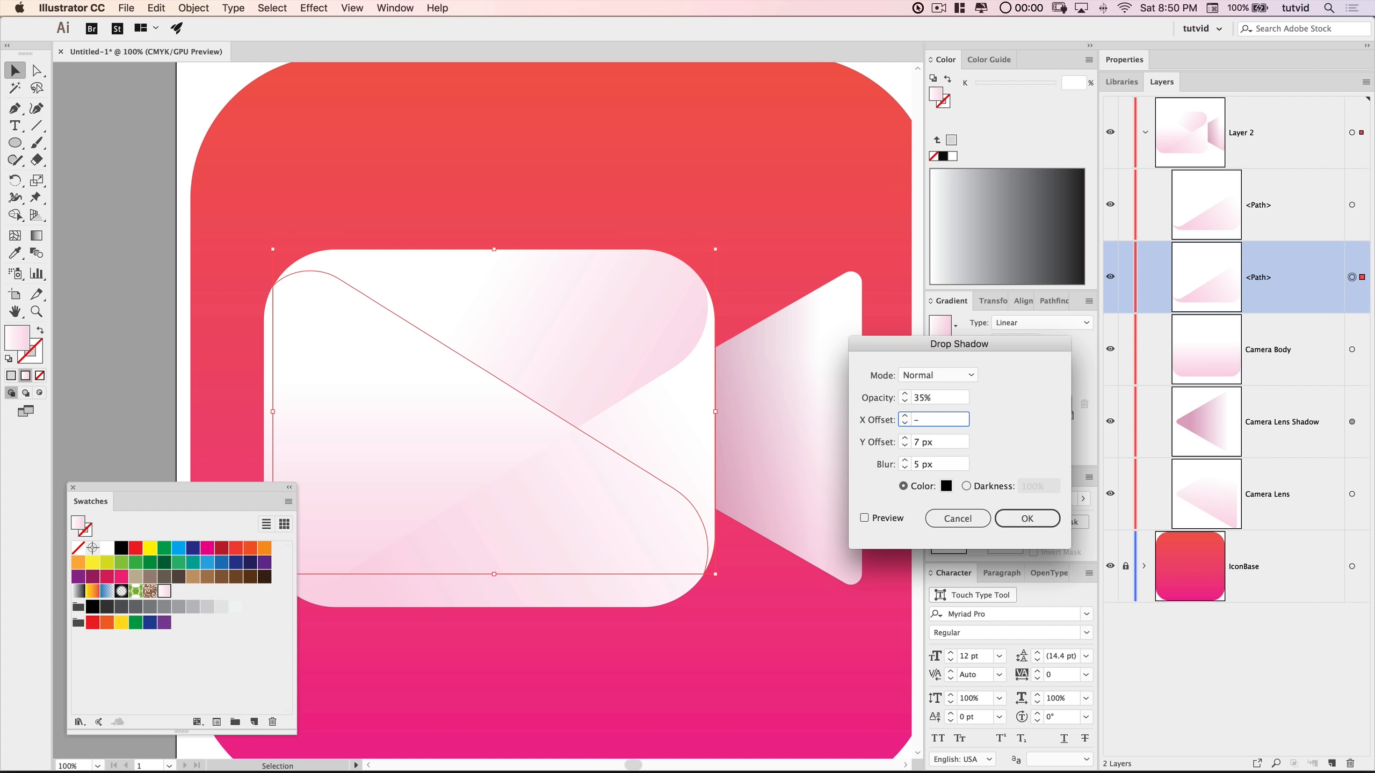
key(Tab)
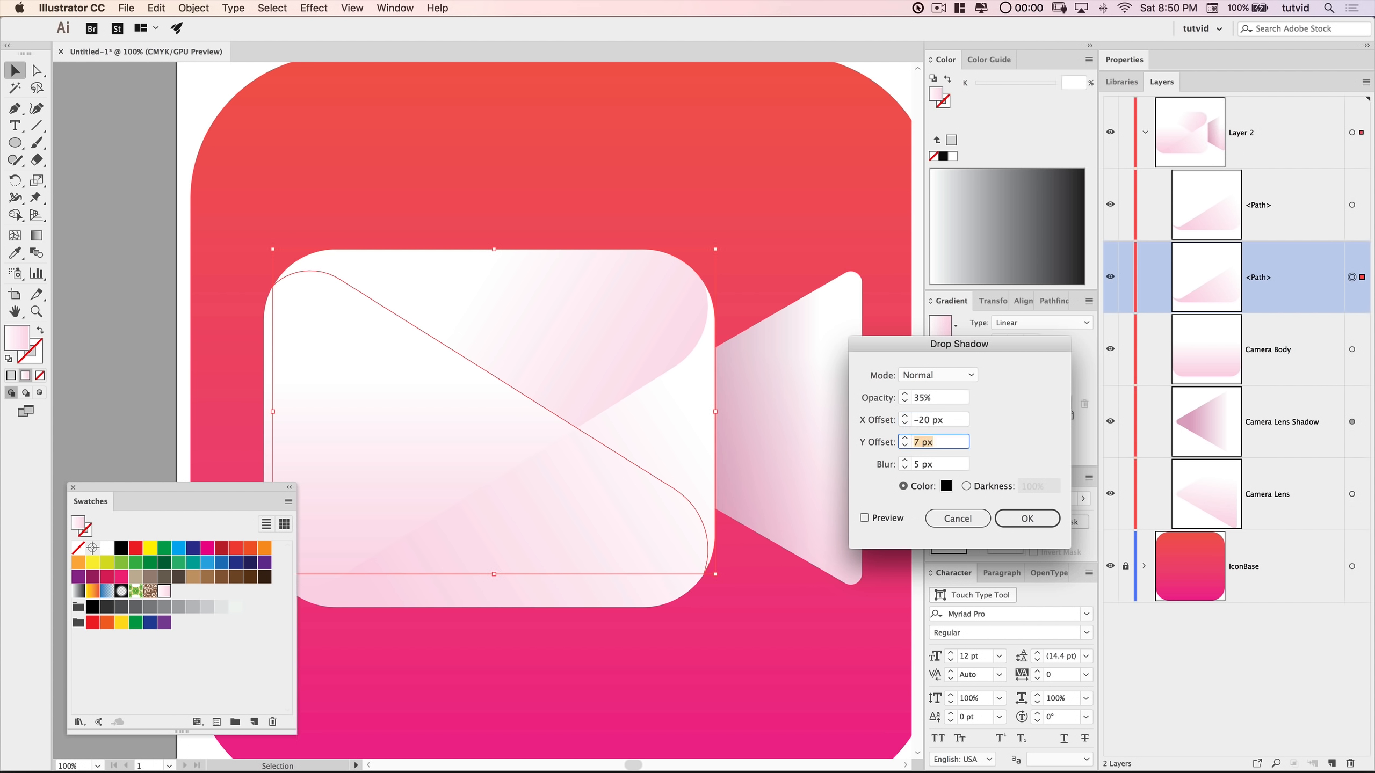
text(20)
key(Tab)
text(2)
key(Tab)
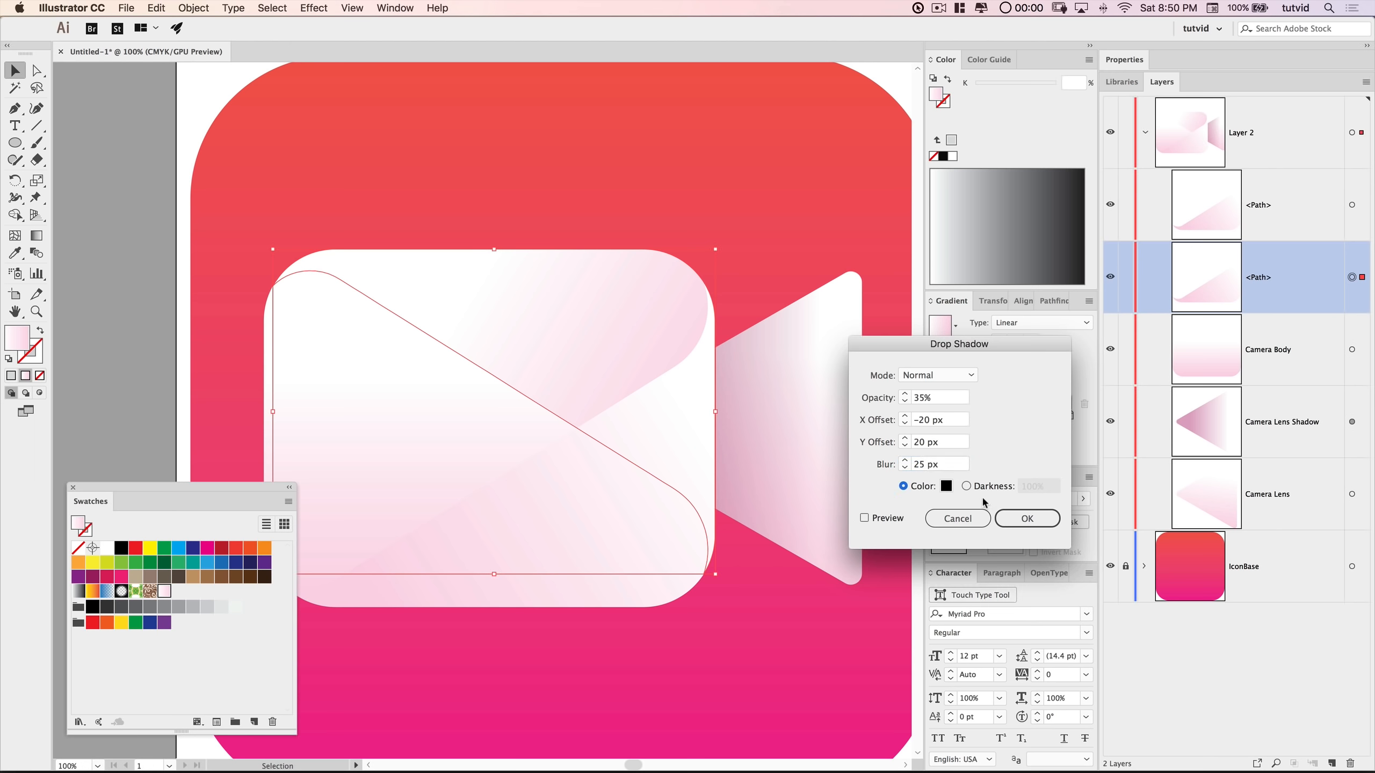
- Color the drop shadow dark maroon (#4c0016) and apply it to the upper diagonal shape
click(946, 486)
text(510017)
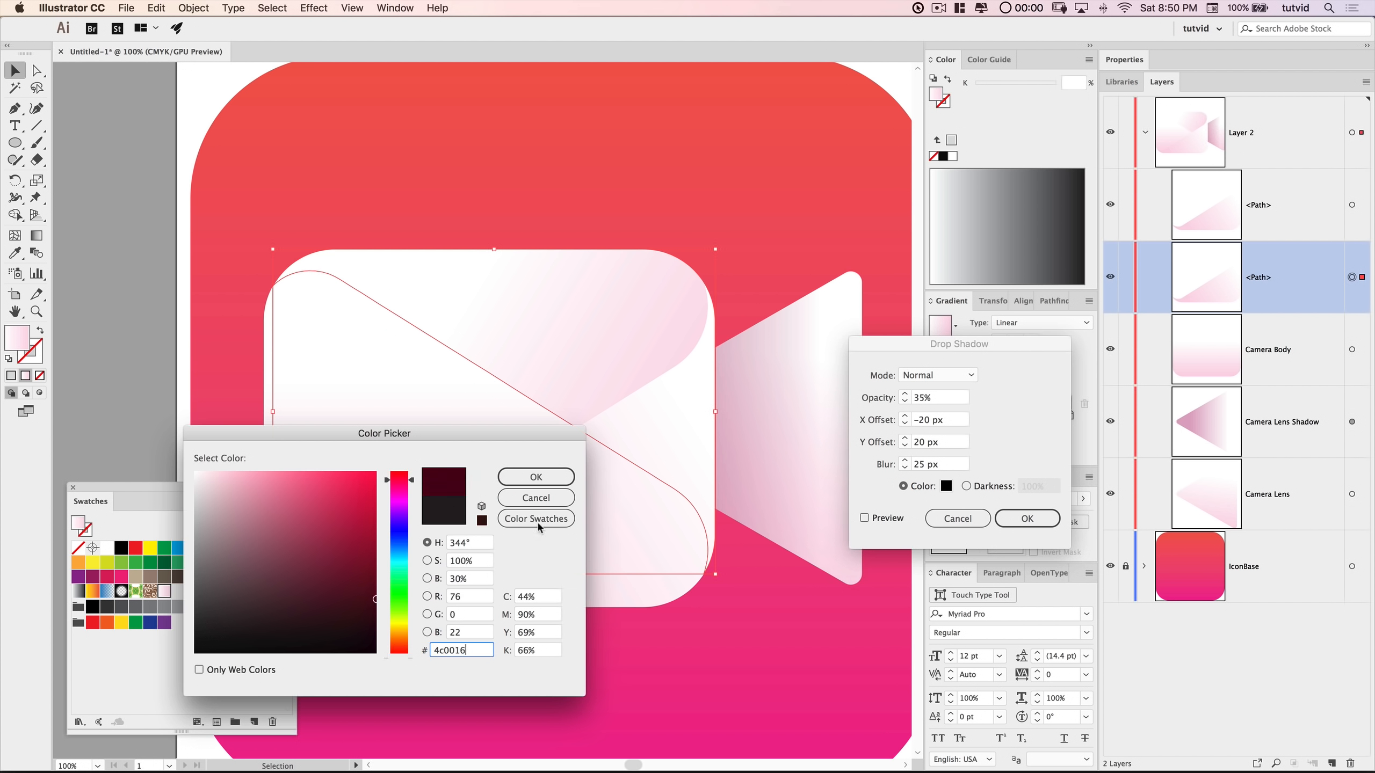
click(557, 481)
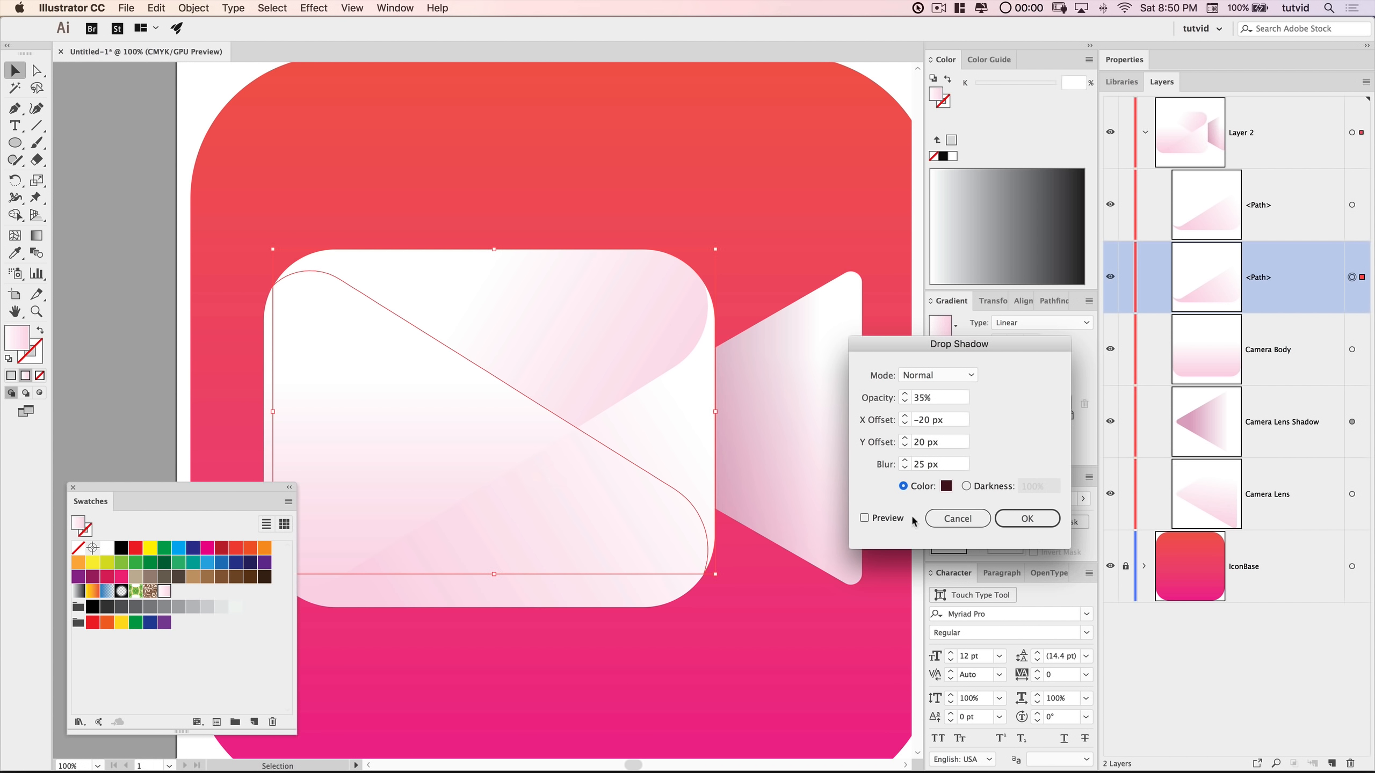
key(Return)
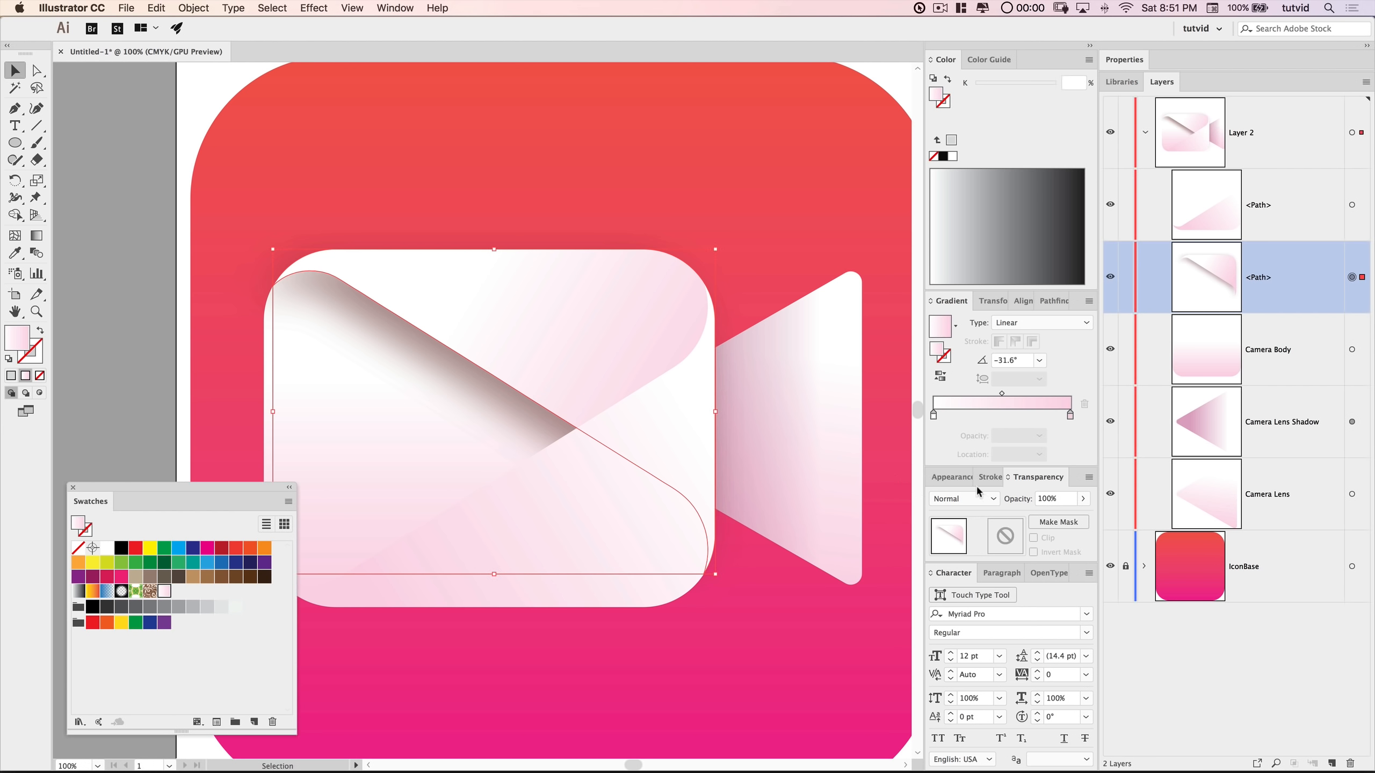
- Reopen the upper diagonal shape's Drop Shadow from its appearance attributes and change the shadow color to #7a052c
click(953, 477)
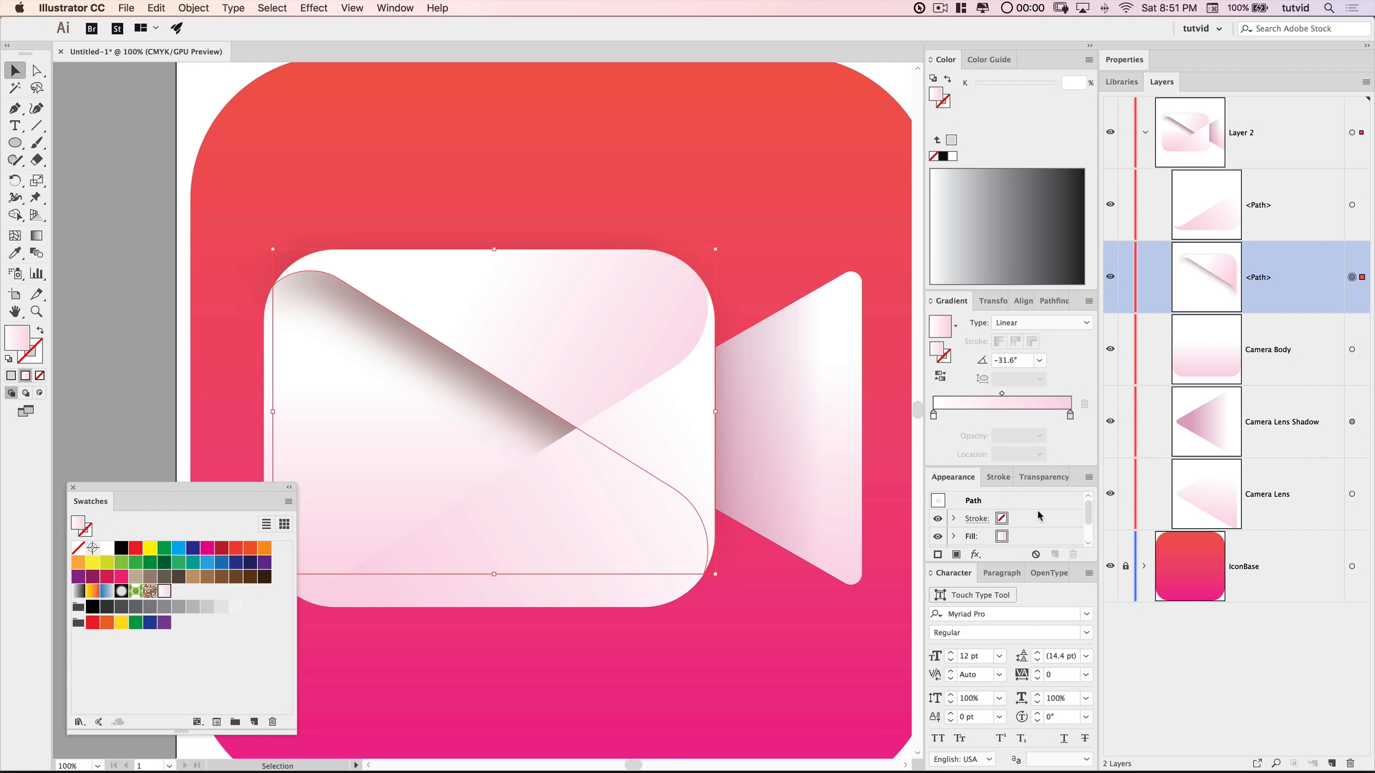
click(944, 60)
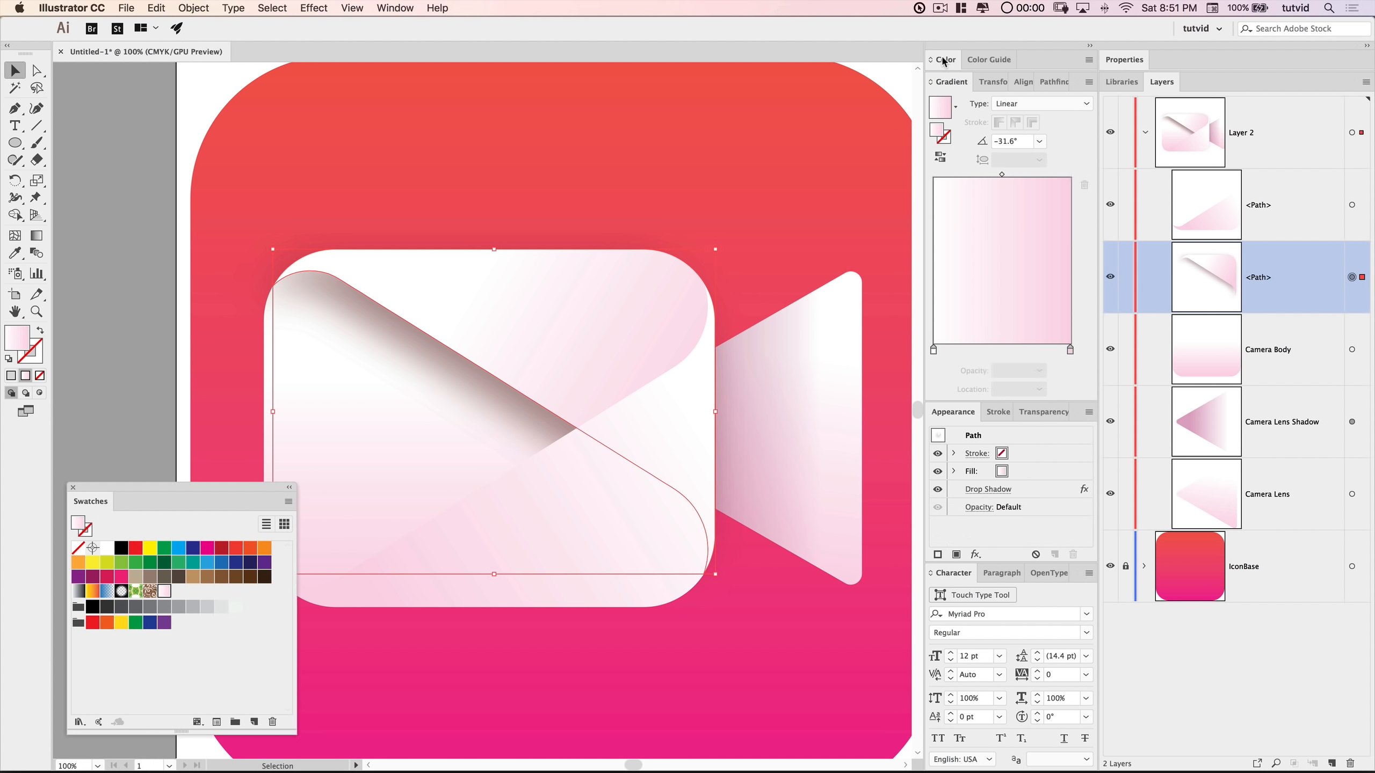
drag(1015, 402, 1012, 230)
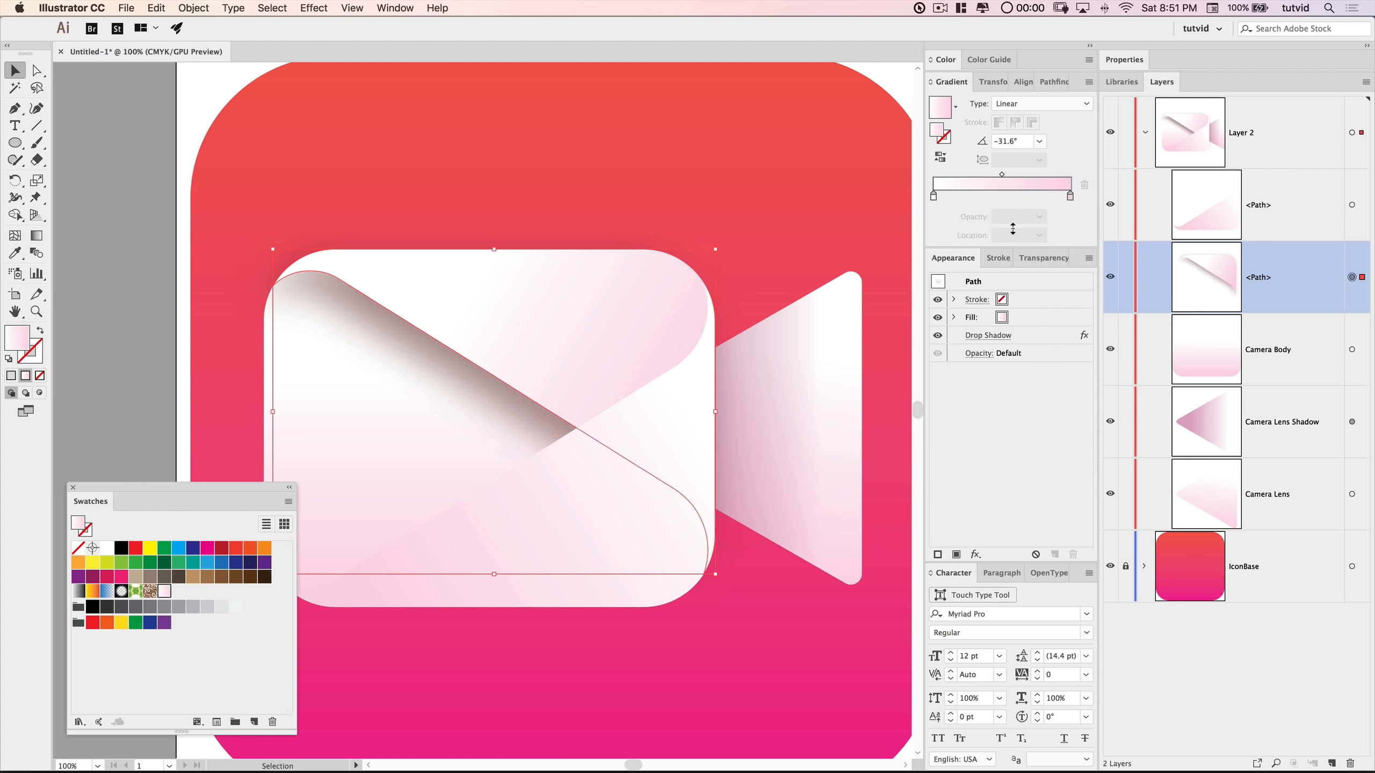
click(986, 336)
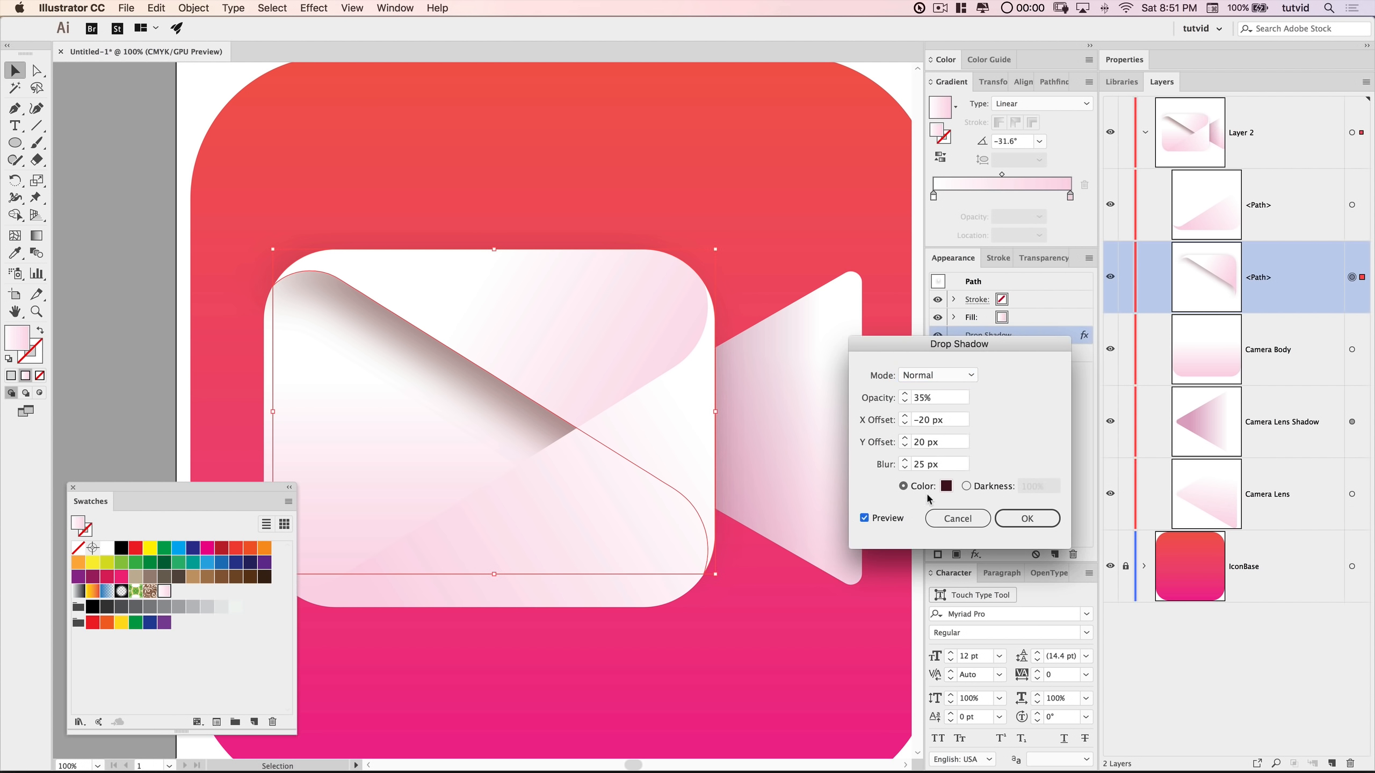
click(946, 486)
drag(351, 590, 368, 566)
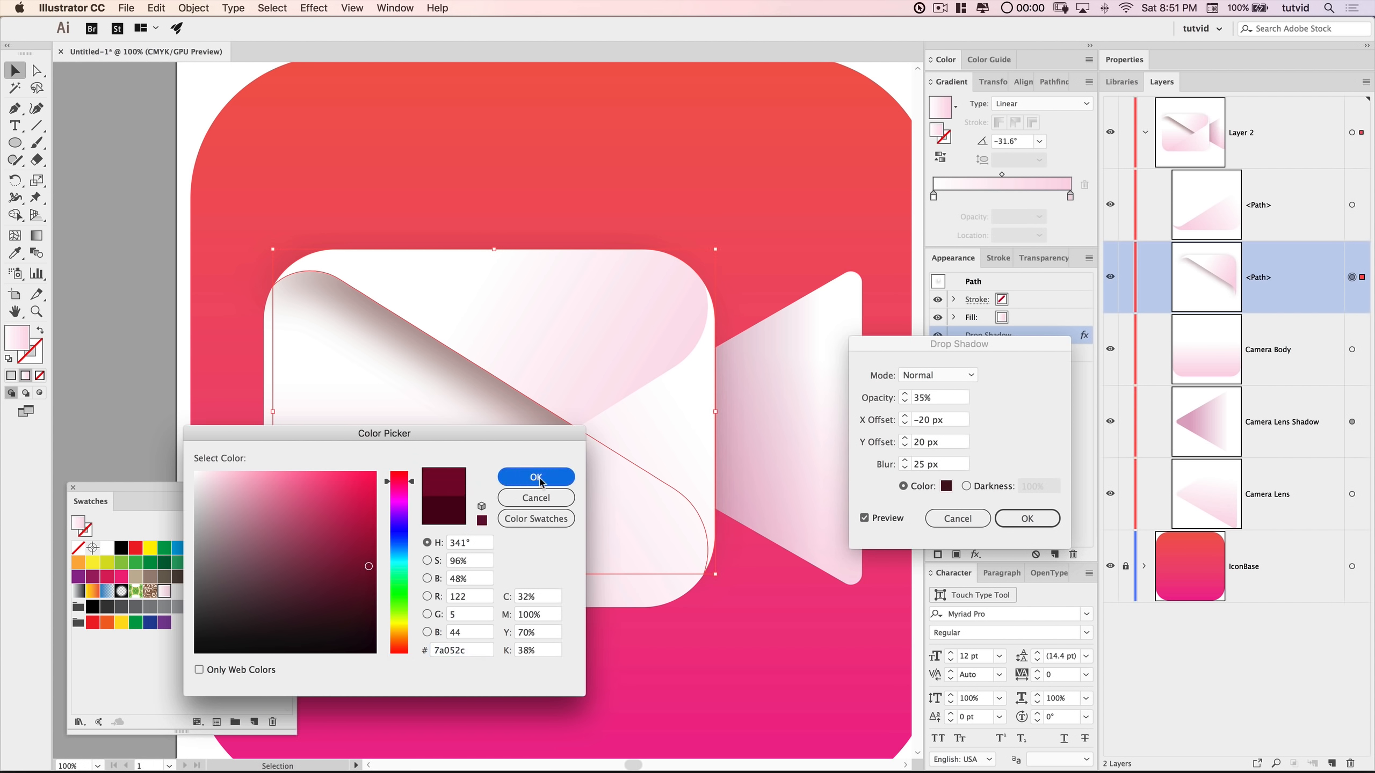
click(533, 477)
click(1045, 519)
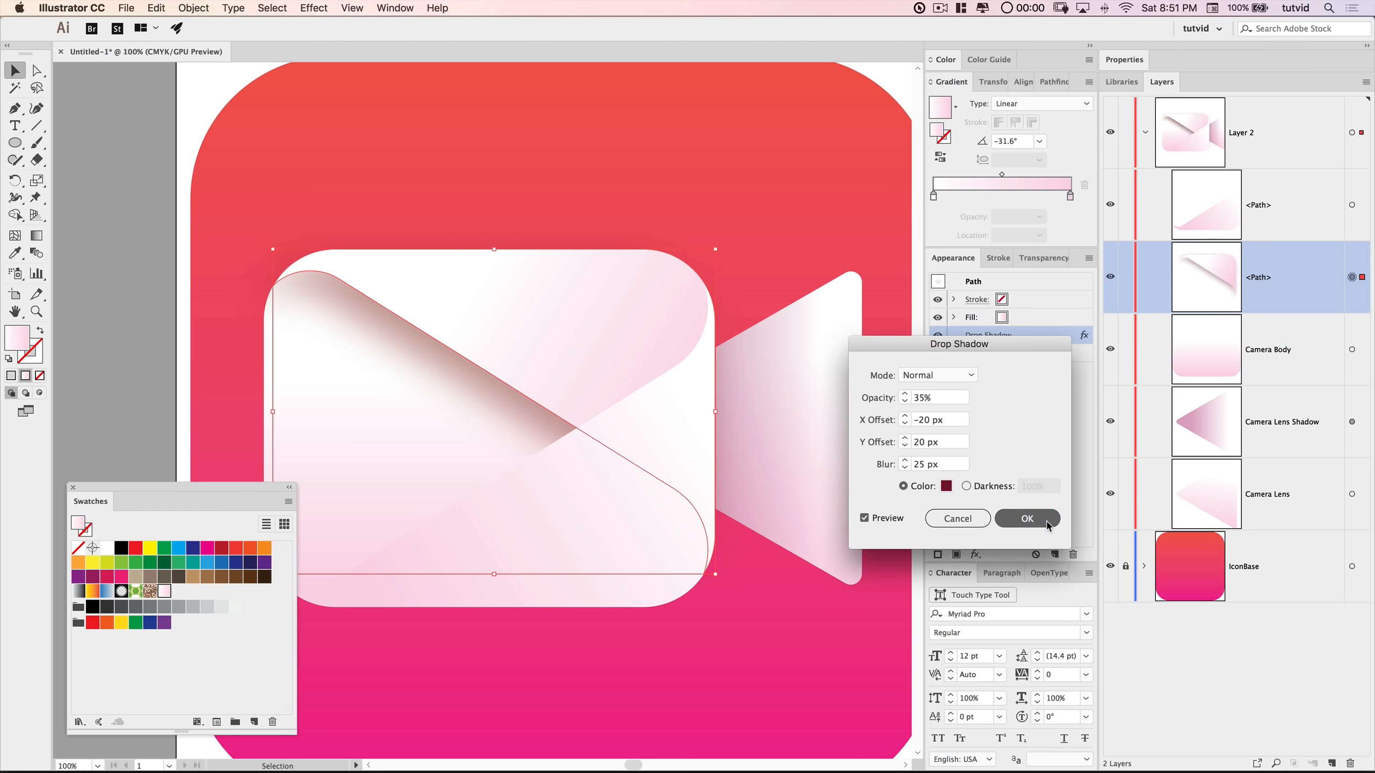
- Apply a Normal-mode, 35% opacity Drop Shadow to the lower diagonal shape with X offset -20 px, Y offset -30 px and 45 px blur
click(1351, 204)
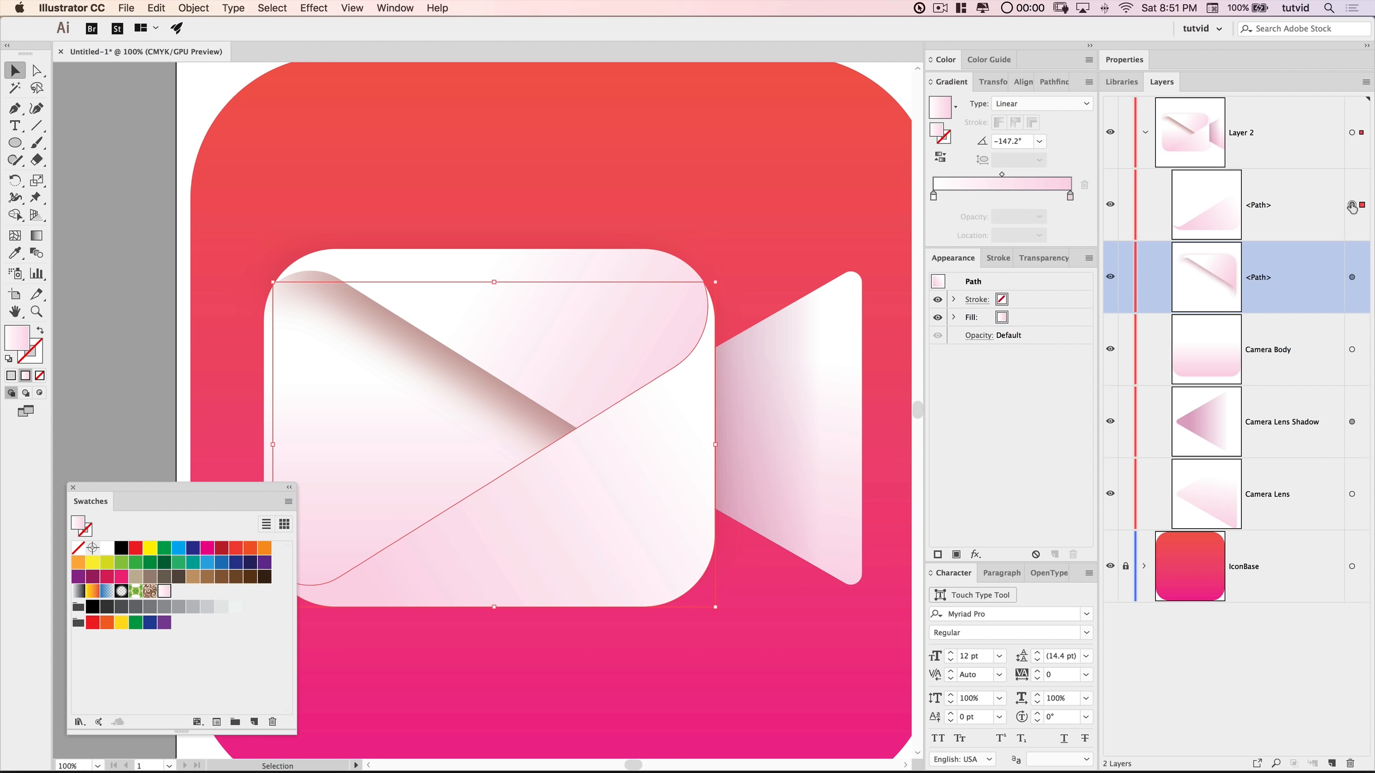
click(314, 7)
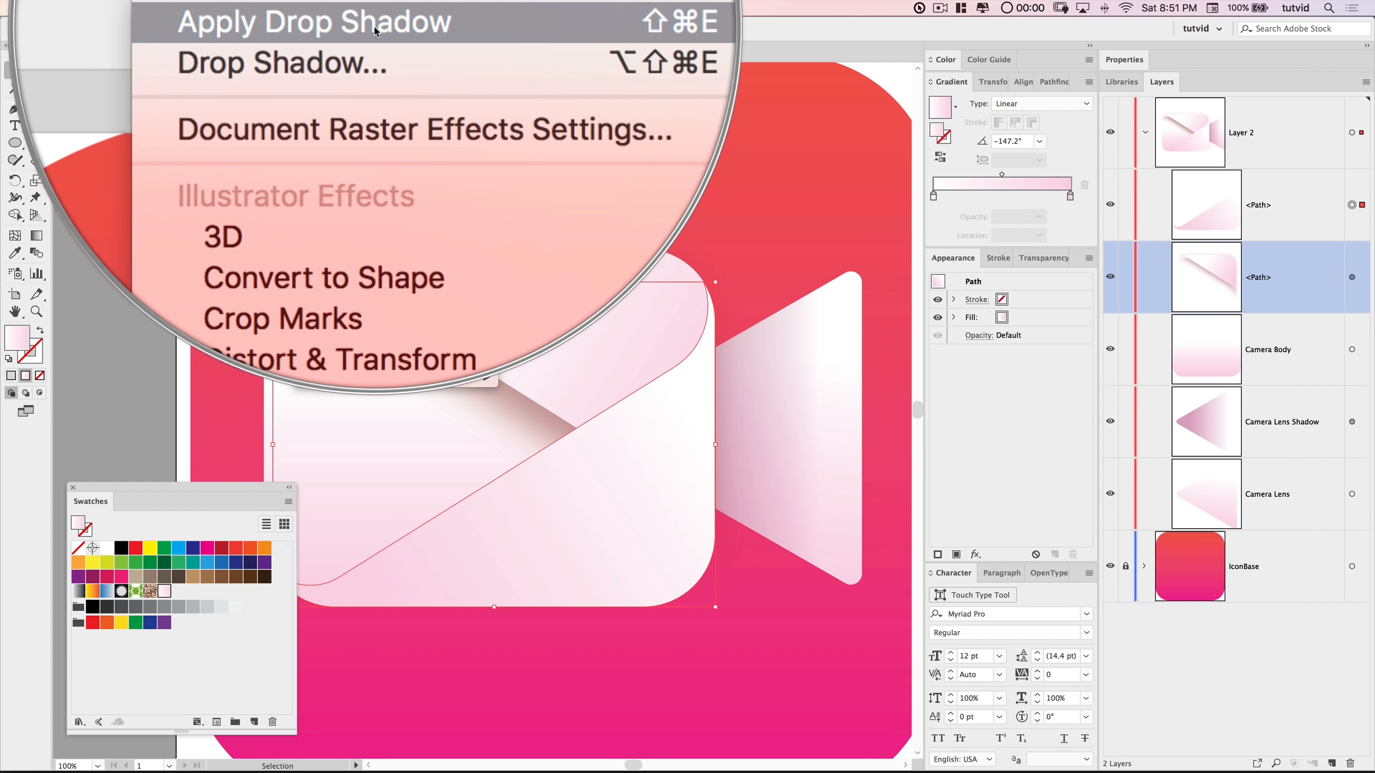
click(347, 40)
drag(992, 349, 872, 382)
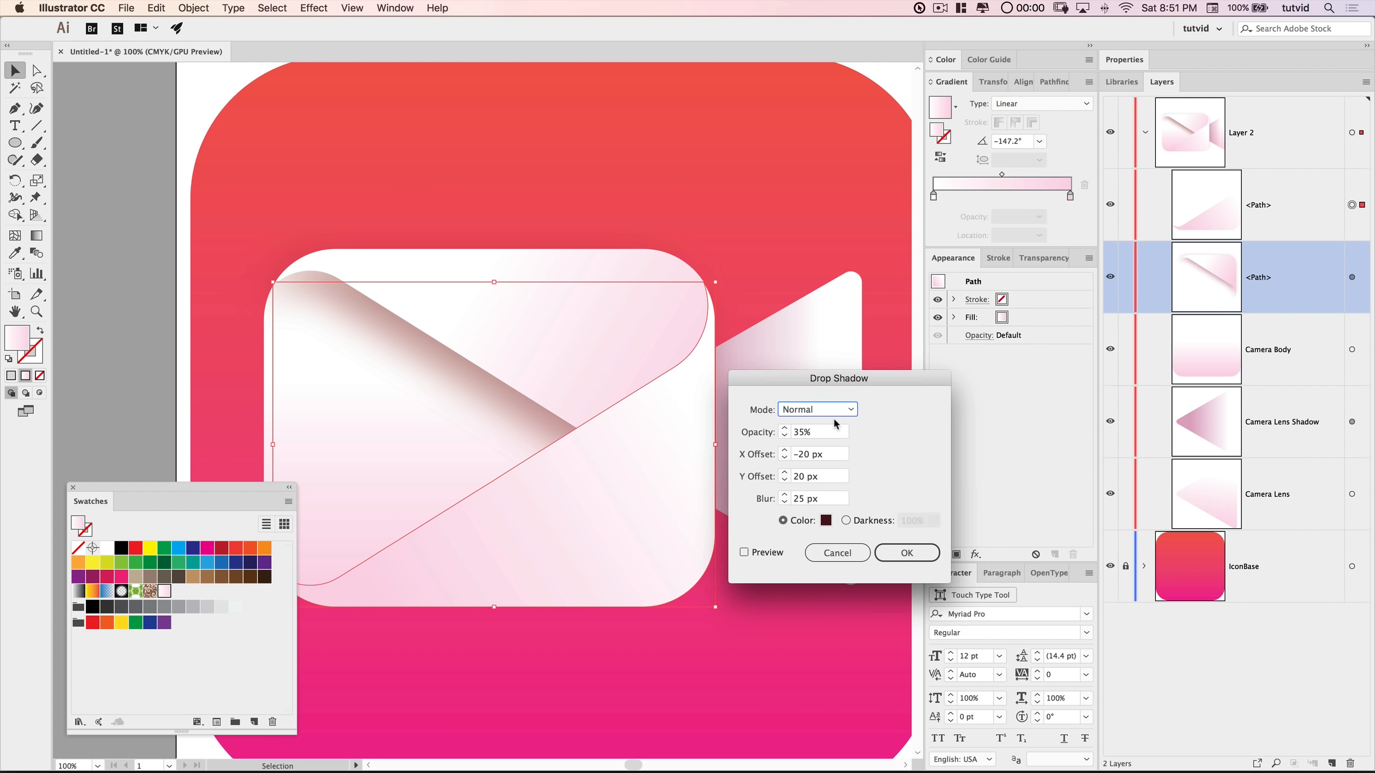
click(826, 455)
key(Tab)
text(-30)
key(Tab)
text(4)
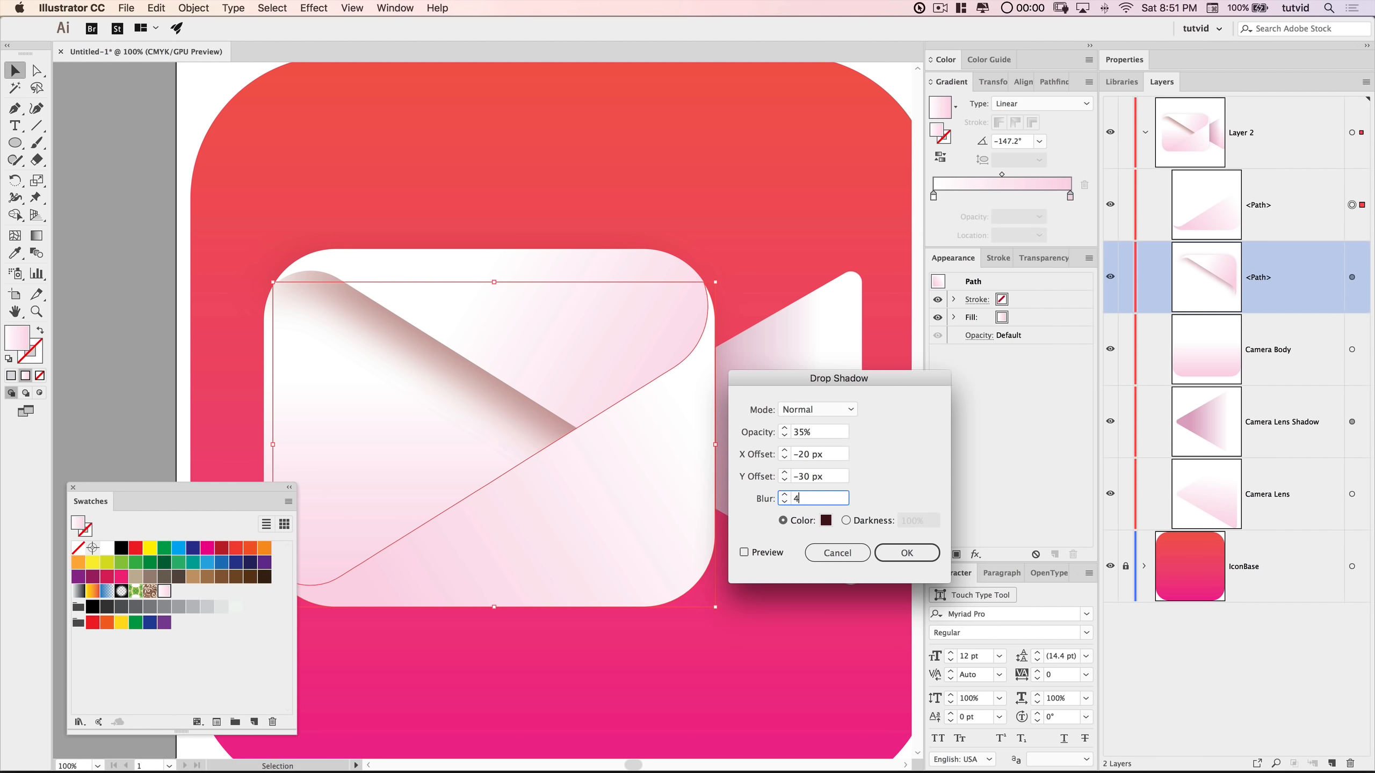
text(5)
click(900, 553)
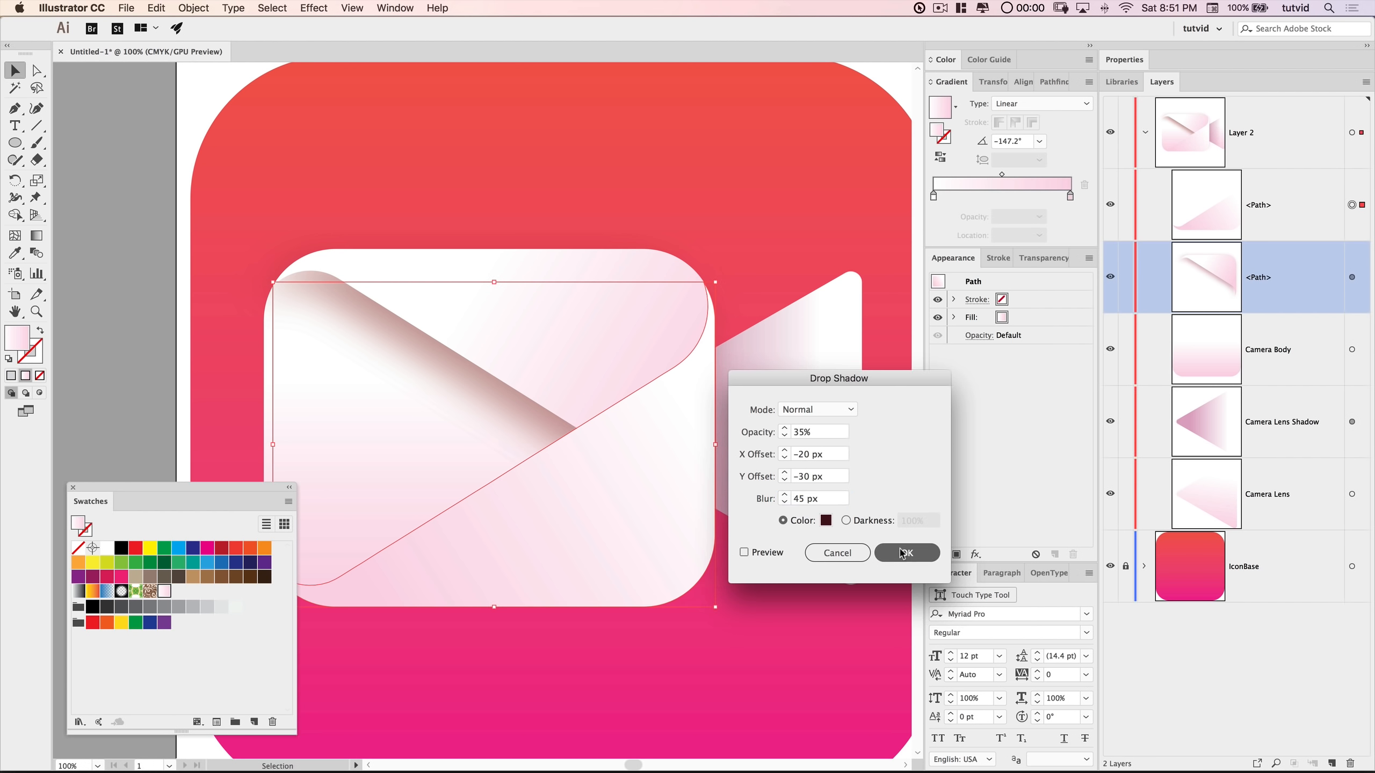
click(139, 348)
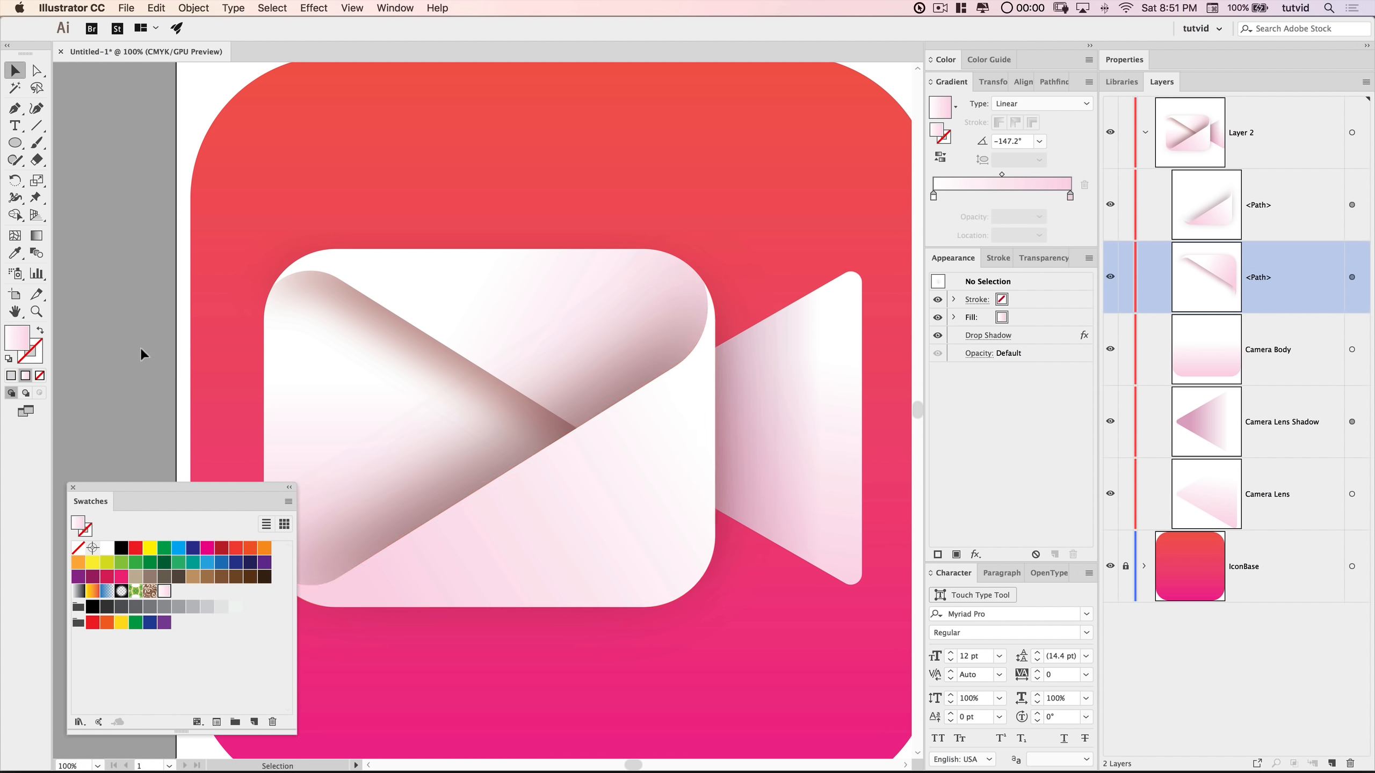
- Examine the fold shadows on the camera body from a distance and up close
drag(623, 464, 630, 456)
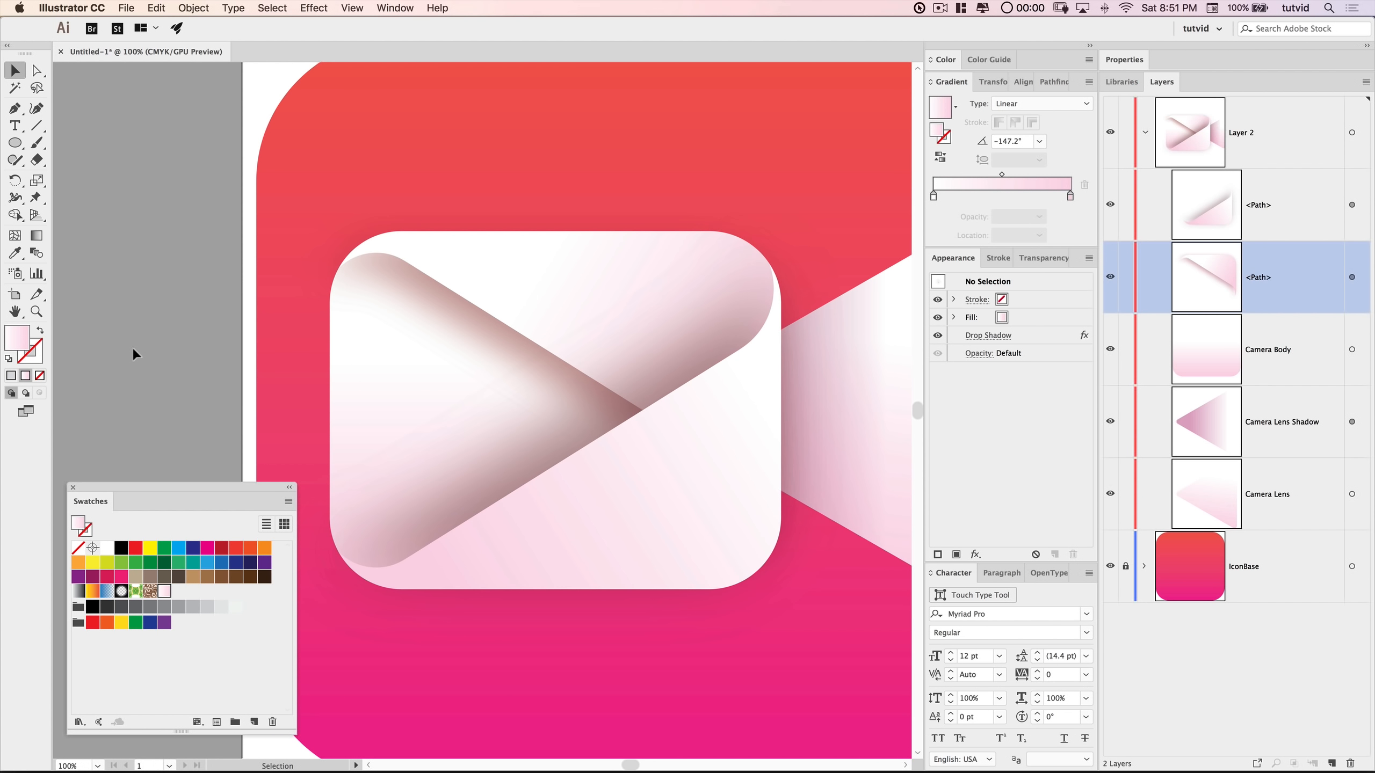
key(super+minus)
key(super+minus)
key(super+minus)
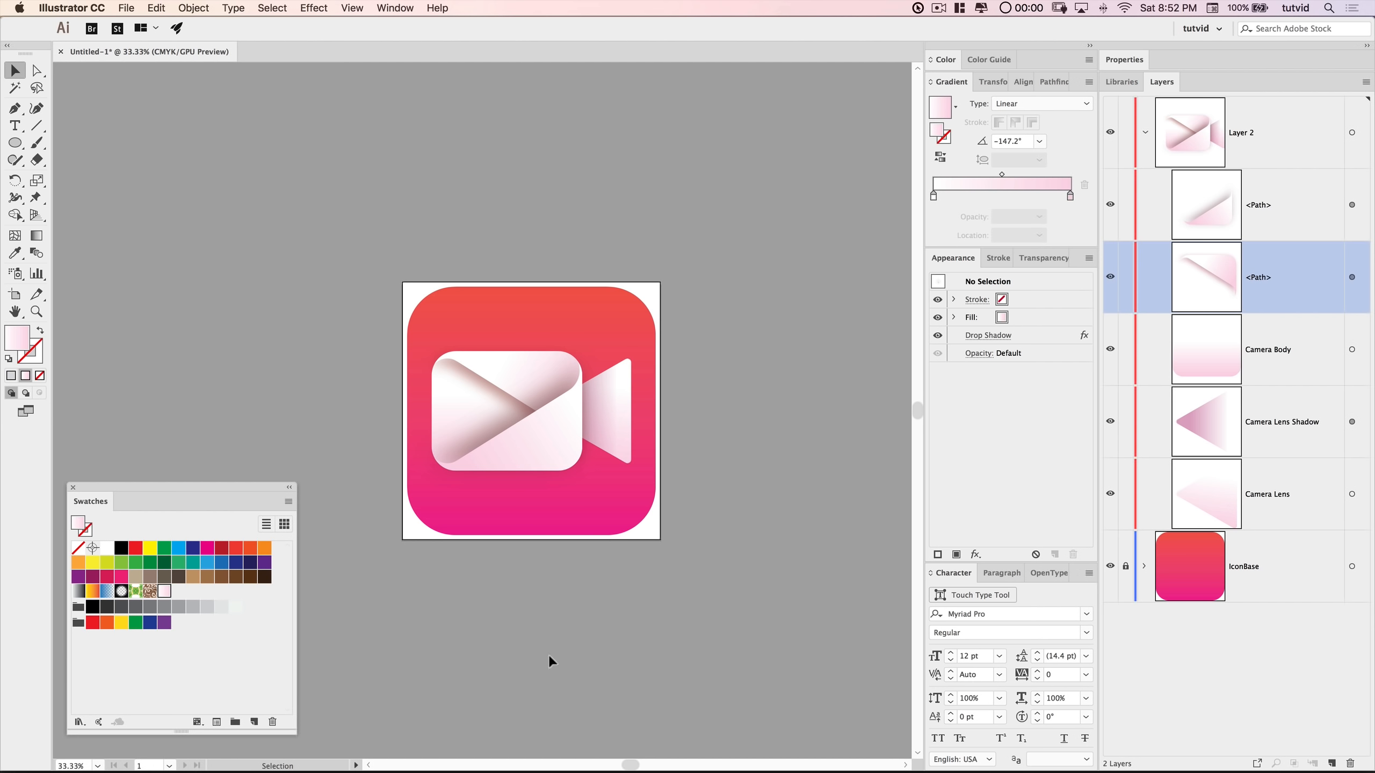
key(z)
click(521, 510)
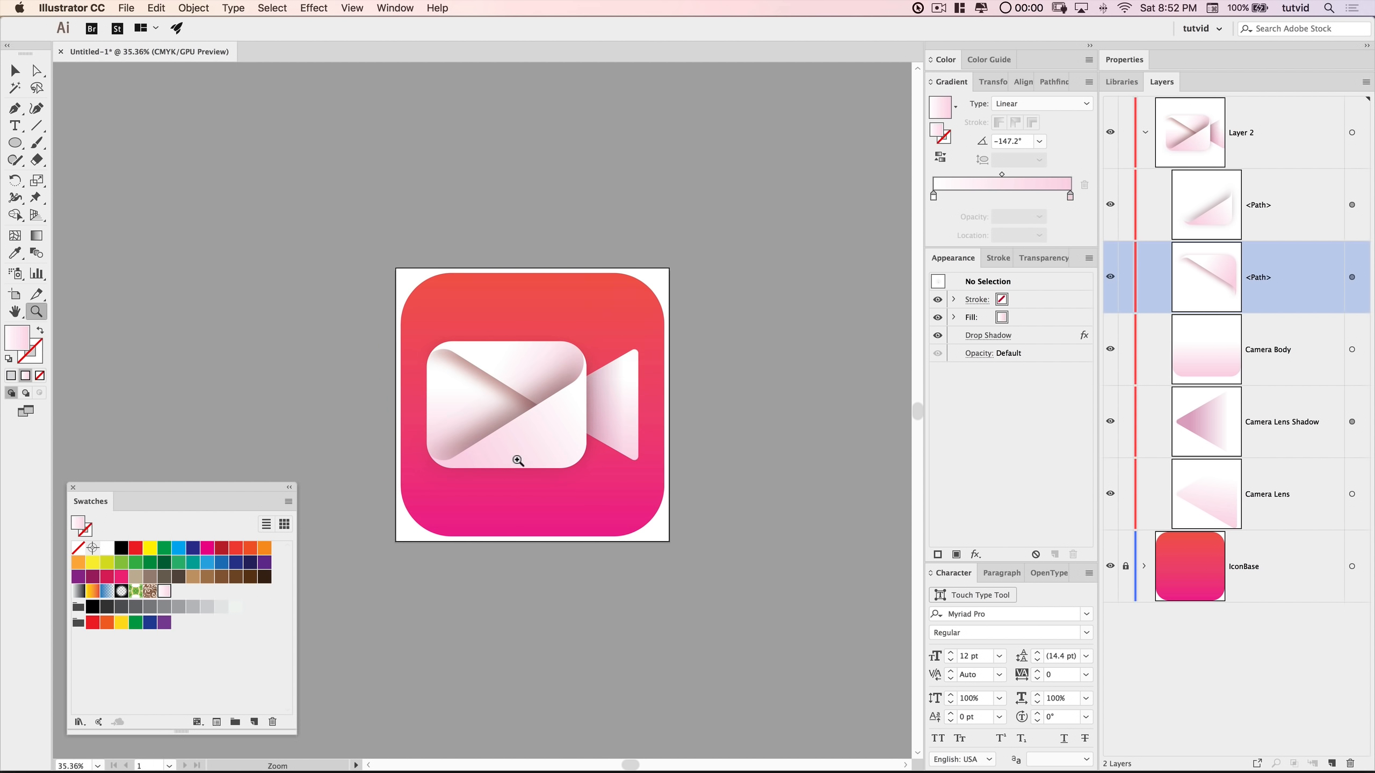
click(516, 440)
click(562, 375)
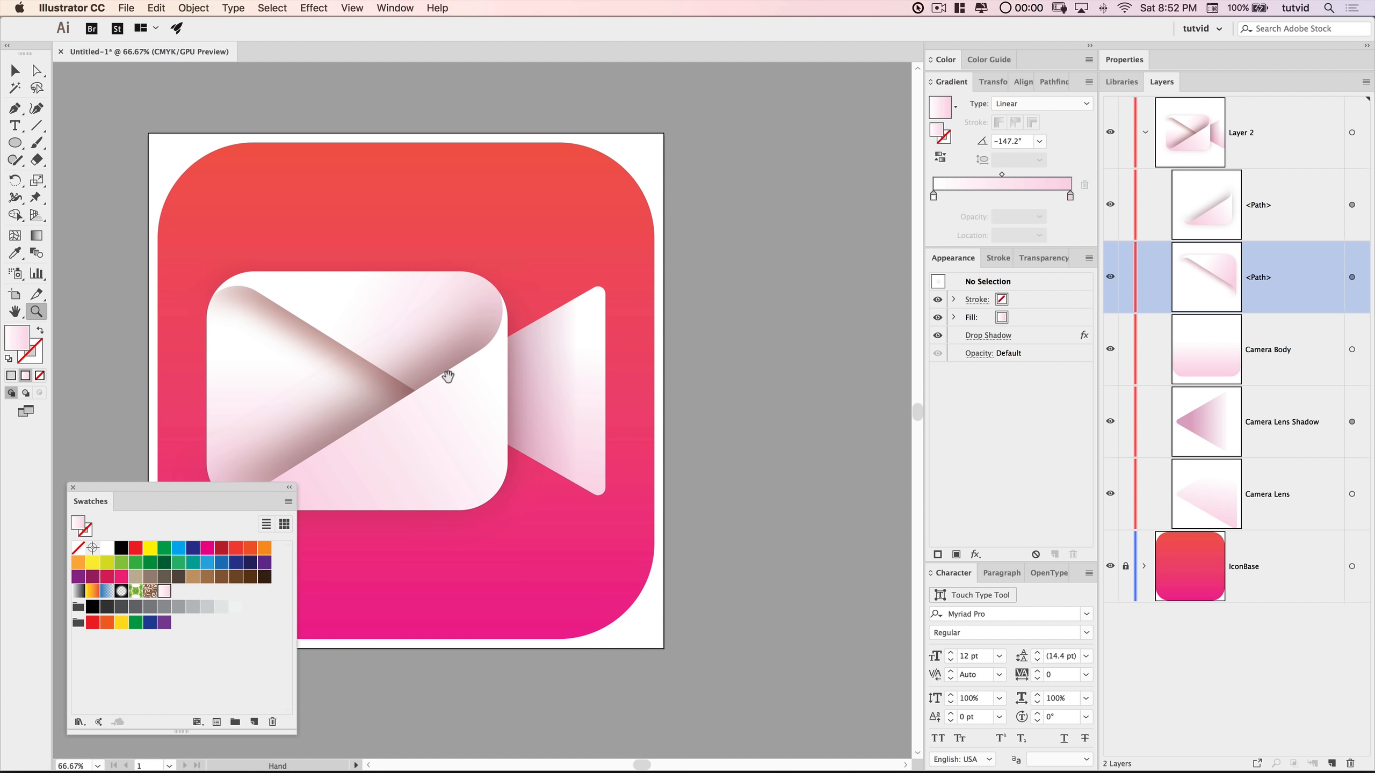
drag(448, 375, 603, 359)
key(v)
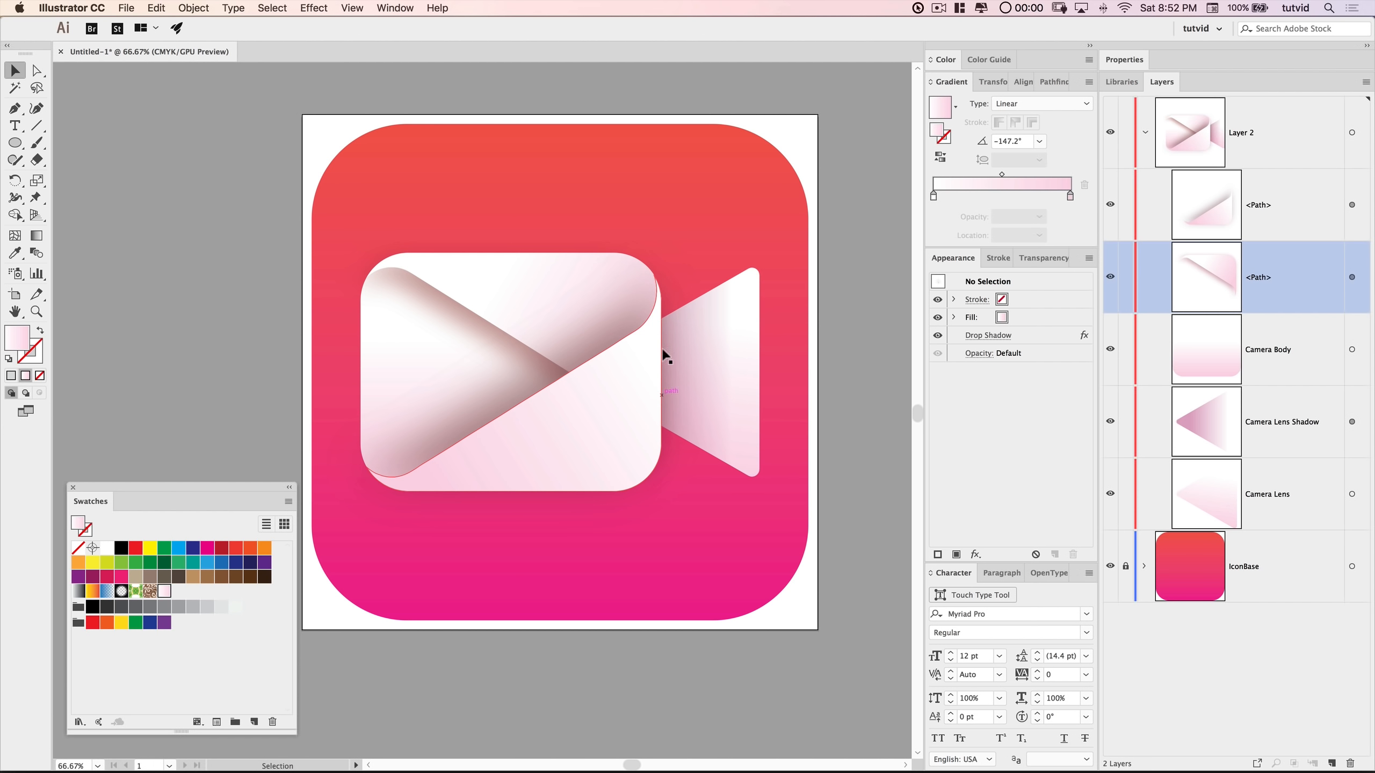
- Save the dark magenta gradient stop color of the Camera Lens Shadow (C 0, M 100, Y 0, K 50) as a swatch
click(1352, 422)
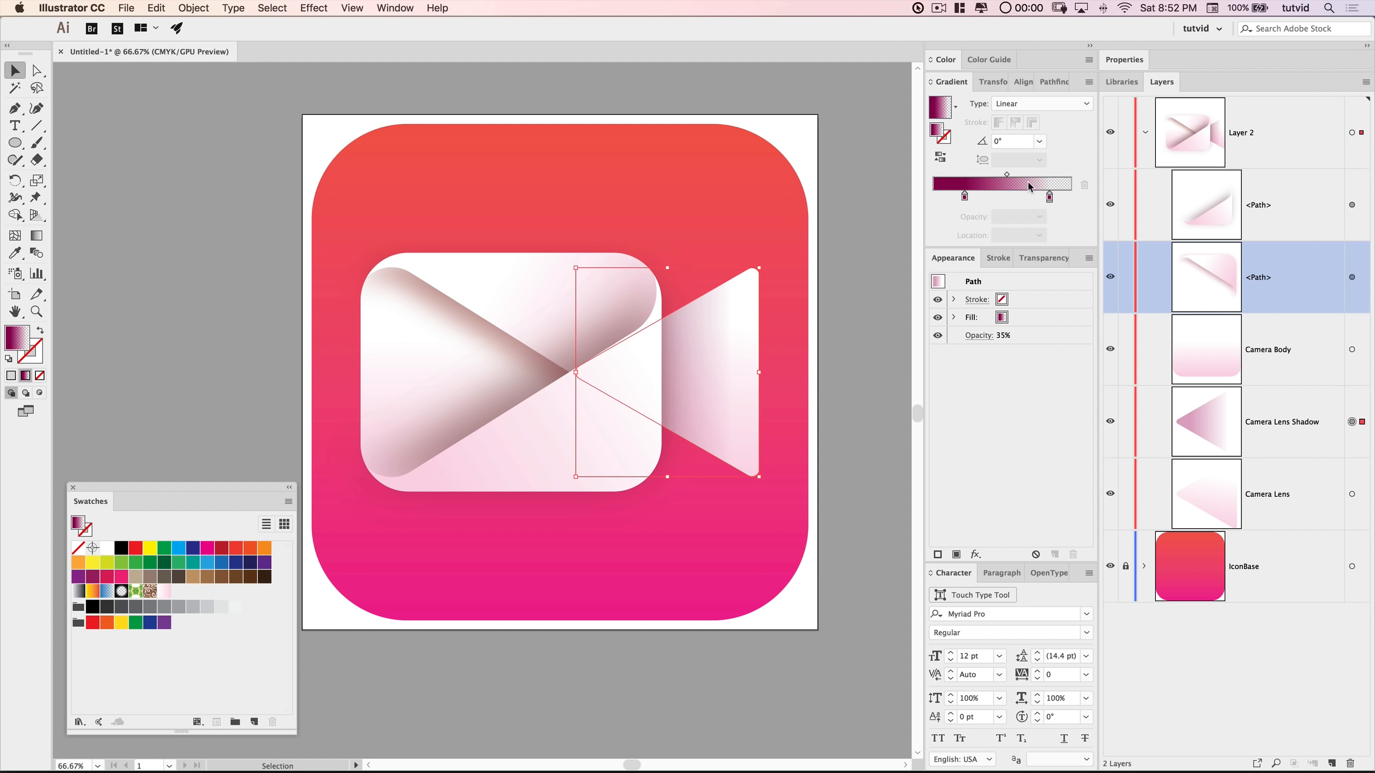
click(964, 197)
click(953, 64)
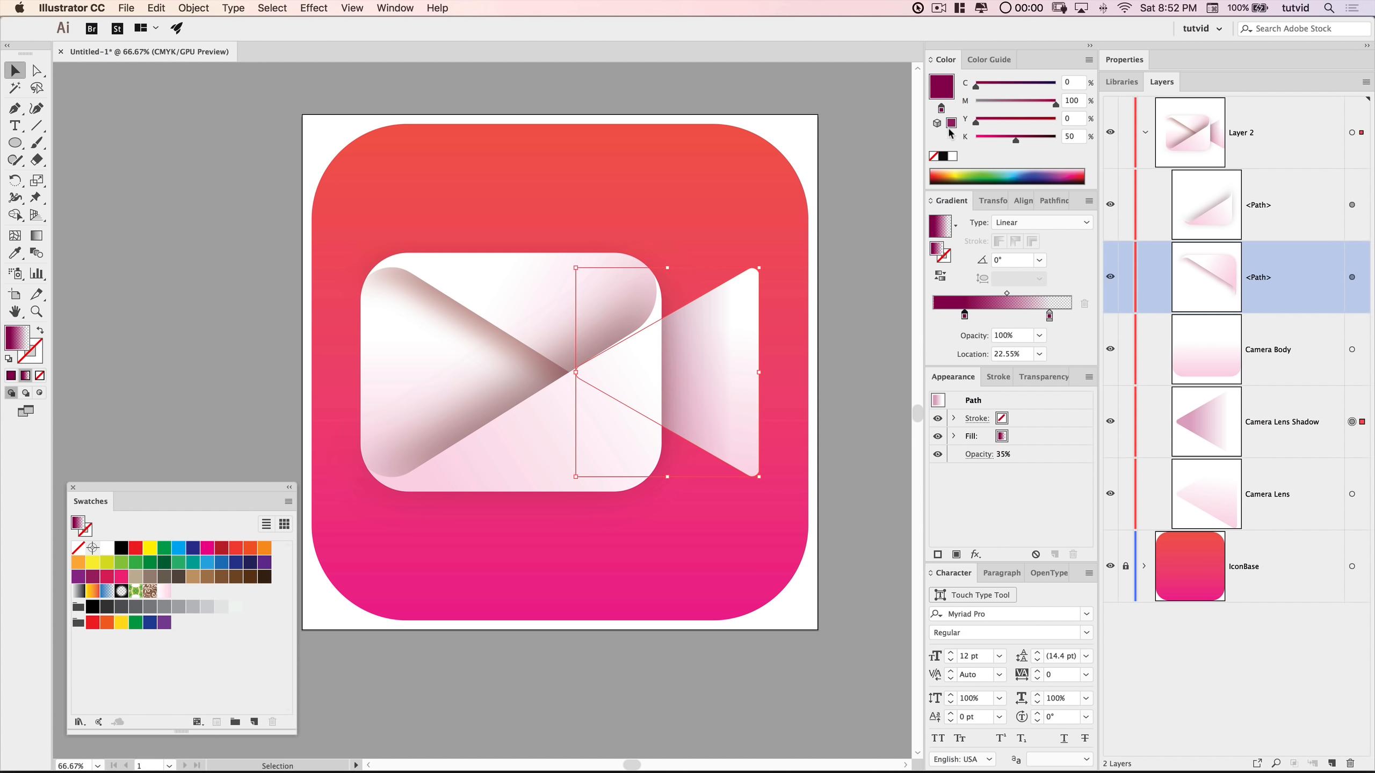
mouse_move(941, 108)
mouse_down()
mouse_move(623, 390)
mouse_move(179, 596)
mouse_up()
- Change the upper diagonal shape's drop shadow color to C 0, M 100, Y 0, K 50
click(1352, 276)
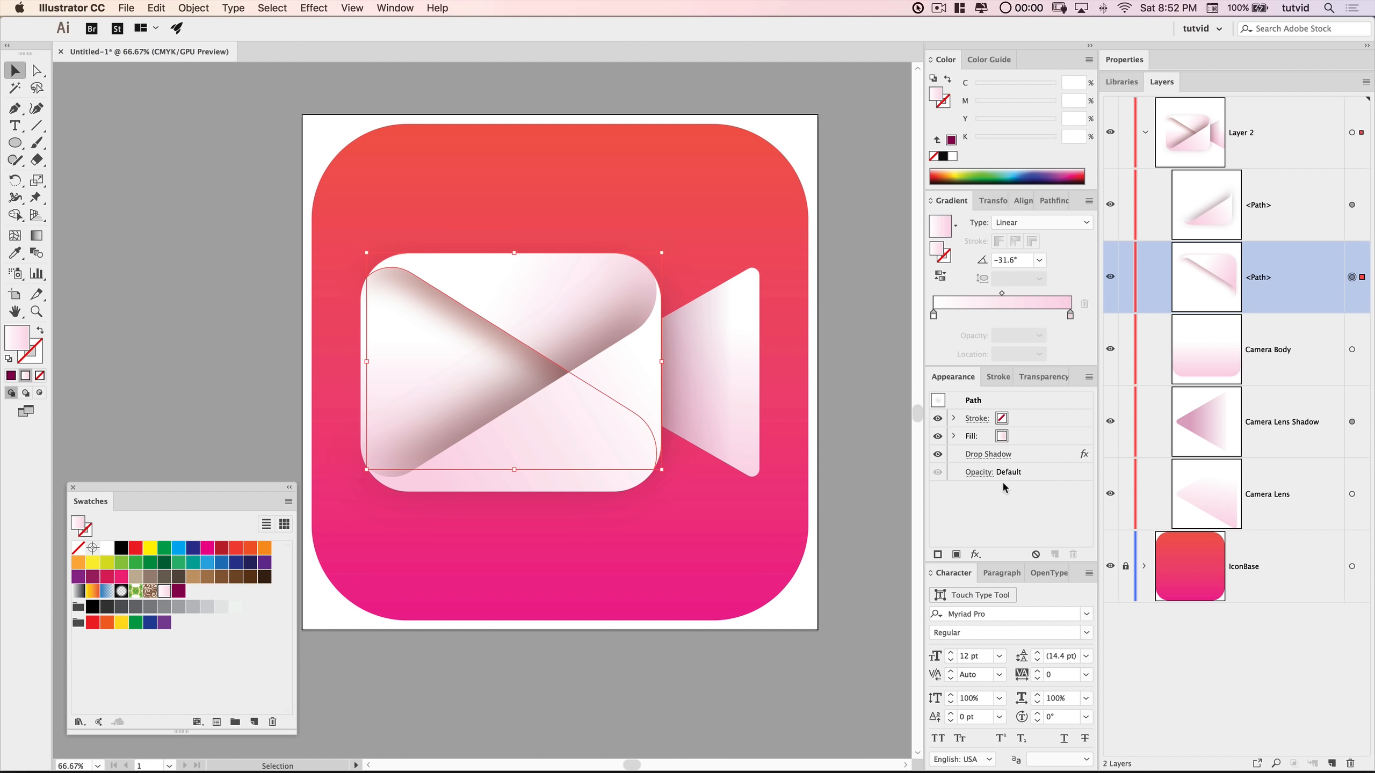
click(986, 454)
click(825, 521)
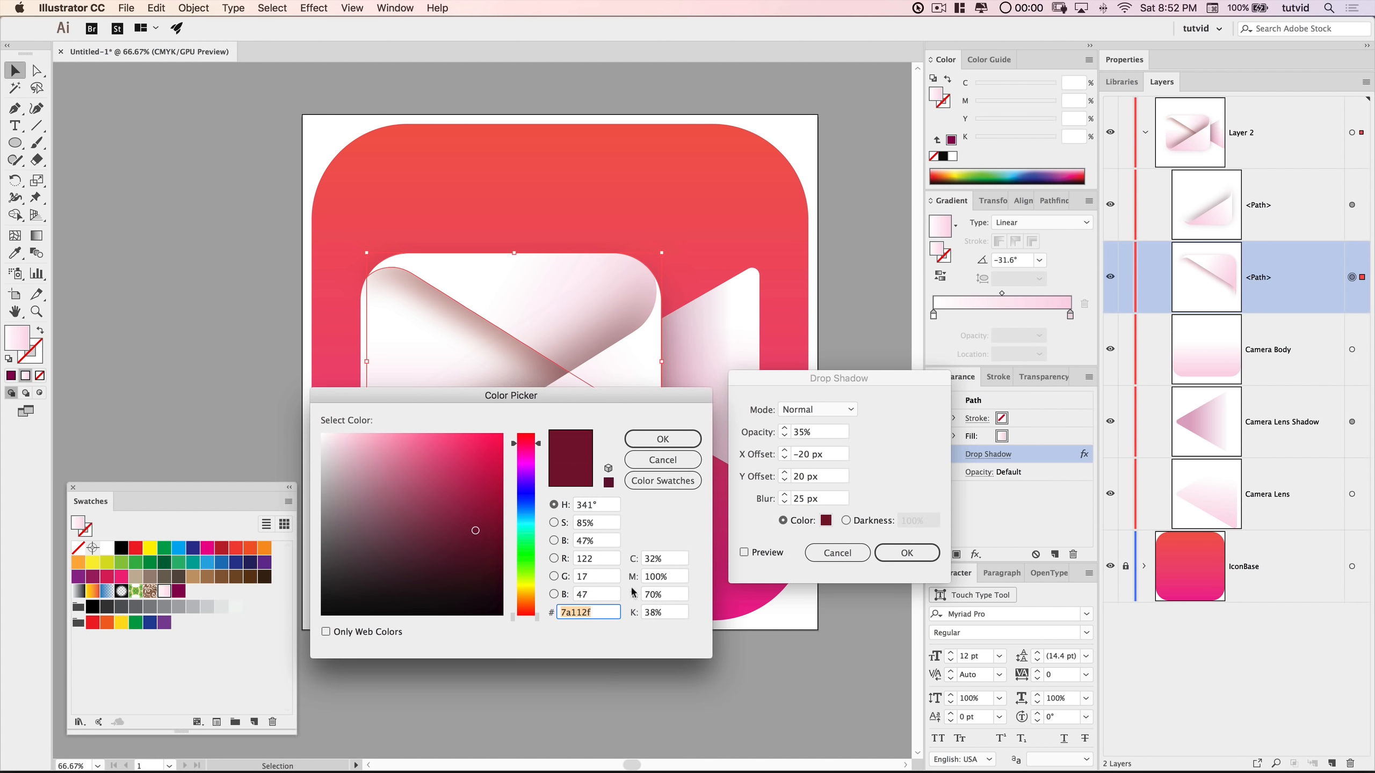
click(670, 561)
text(0)
key(Tab)
key(Tab)
text(0)
key(Tab)
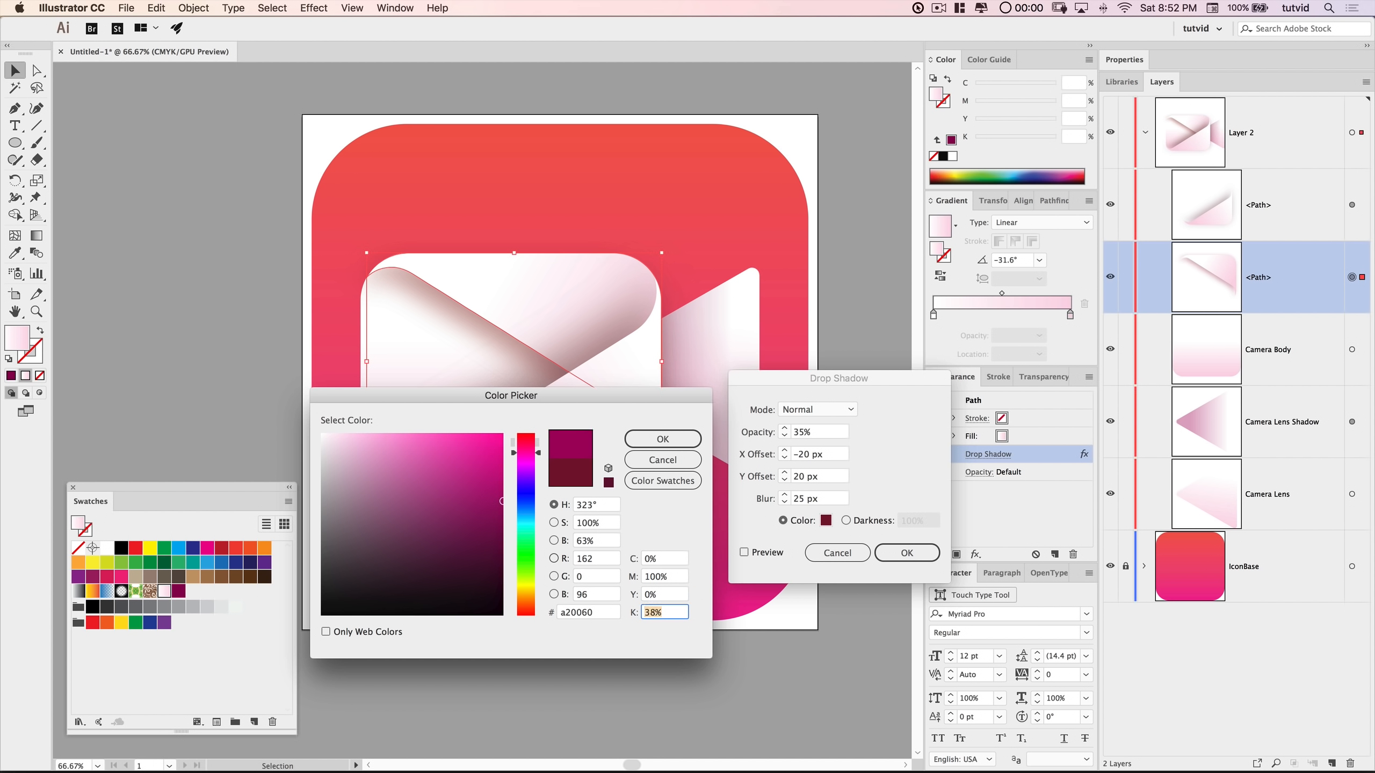
text(50)
key(Tab)
click(663, 438)
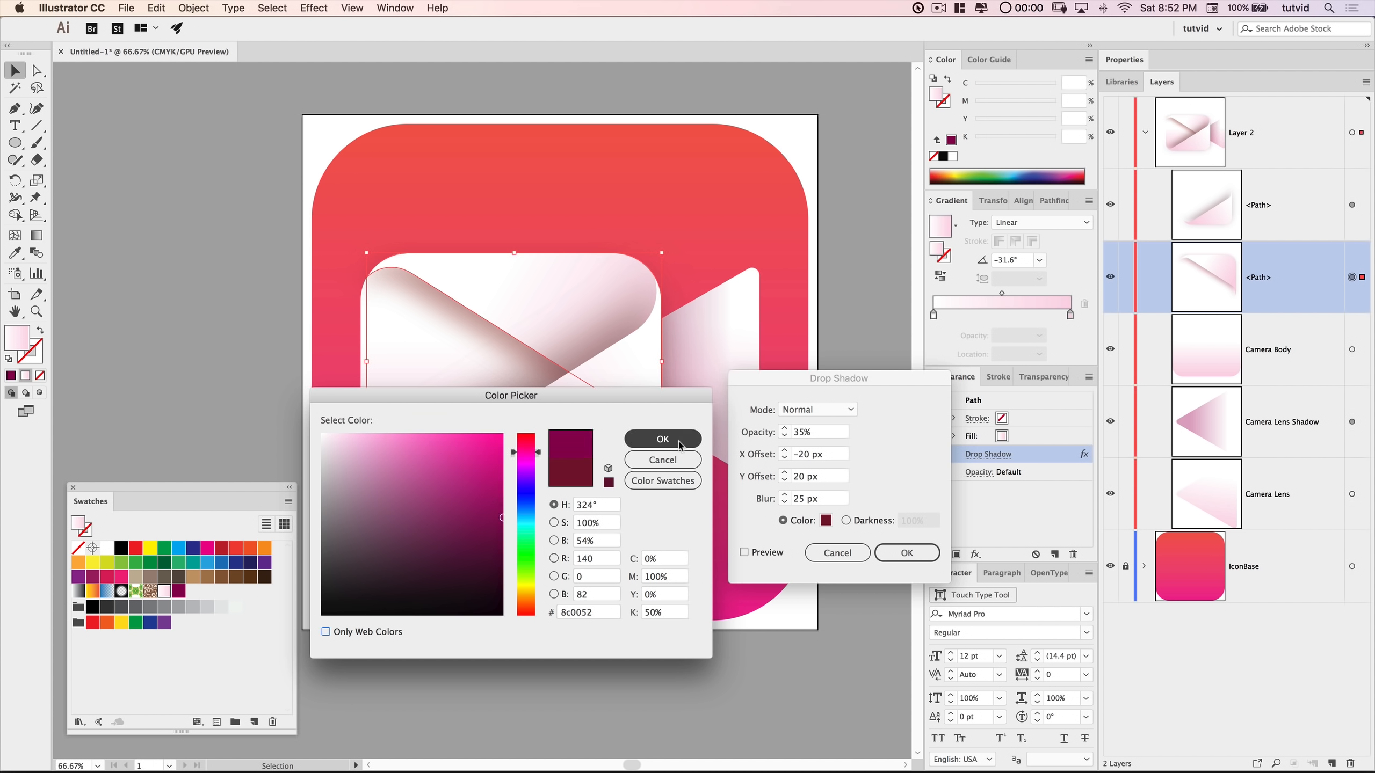
click(902, 558)
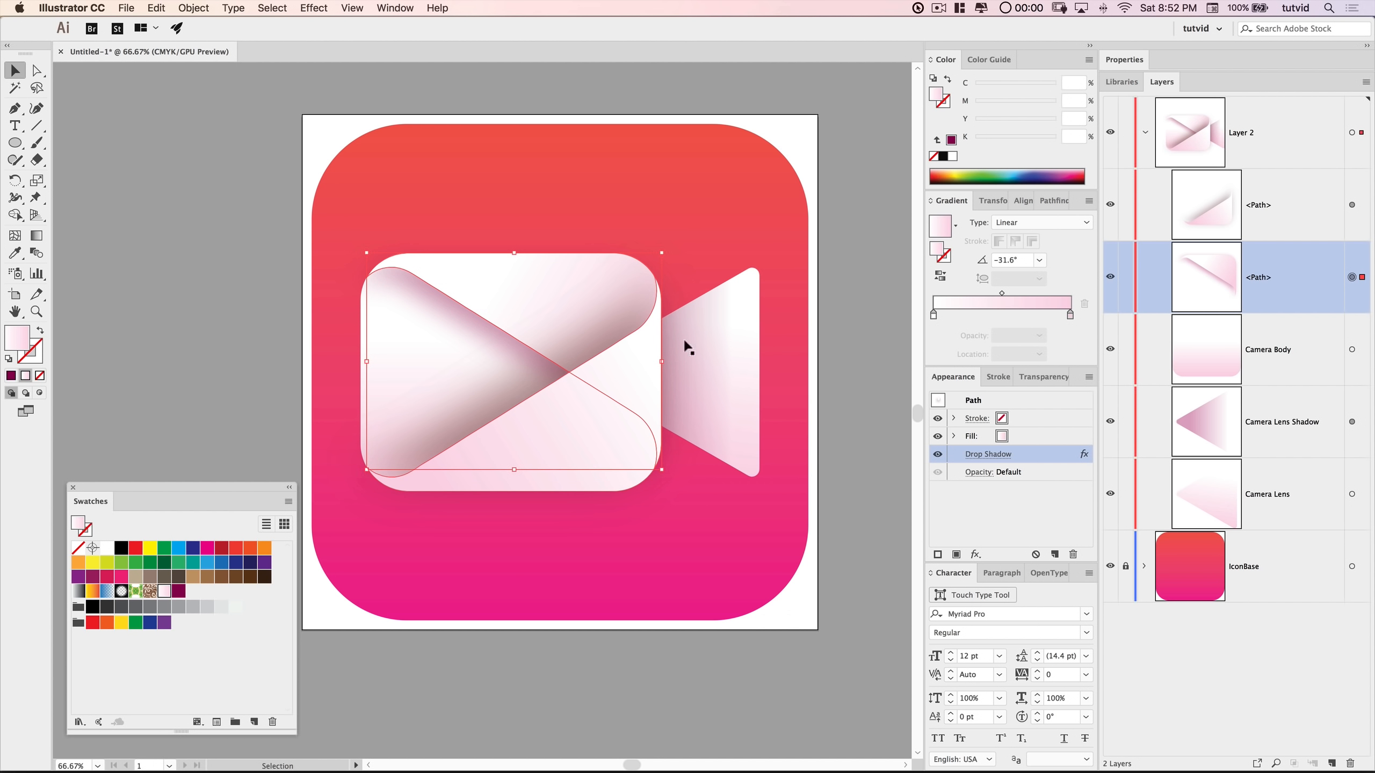
- Recolor the lower diagonal shape's drop shadow to C 0, M 100, Y 0, K 50 and deselect the shape
click(1352, 206)
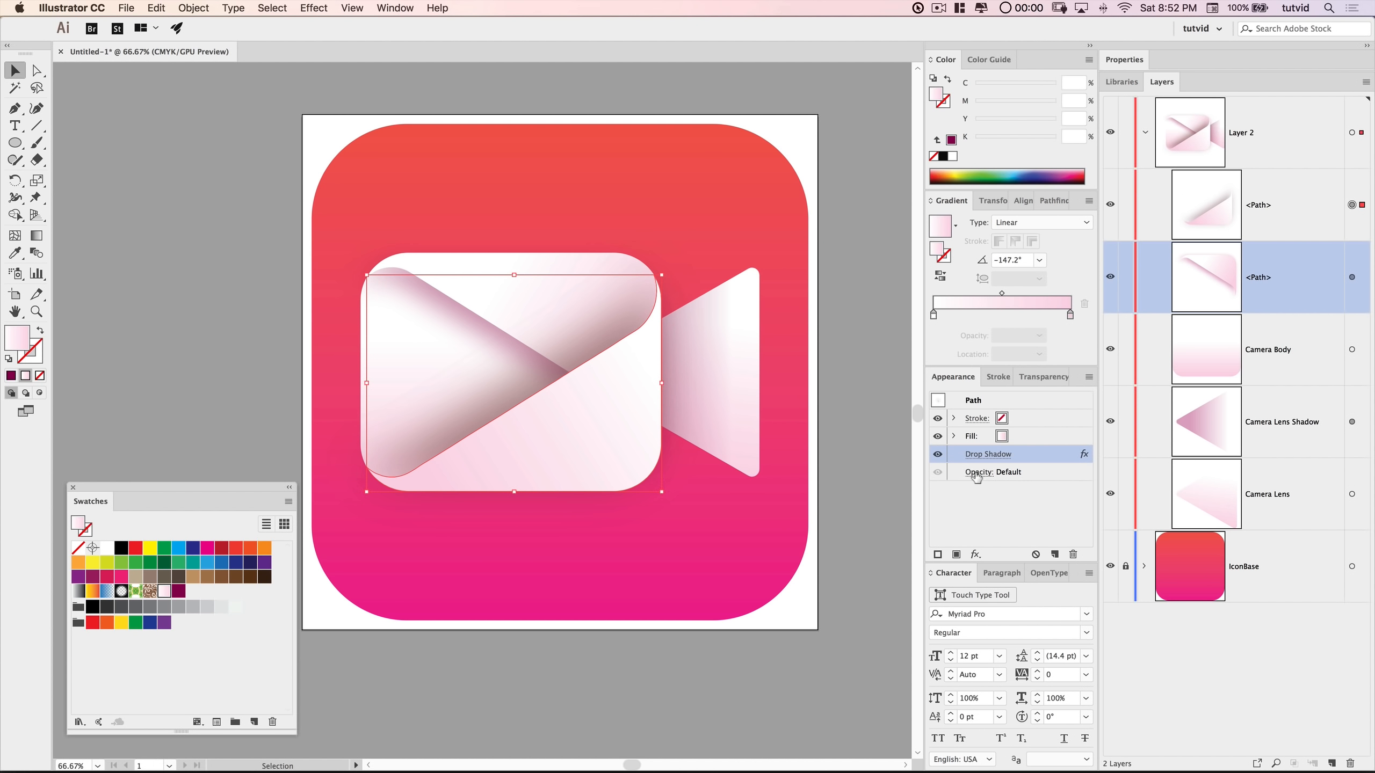
click(993, 456)
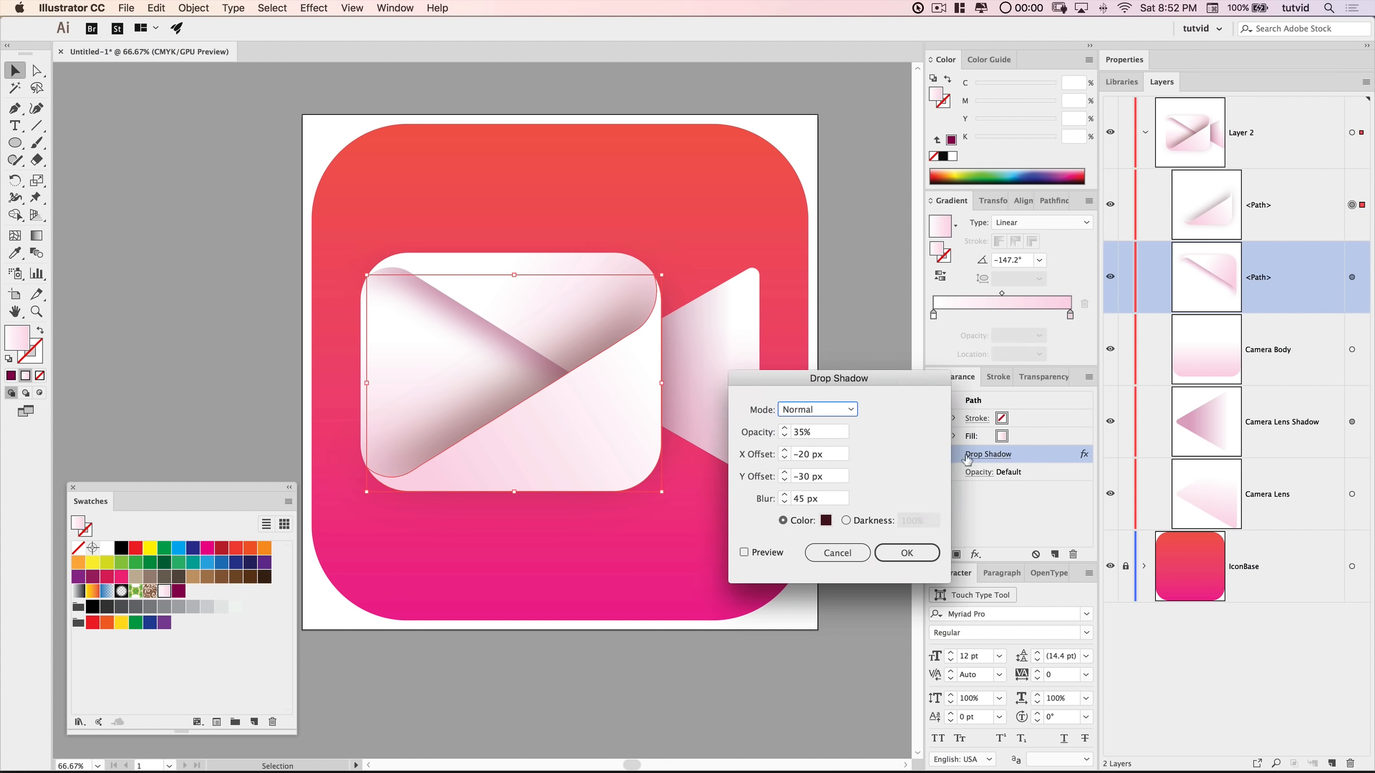
click(826, 520)
click(670, 557)
text(0)
key(Tab)
text(100)
key(Tab)
text(0)
key(Tab)
text(50)
click(663, 439)
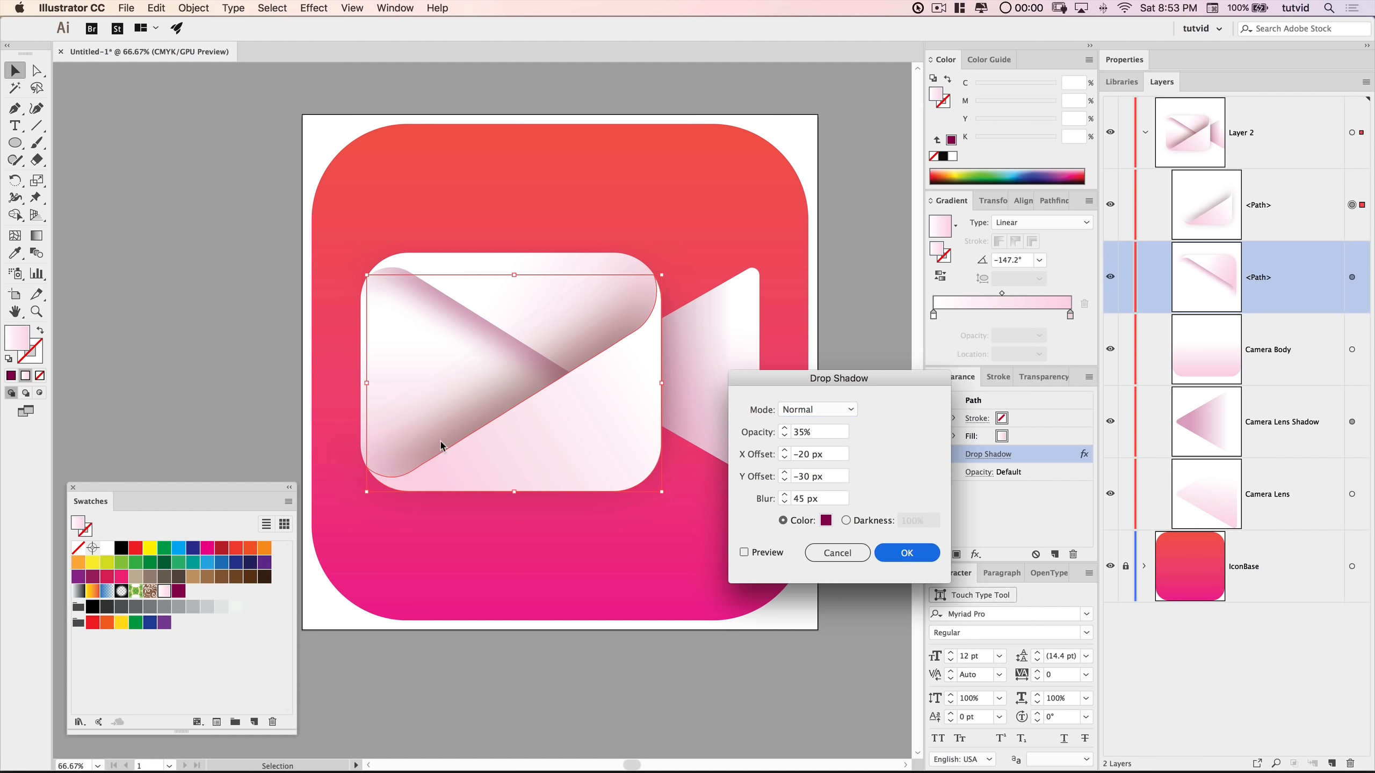
key(Return)
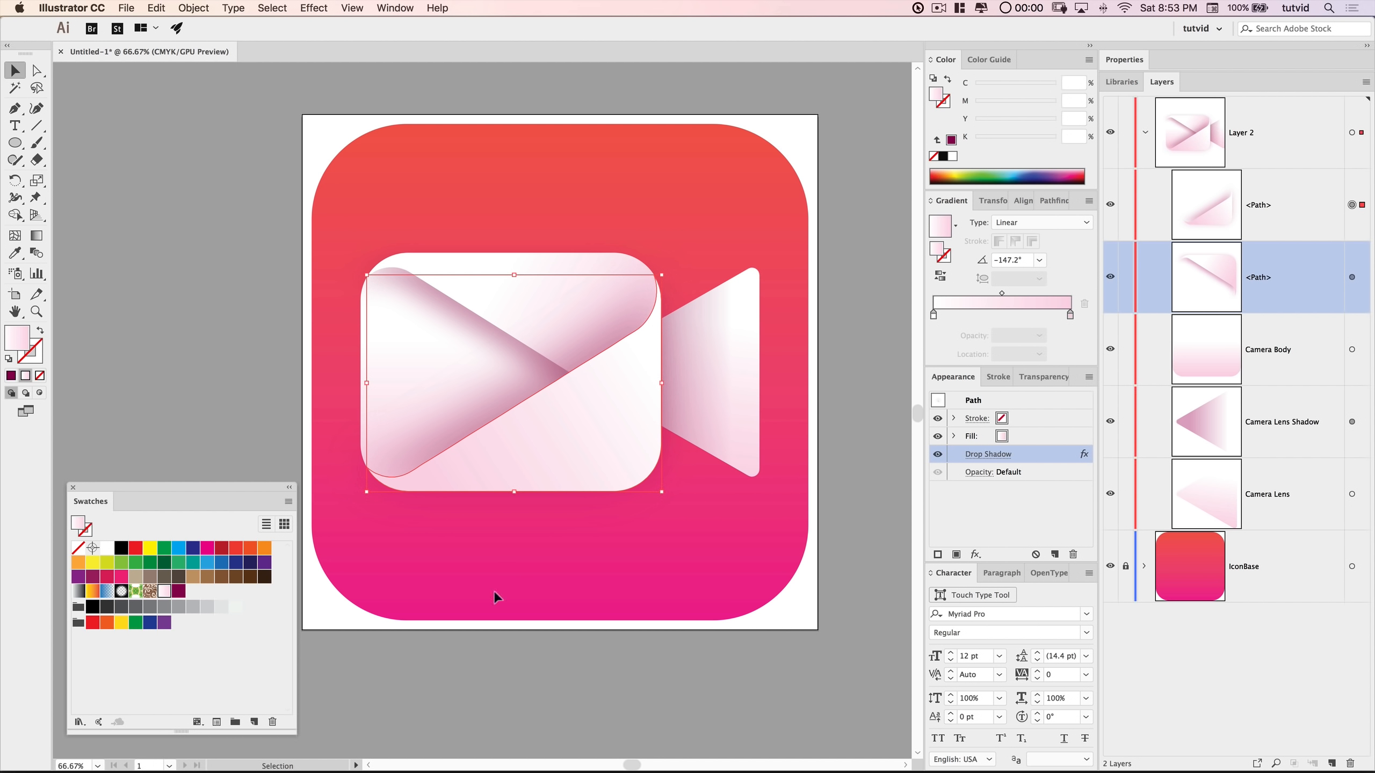
click(517, 684)
- Create a triangle on the camera body with the Star tool using 3 points, radius 1 of 25 px and radius 2 of 50 px
drag(552, 482, 621, 522)
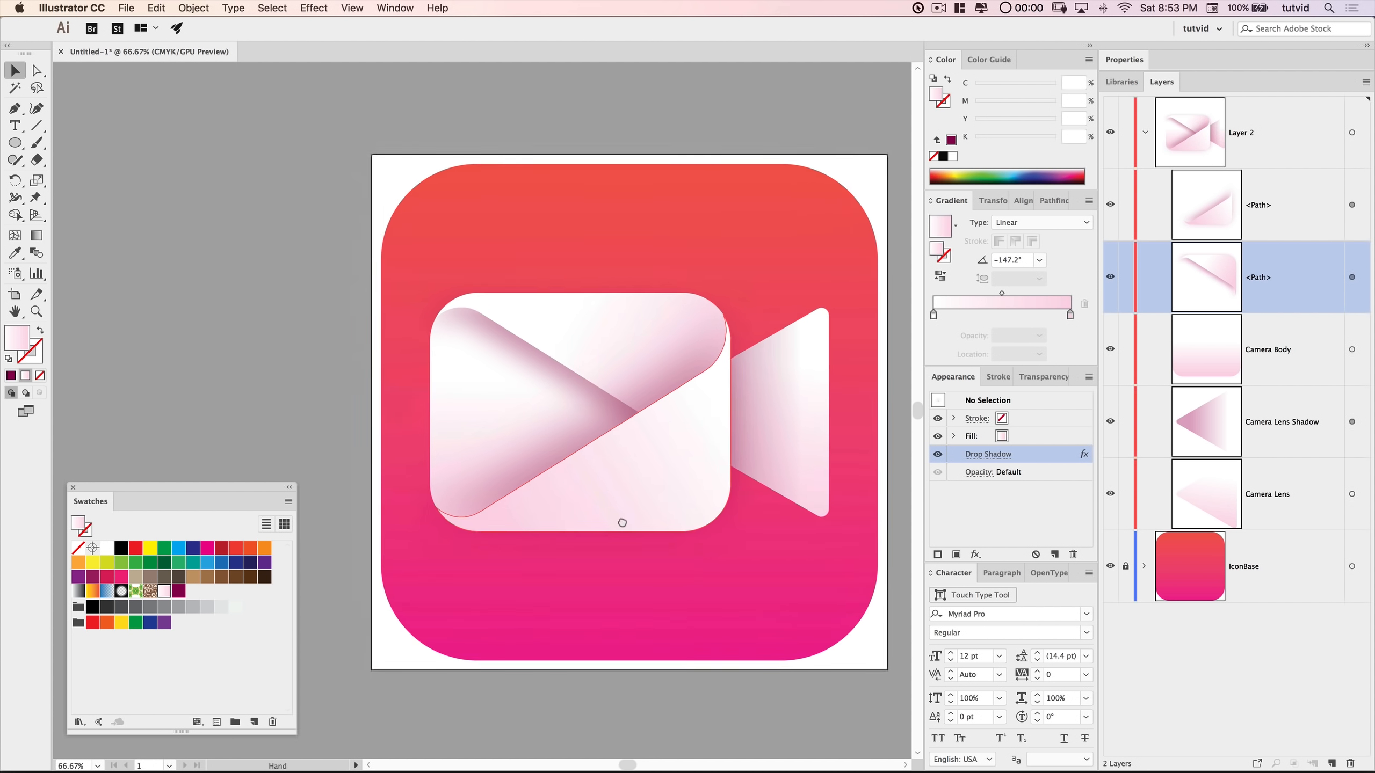
drag(768, 499, 685, 462)
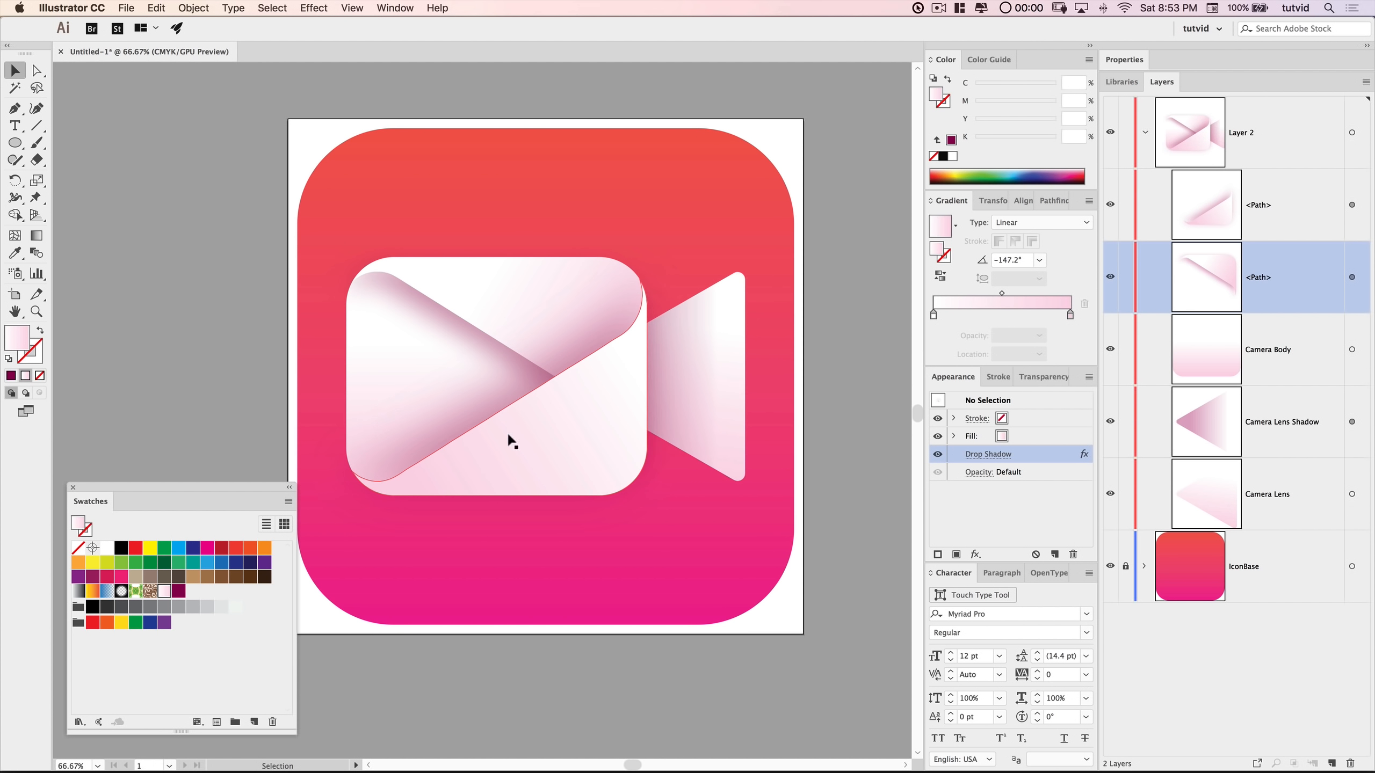
key(z)
click(534, 378)
drag(532, 480, 647, 364)
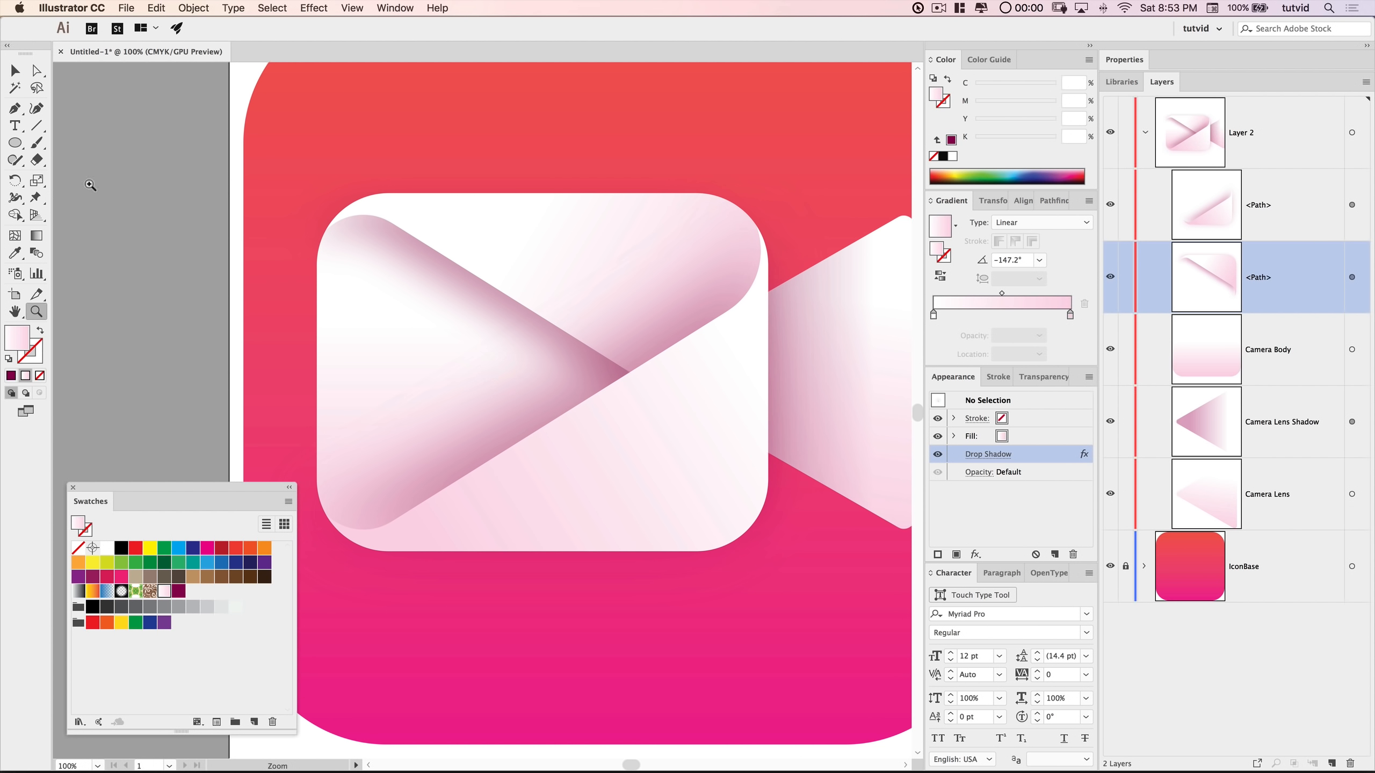
click(14, 142)
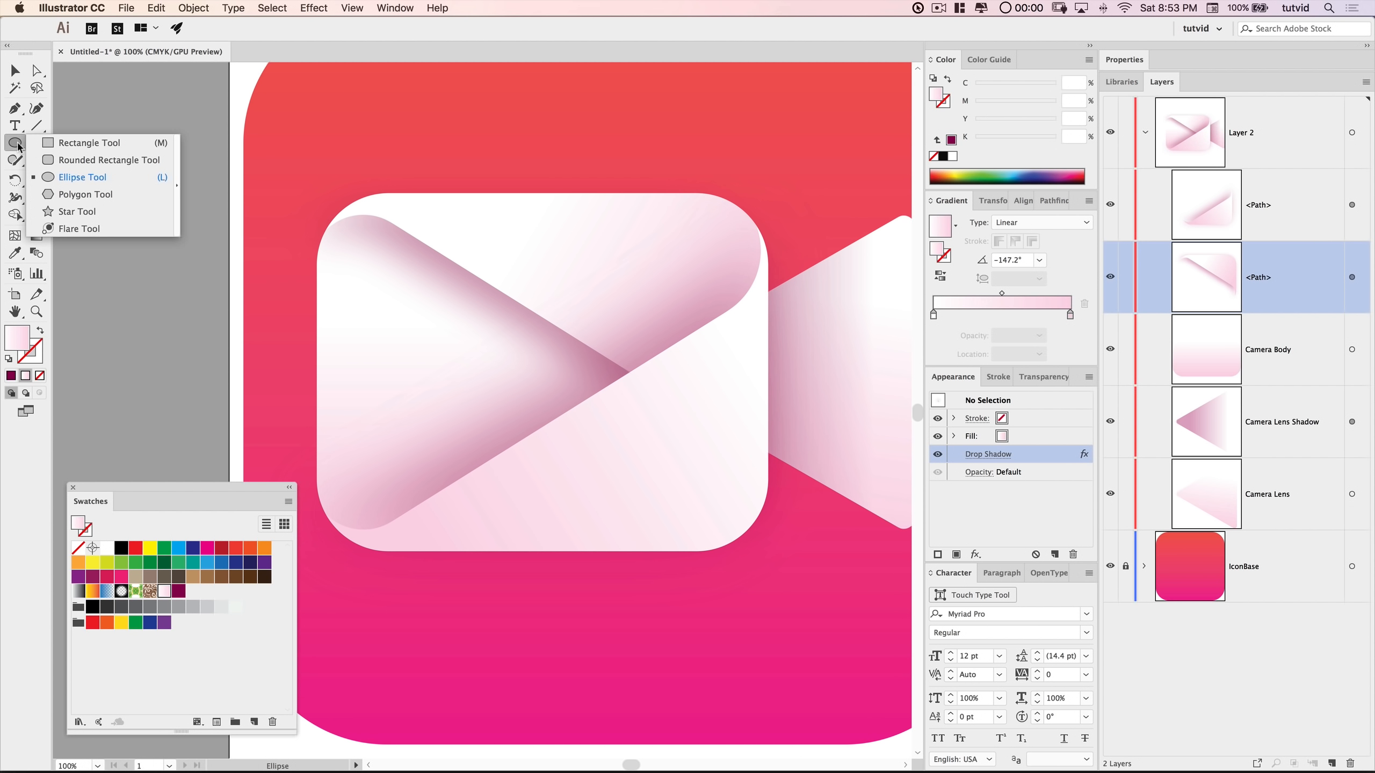
click(91, 219)
click(510, 383)
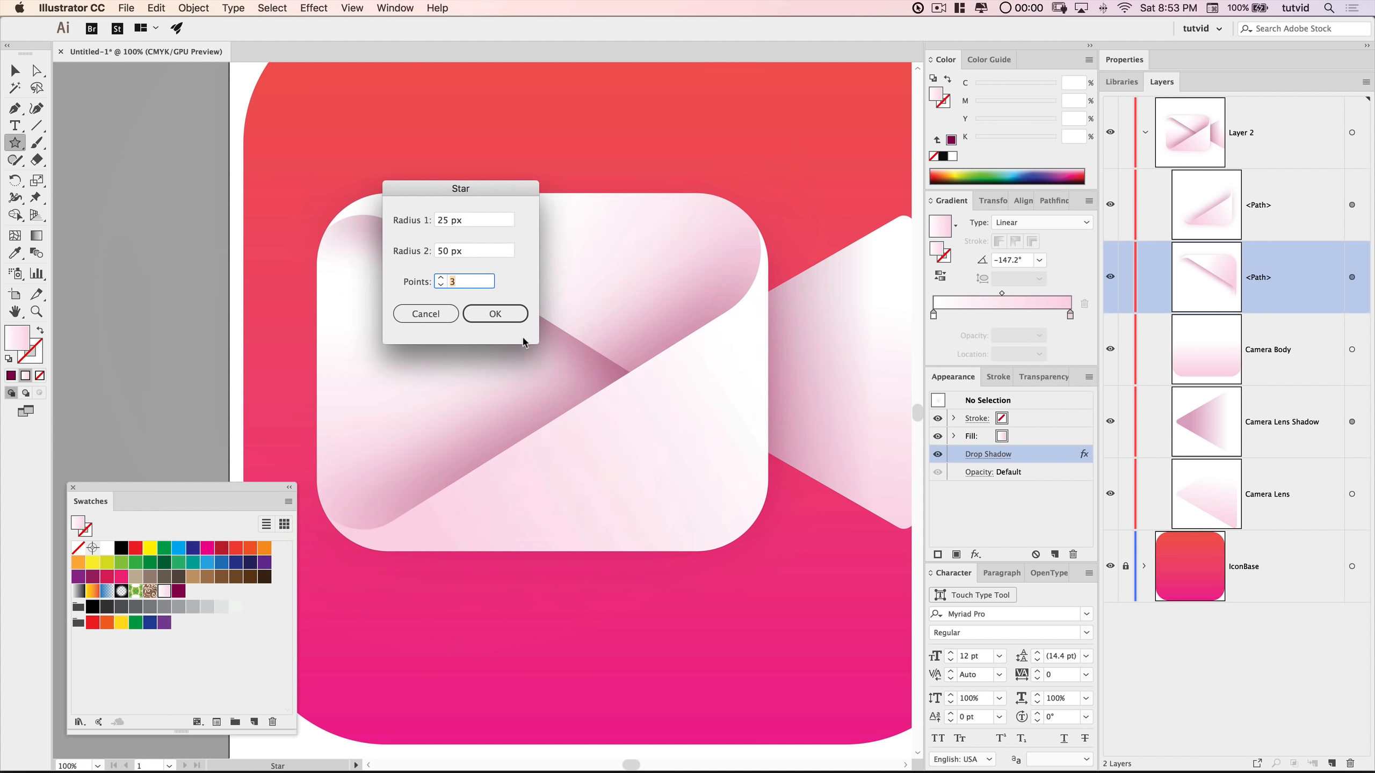
click(497, 315)
- Enlarge the triangle to about 363 x 314 px and rotate it 90° to point right, placed beside the artboard
key(super+minus)
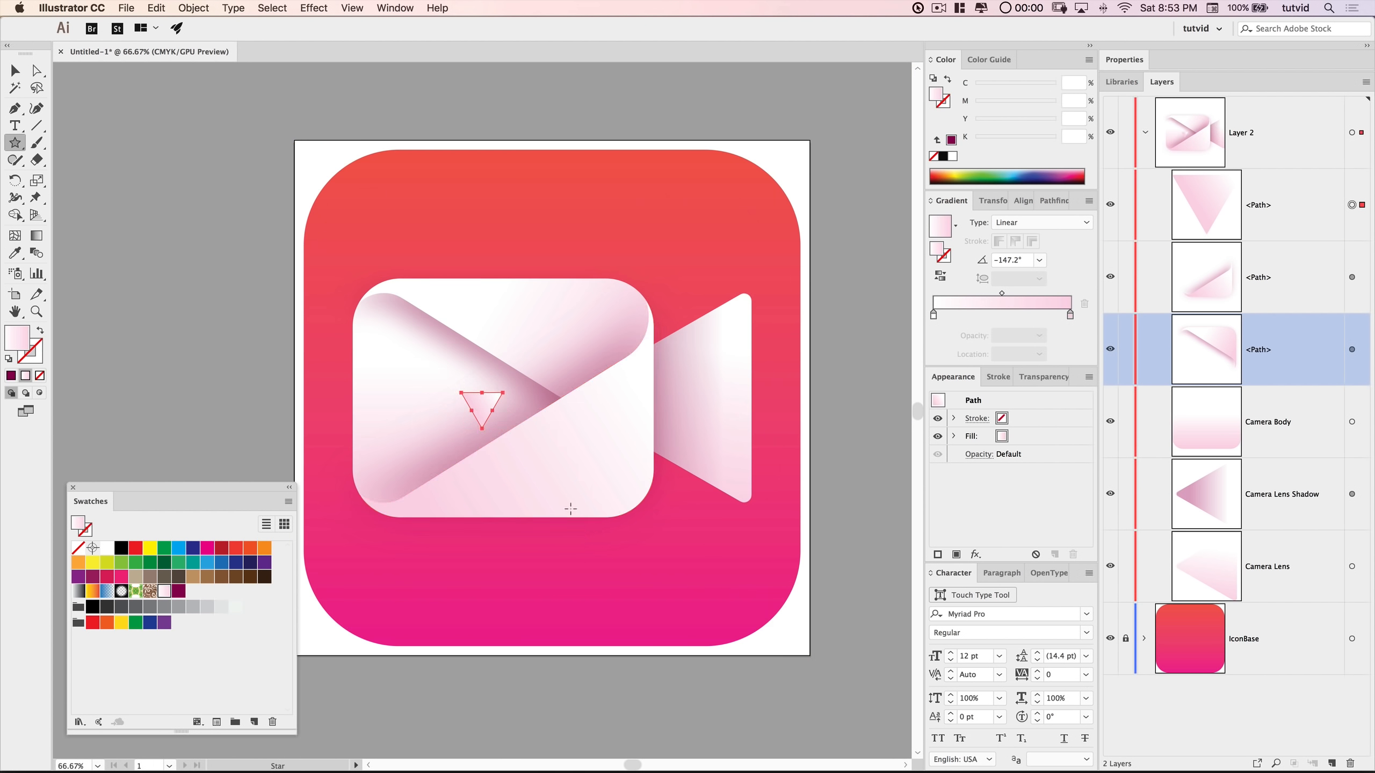
key(v)
drag(508, 393, 634, 278)
drag(577, 338, 153, 335)
drag(229, 310, 347, 241)
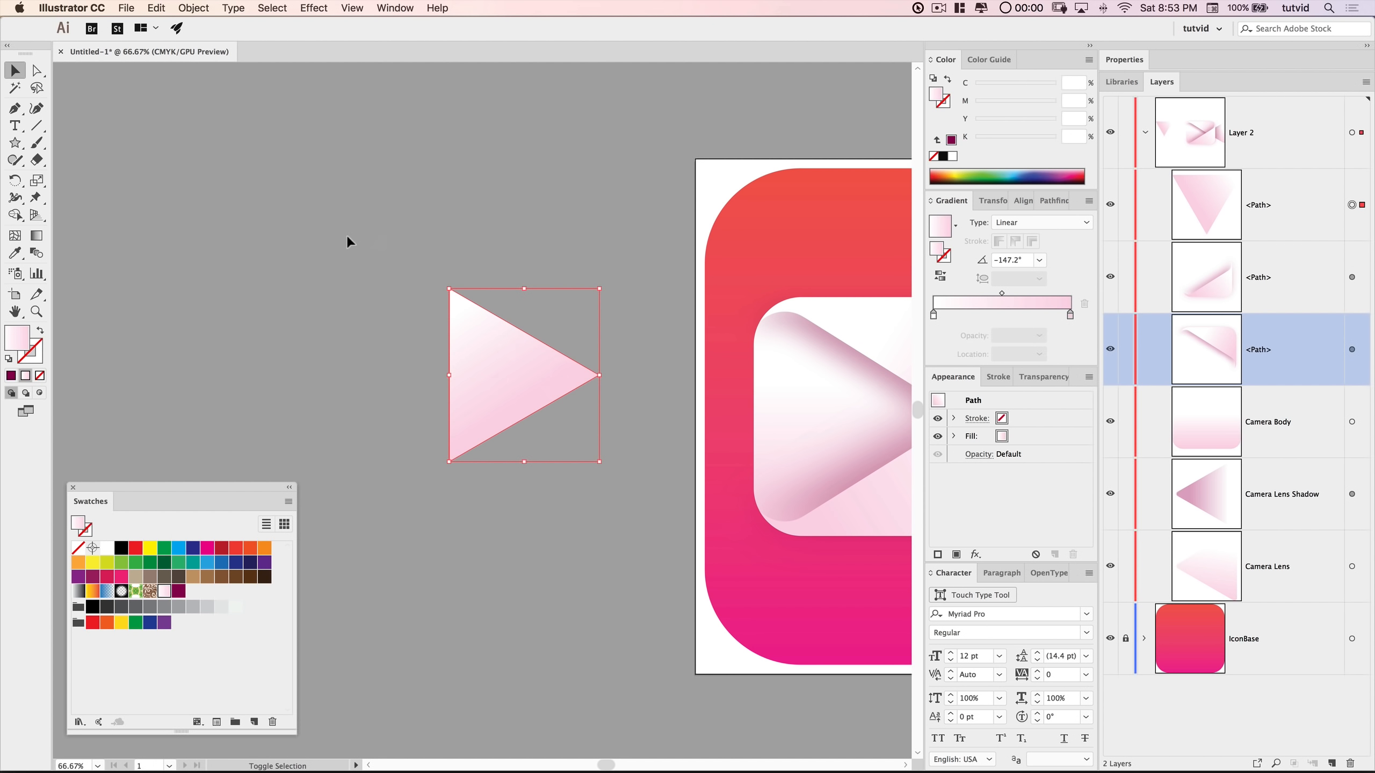
- Move the triangle onto the camera body with its tip at the crossing of the folds and fill it with cyan
drag(601, 421, 278, 394)
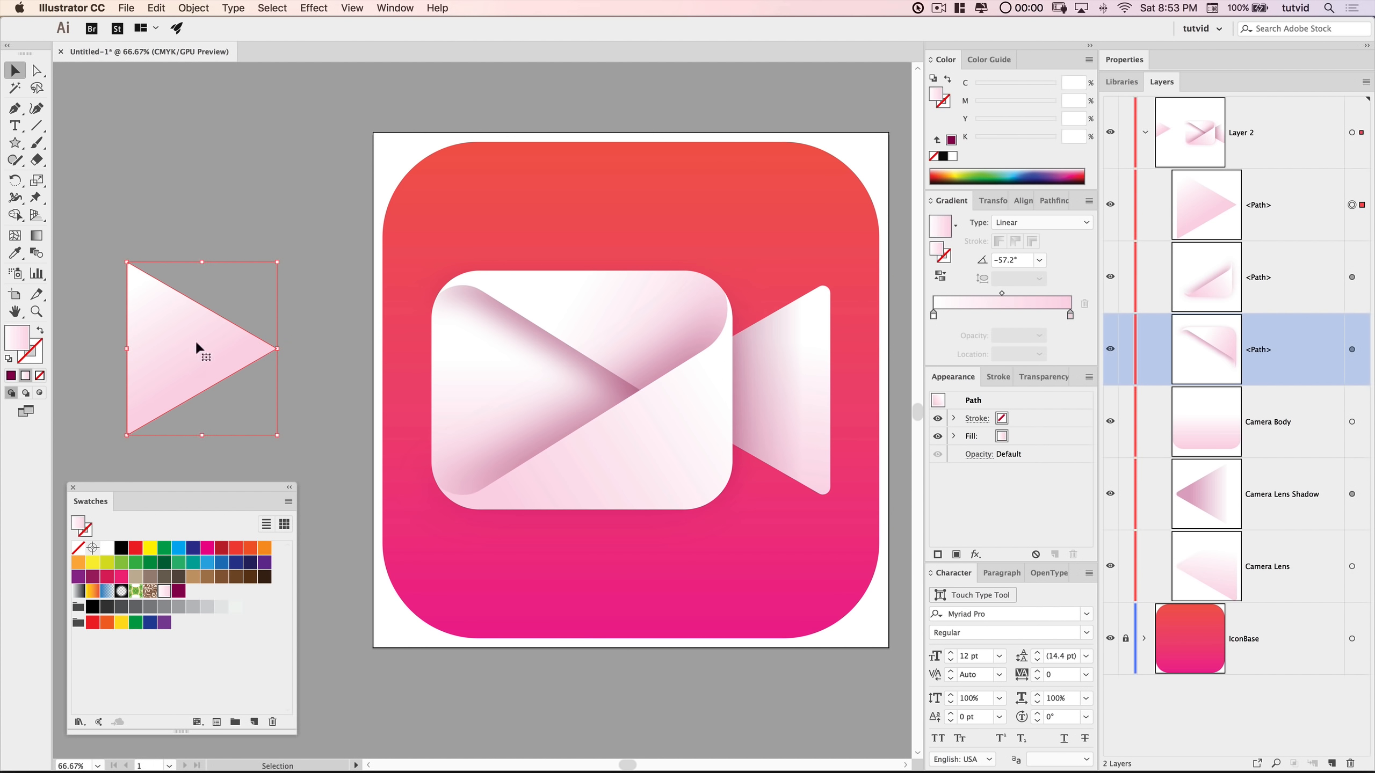
drag(229, 366, 547, 403)
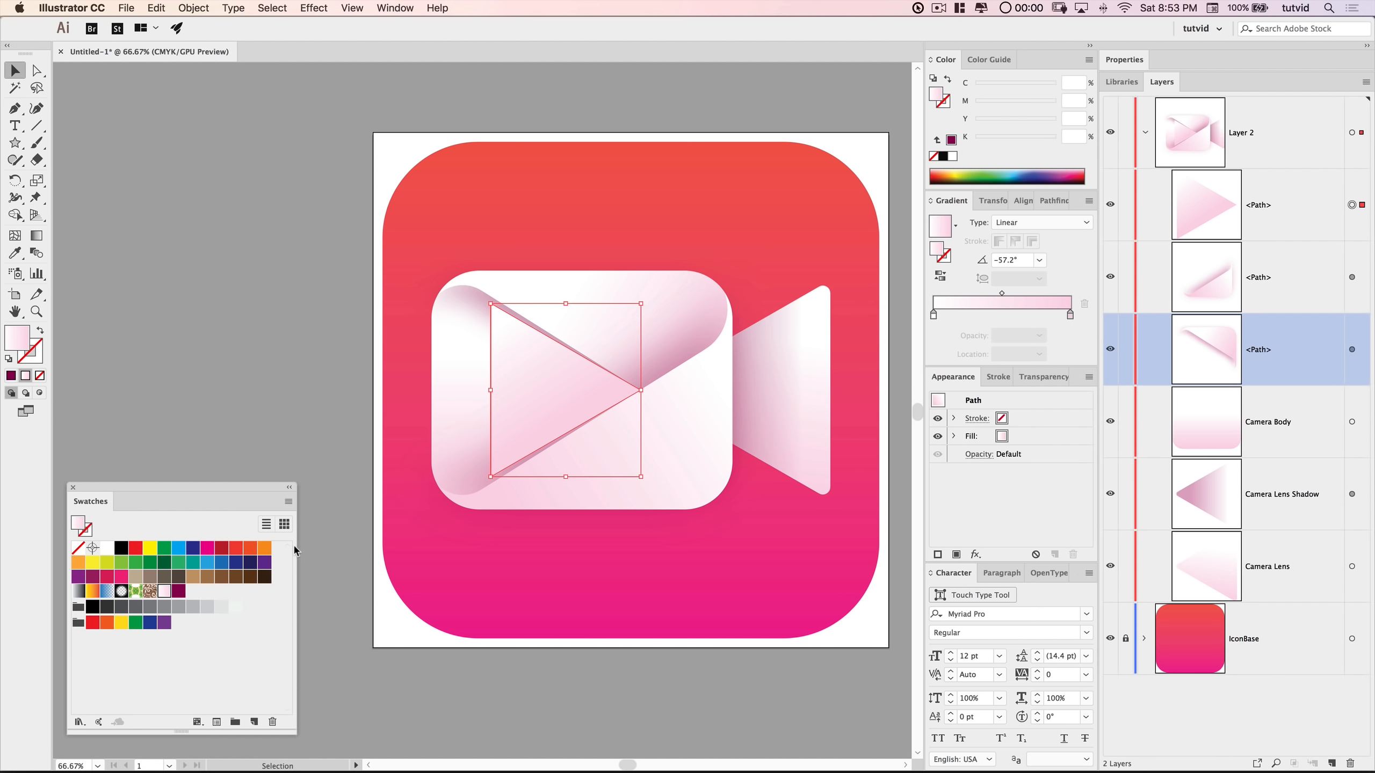
click(179, 548)
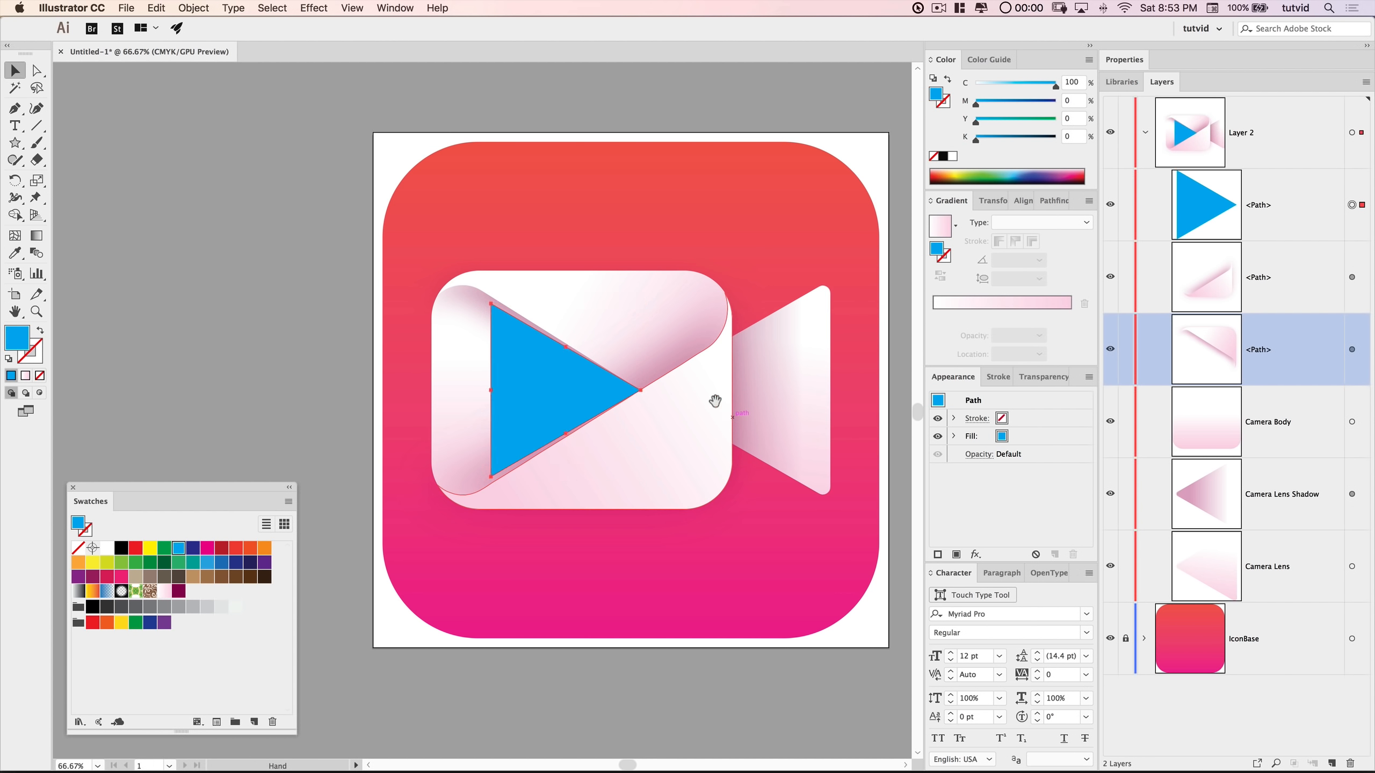
- Resize the cyan triangle to 230 px wide and 290 px high
scroll(677, 393, right, 2)
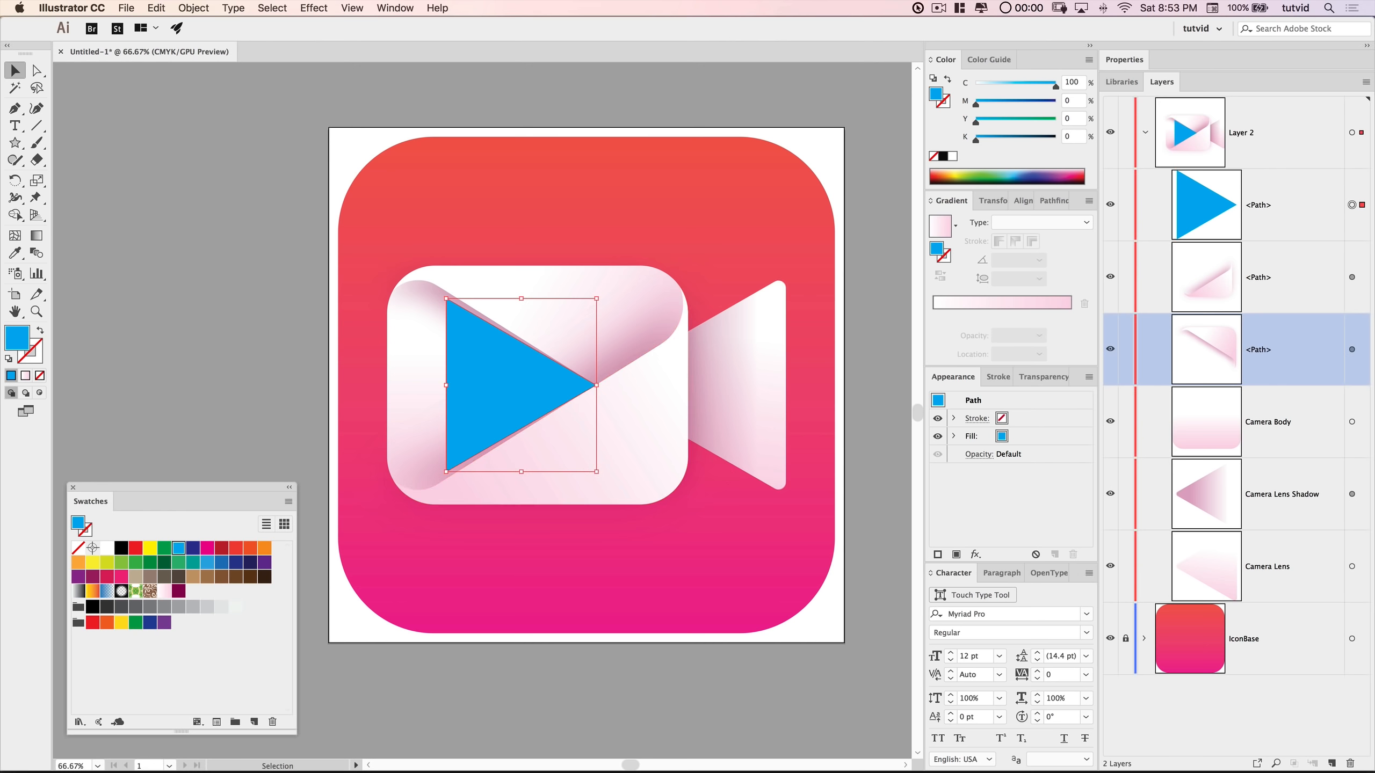
click(986, 203)
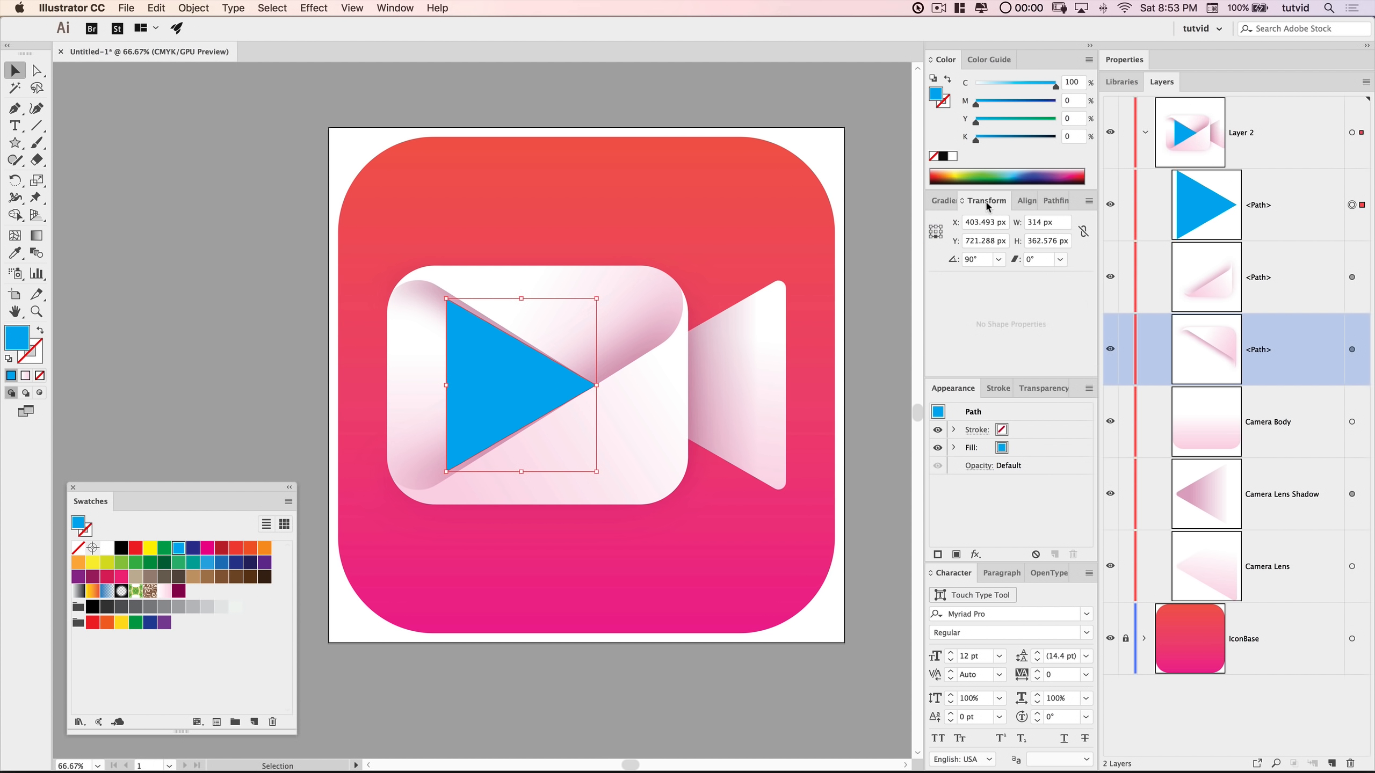
double_click(1037, 225)
text(230)
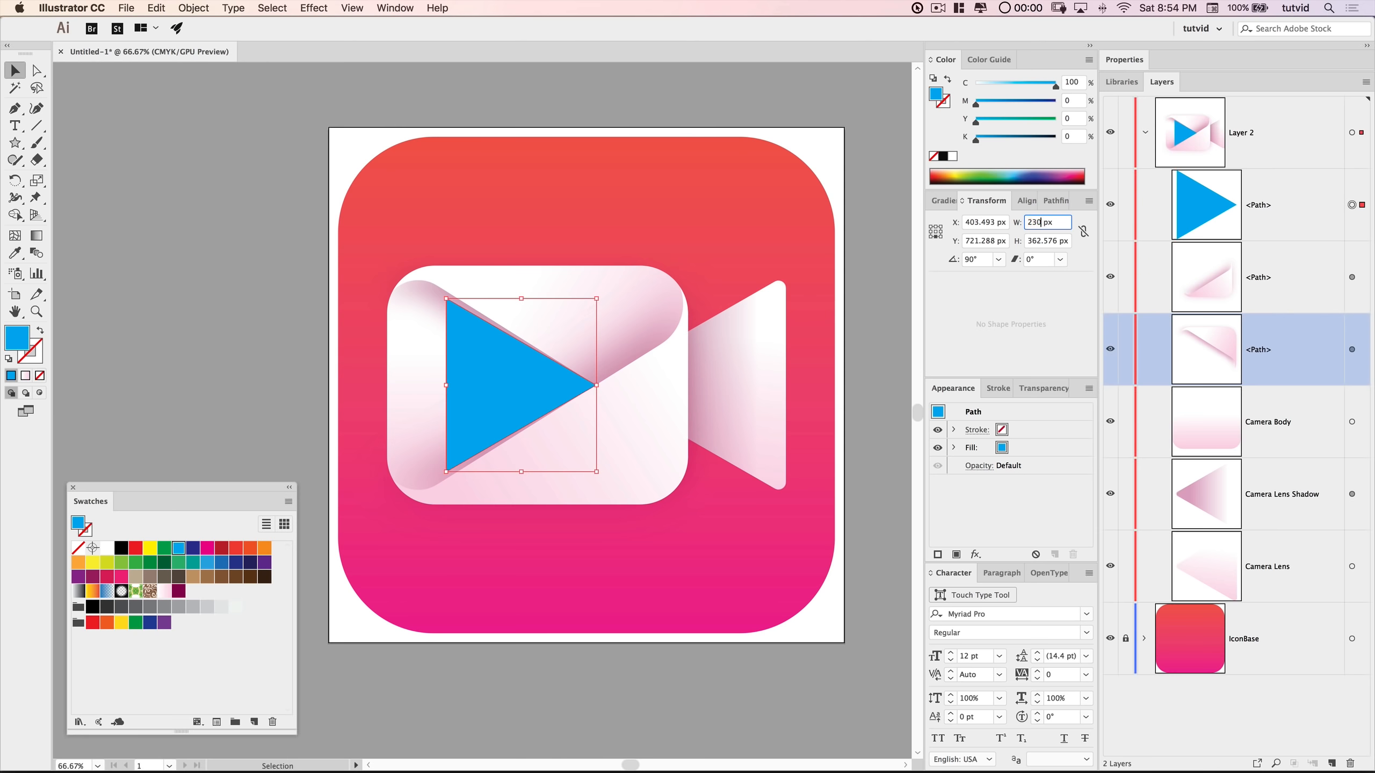
key(Tab)
text(290)
key(Tab)
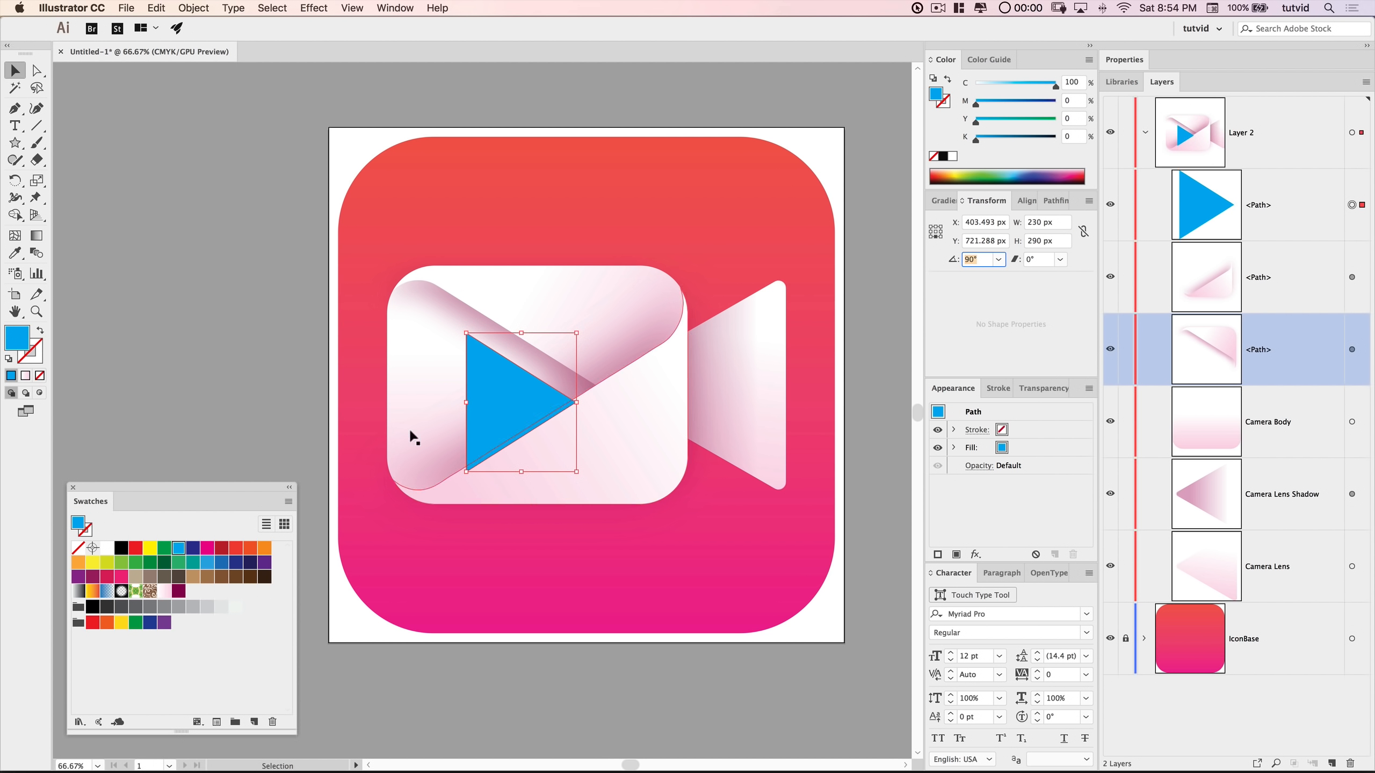
- Reposition the triangle so its tip sits exactly where the two diagonal folds cross, and deselect it
drag(529, 405, 568, 400)
key(z)
click(568, 400)
click(555, 389)
click(422, 406)
key(v)
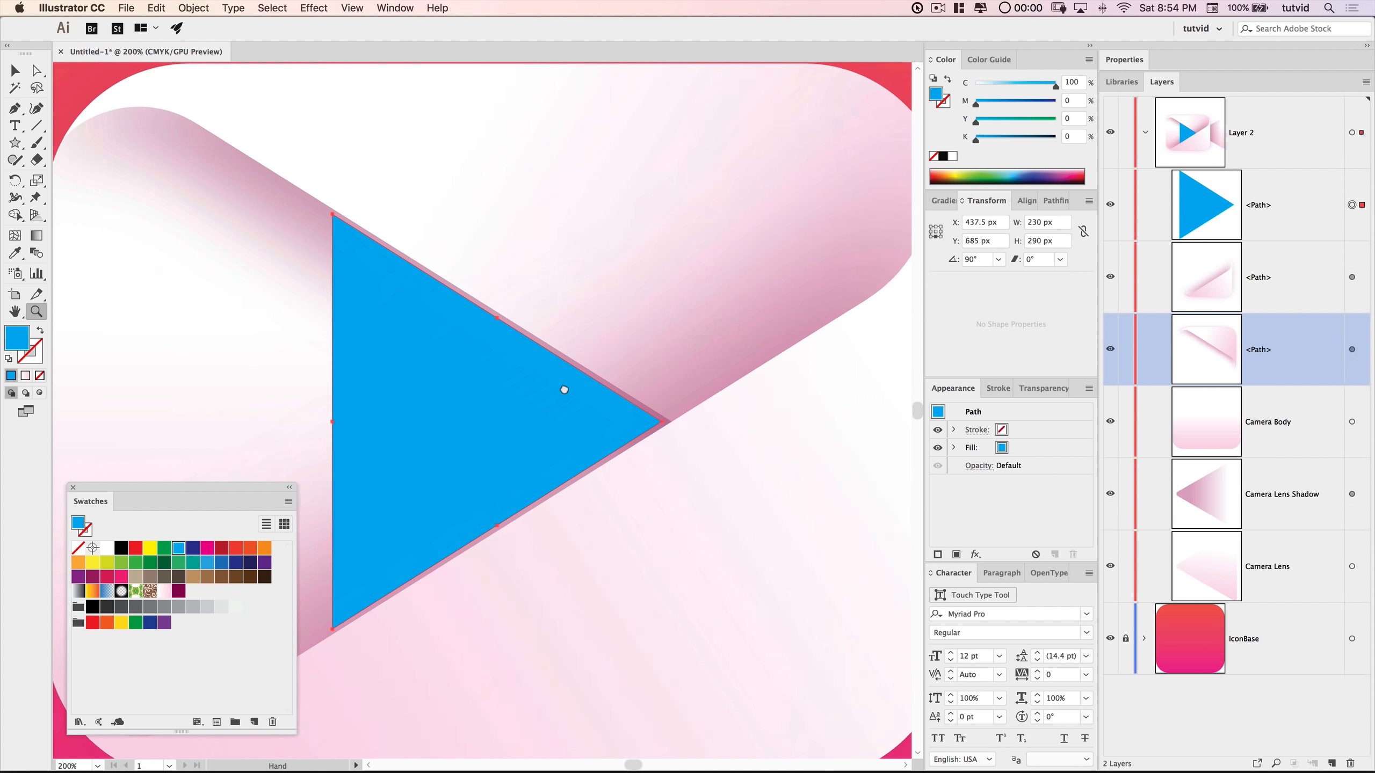
drag(535, 398, 539, 396)
key(space)
drag(415, 377, 503, 319)
key(super+minus)
key(super+minus)
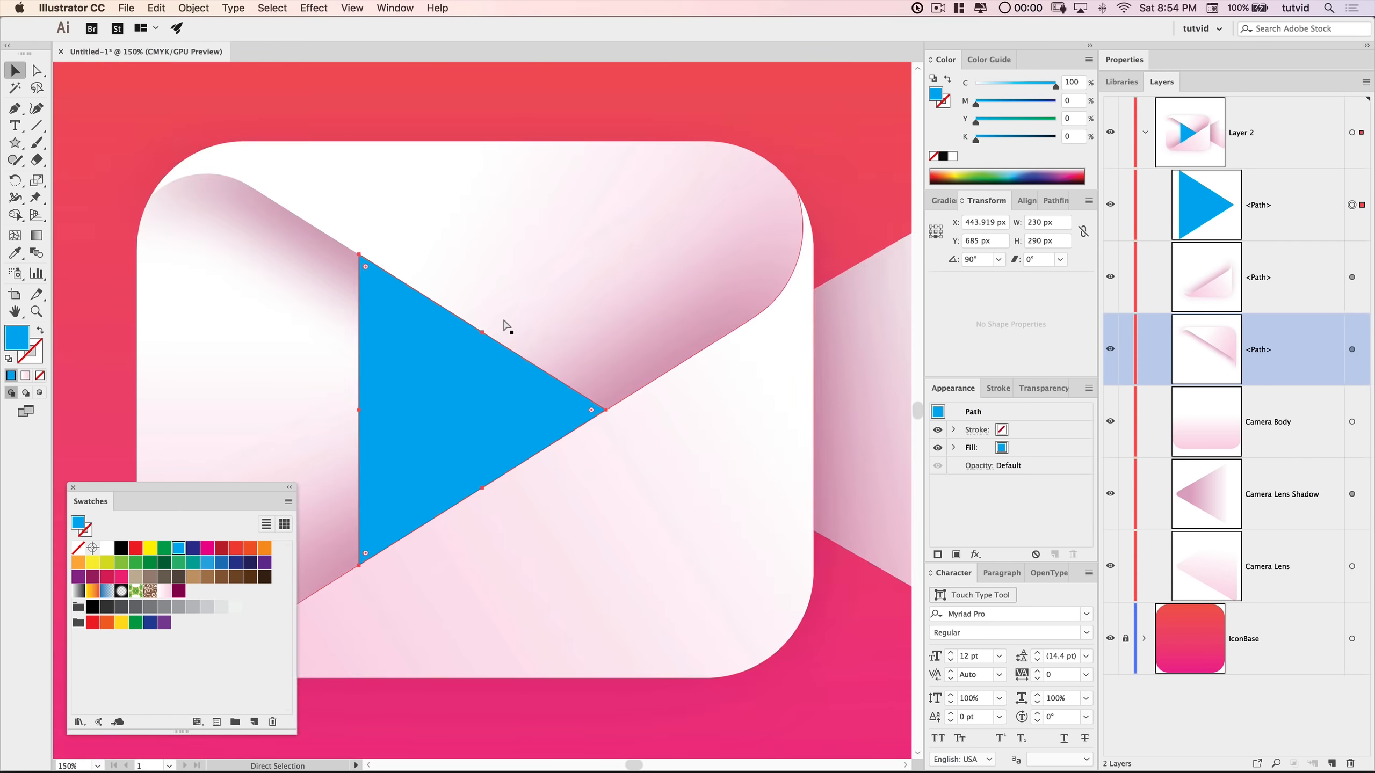
key(super+minus)
click(127, 255)
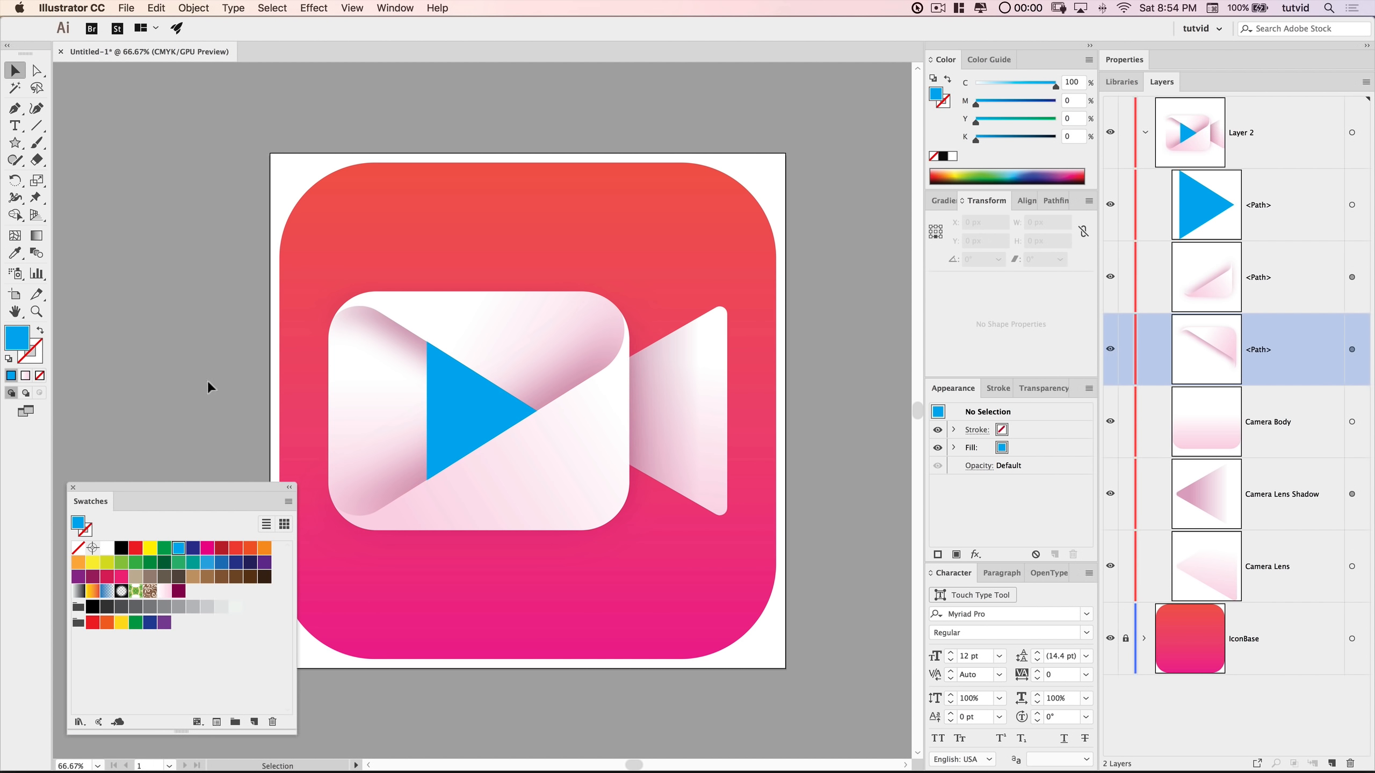
- Examine up close how the triangle's upper corner lines up with the edge of the diagonal fold
key(z)
click(432, 368)
click(433, 369)
click(433, 368)
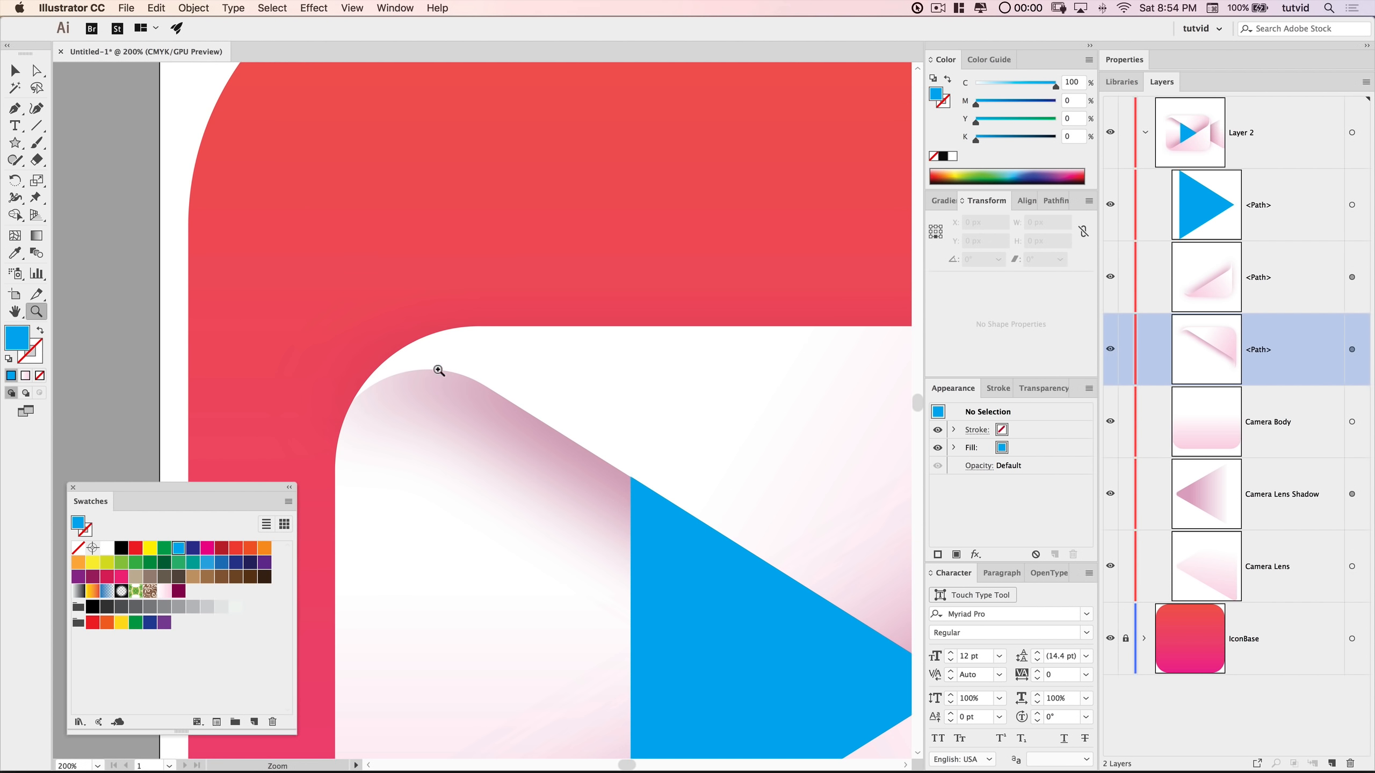
click(655, 509)
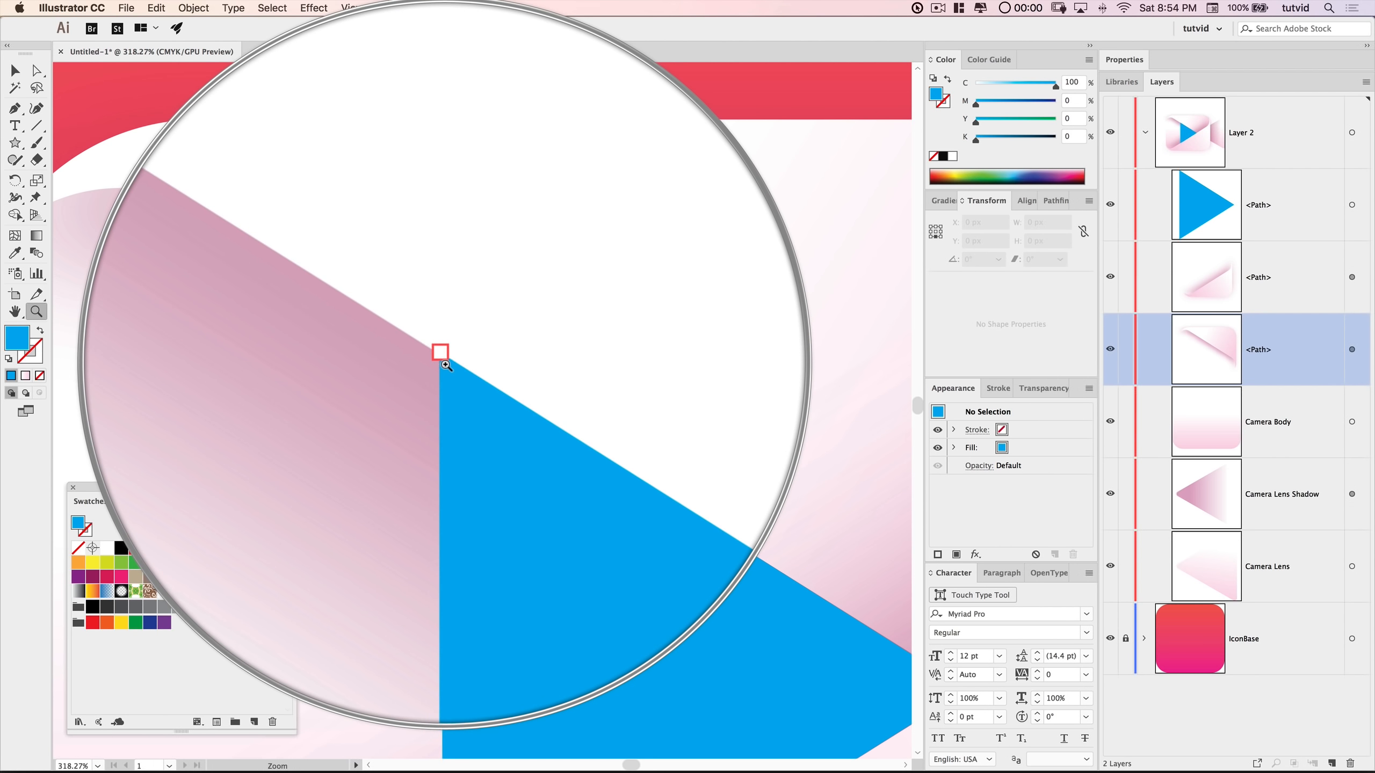
key(super+minus)
key(super+minus)
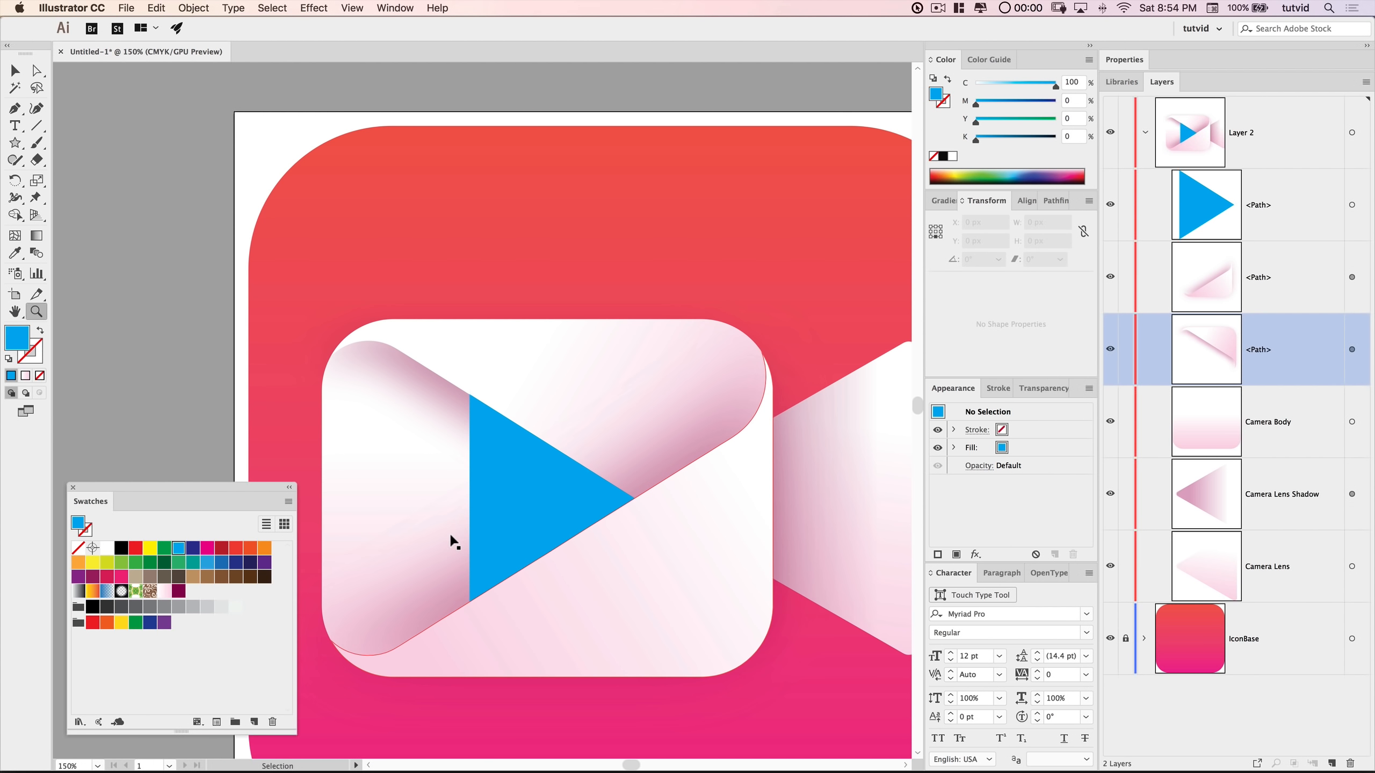
drag(468, 528, 484, 440)
- Slightly round all three corners of the cyan triangle and deselect it
key(v)
click(546, 422)
drag(555, 386, 566, 369)
drag(629, 414, 583, 389)
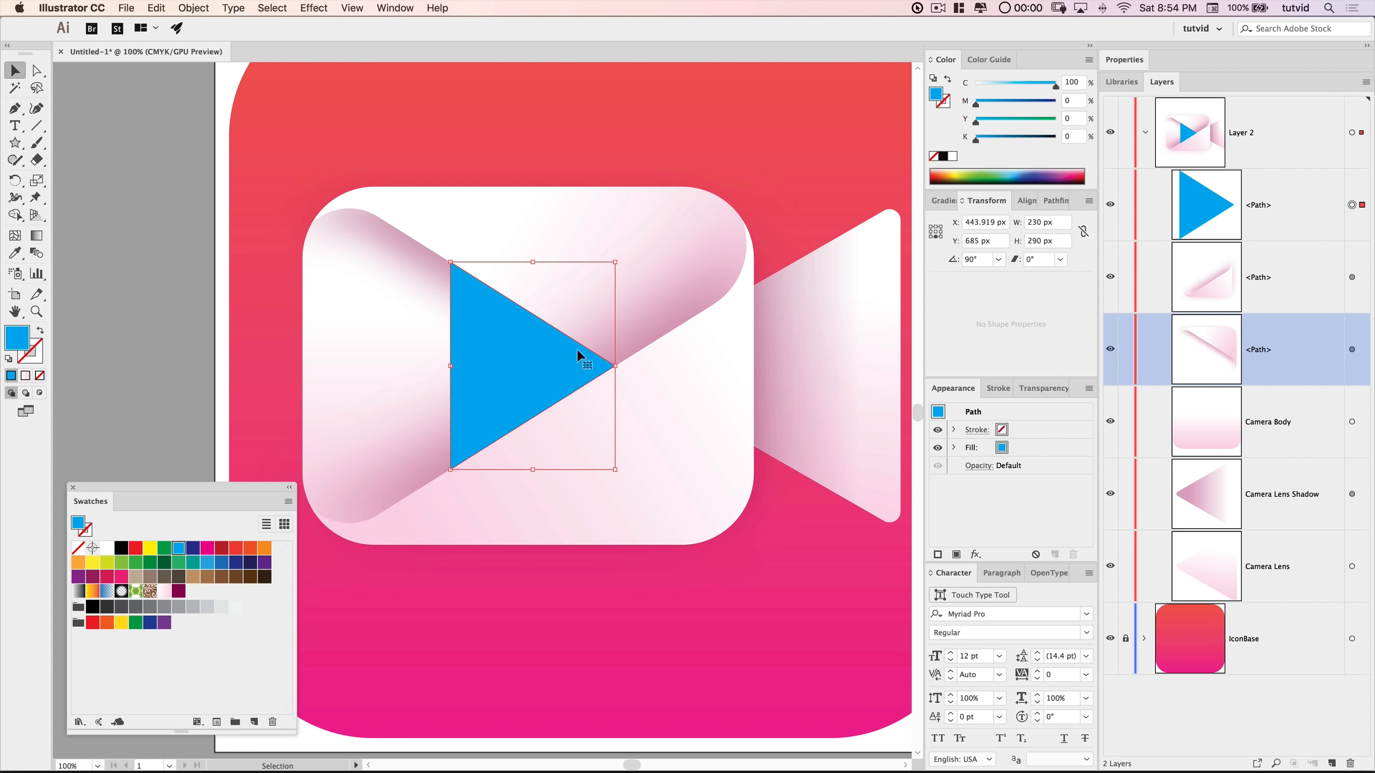
key(a)
drag(457, 275, 458, 276)
click(132, 292)
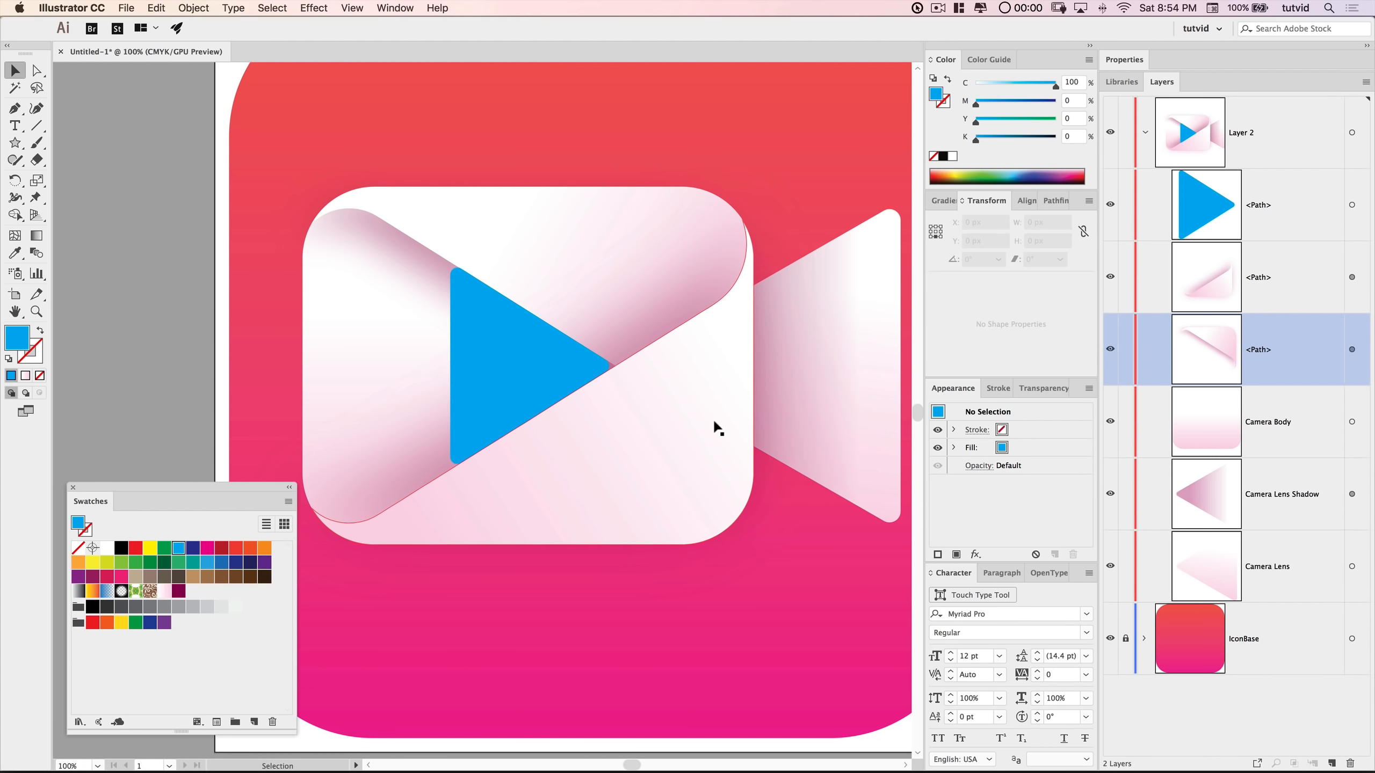
- Duplicate the rounded triangle directly in front of itself and hide the upper copy
scroll(554, 411, up, 3)
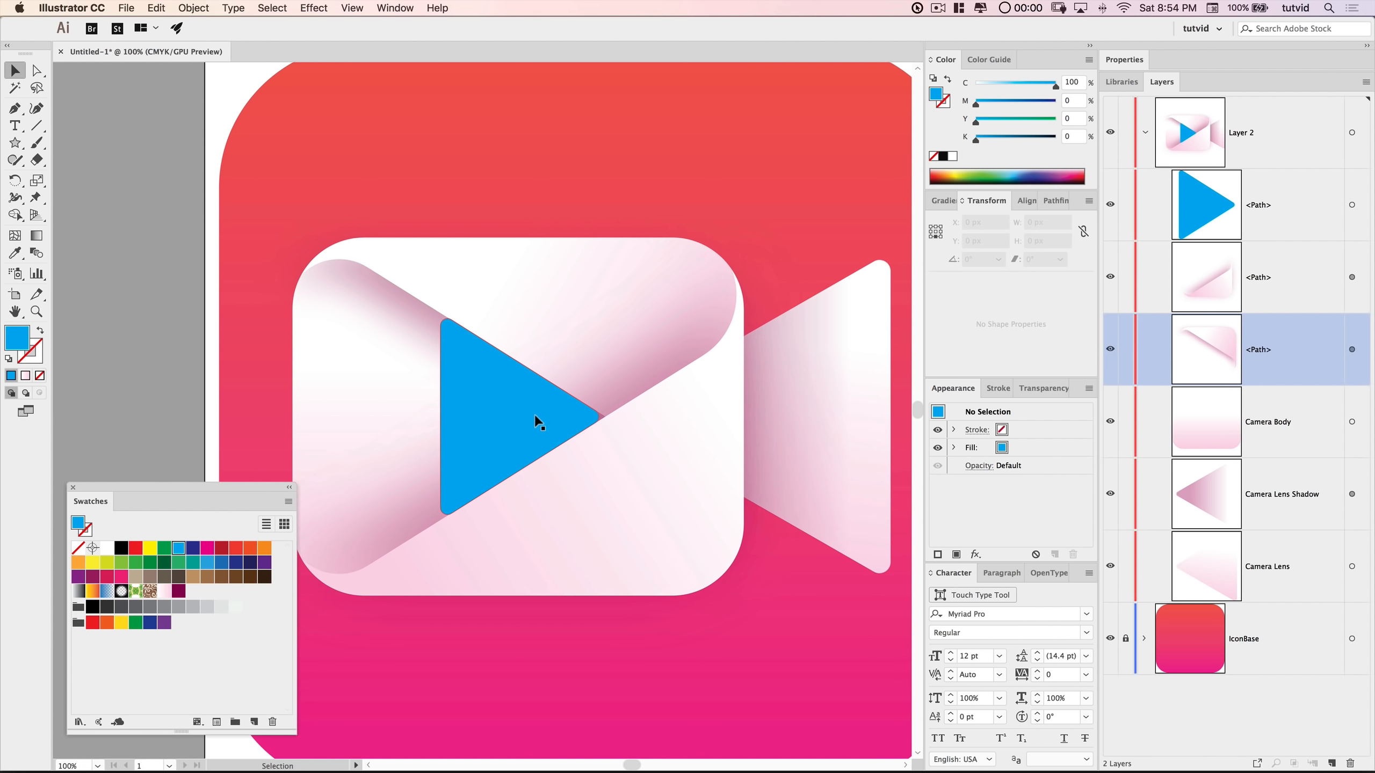
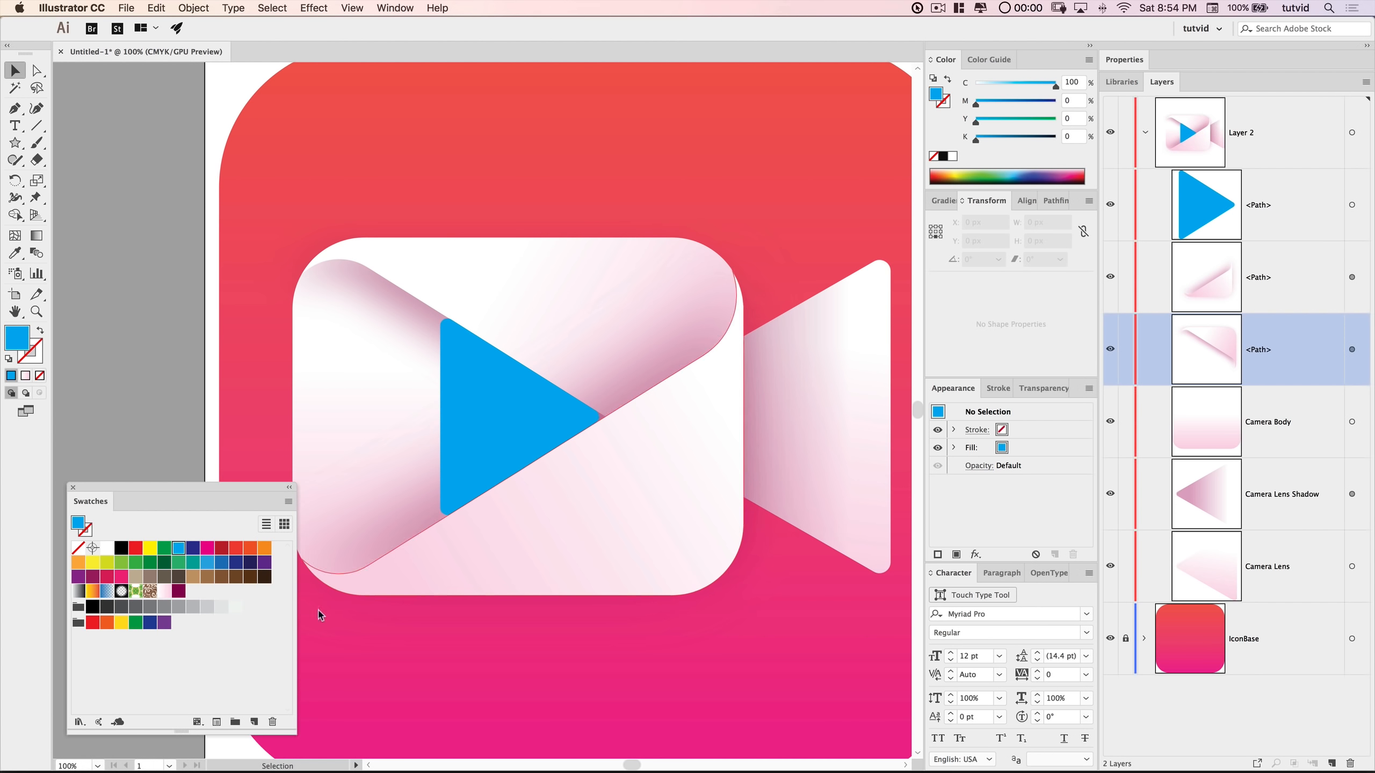
click(476, 406)
click(157, 7)
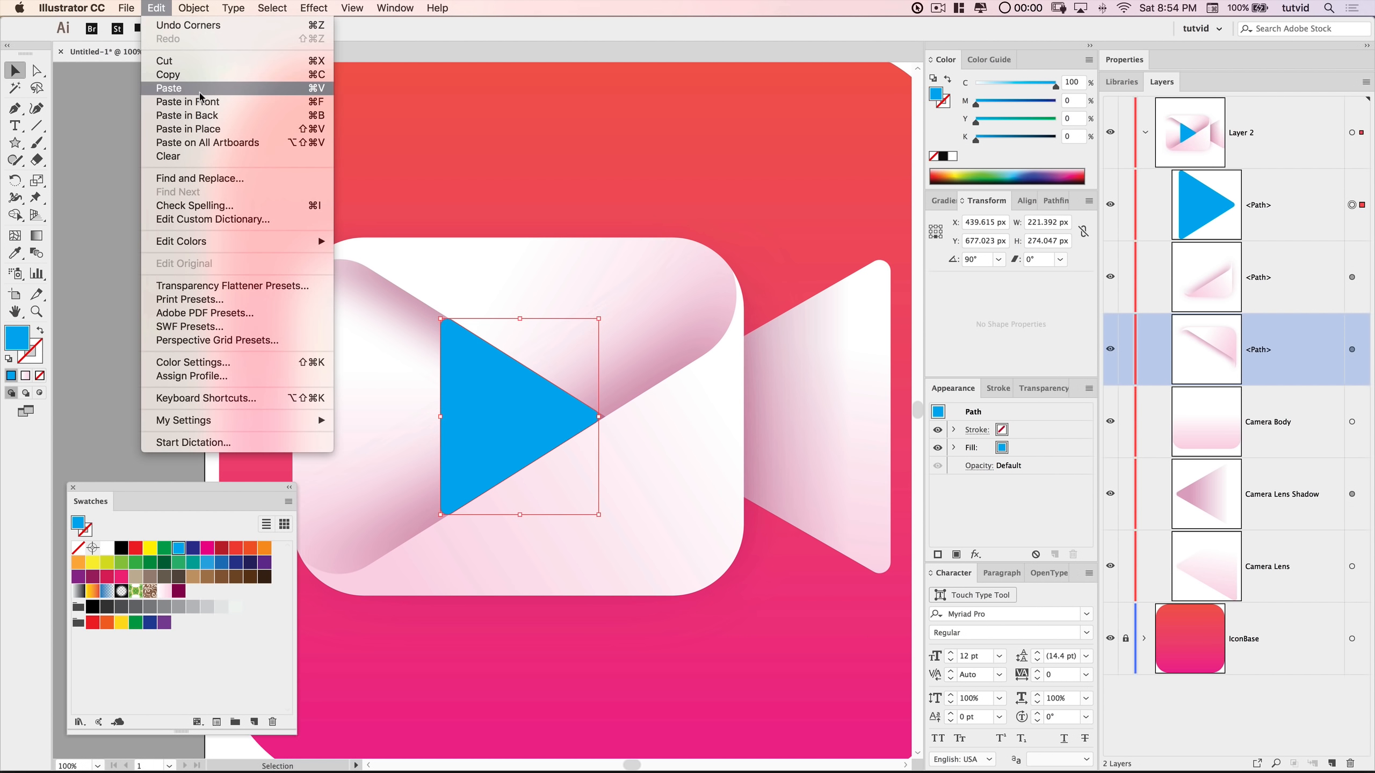
click(167, 75)
click(156, 8)
click(187, 102)
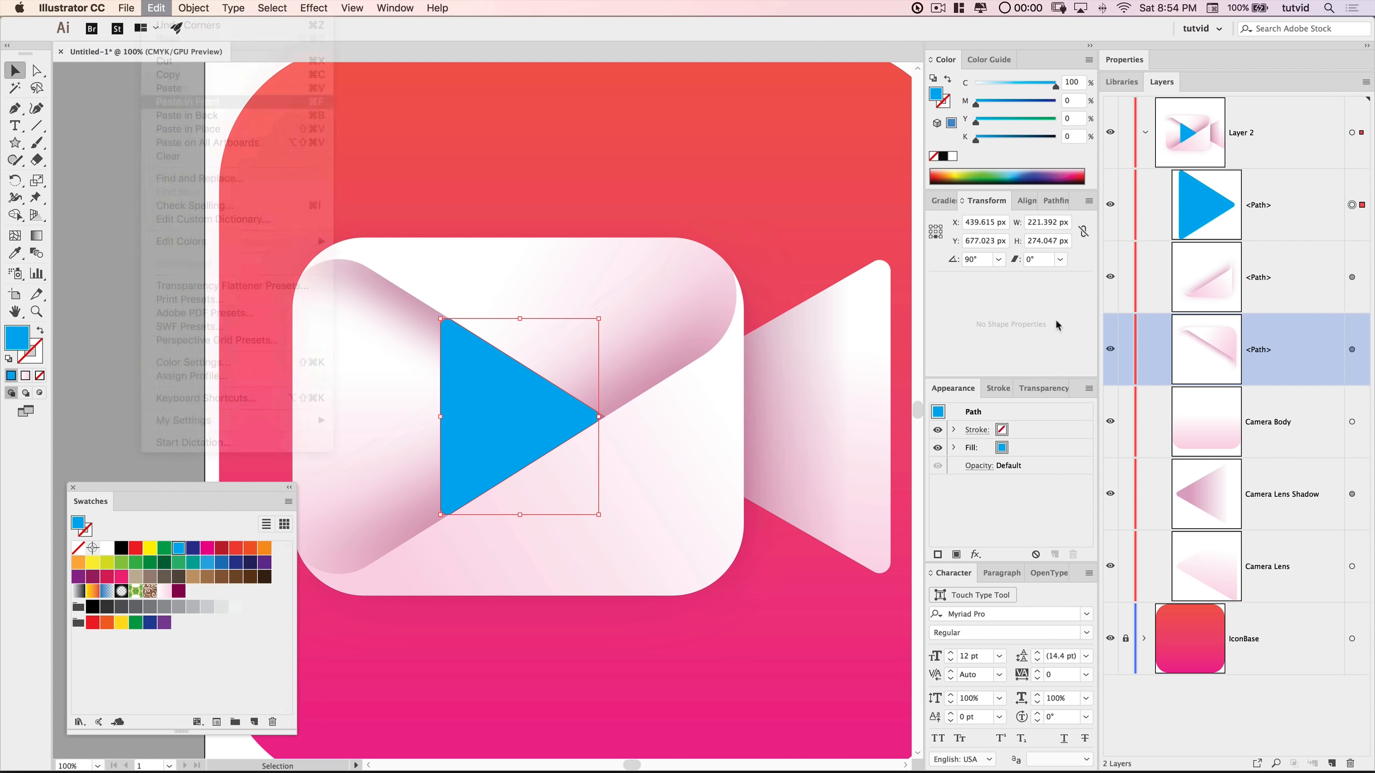
click(1110, 206)
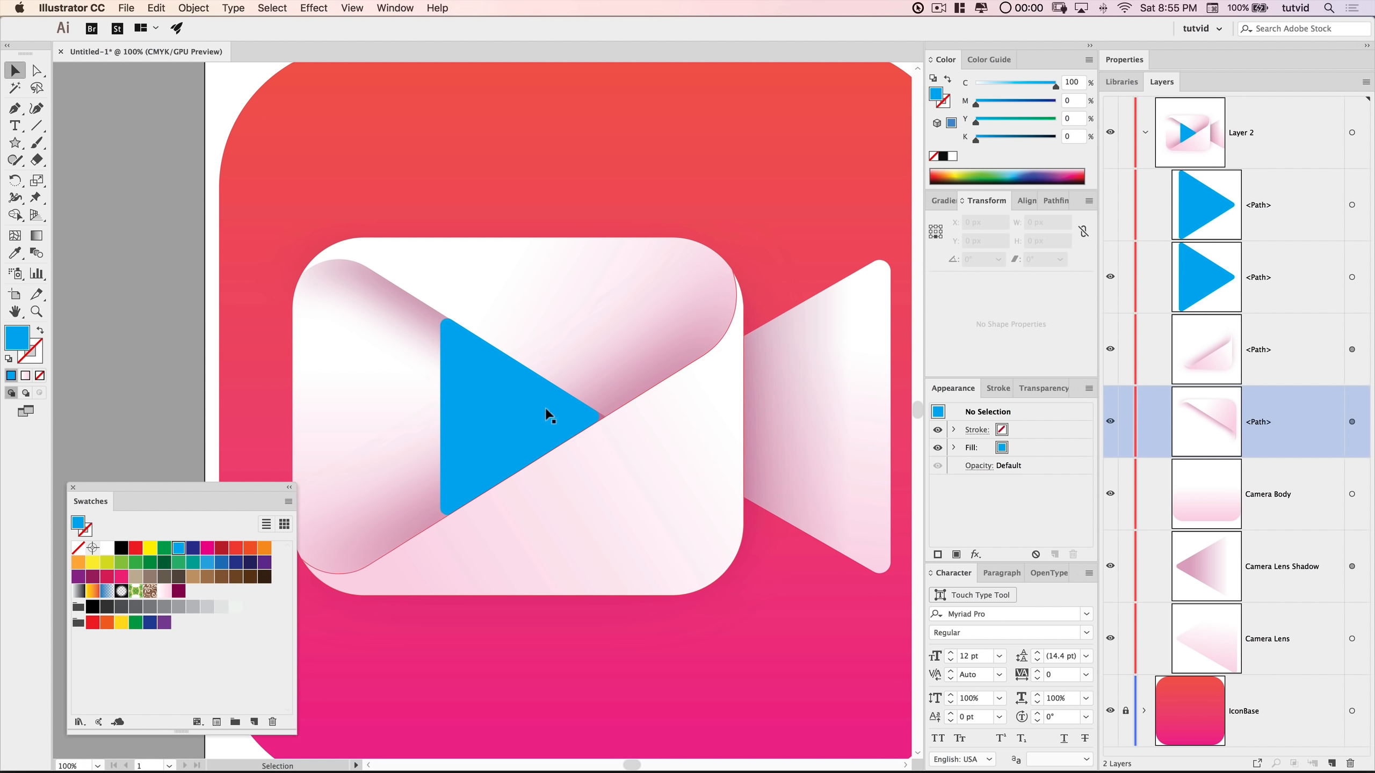
- Move the anchor point near the triangle's tip on the diagonal shape above Camera Body so its edge dips below the tip, and deselect
key(z)
click(578, 413)
drag(511, 371, 746, 445)
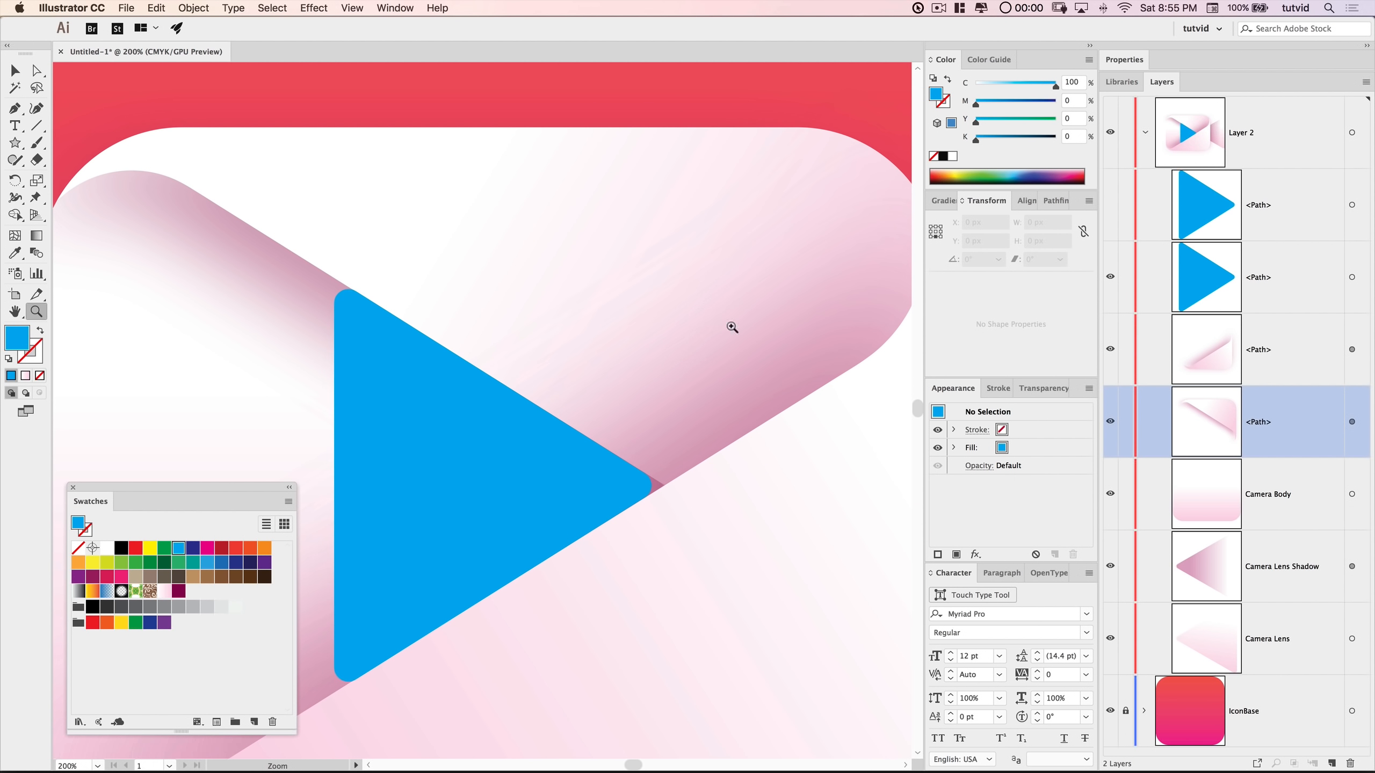
click(1349, 421)
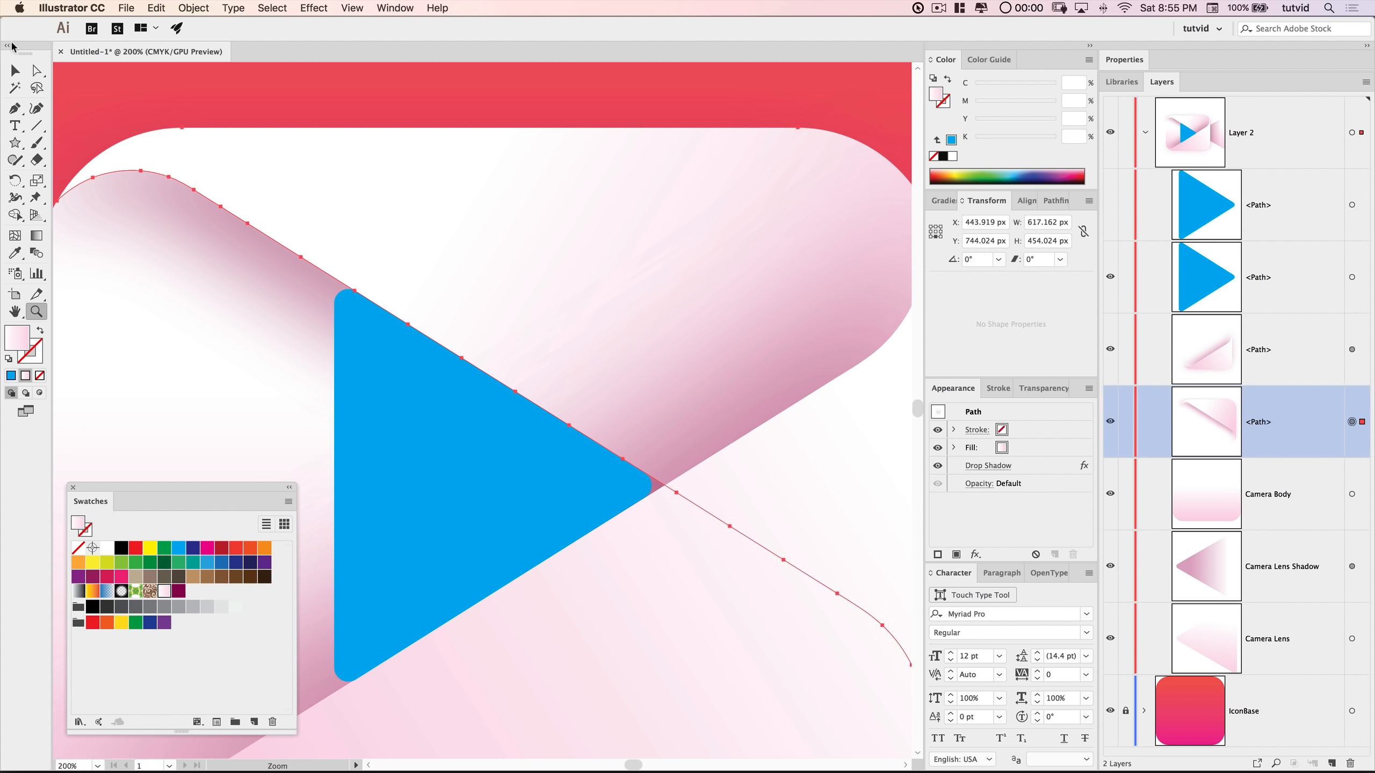
click(36, 69)
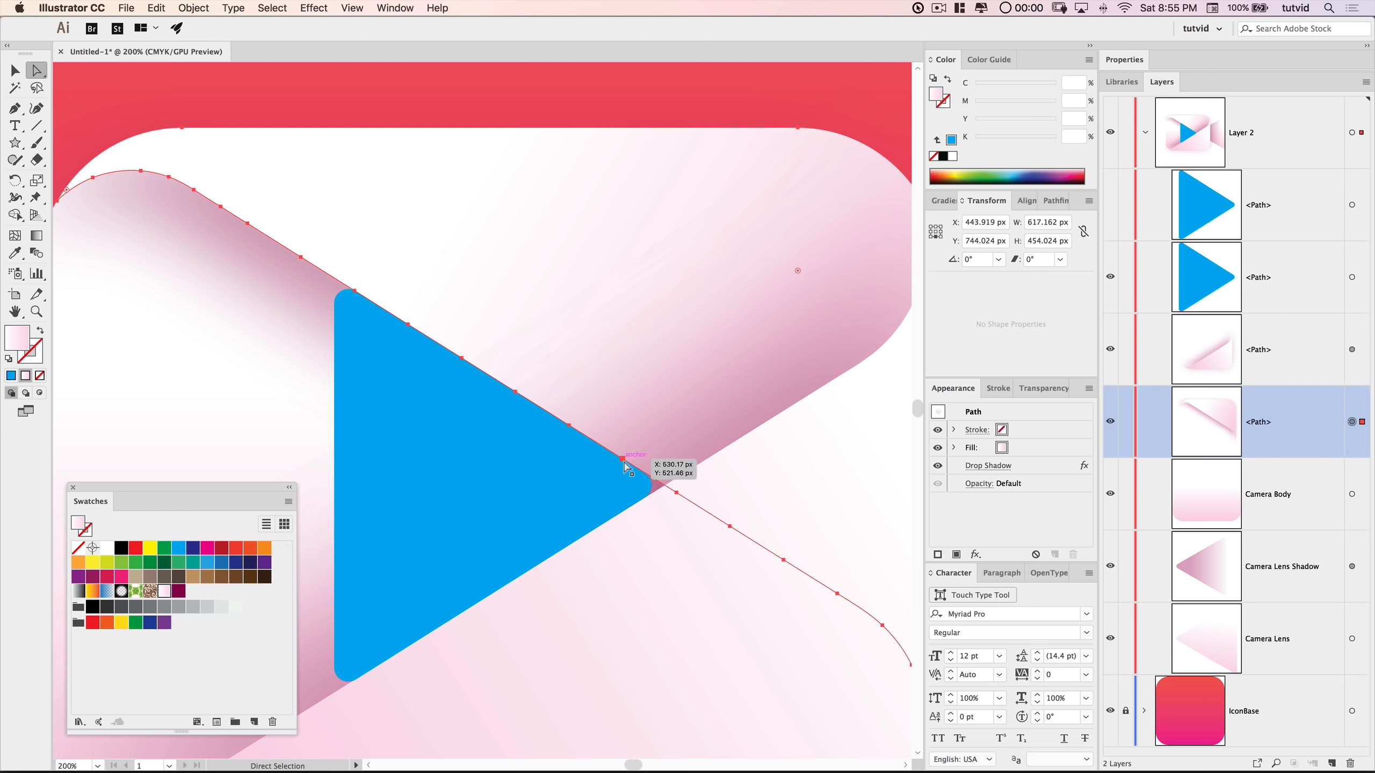
drag(622, 460, 659, 483)
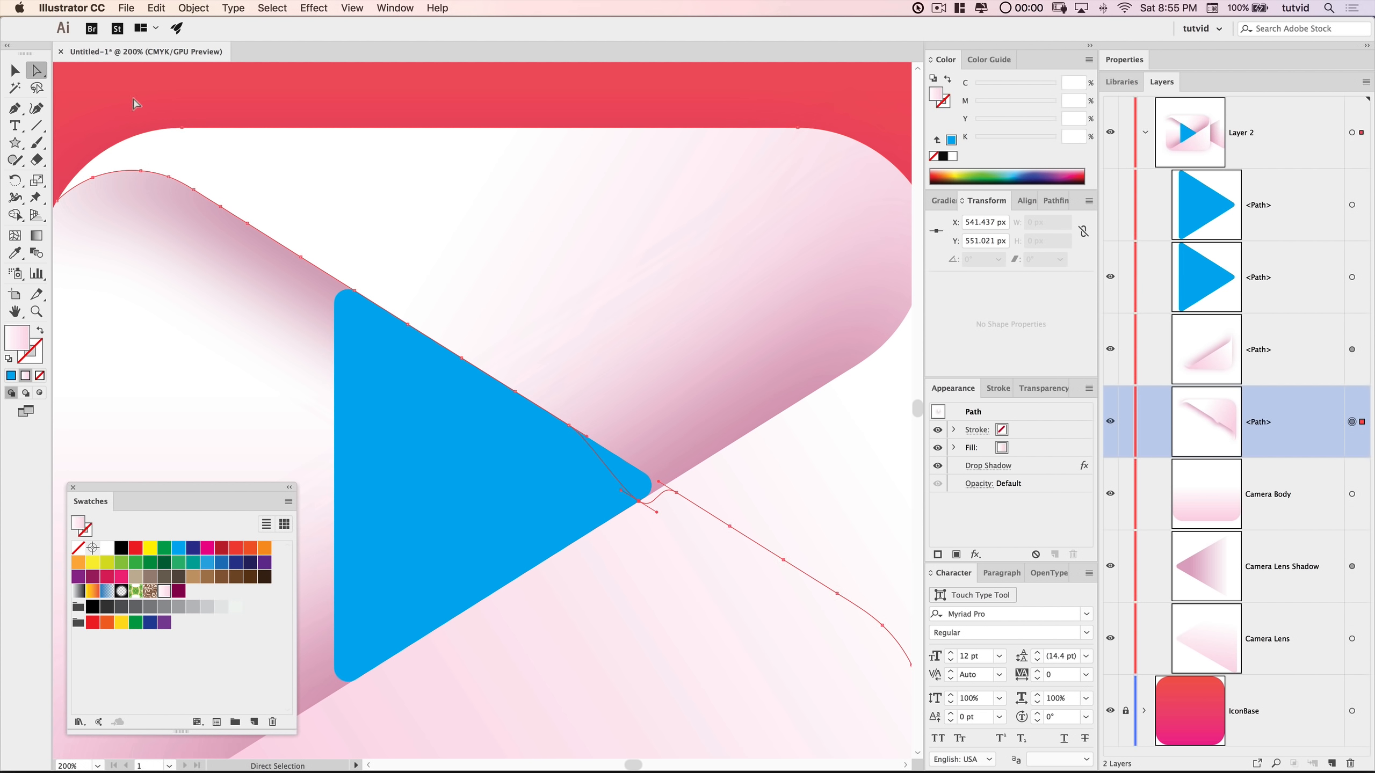
click(15, 70)
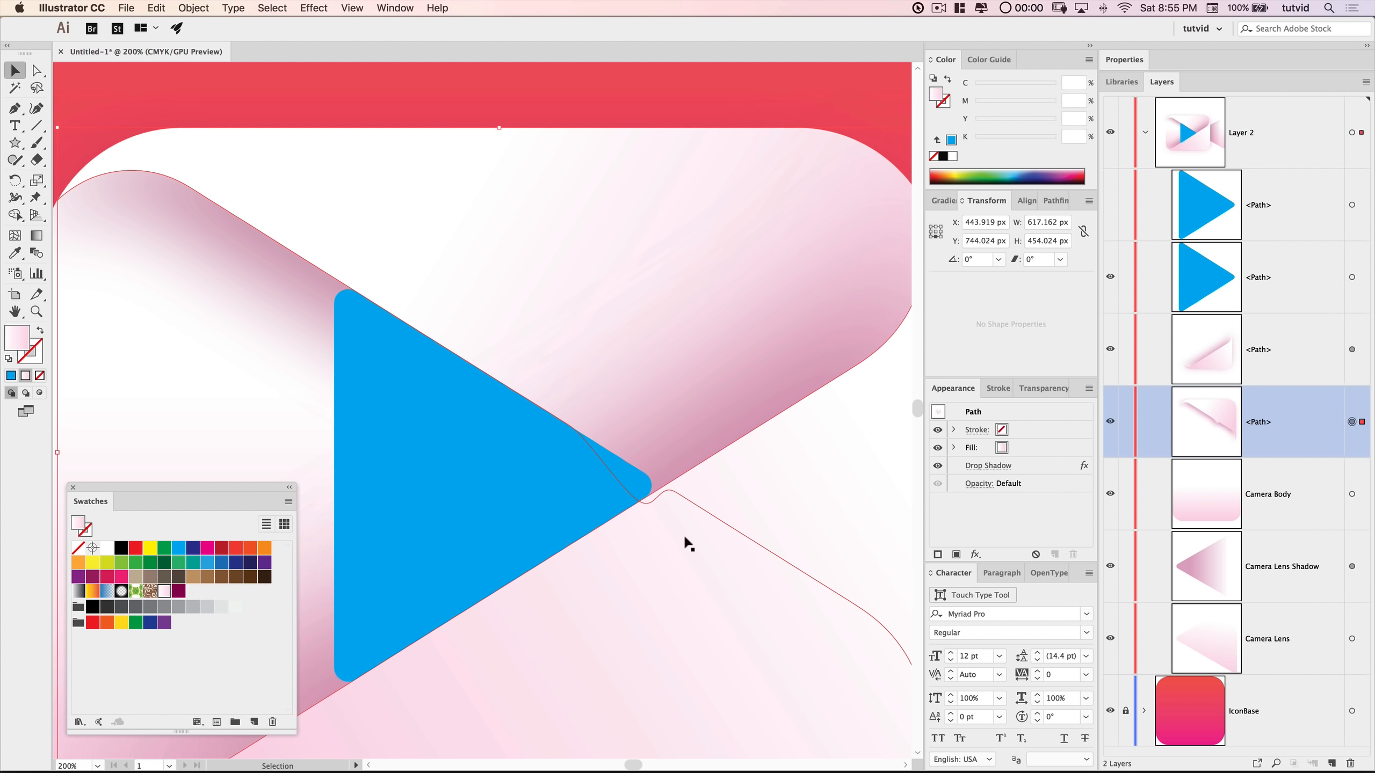
key(a)
key(ctrl+minus)
key(ctrl+minus)
key(ctrl+minus)
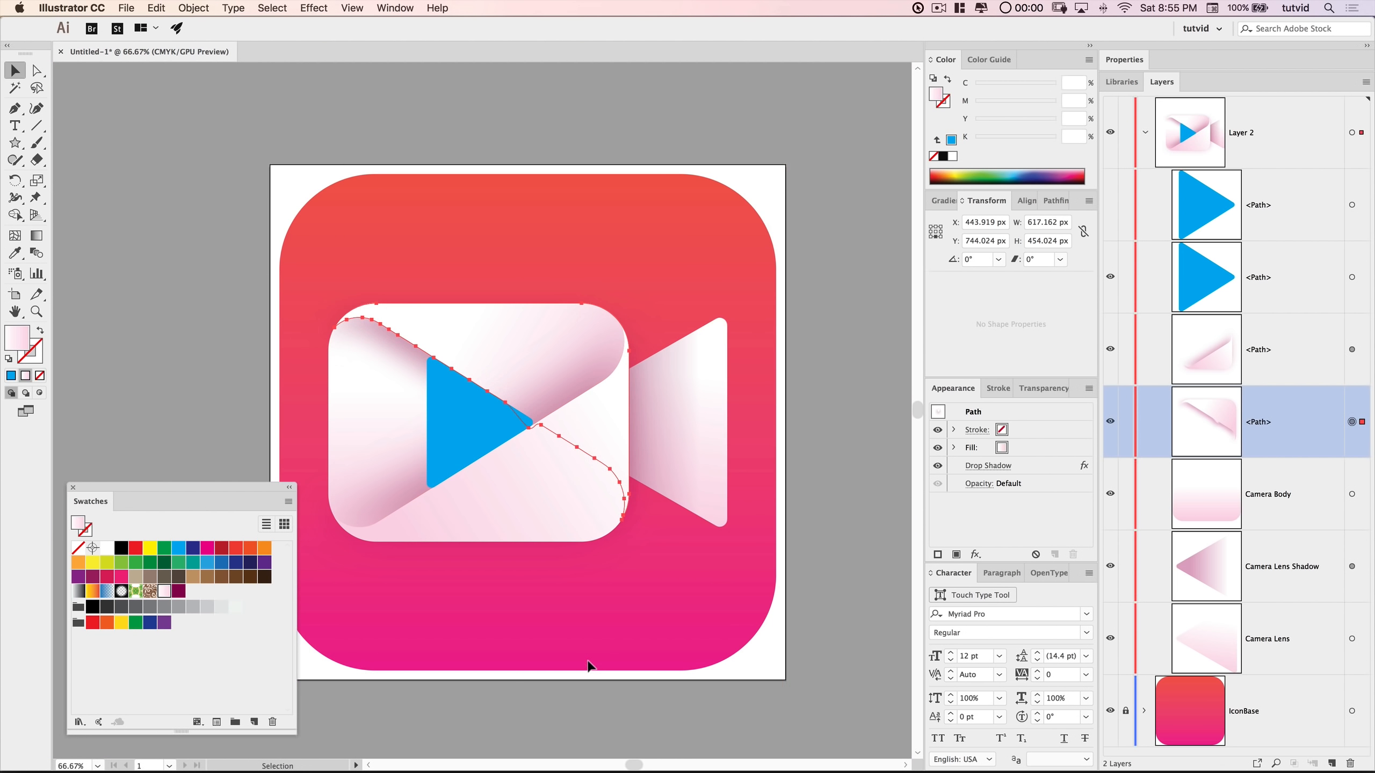
click(569, 716)
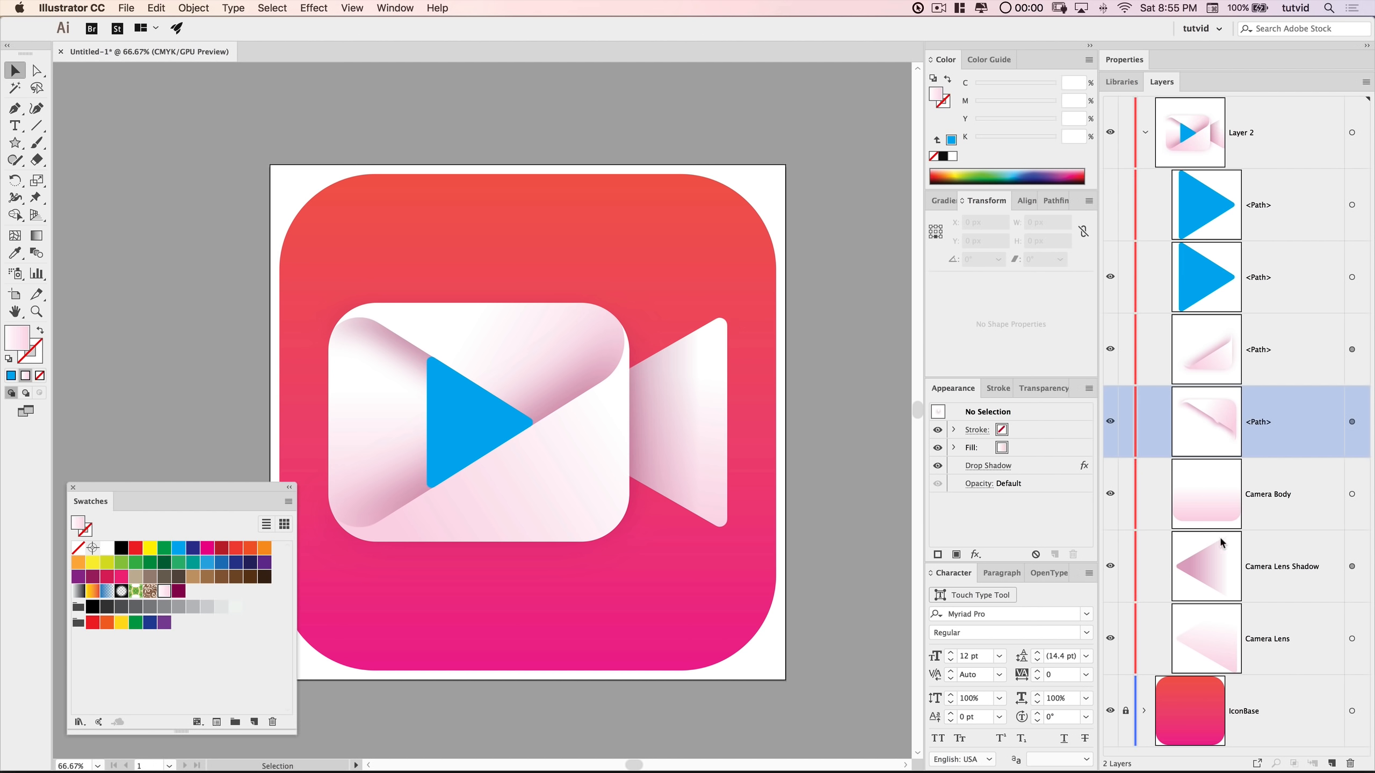
- Start a drop shadow on the Camera Body with 100% opacity, 0 px X offset, 2 px Y offset and 1 px blur
click(1351, 494)
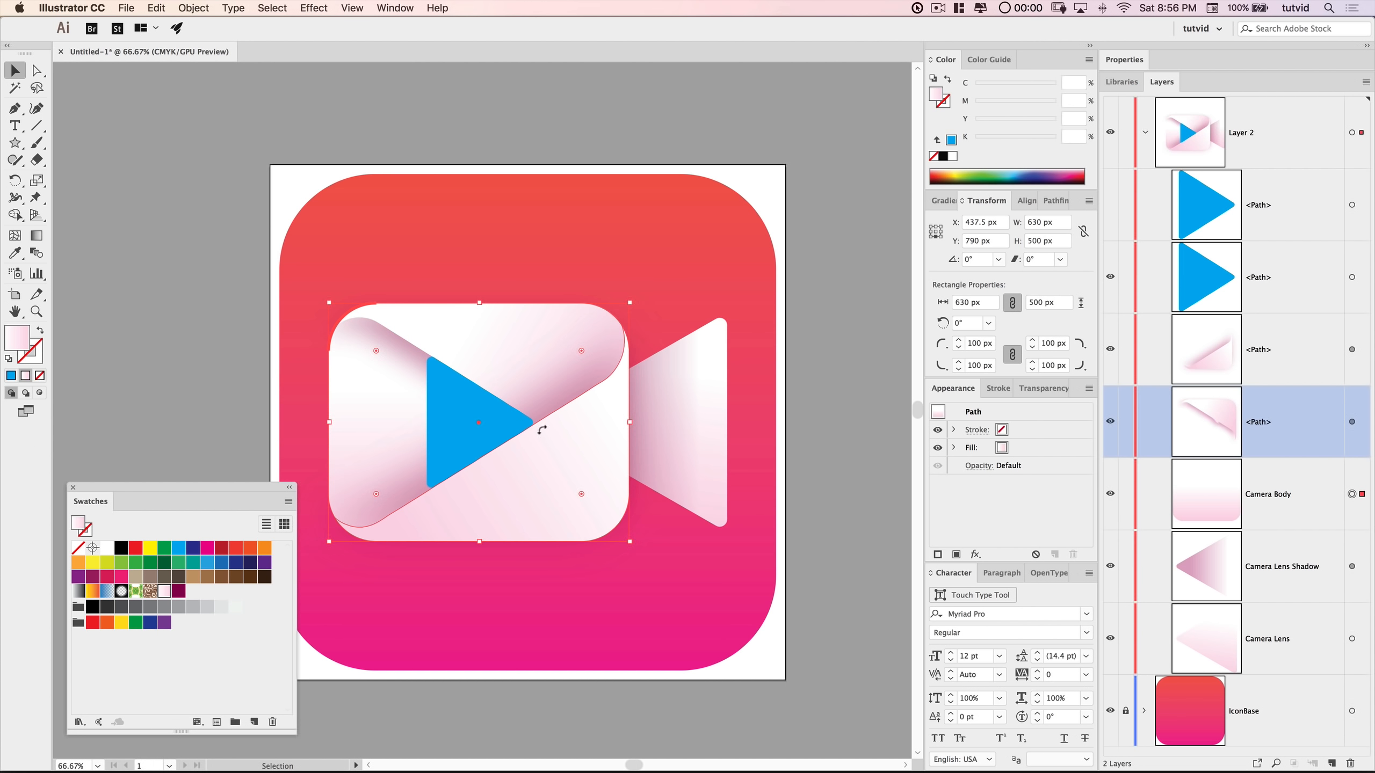
click(312, 7)
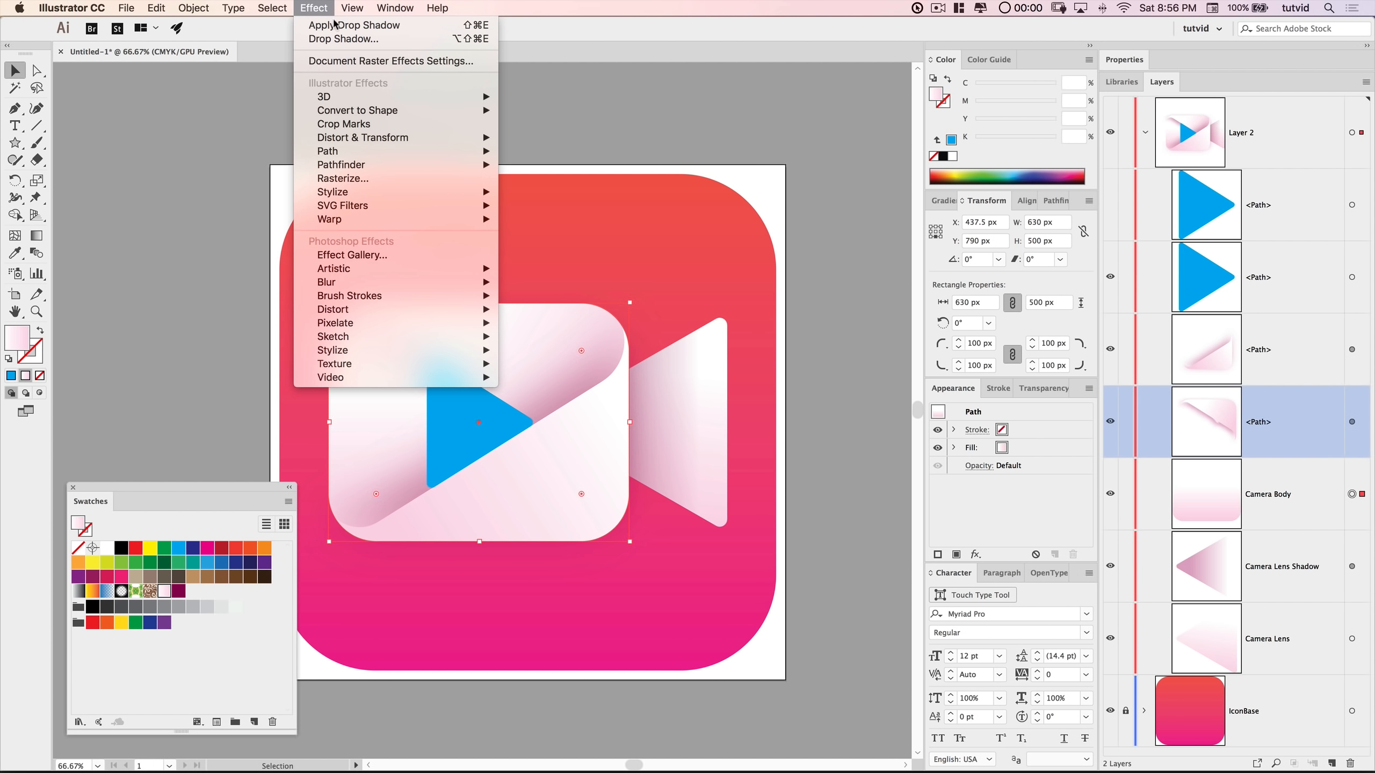
click(339, 39)
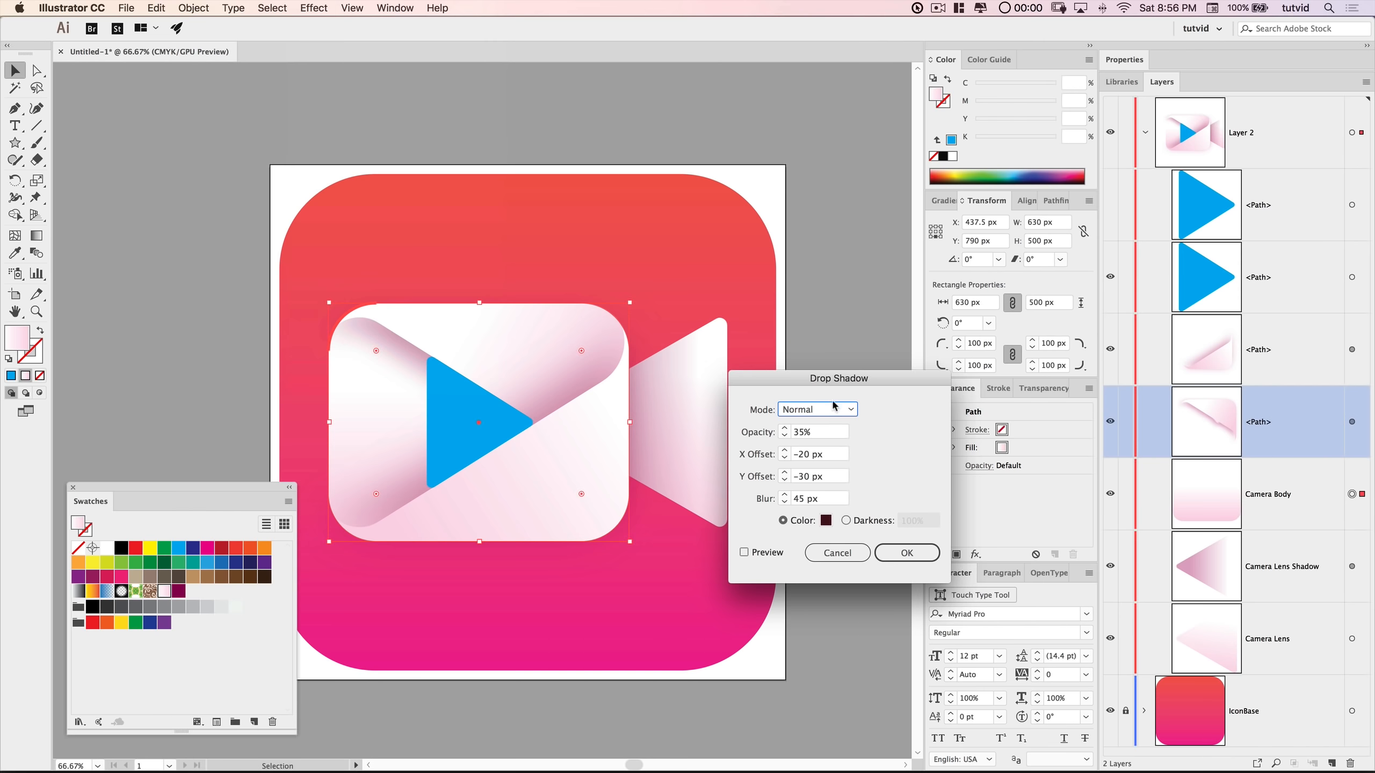
click(818, 435)
text(100)
key(Tab)
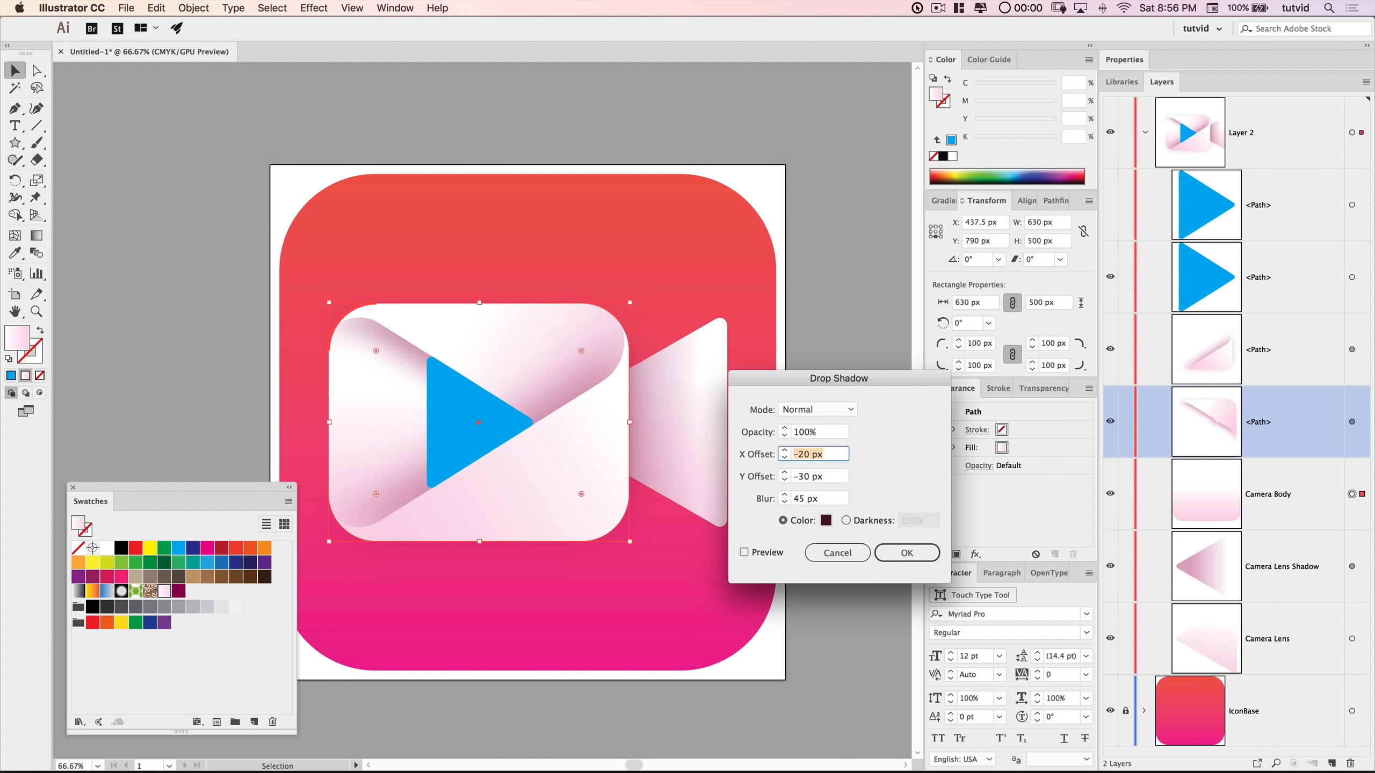
text(0)
key(Tab)
text(2)
key(Tab)
text(1)
key(Tab)
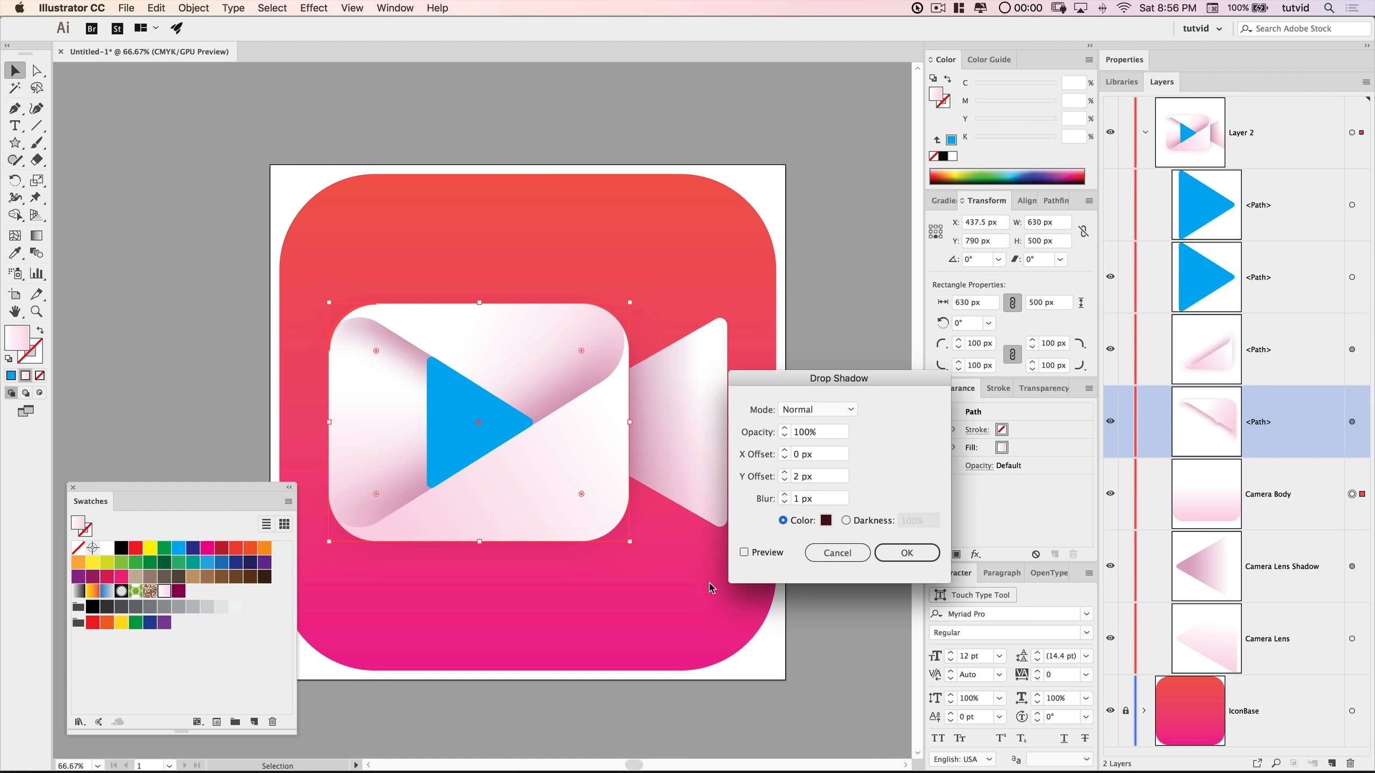
- Set the Camera Body's shadow color to C 0, M 100, Y 0, K 50, apply the effect and deselect
click(825, 521)
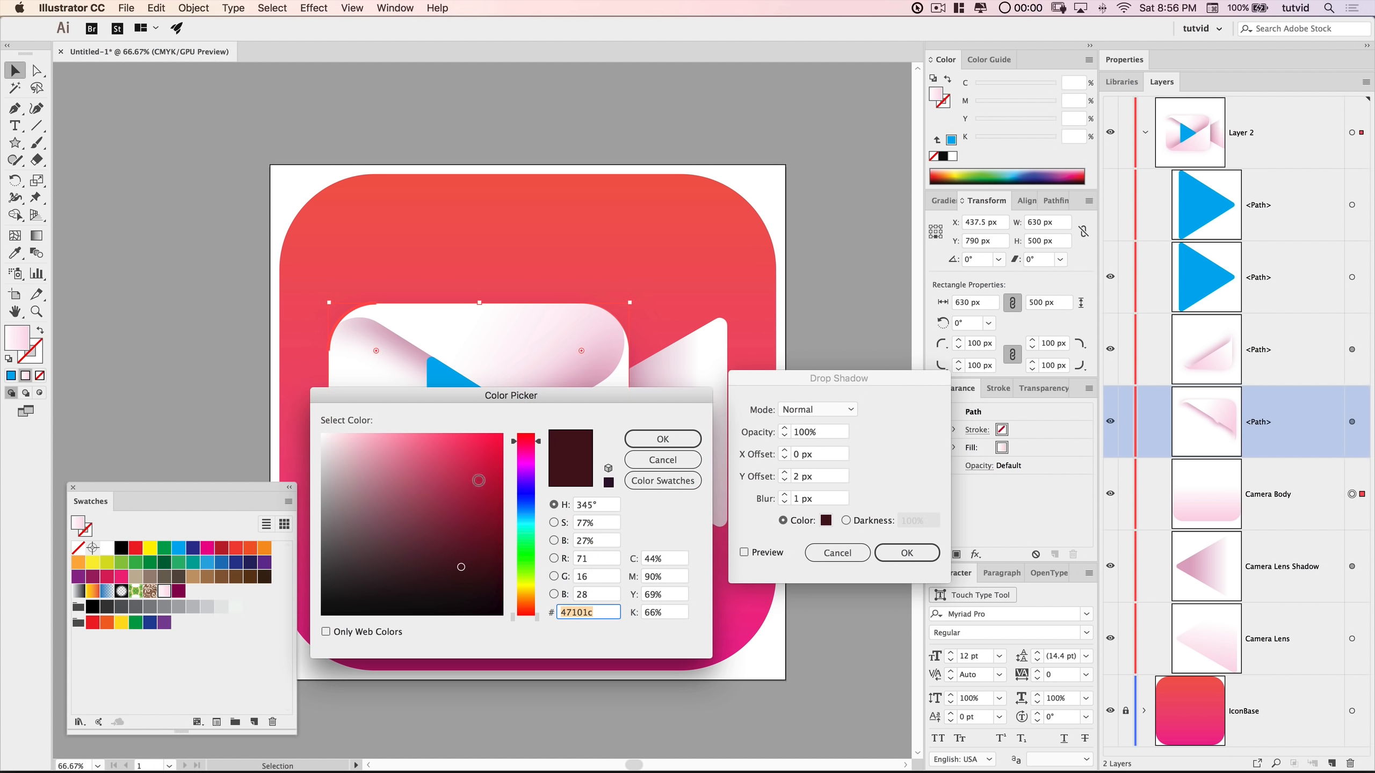
click(658, 559)
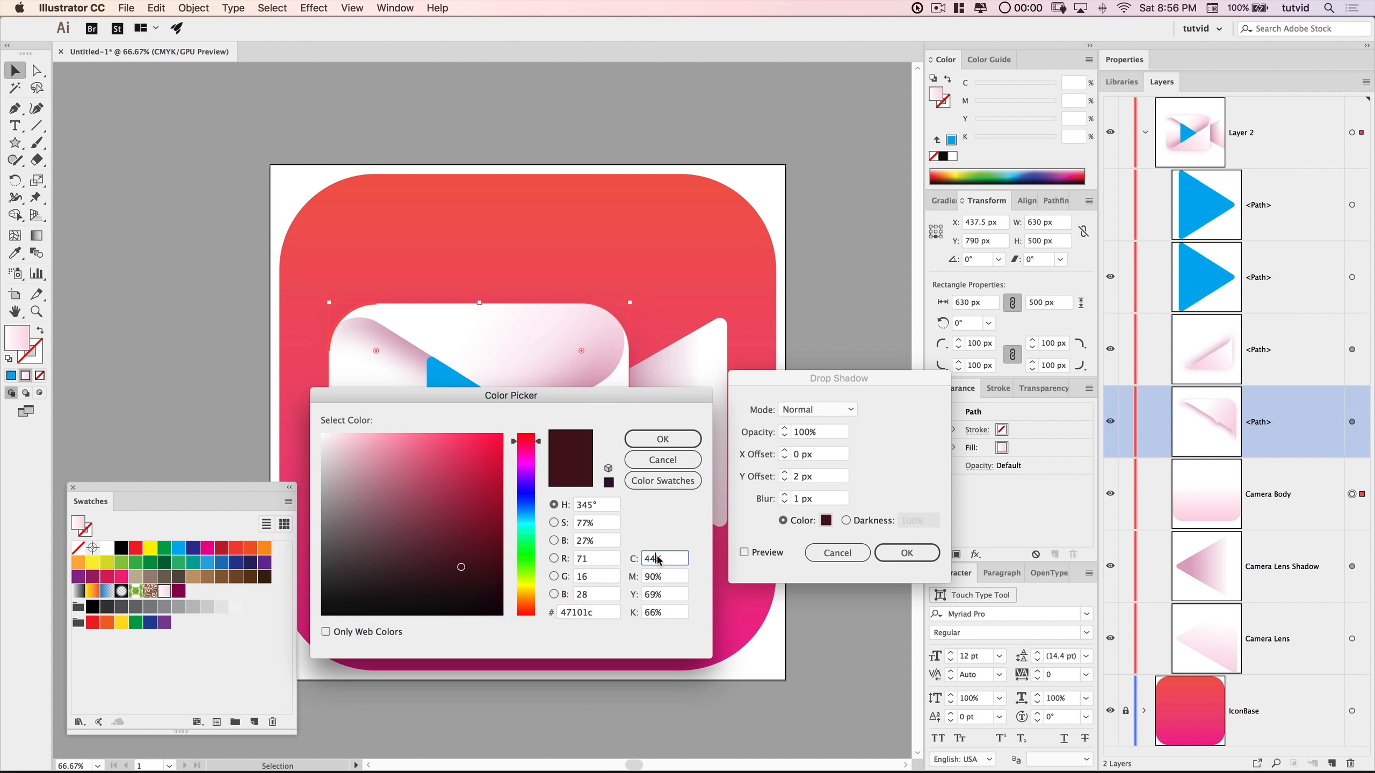
text(0)
key(Tab)
text(100)
key(Tab)
text(0)
key(Tab)
text(50)
key(Tab)
click(663, 438)
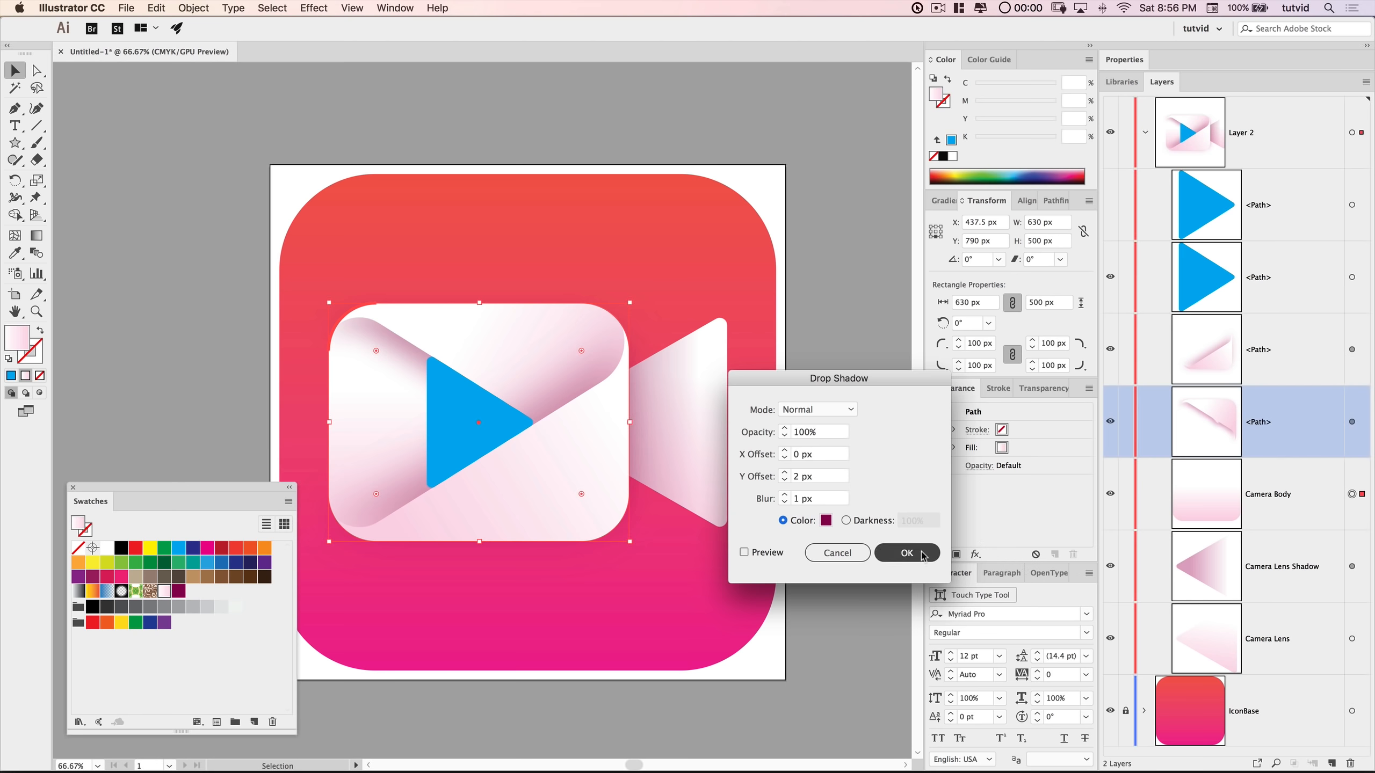
click(900, 552)
click(728, 559)
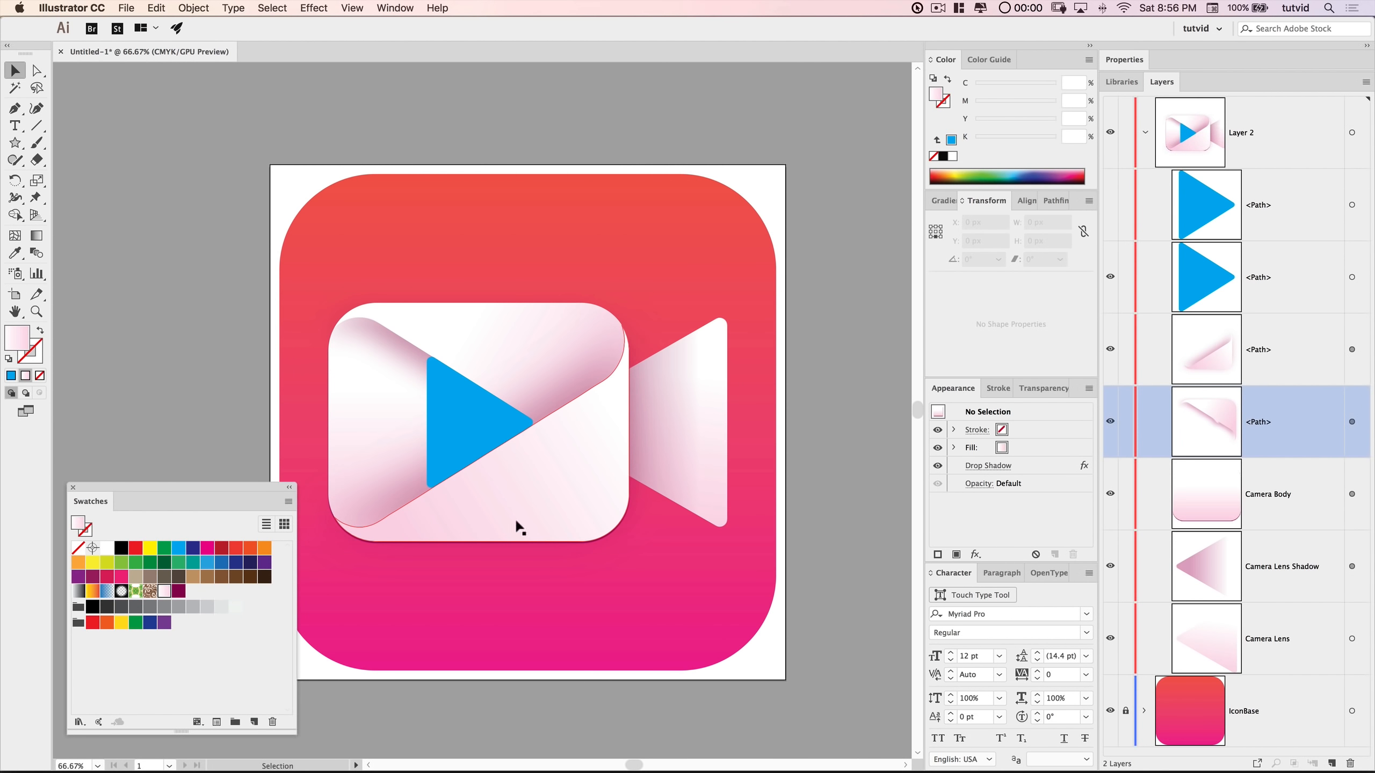
- Apply the last-used drop shadow to the Camera Lens and deselect
click(1352, 640)
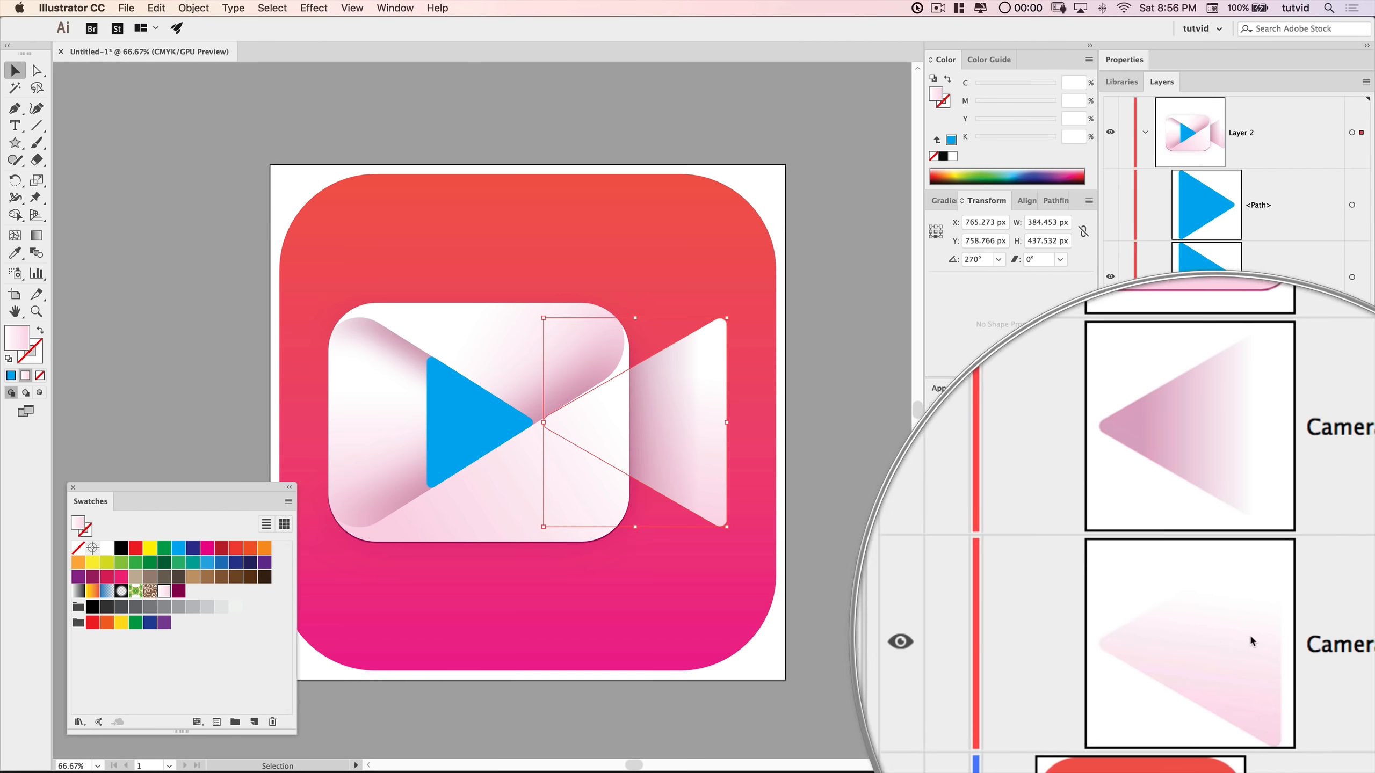
click(314, 7)
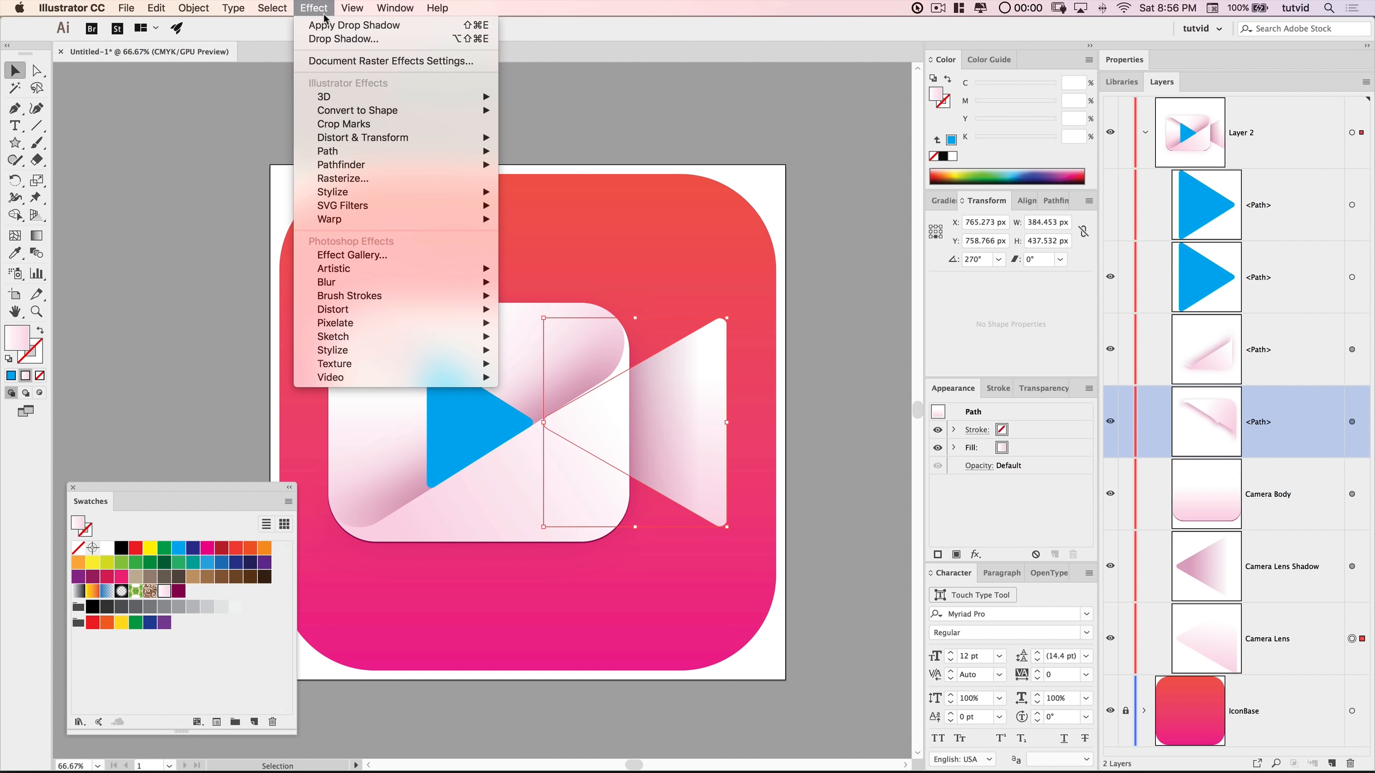
click(335, 26)
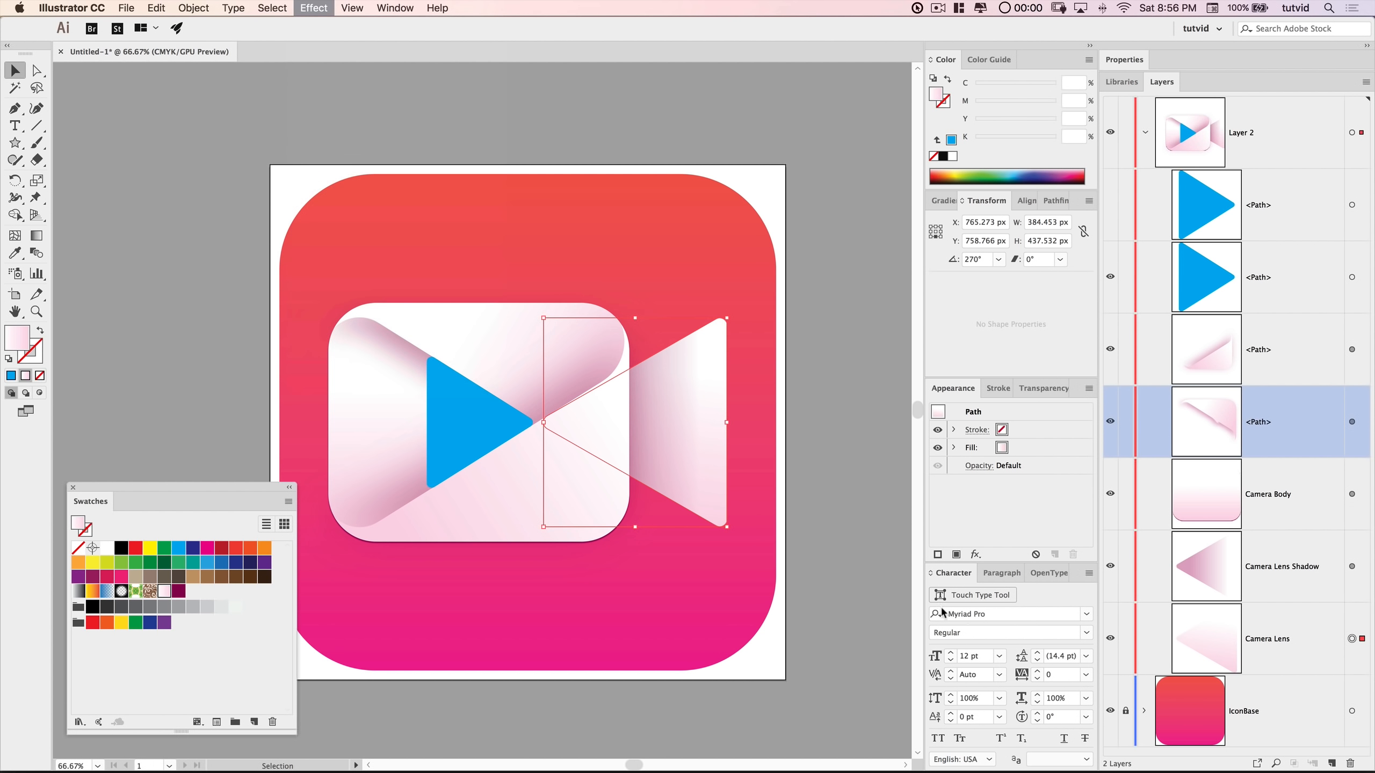
click(842, 546)
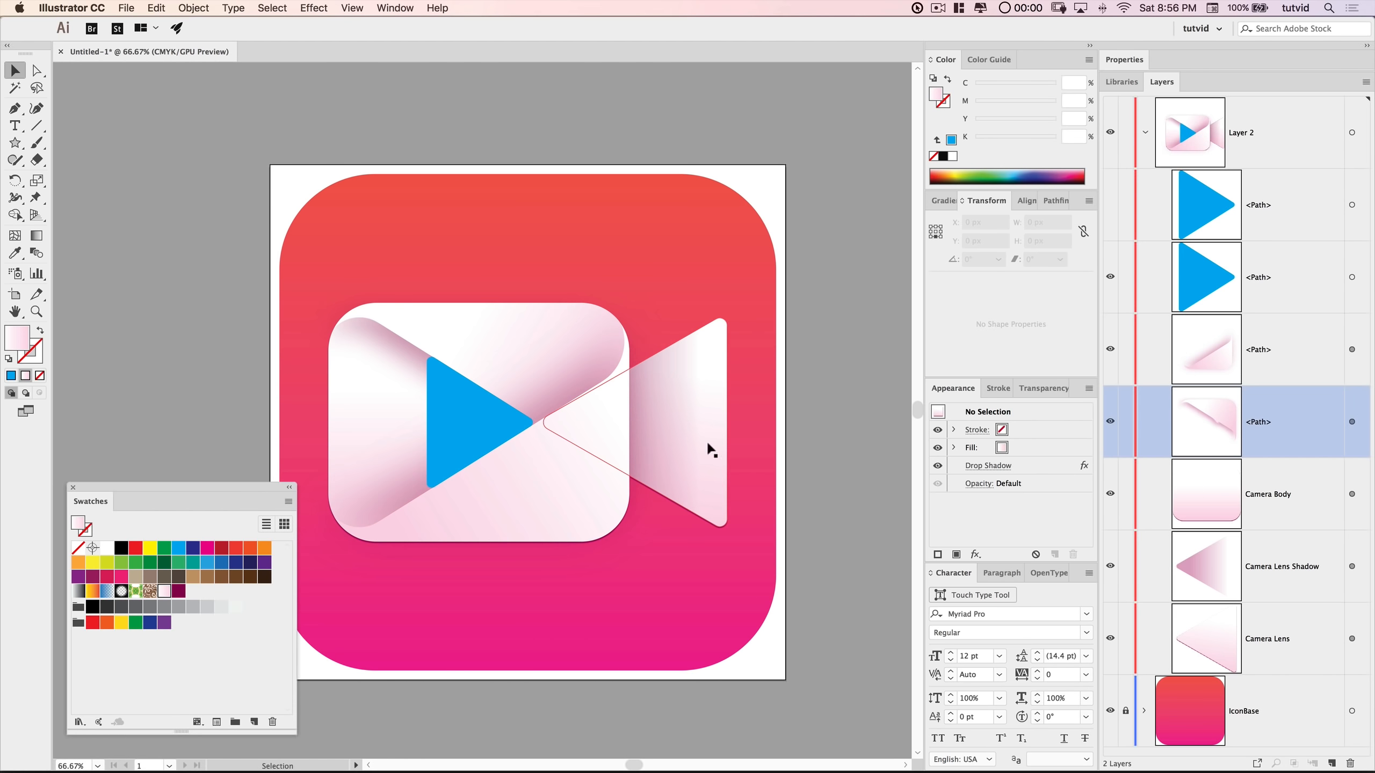
drag(734, 449, 788, 427)
drag(590, 550, 568, 549)
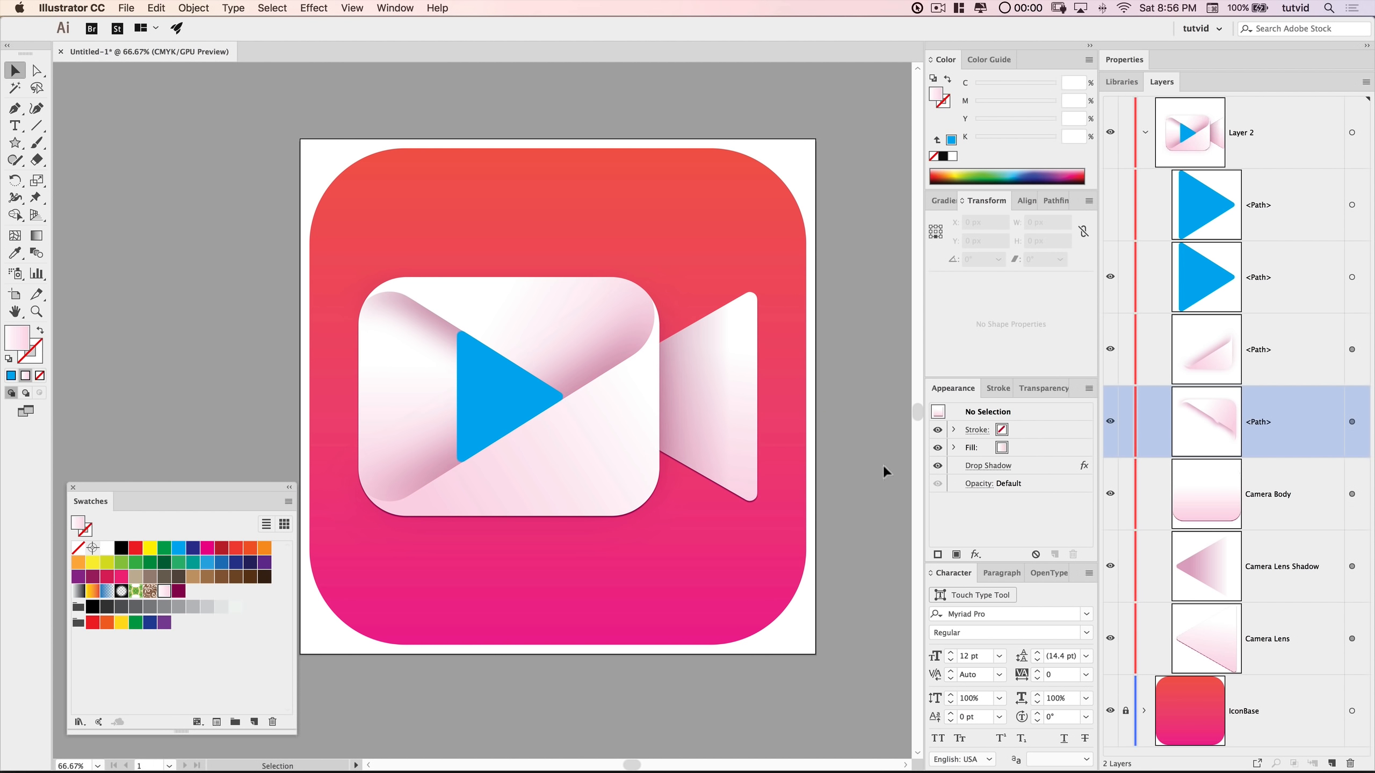
- Set the Y offset of the Camera Lens's drop shadow to 1 px
click(1350, 639)
click(987, 465)
click(796, 479)
drag(794, 476, 734, 470)
key(Tab)
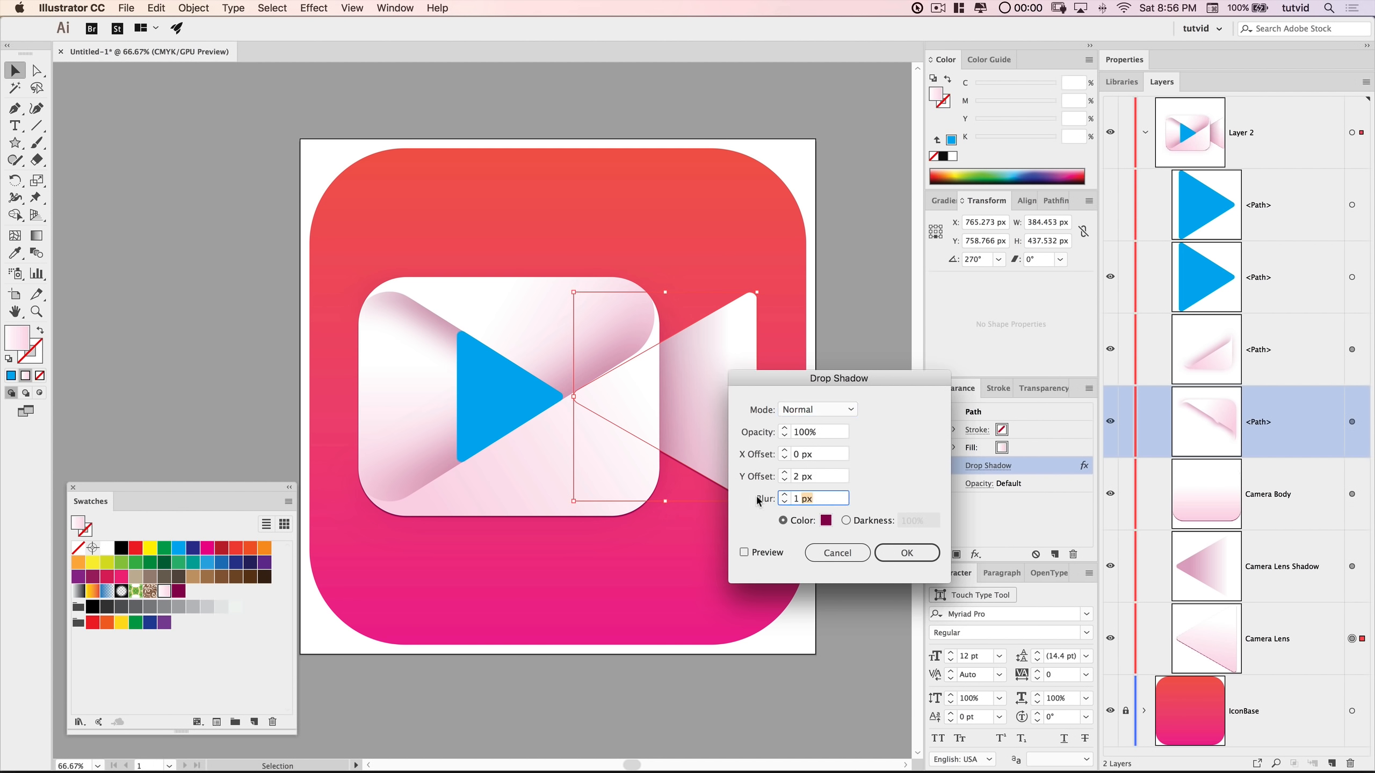
key(Tab)
drag(814, 476, 705, 481)
text(1)
key(Tab)
click(911, 555)
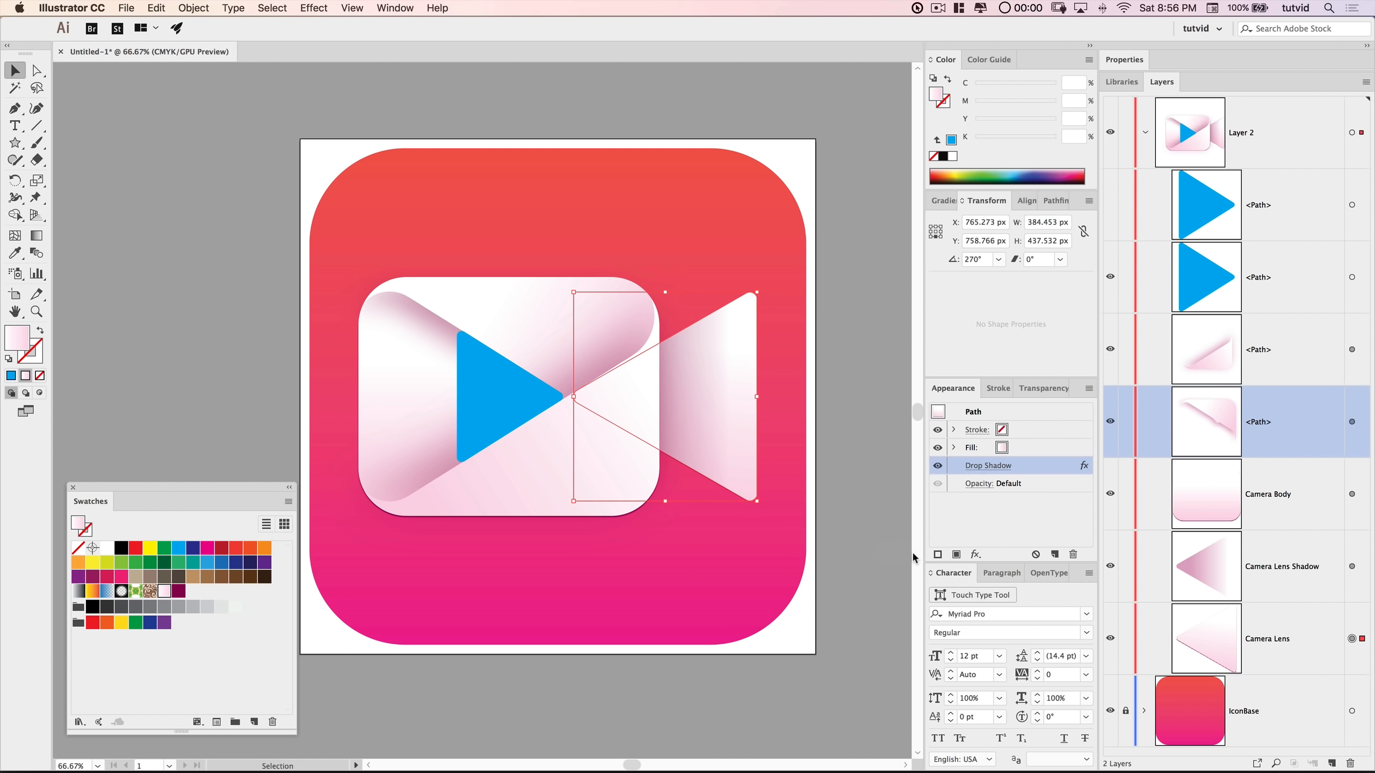
- Change the Camera Body's drop shadow to a 1 px Y offset and 0 px blur, and deselect
click(1351, 495)
click(977, 466)
drag(830, 476, 768, 479)
text(1)
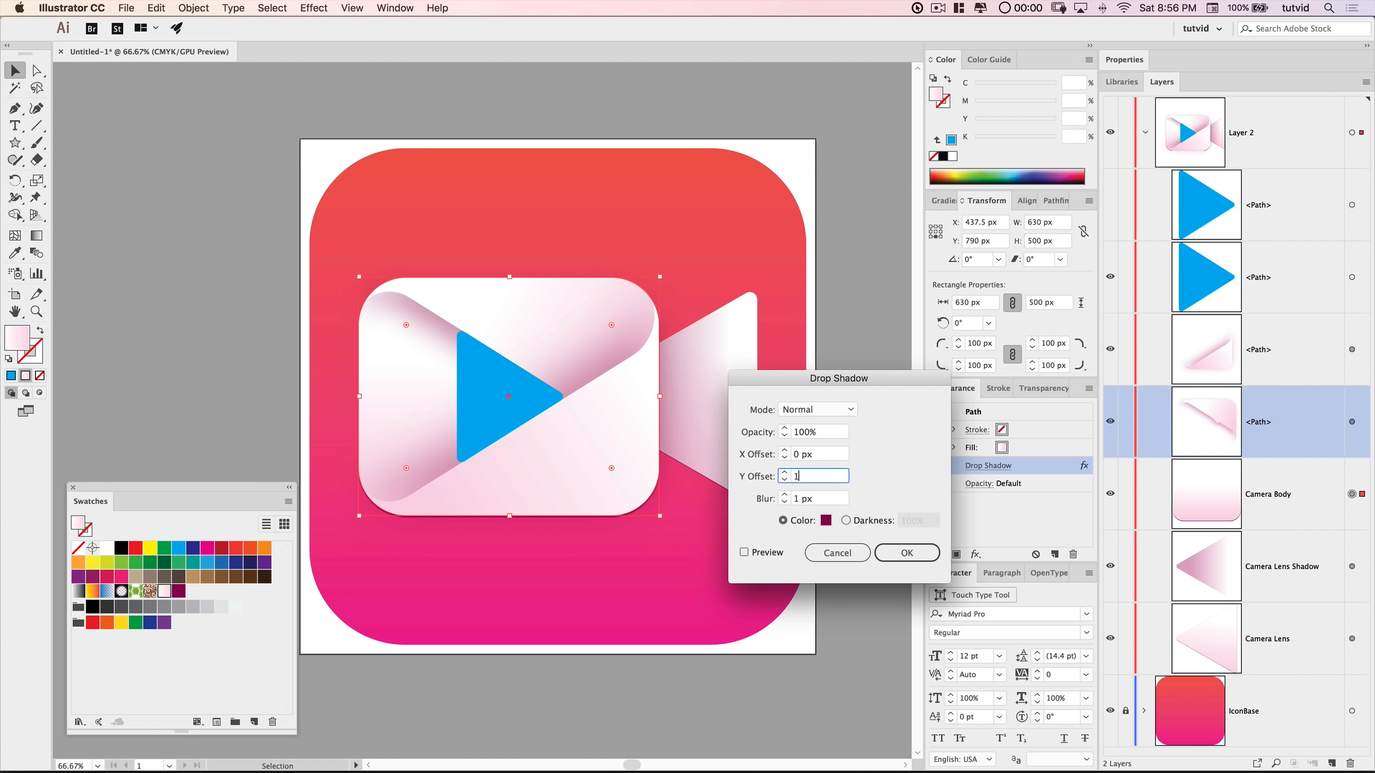
key(Tab)
text(0)
key(Return)
click(864, 670)
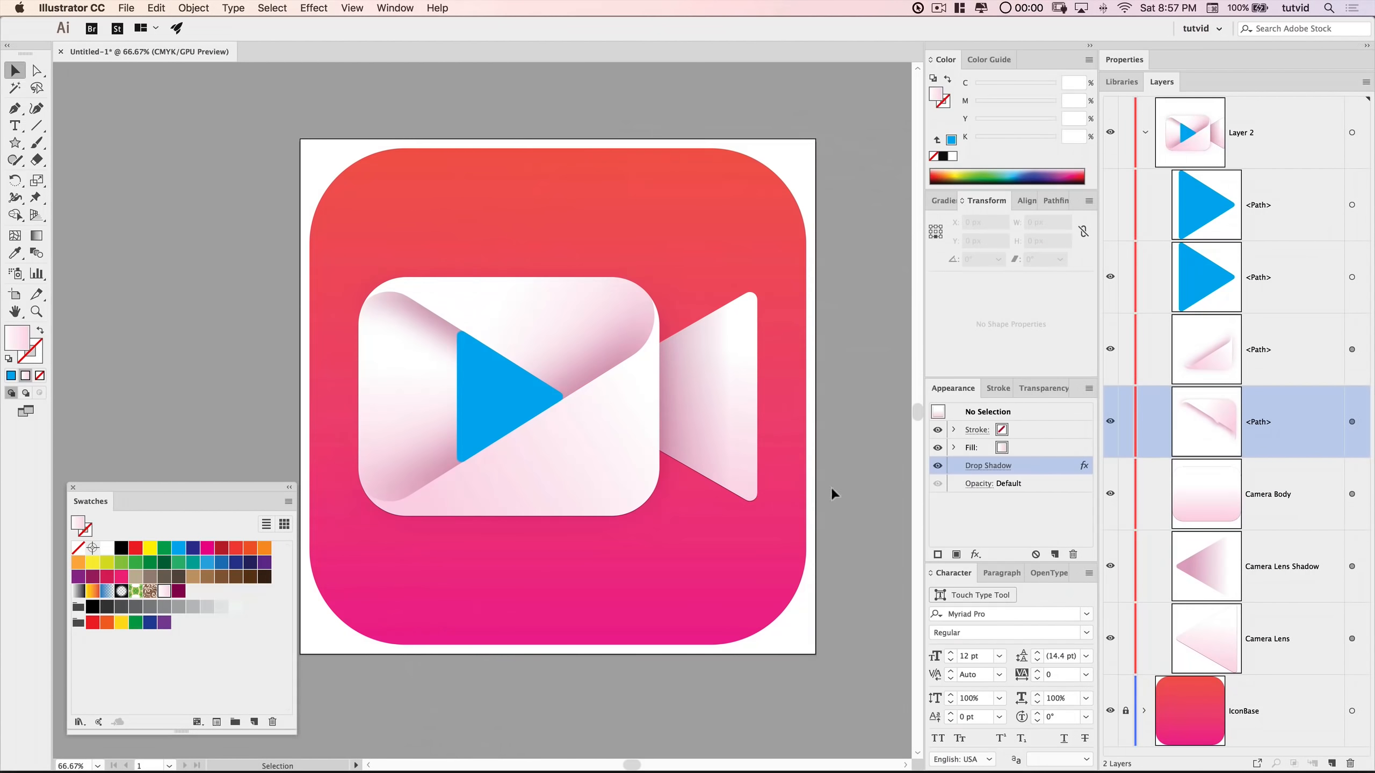
scroll(677, 701, up, 2)
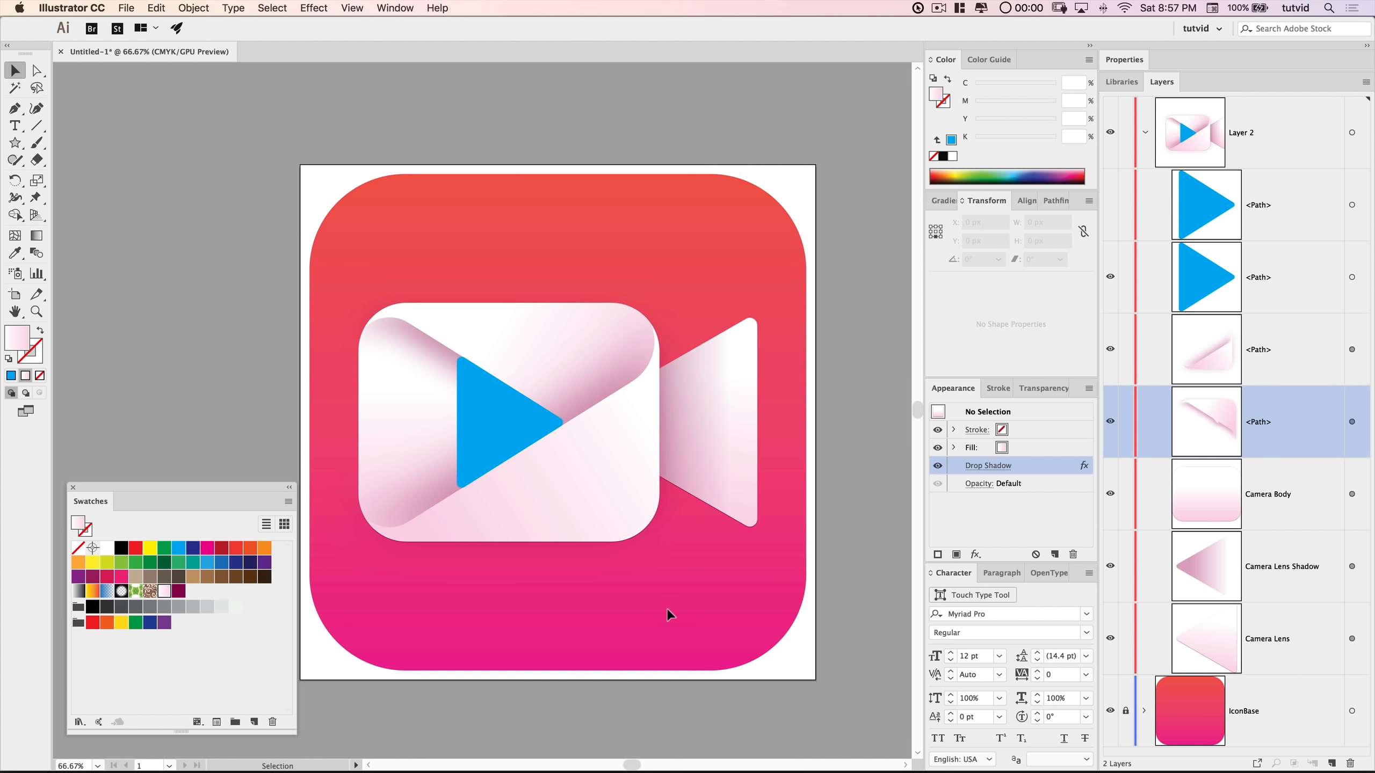
- Subtract the visible blue triangle from the Camera Body with the Minus Front shape mode
click(473, 410)
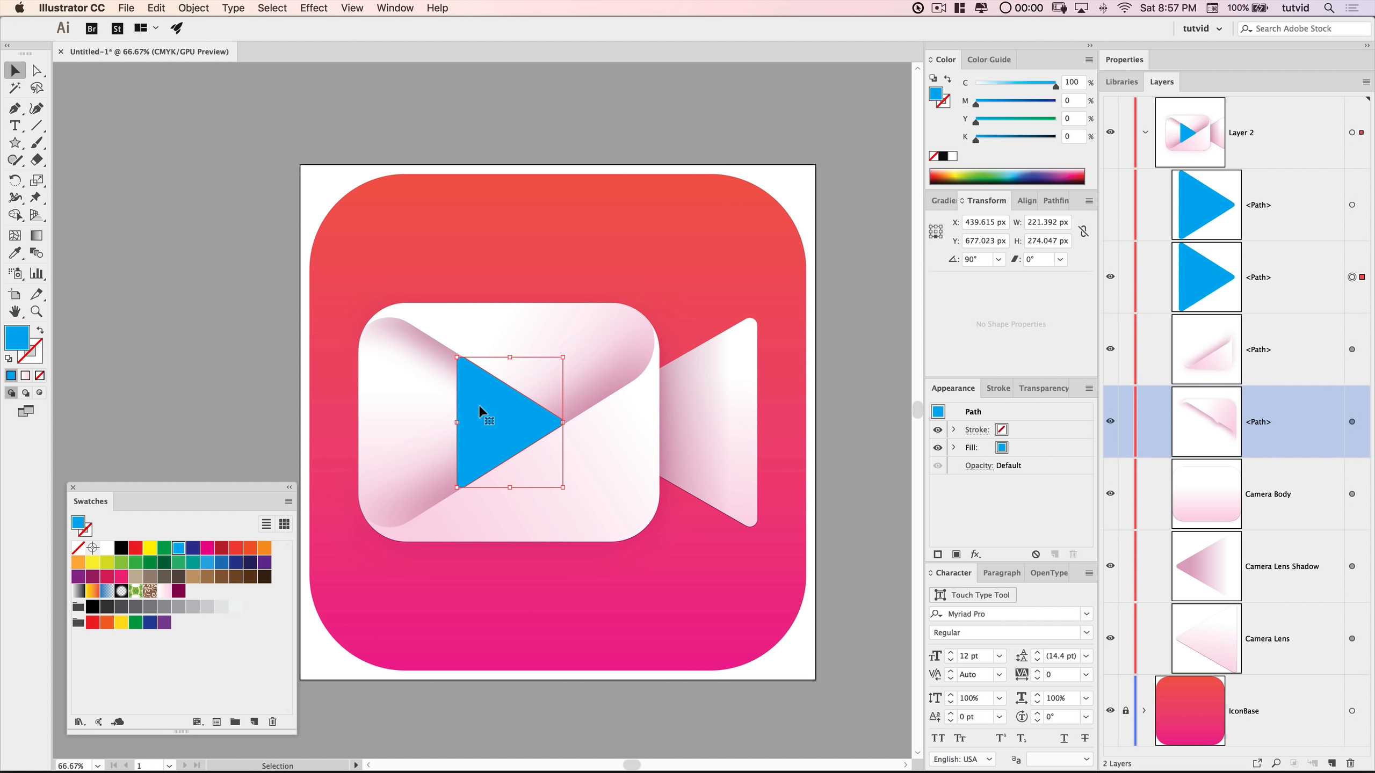
click(395, 393)
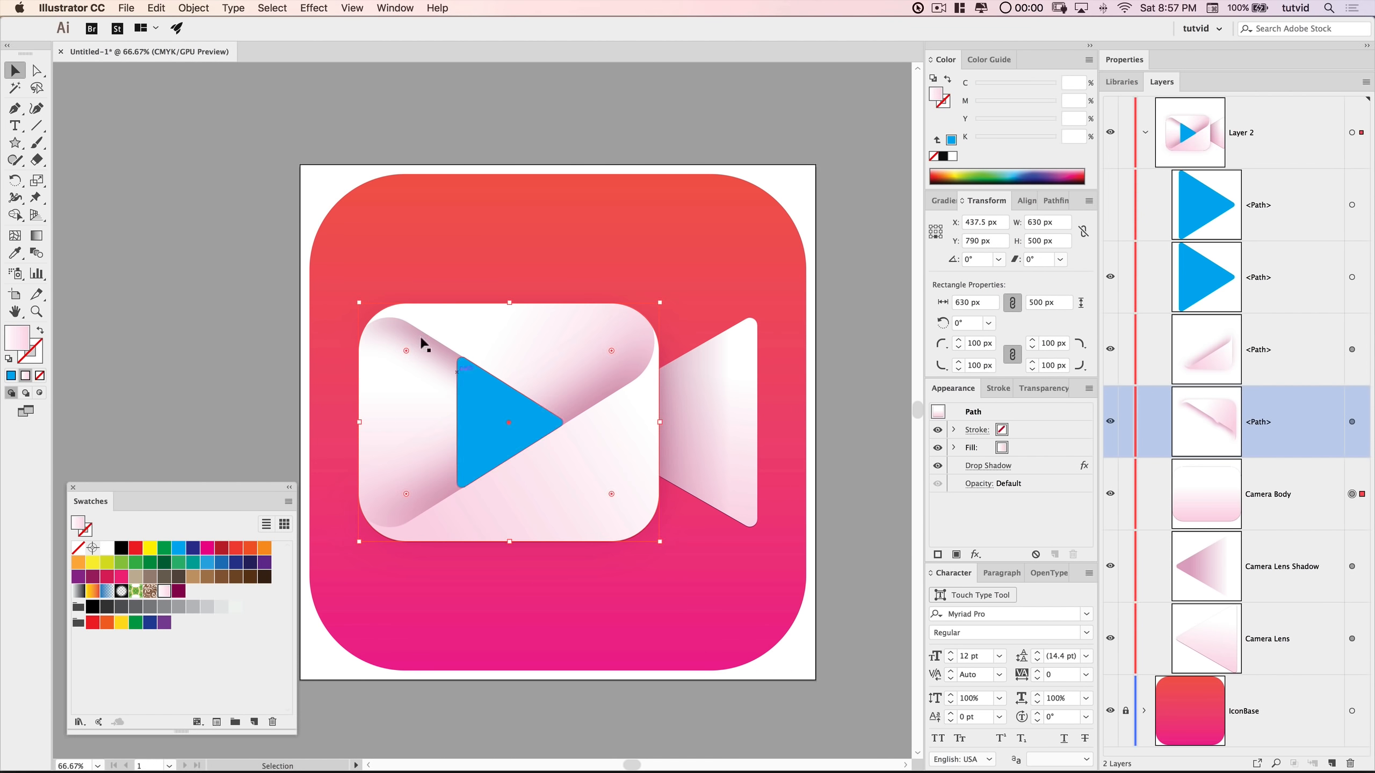
click(1351, 278)
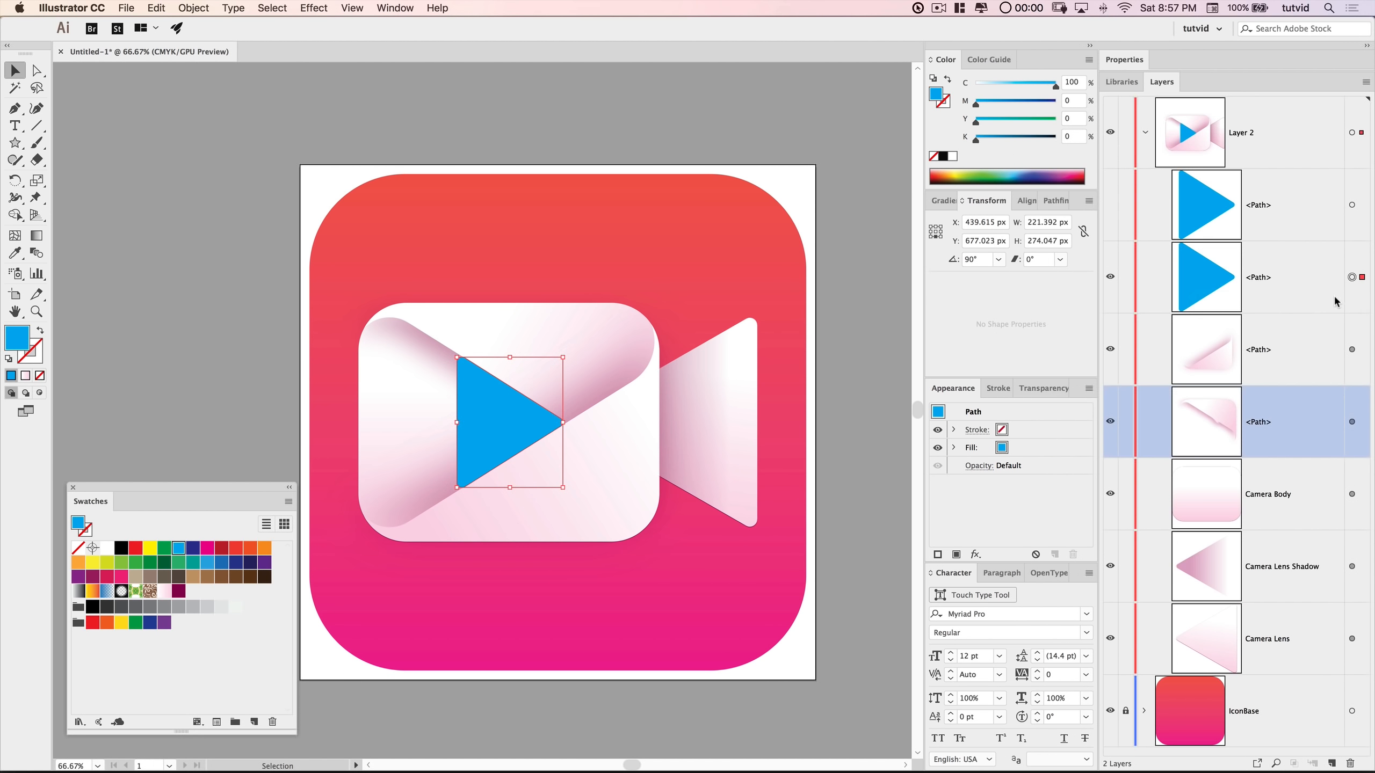
shift+click(1351, 501)
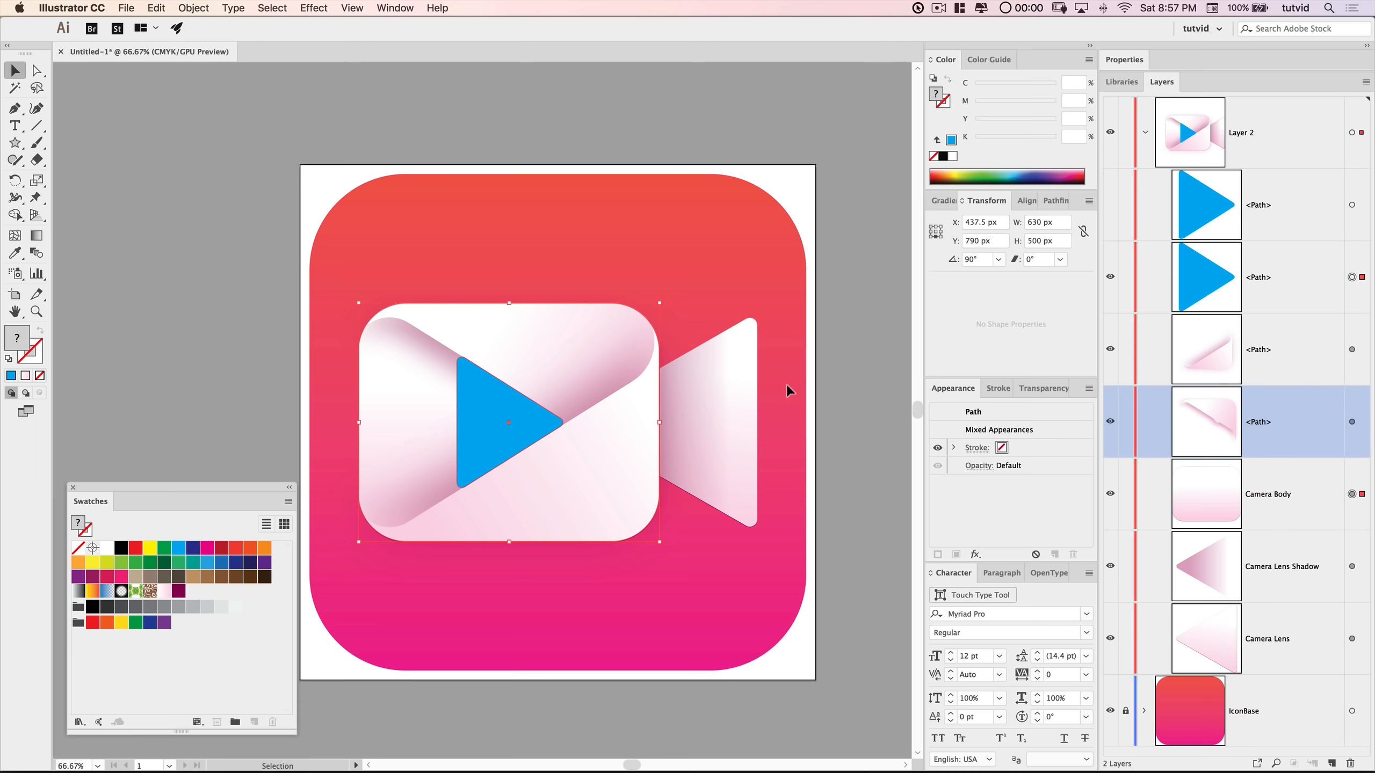
click(1054, 201)
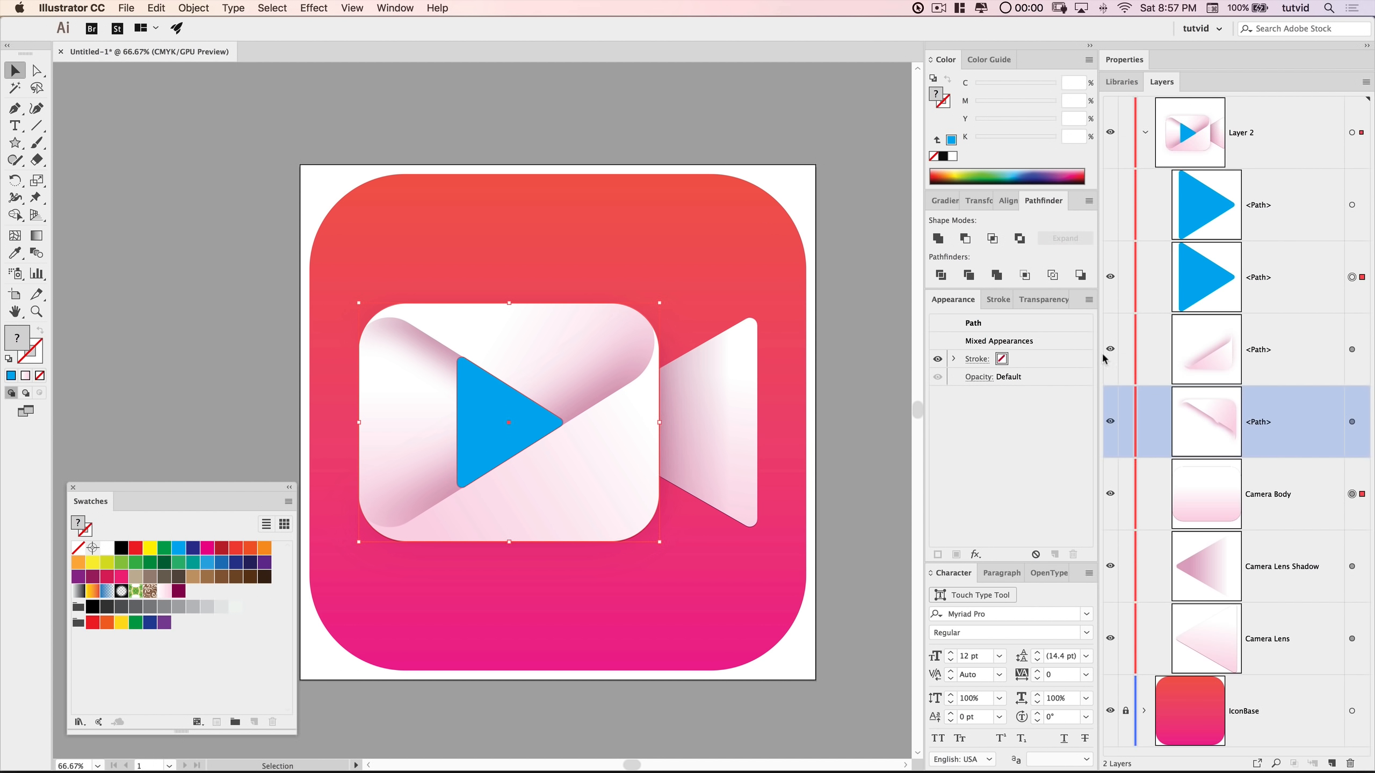
click(969, 239)
- Deselect and move the camera body's compound path below the two diagonal fold paths in the layer stack
key(z)
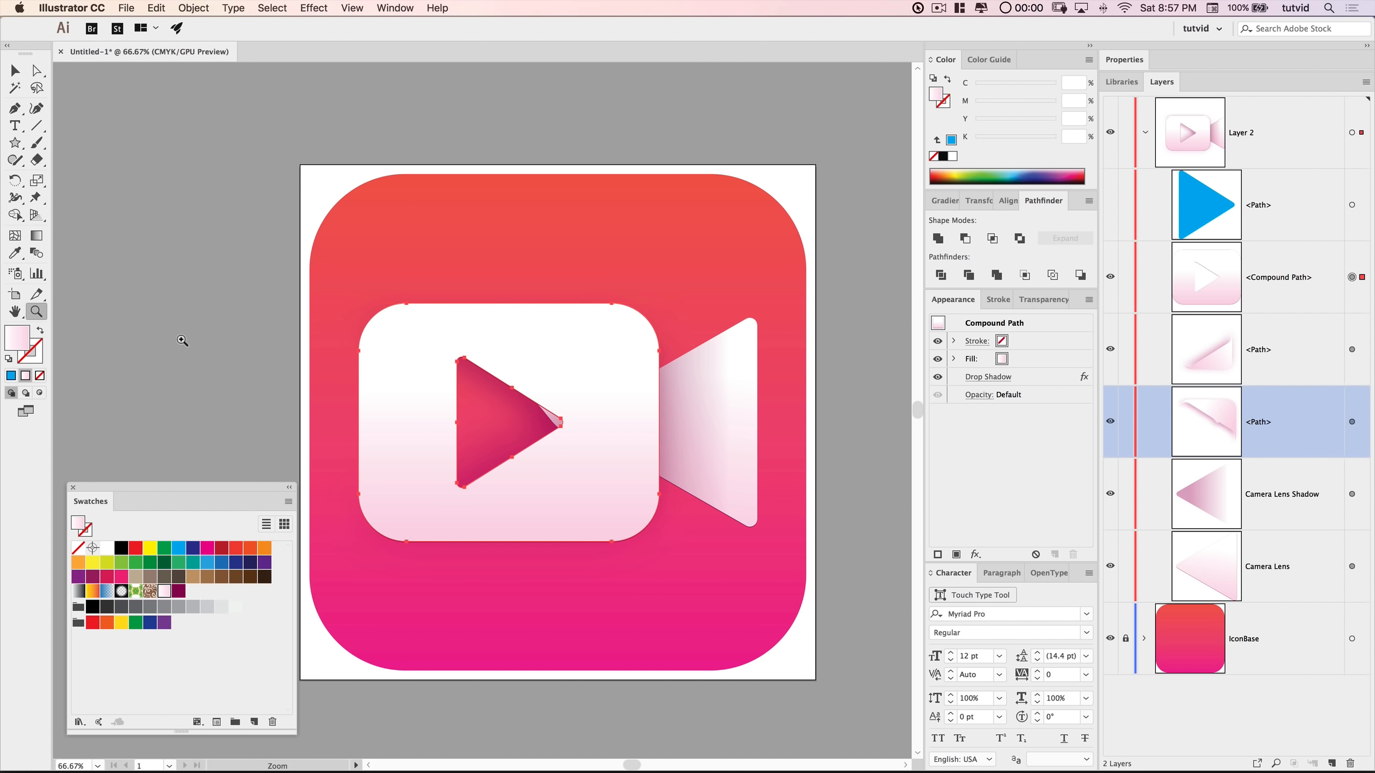
click(212, 356)
drag(700, 374, 236, 258)
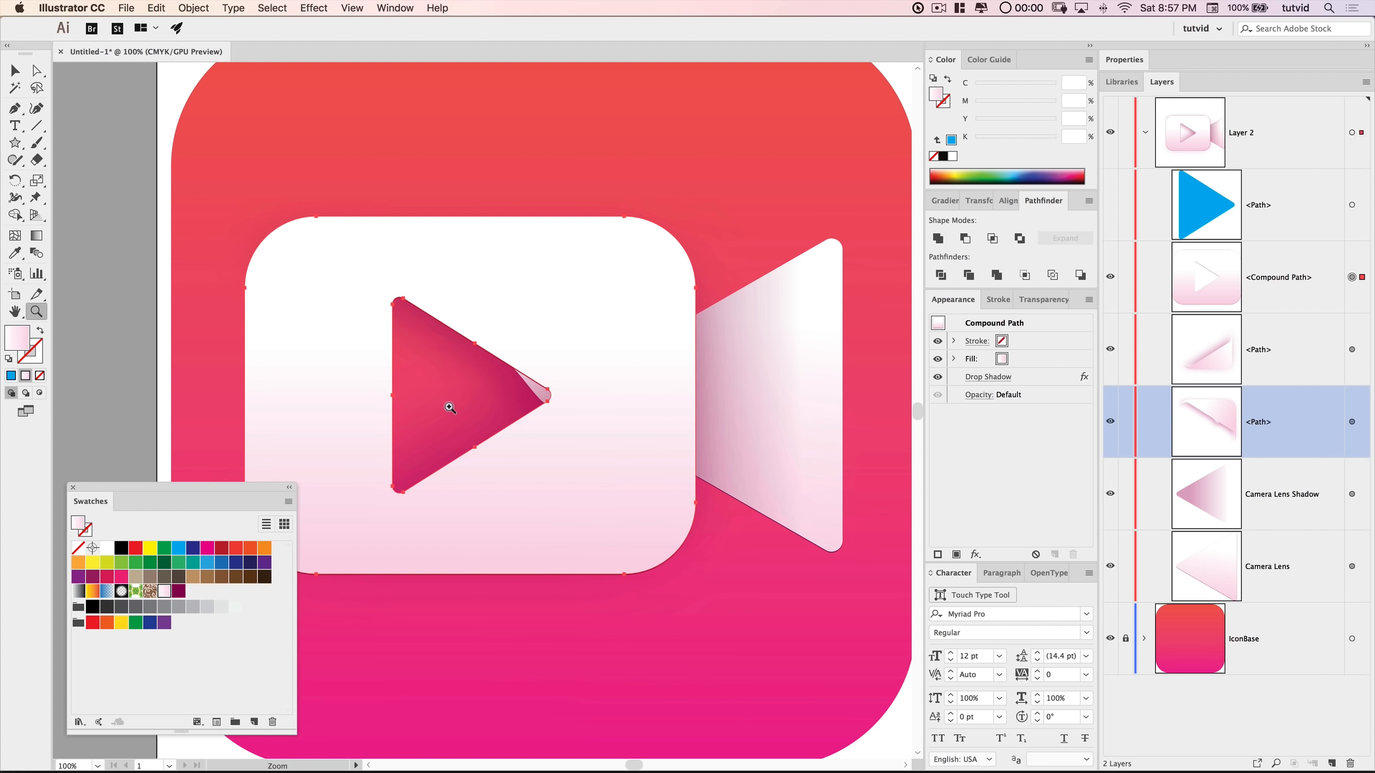
alt+click(453, 412)
key(v)
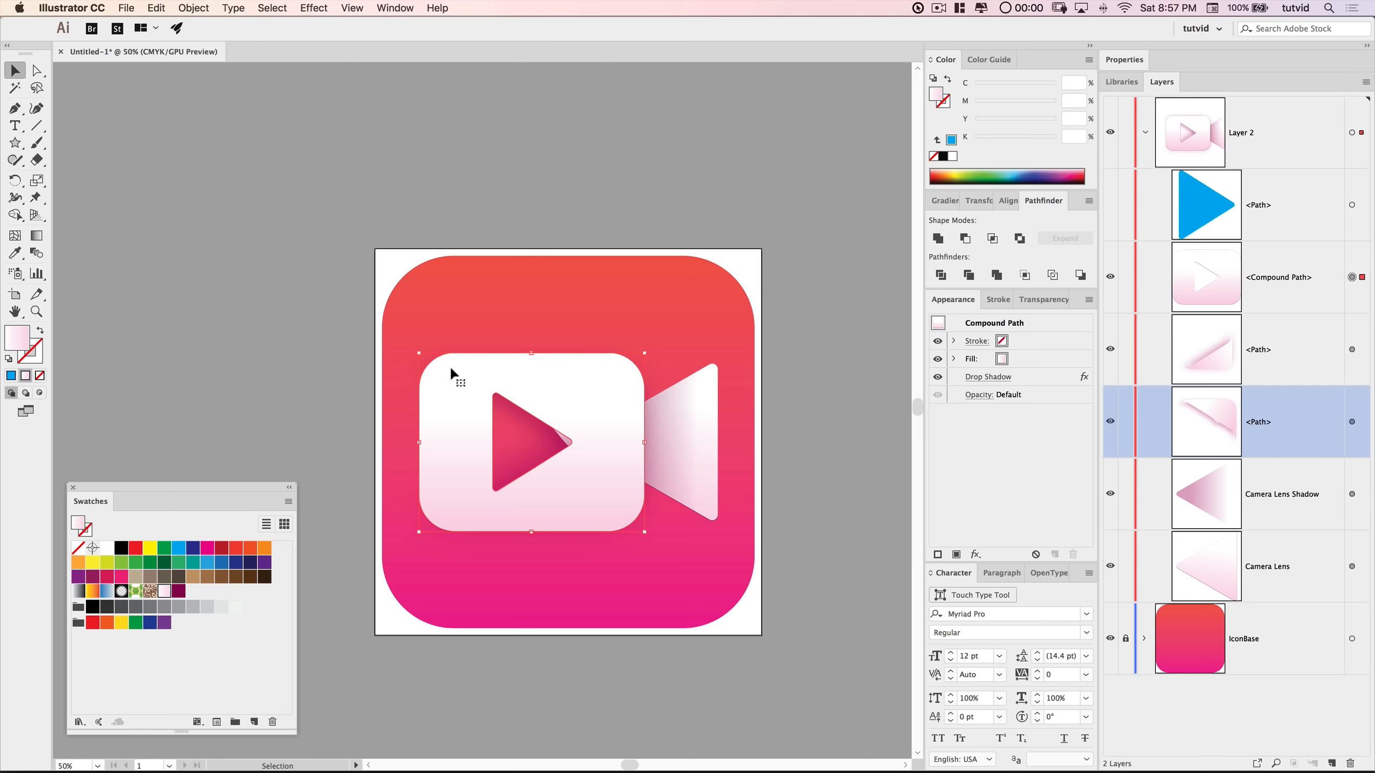
click(296, 355)
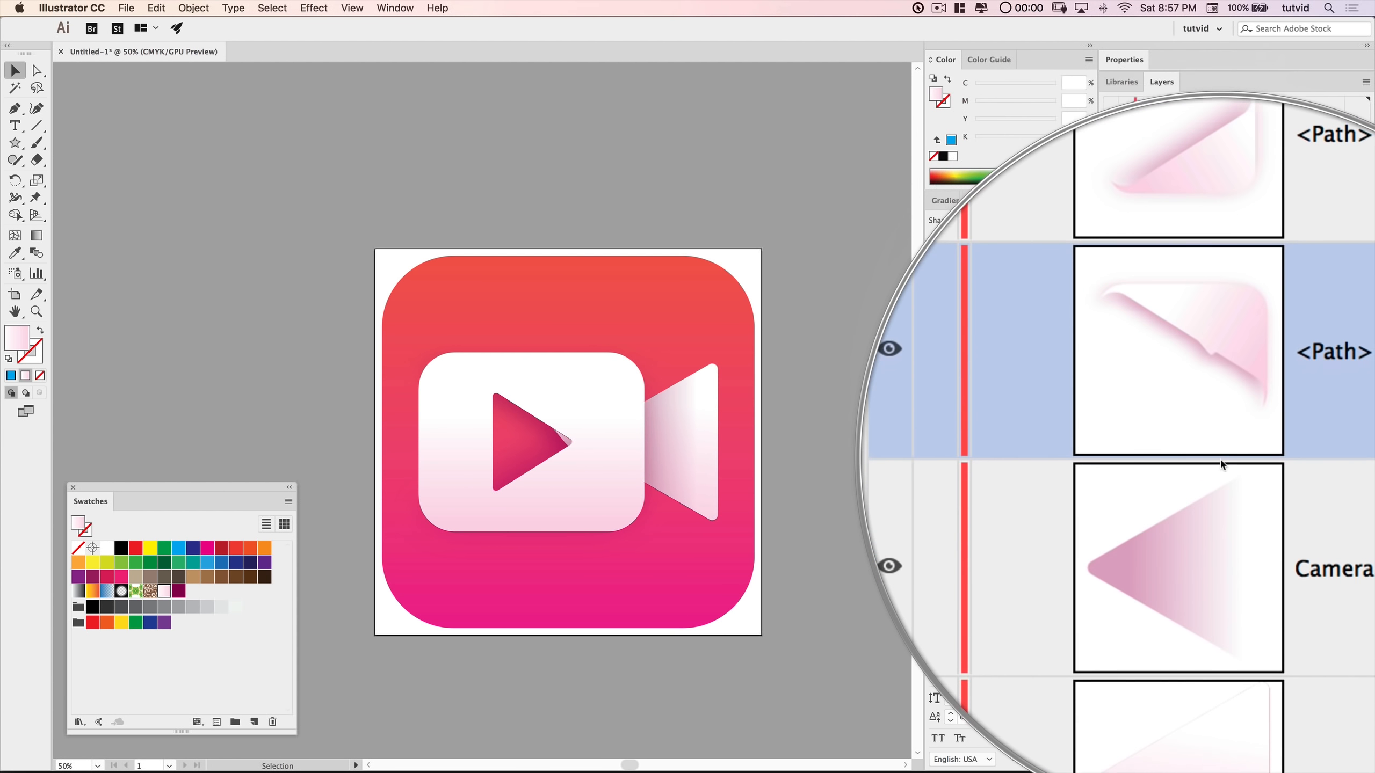
click(1287, 285)
drag(1288, 286, 1263, 450)
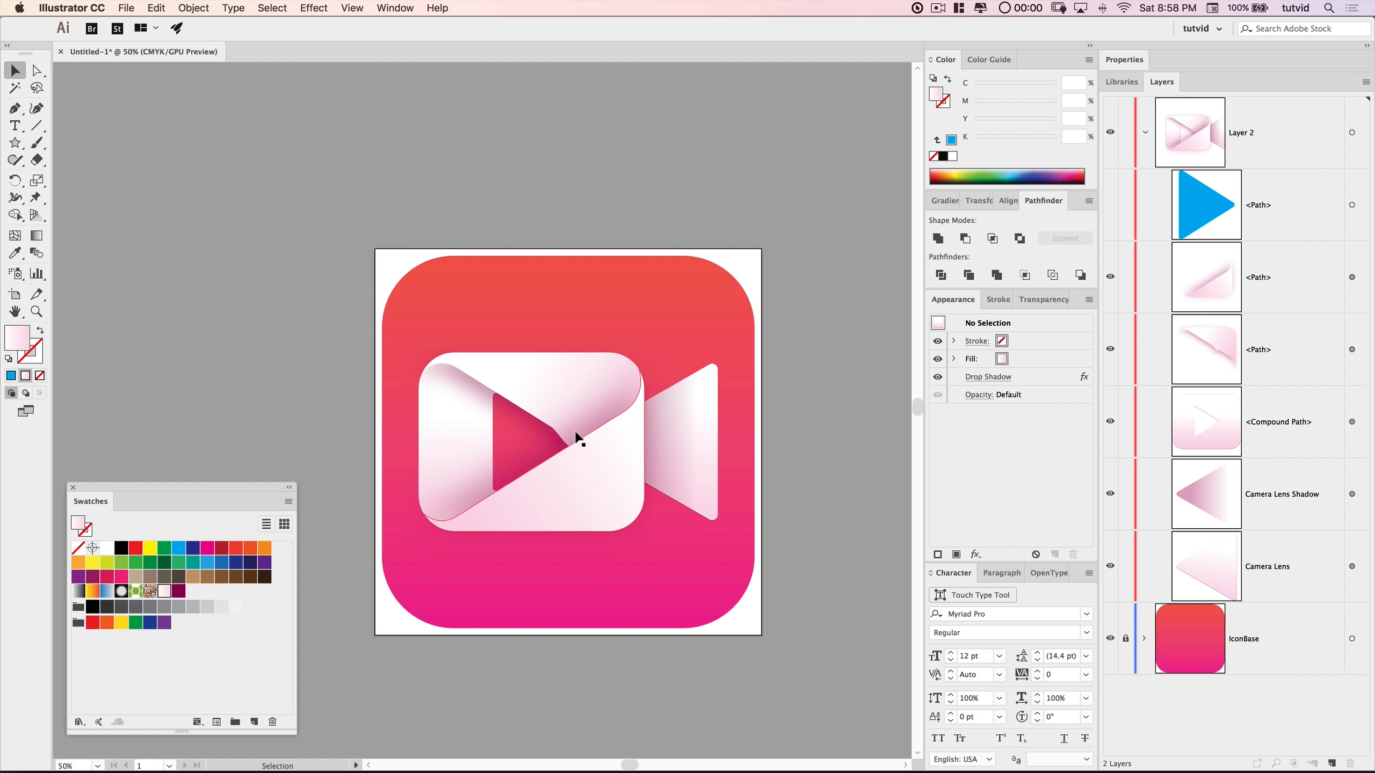
- Examine how the upper diagonal fold's path and anchor point meet the tip of the triangular cutout
key(z)
click(552, 436)
click(552, 436)
click(552, 437)
drag(441, 405, 773, 427)
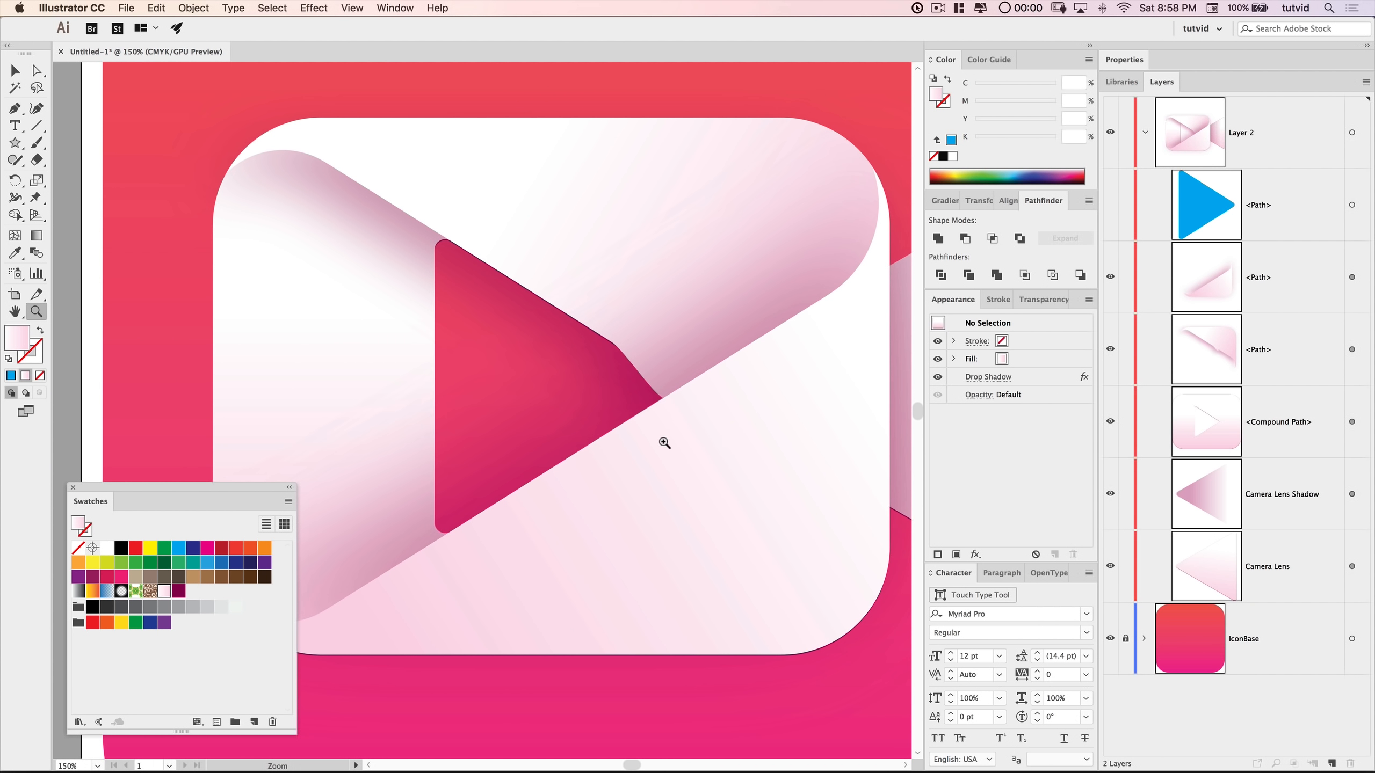
click(1351, 349)
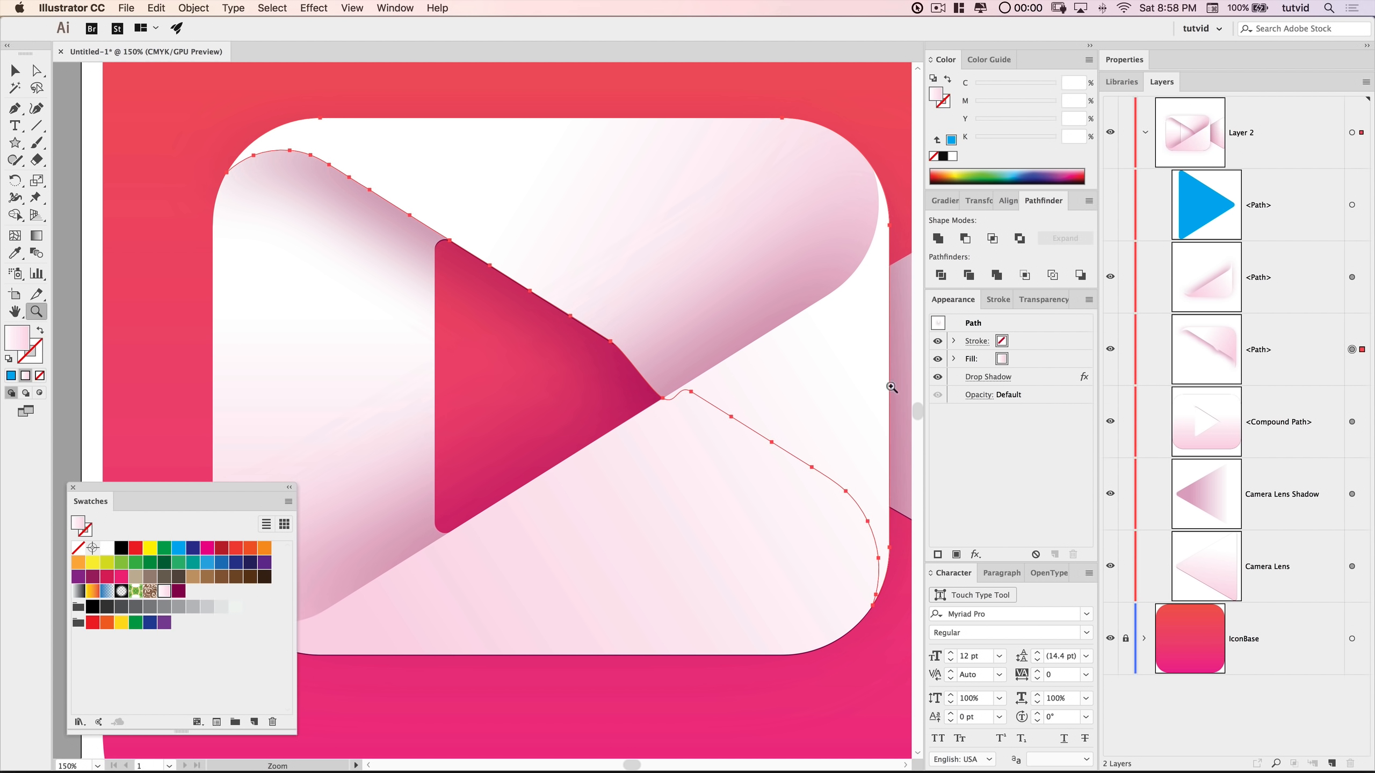
key(a)
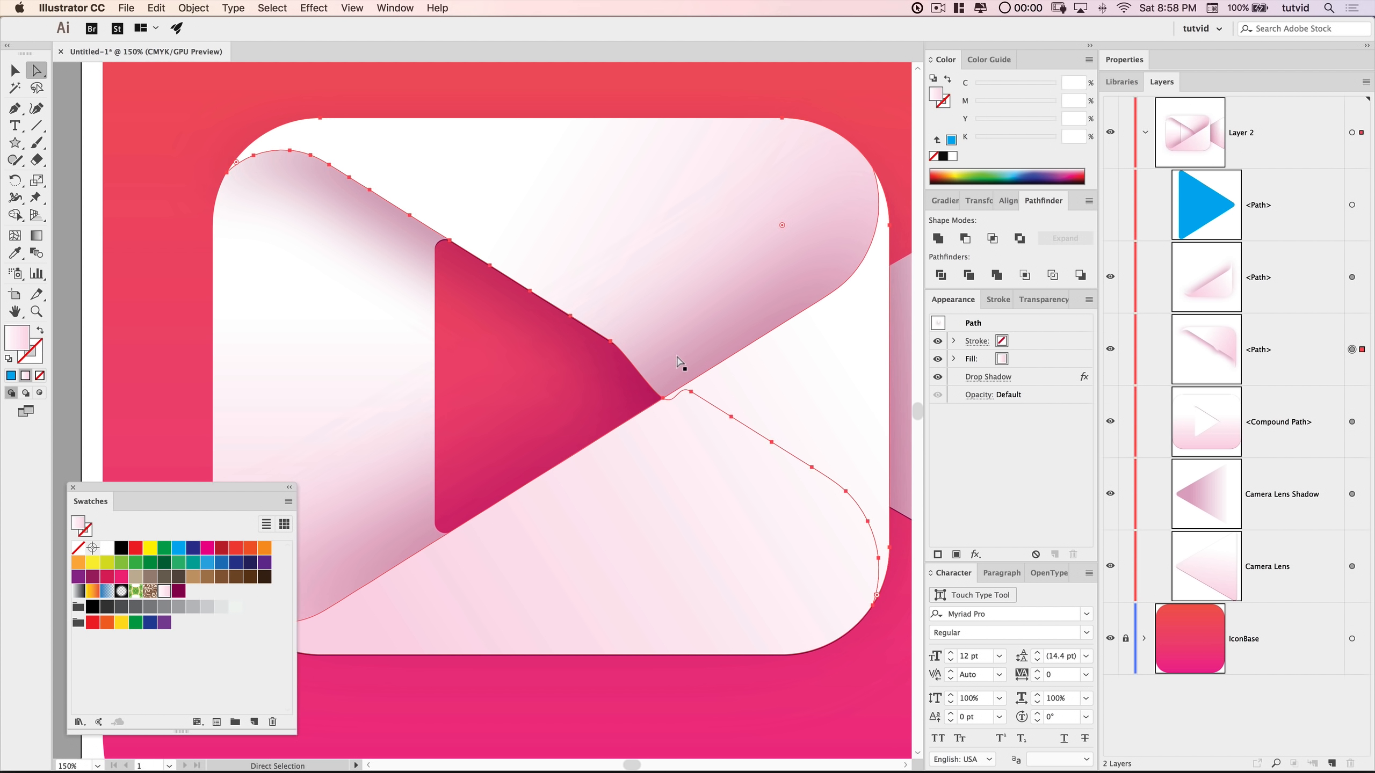
click(662, 398)
key(super+minus)
key(super+minus)
key(super+minus)
click(638, 689)
scroll(582, 409, left, 3)
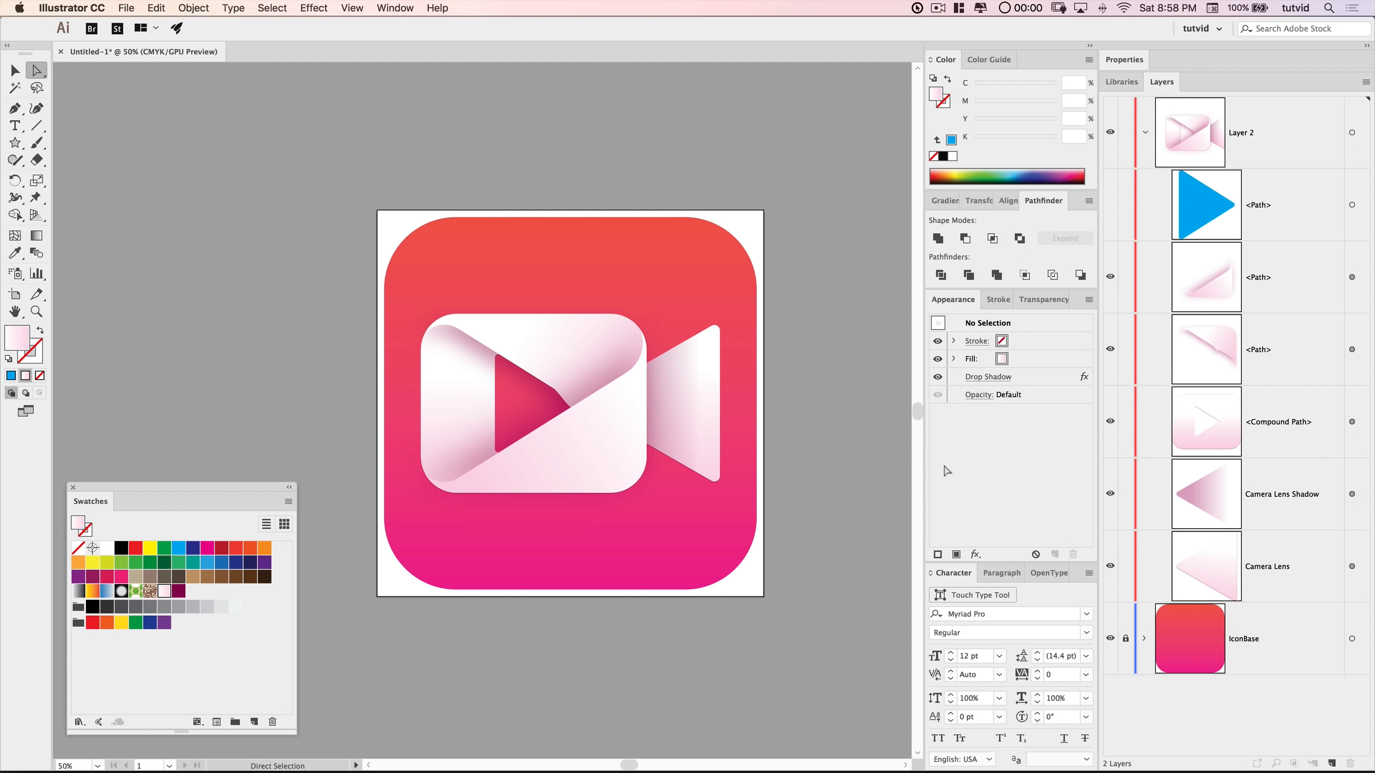
- Show the hidden blue triangle on Layer 2 and cut it to the clipboard
click(1111, 205)
click(514, 403)
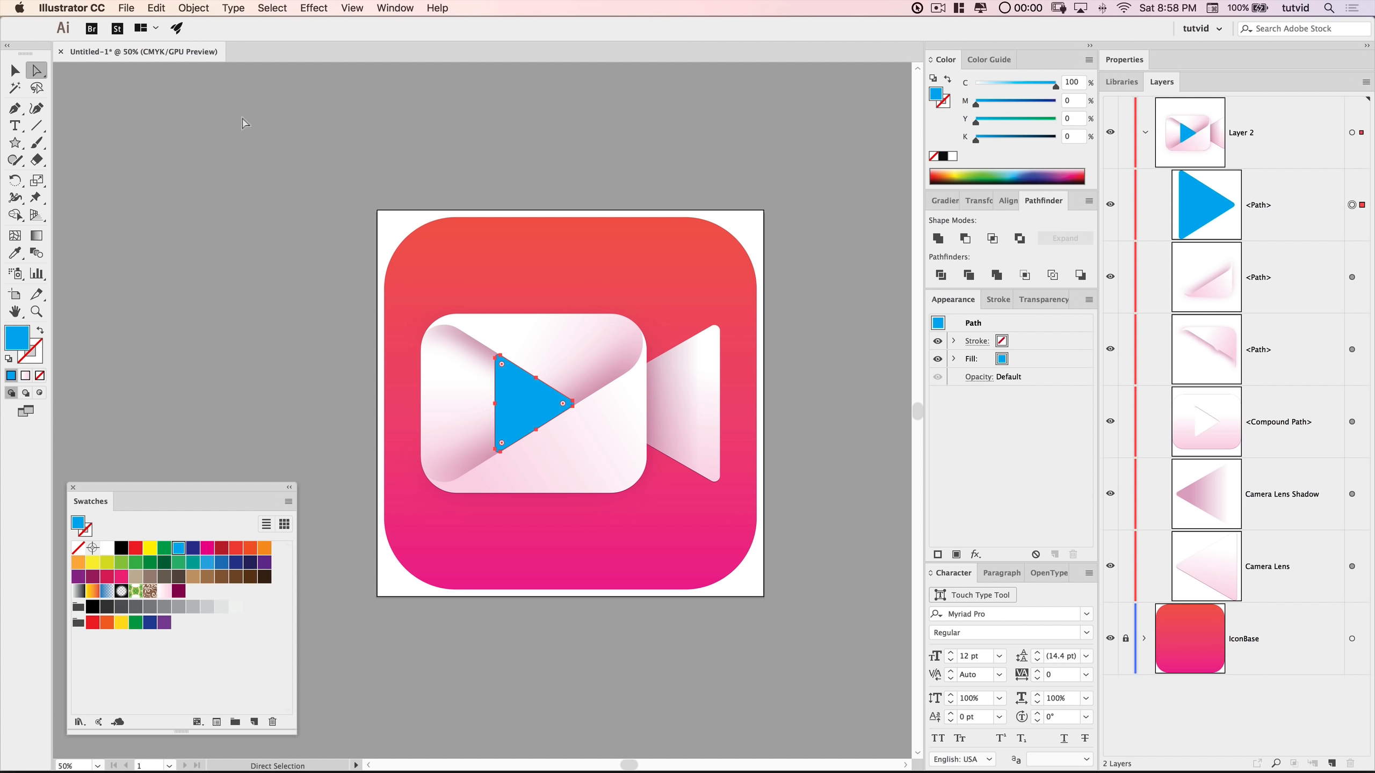
click(156, 8)
click(165, 60)
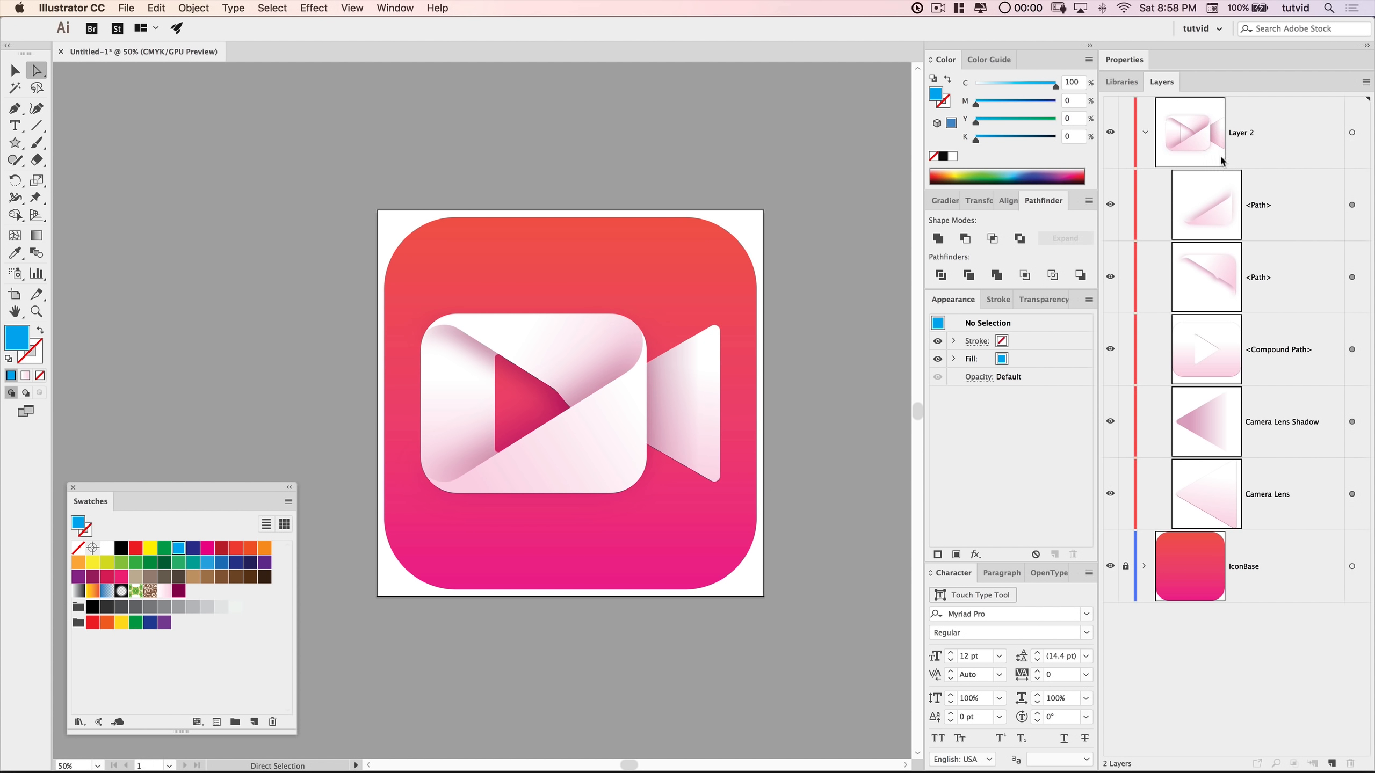
- Add an opacity mask to the whole of Layer 2 with clipping off, and paste the cut triangle in front inside the mask
click(1146, 131)
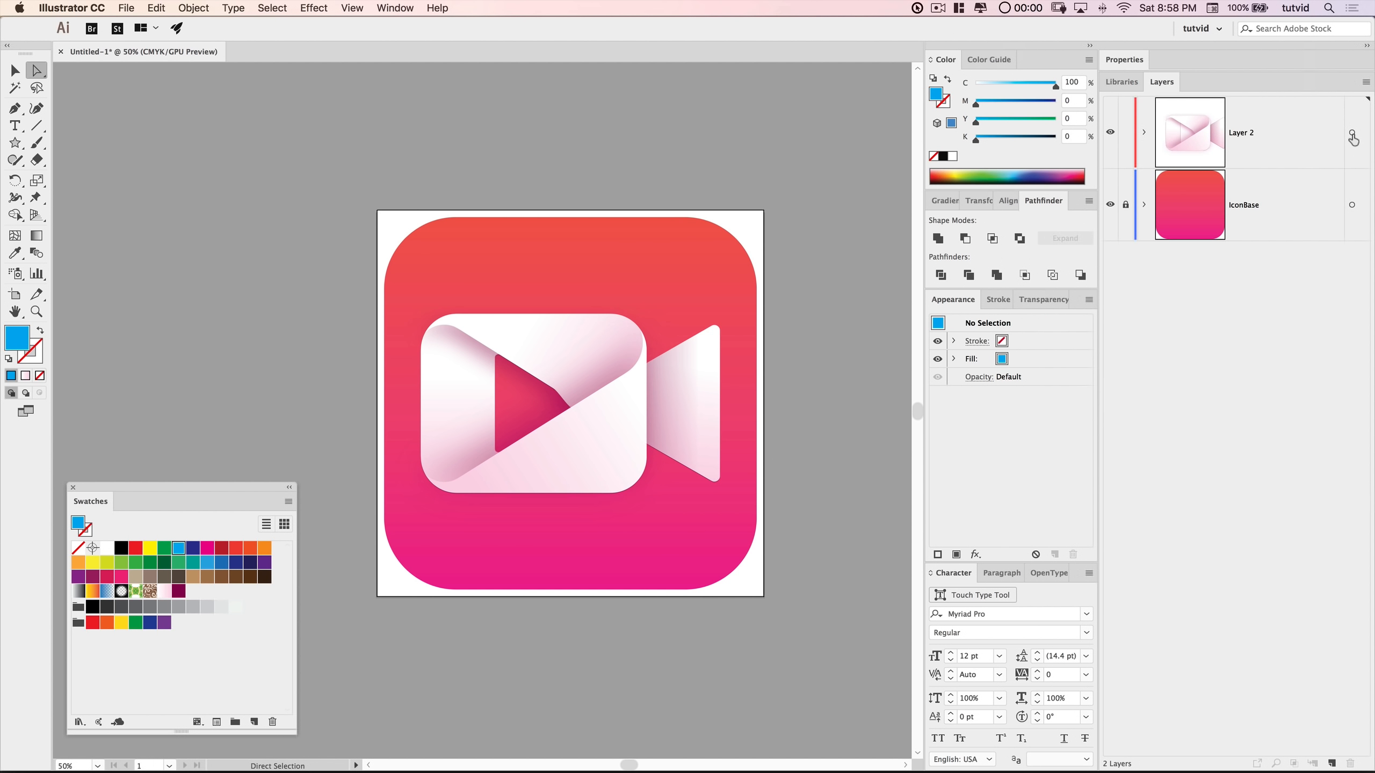
click(1351, 132)
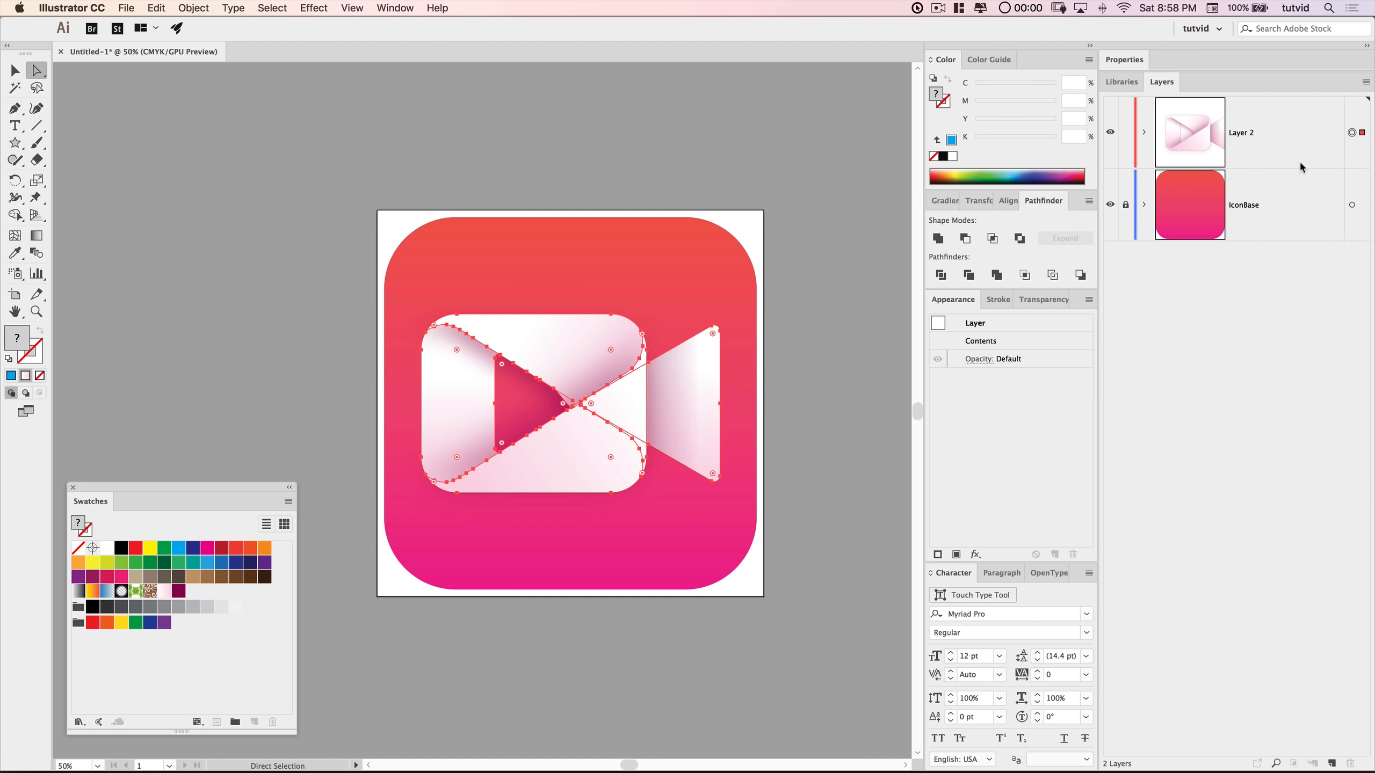
click(1041, 301)
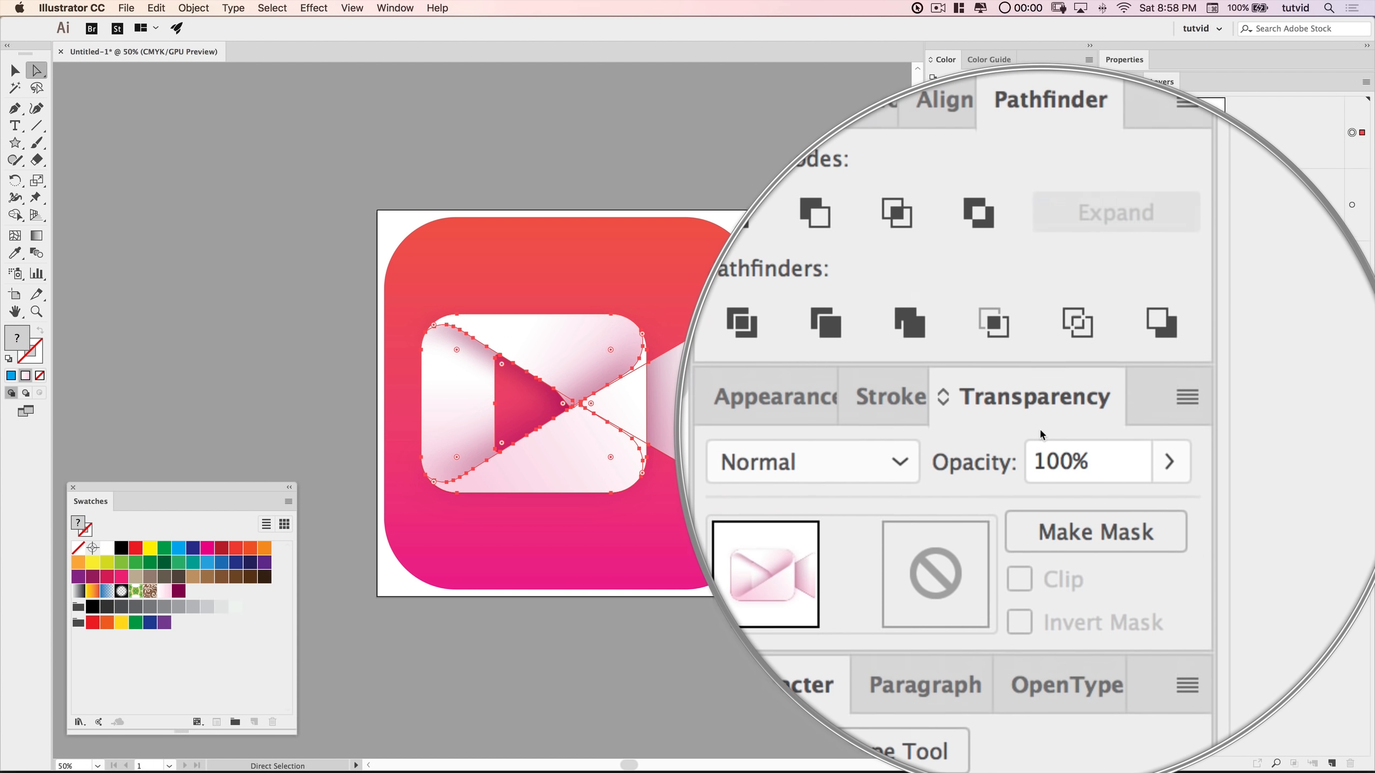
click(412, 8)
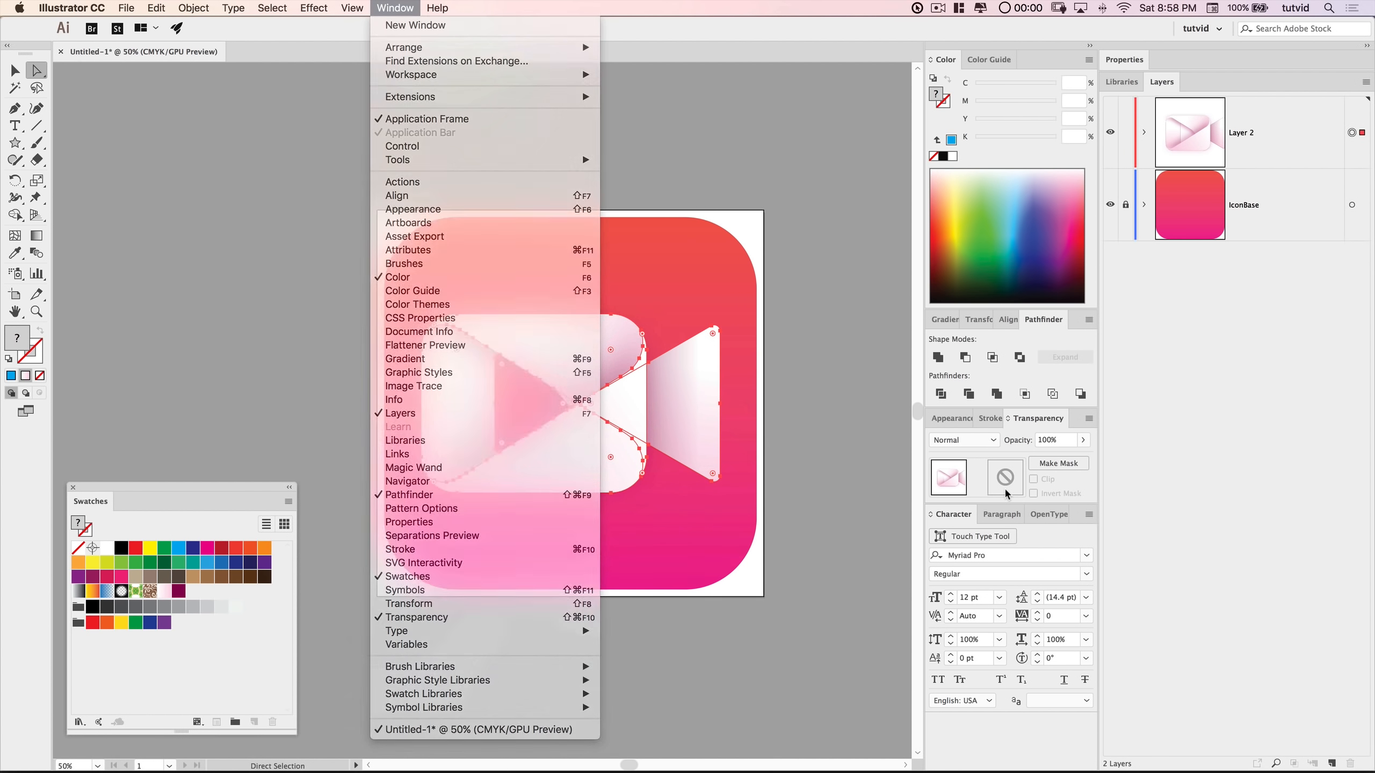
click(1014, 454)
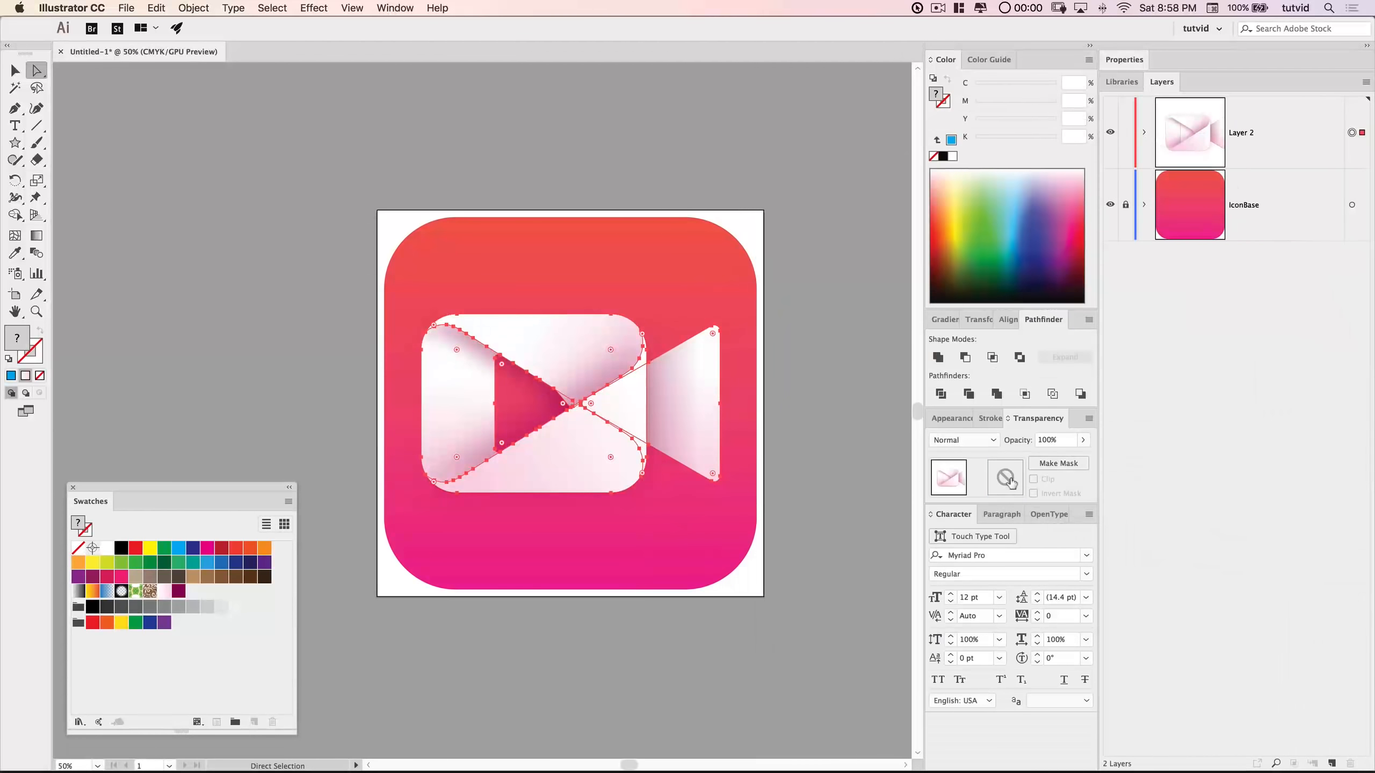
double_click(1006, 477)
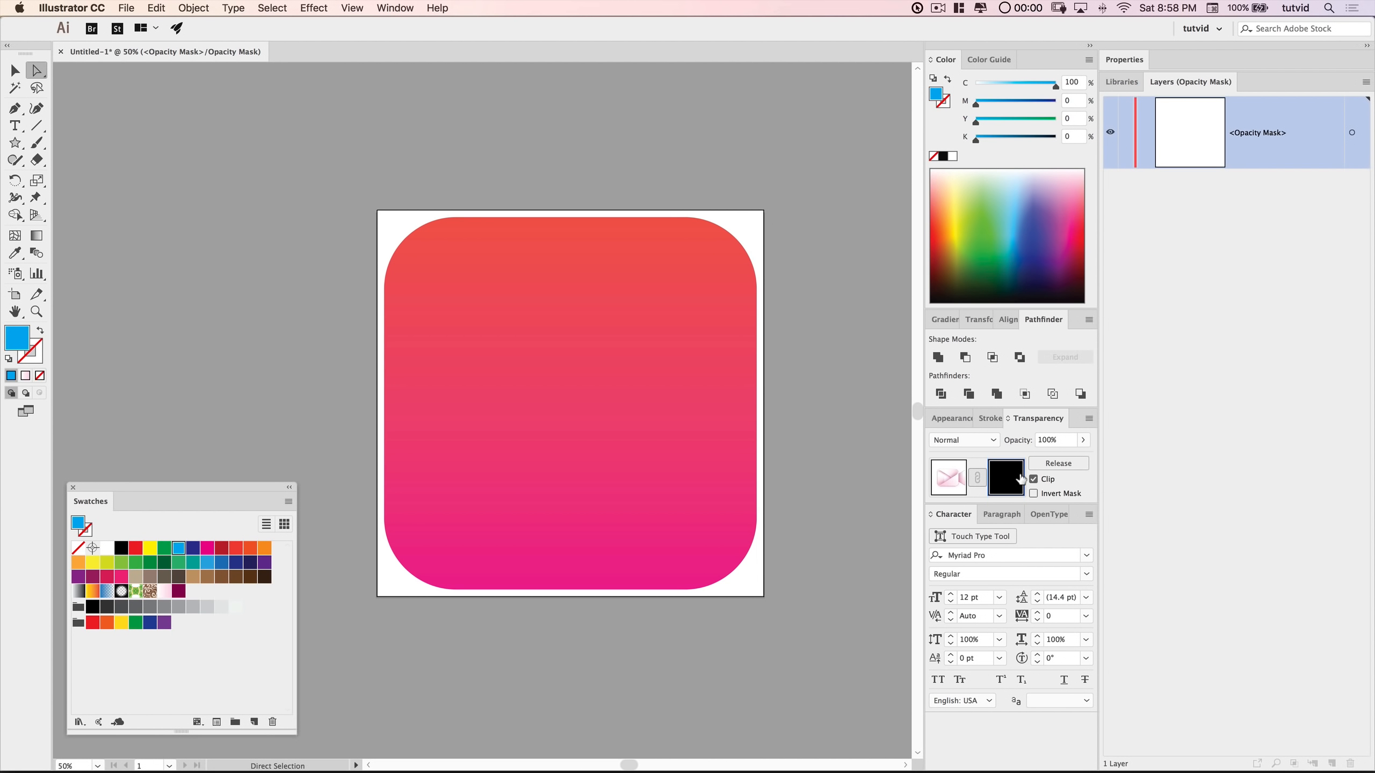
click(1033, 479)
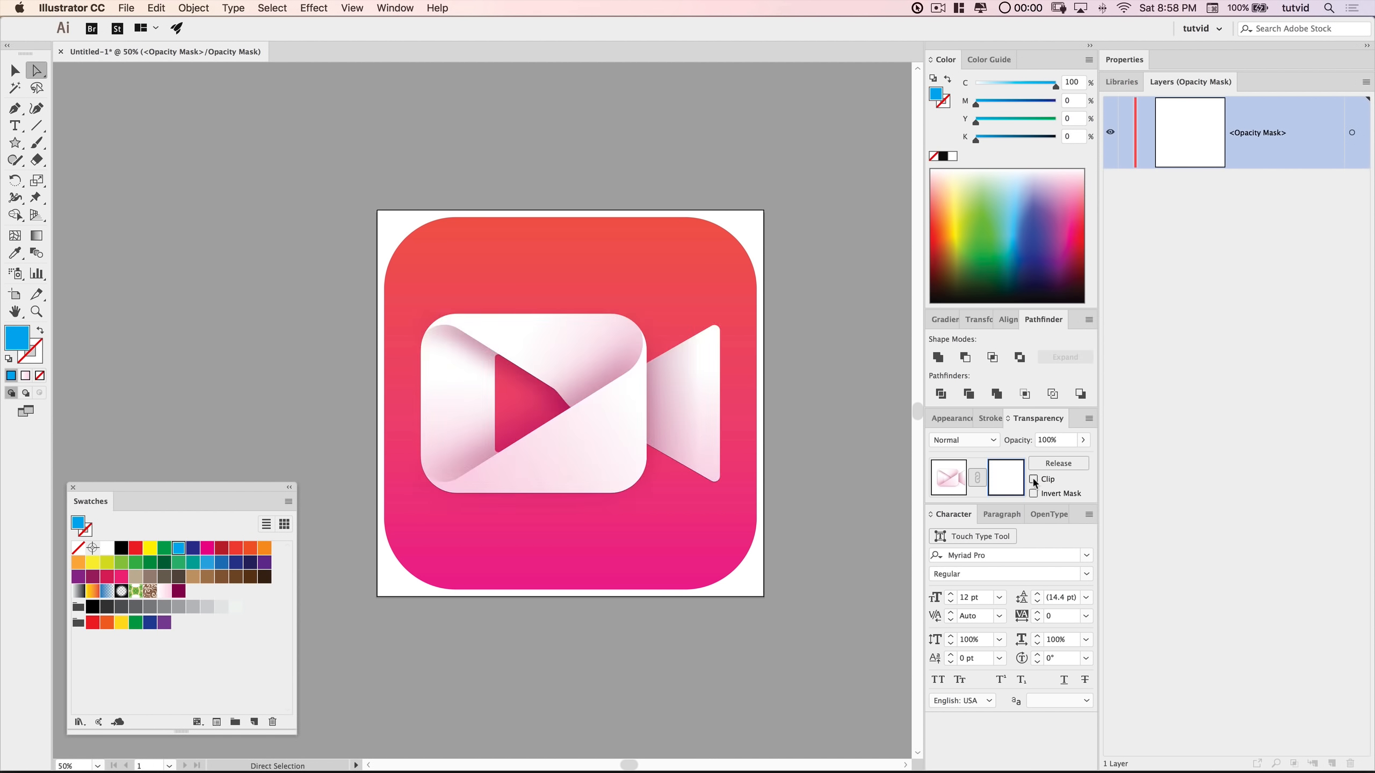
click(156, 7)
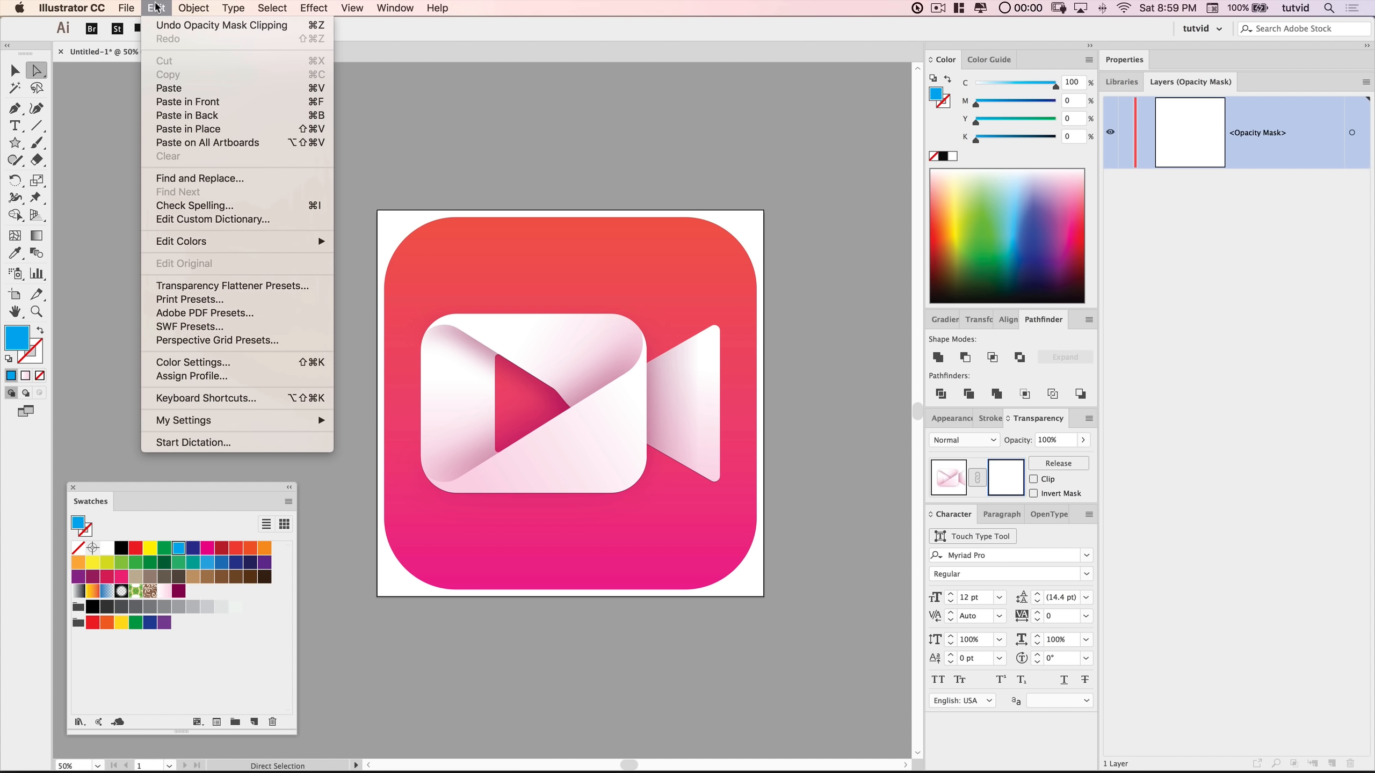
click(197, 103)
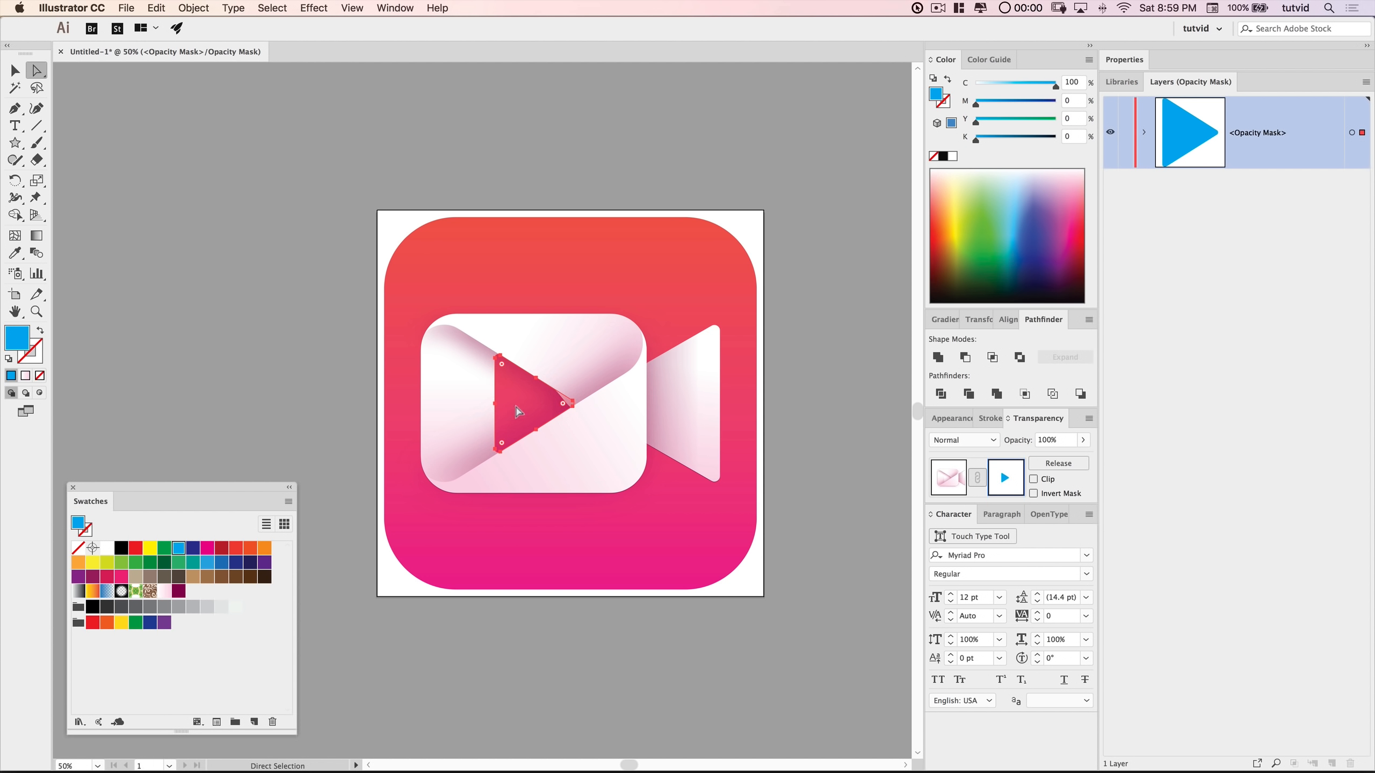
- Fill the mask's triangle with black at 100% for C, M, Y and K, then exit opacity mask editing and deselect the artwork
drag(1023, 103, 1062, 136)
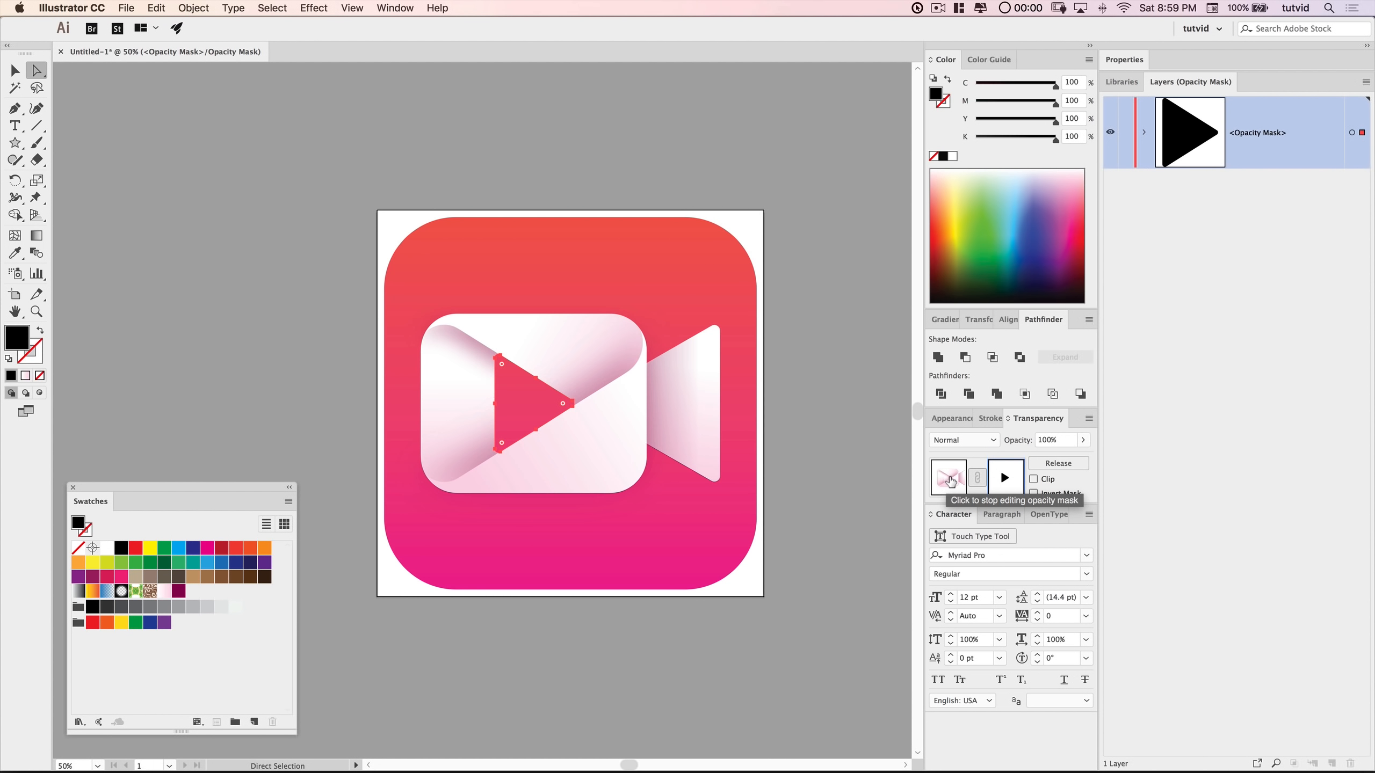
click(949, 478)
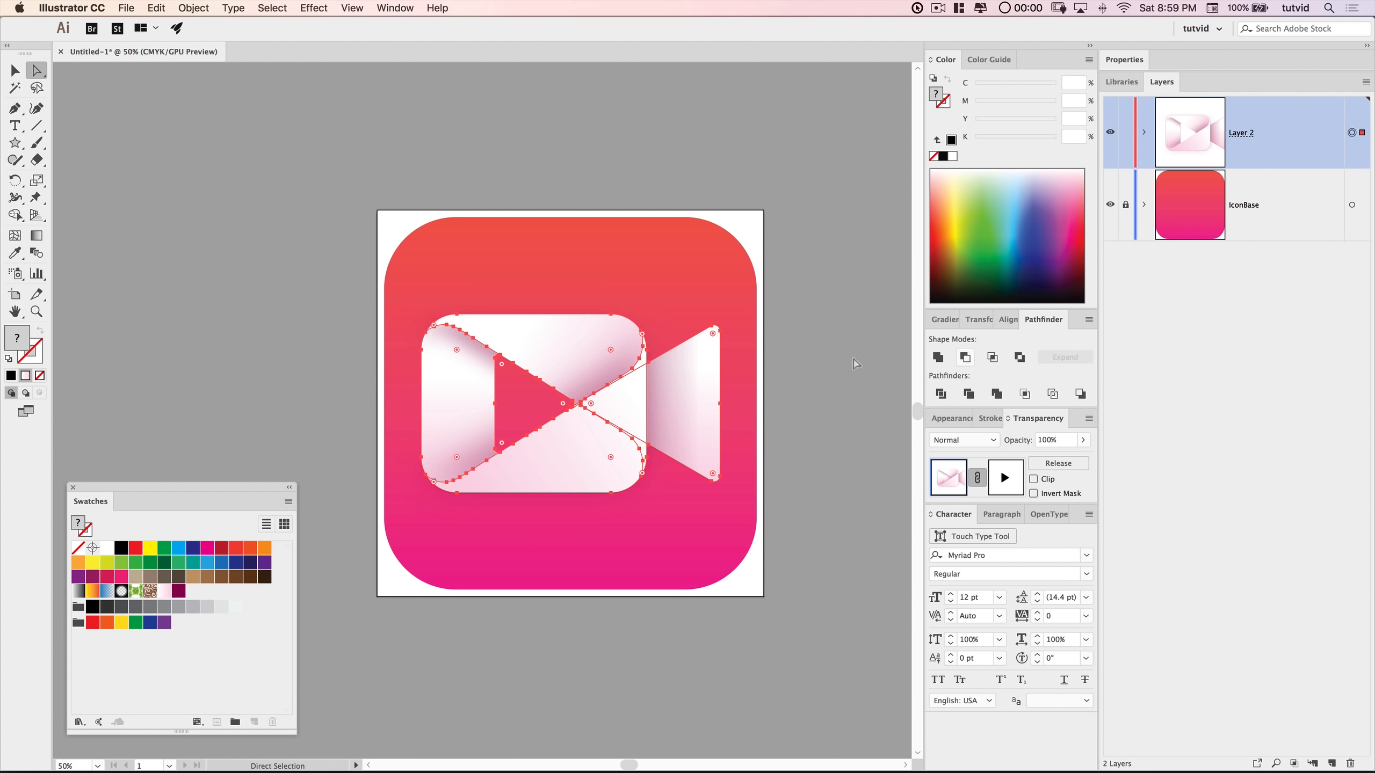
click(797, 403)
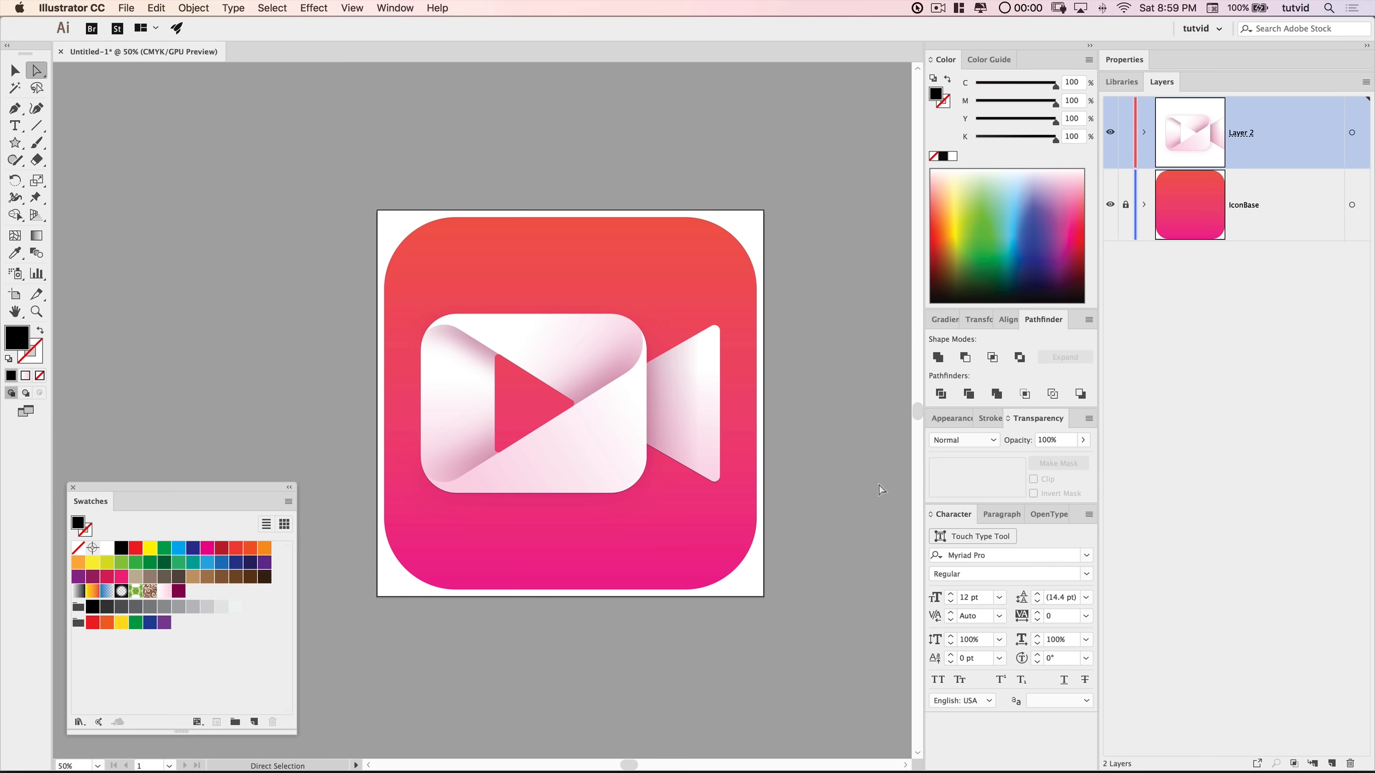
- Examine the whole icon at 33.33% zoom and the stacking of the objects inside Layer 2
key(super+minus)
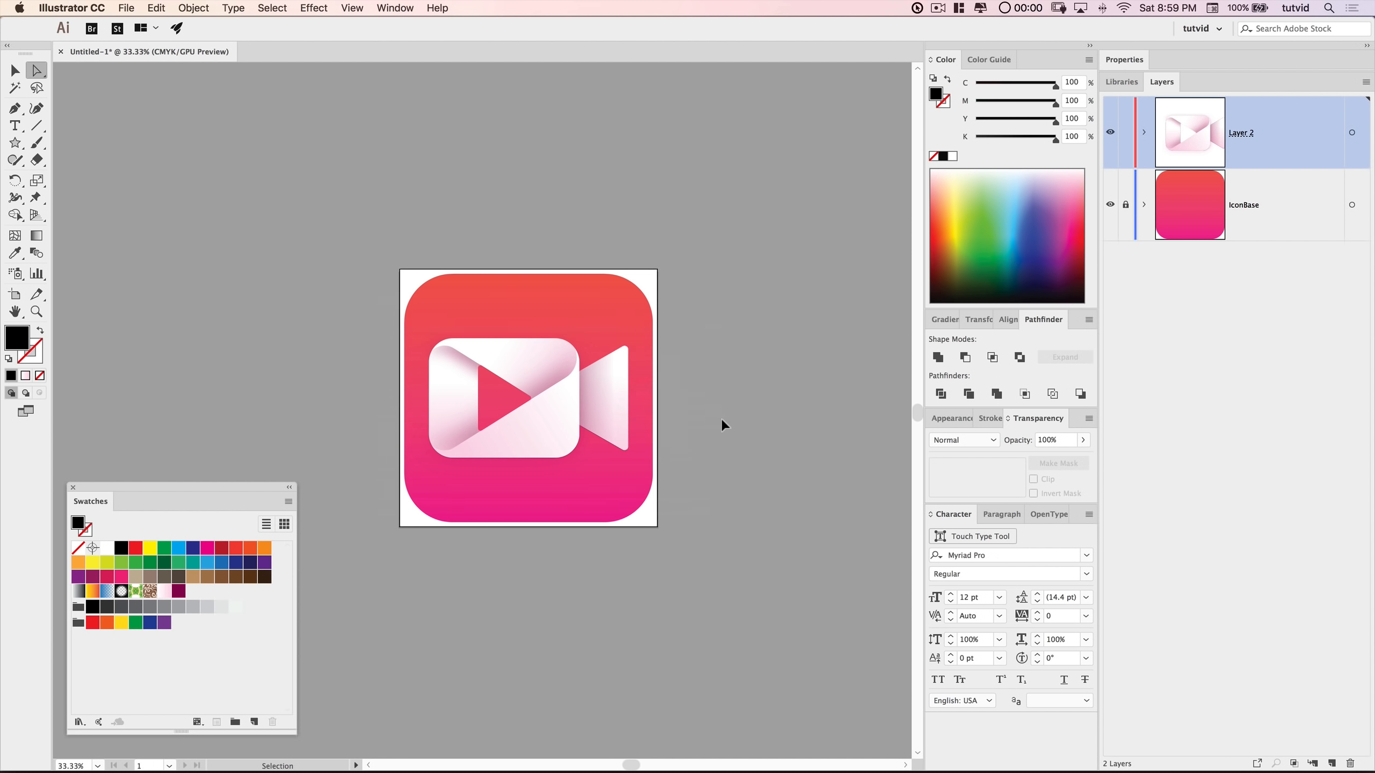
drag(669, 392, 687, 376)
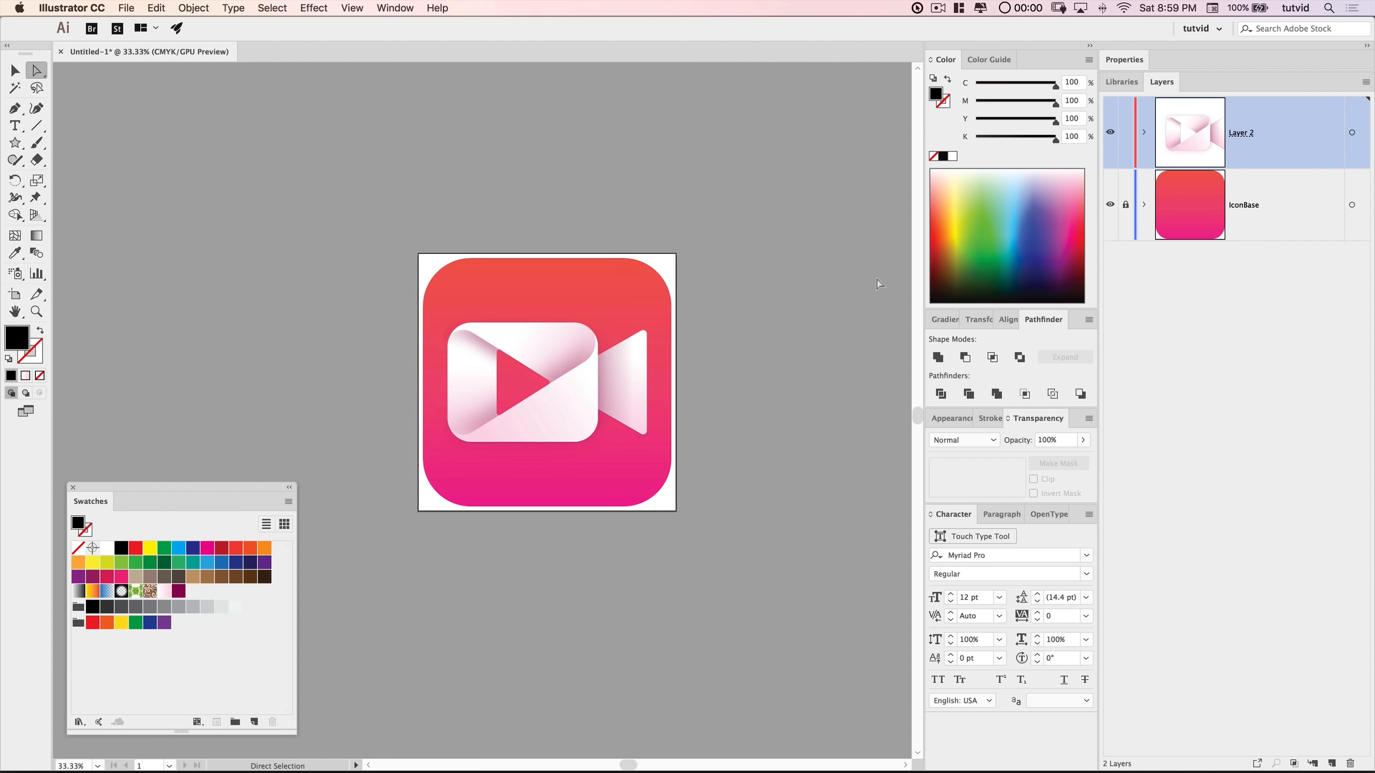
click(1144, 132)
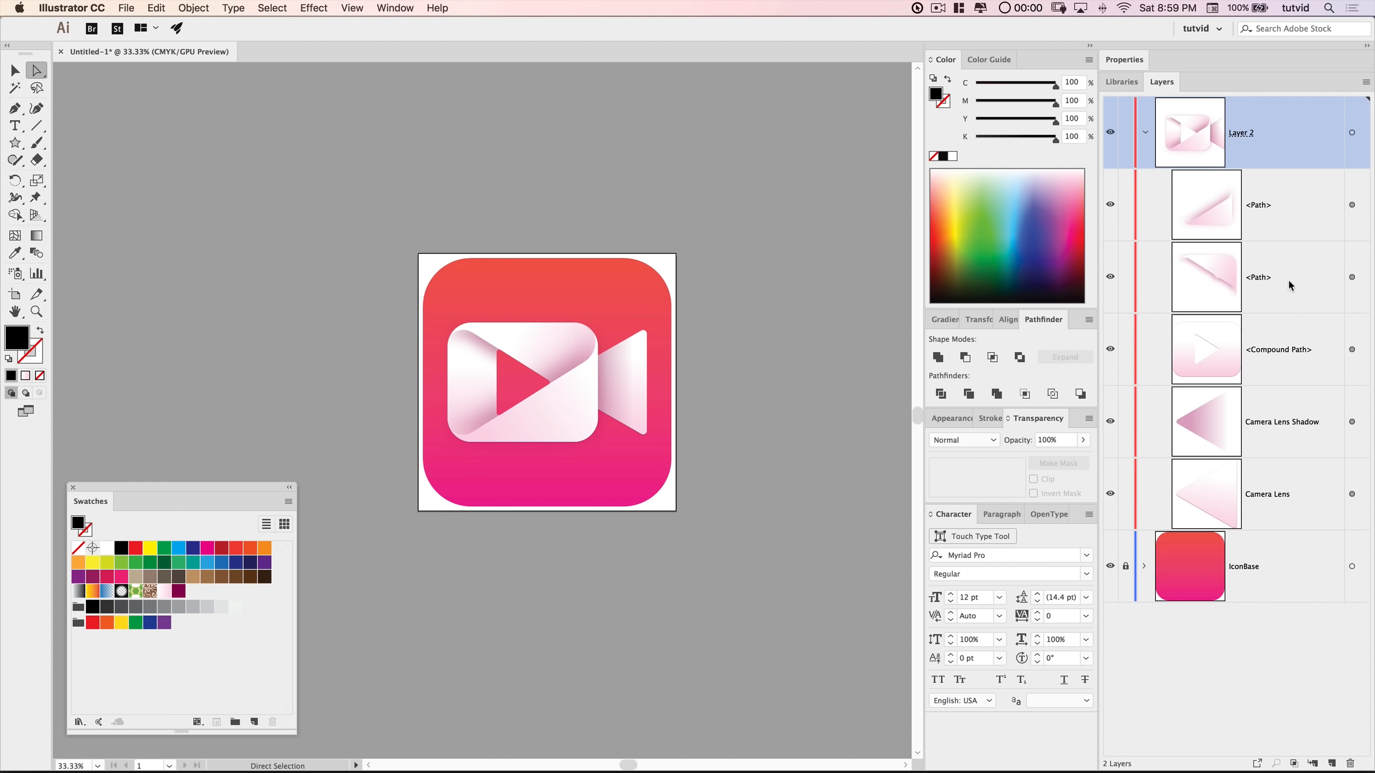
click(1145, 133)
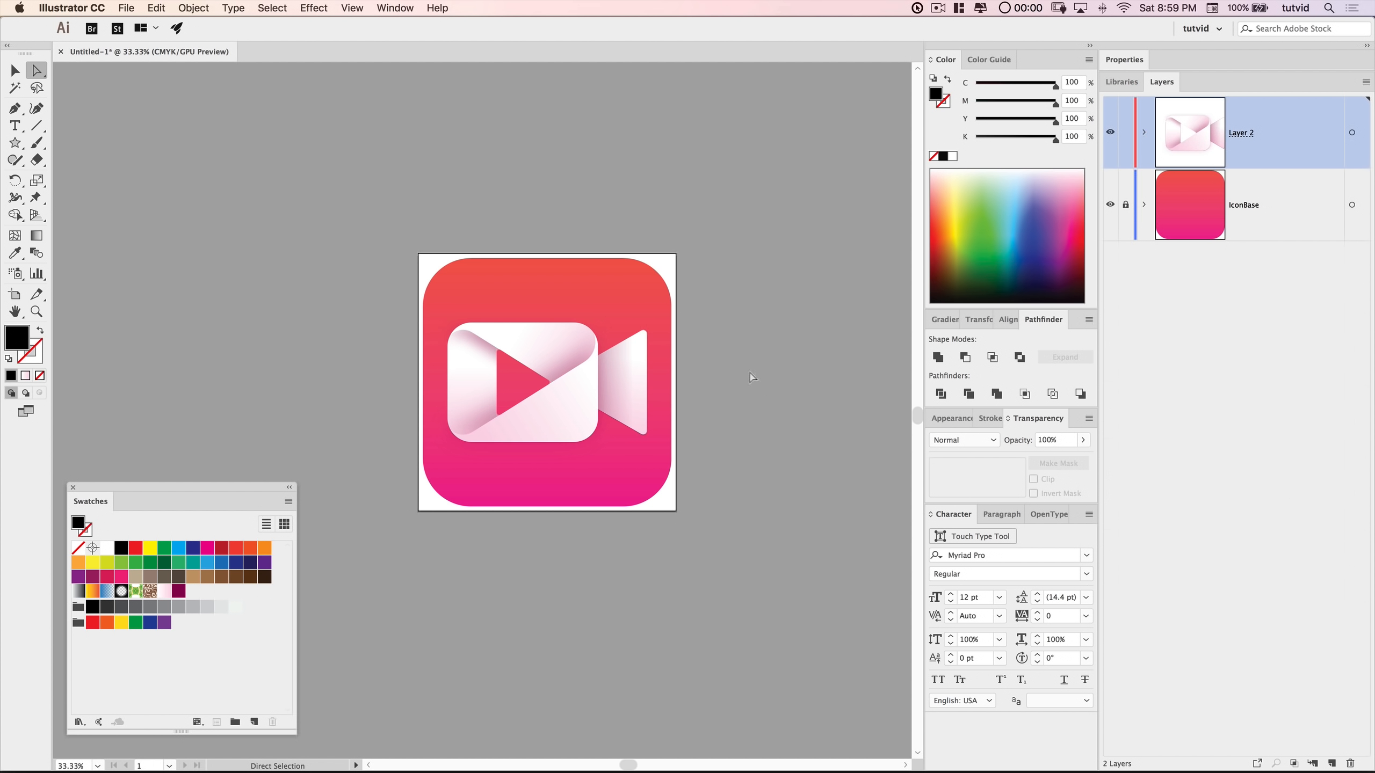